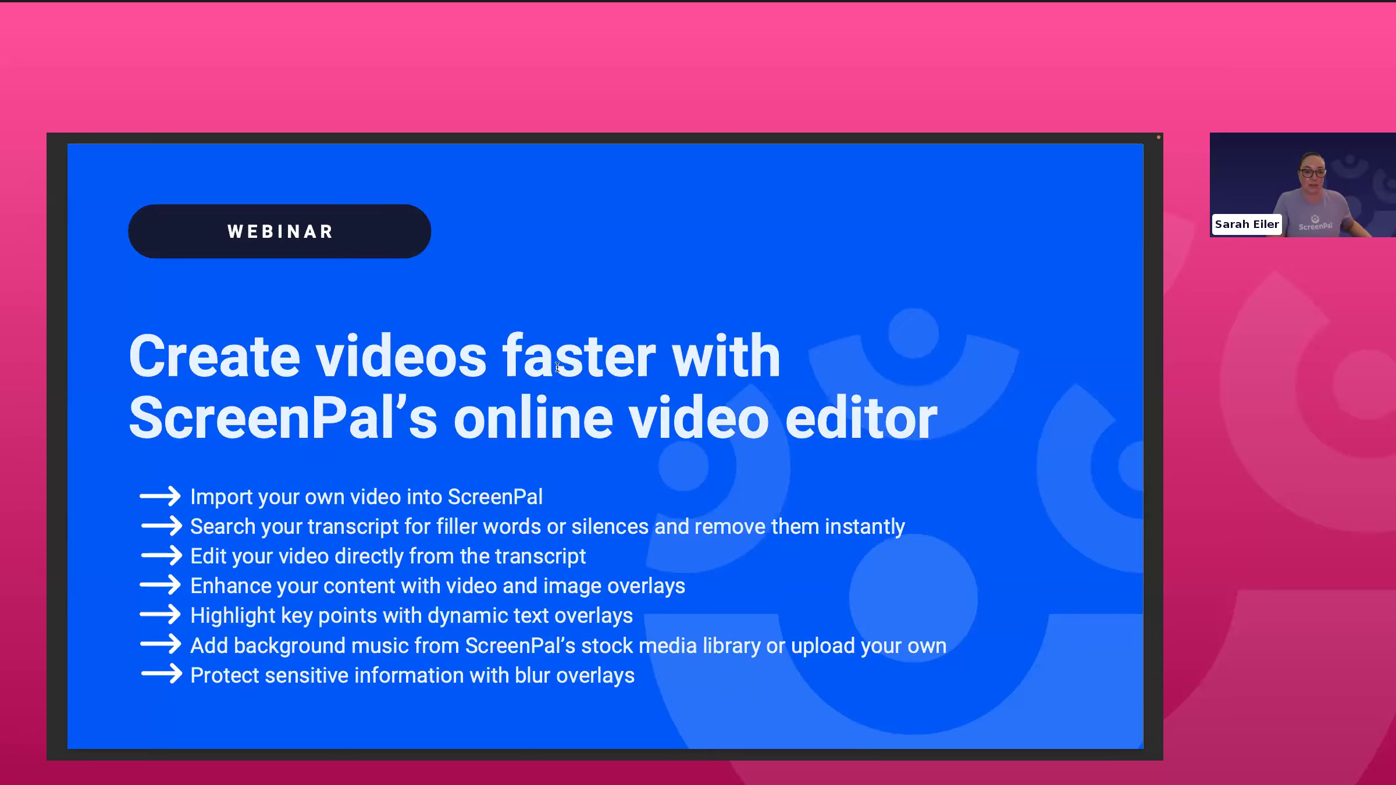
# Take the webinar slides out of full-screen view and switch to Chrome
pyautogui.moveTo(93, 135)
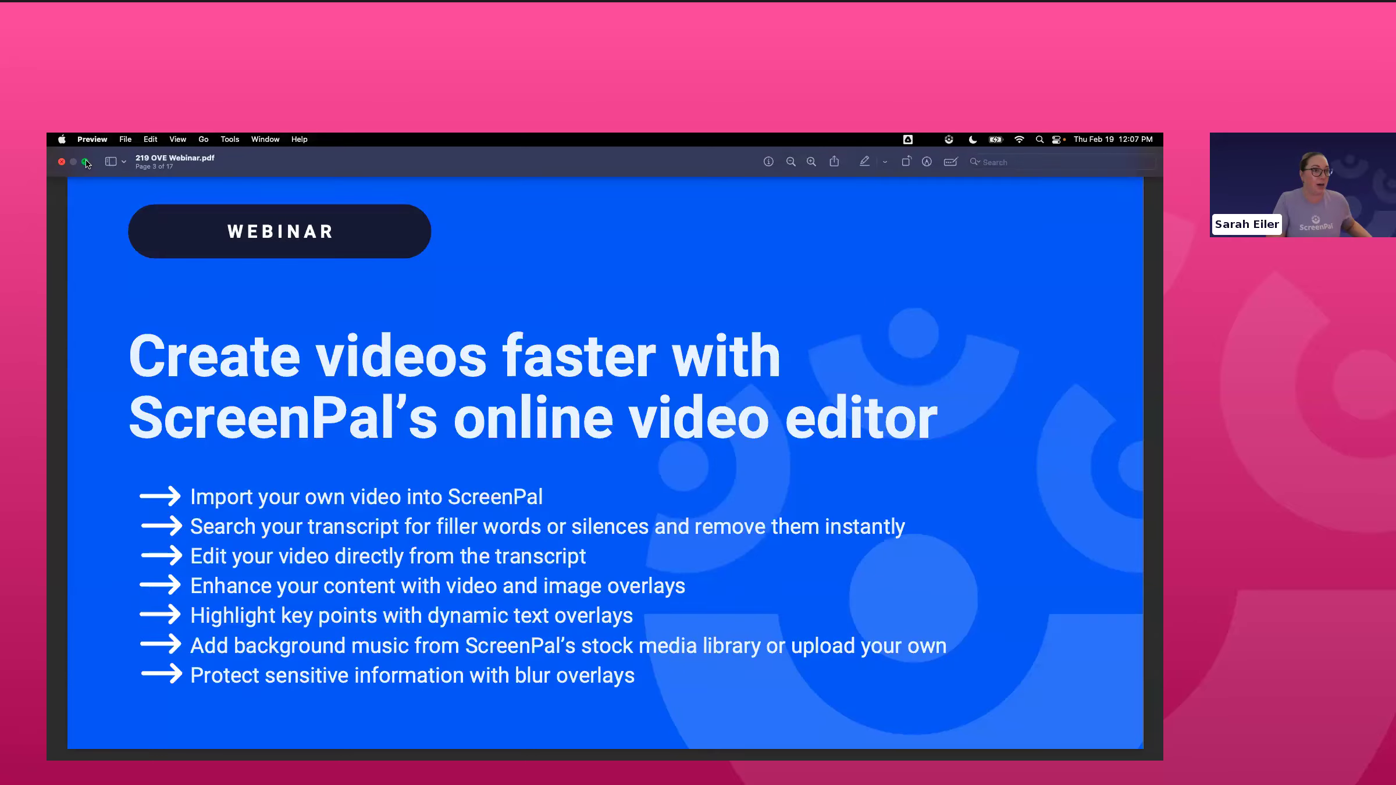
pyautogui.click(86, 162)
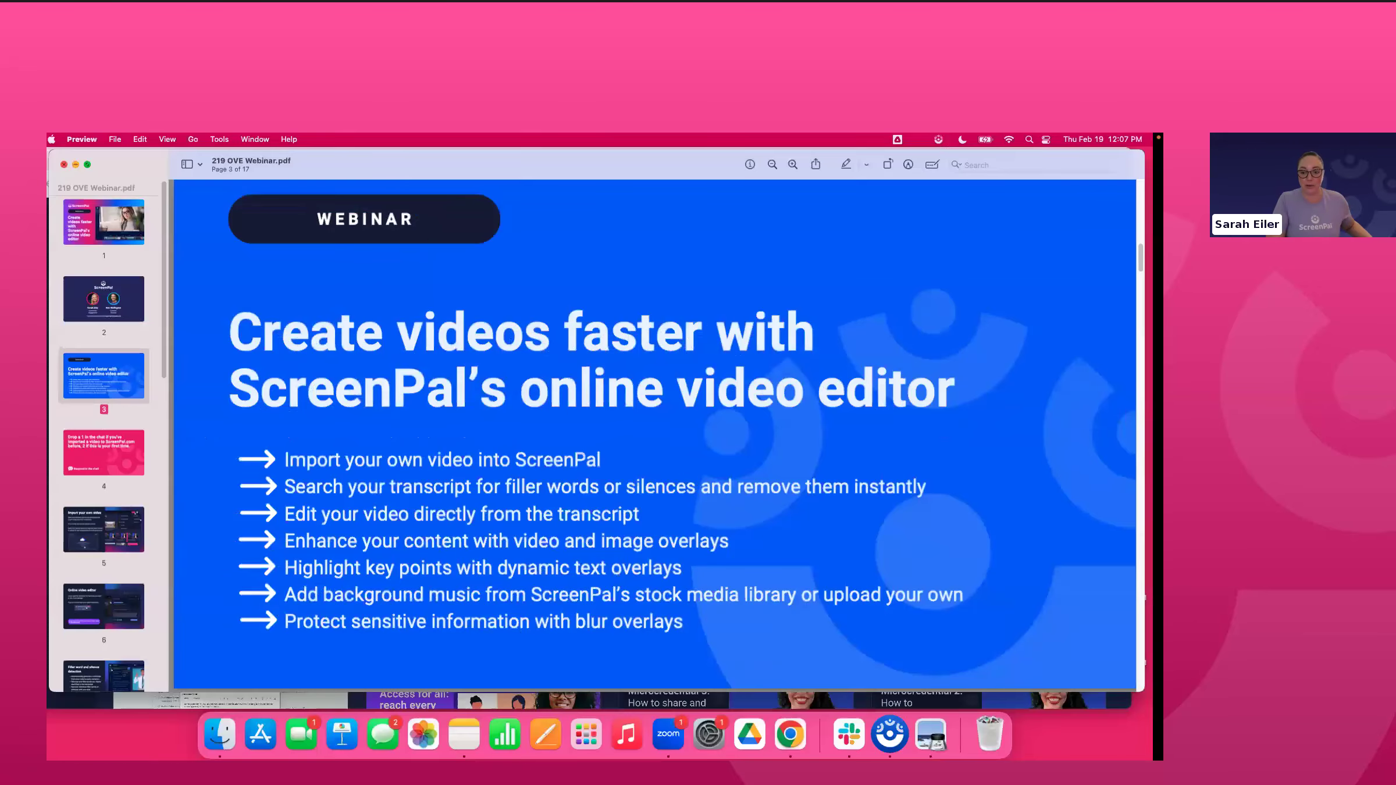
pyautogui.click(791, 737)
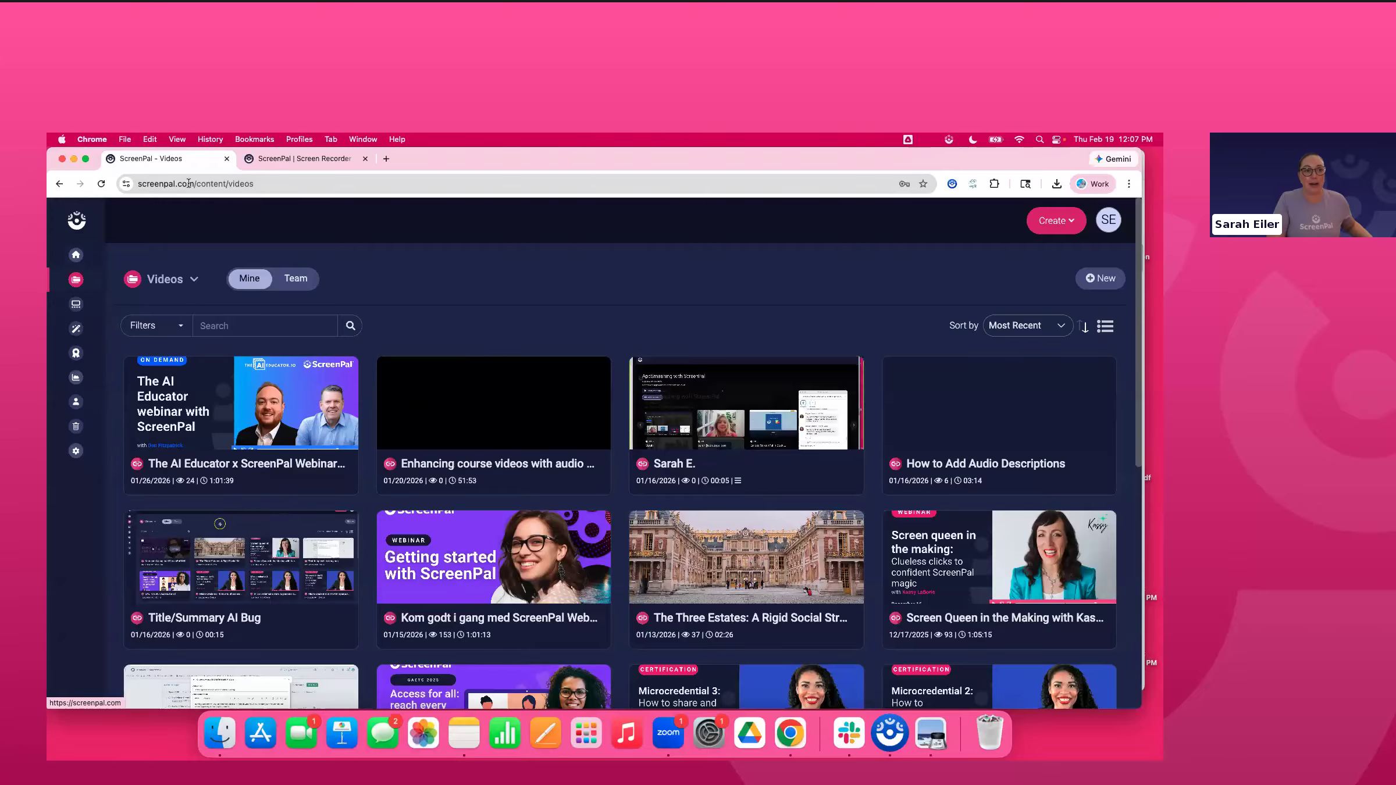
# Load screenpal.com in the current browser tab and go through My content to the content home dashboard
pyautogui.click(269, 185)
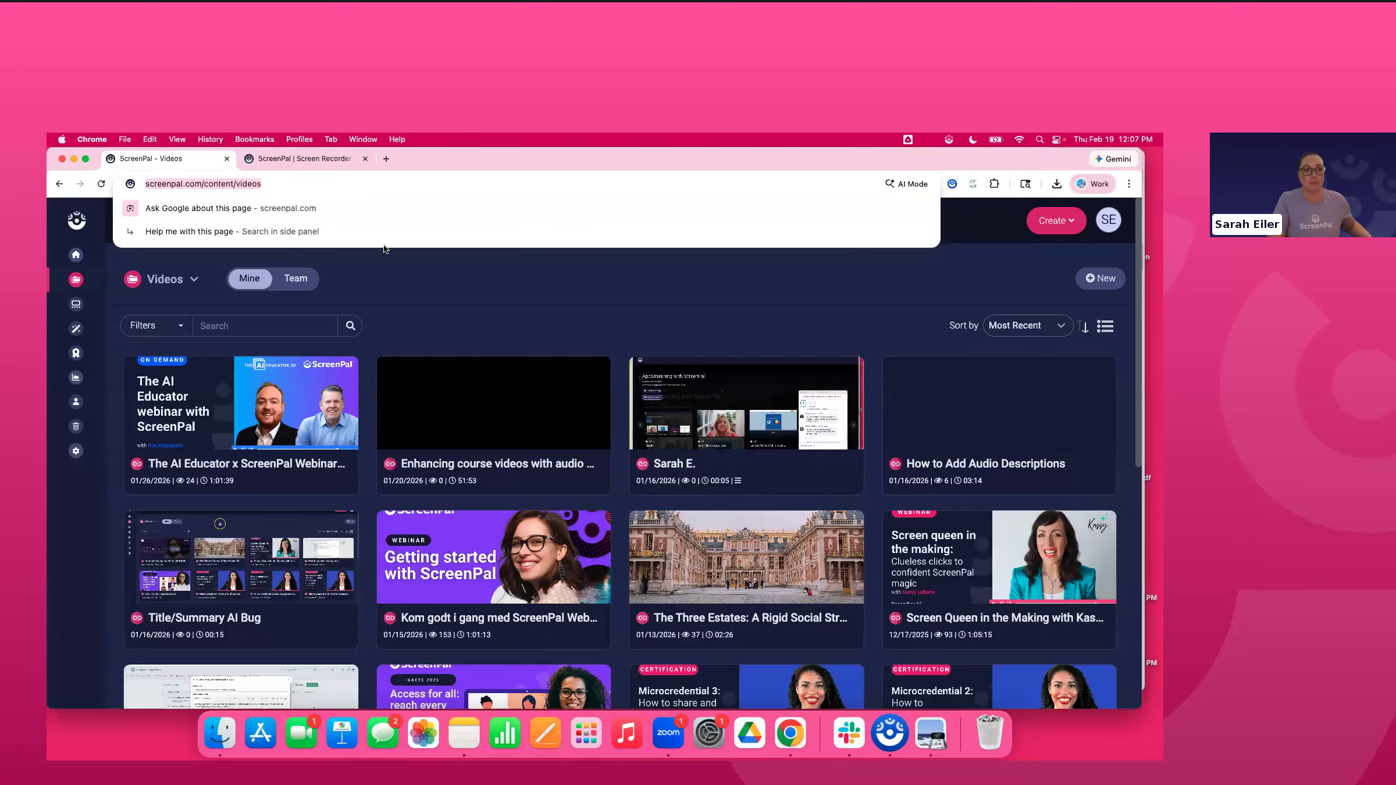
pyautogui.click(301, 187)
pyautogui.write('s')
pyautogui.press('BackSpace')
pyautogui.write('creenpal.com')
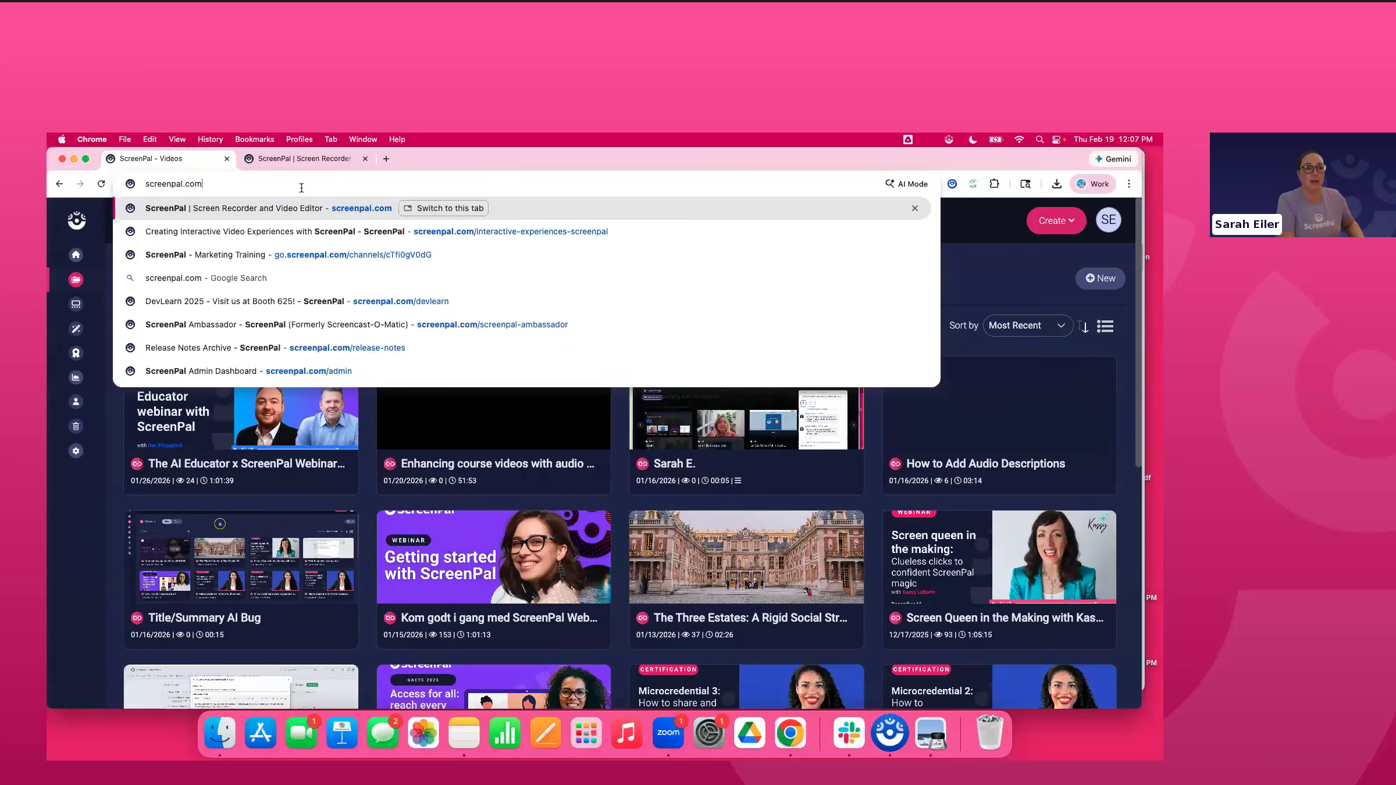
pyautogui.press('Return')
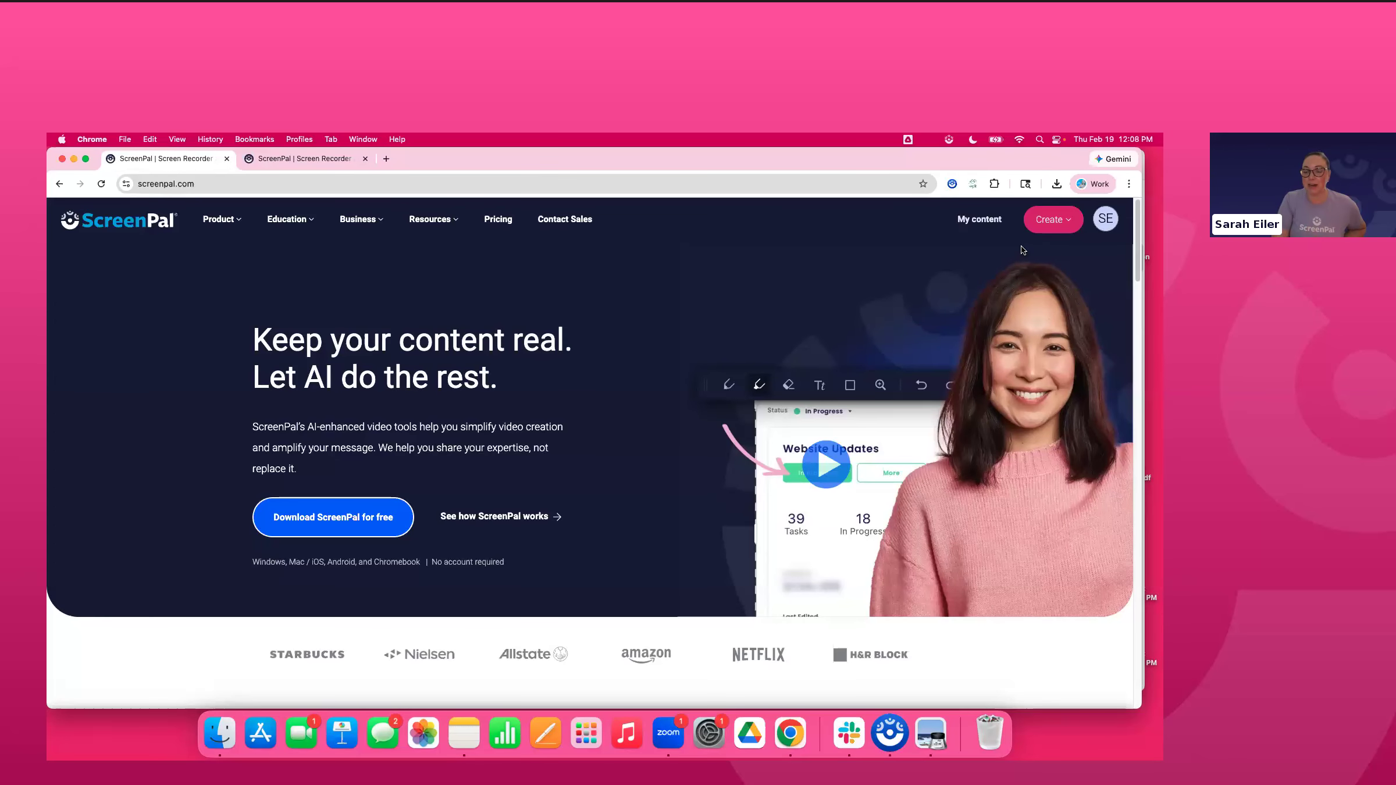
pyautogui.click(977, 224)
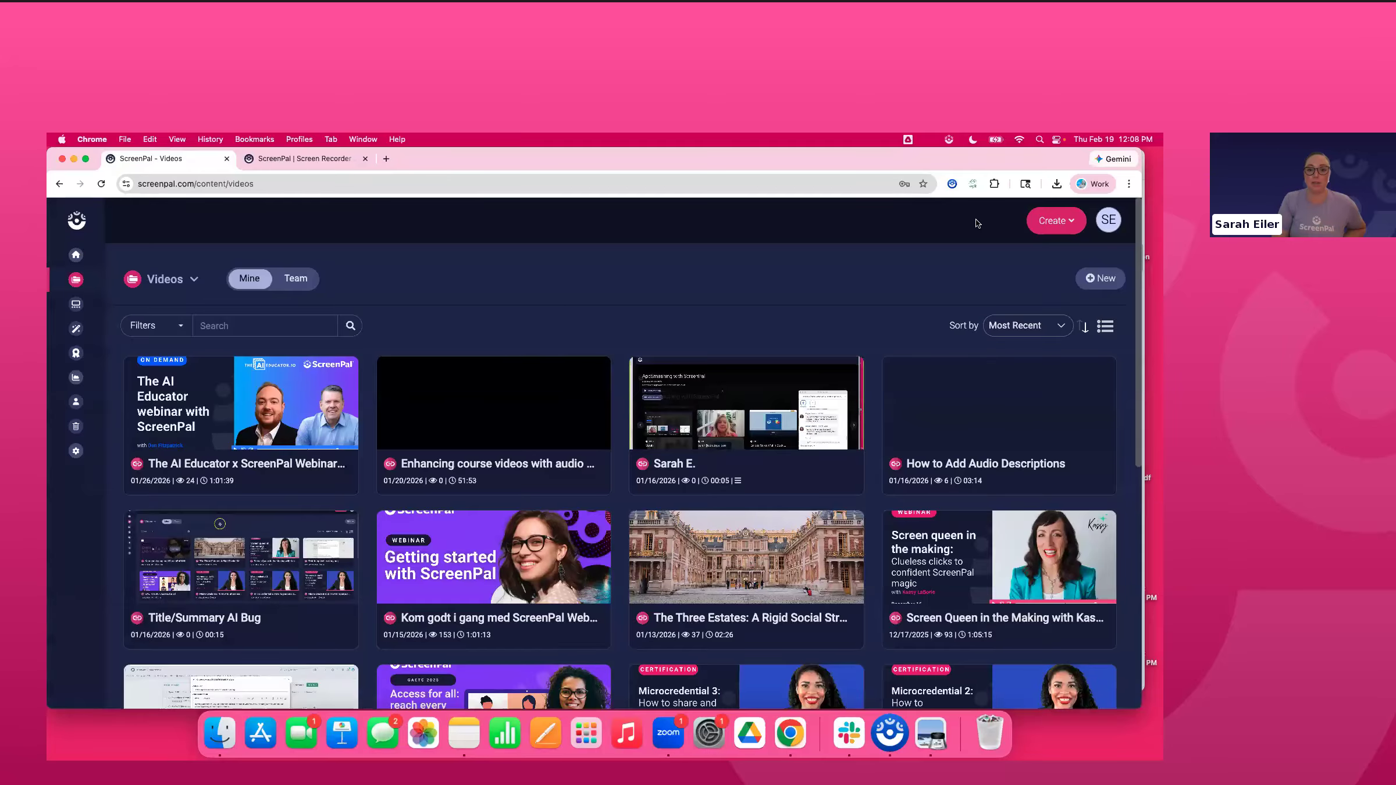
pyautogui.click(76, 258)
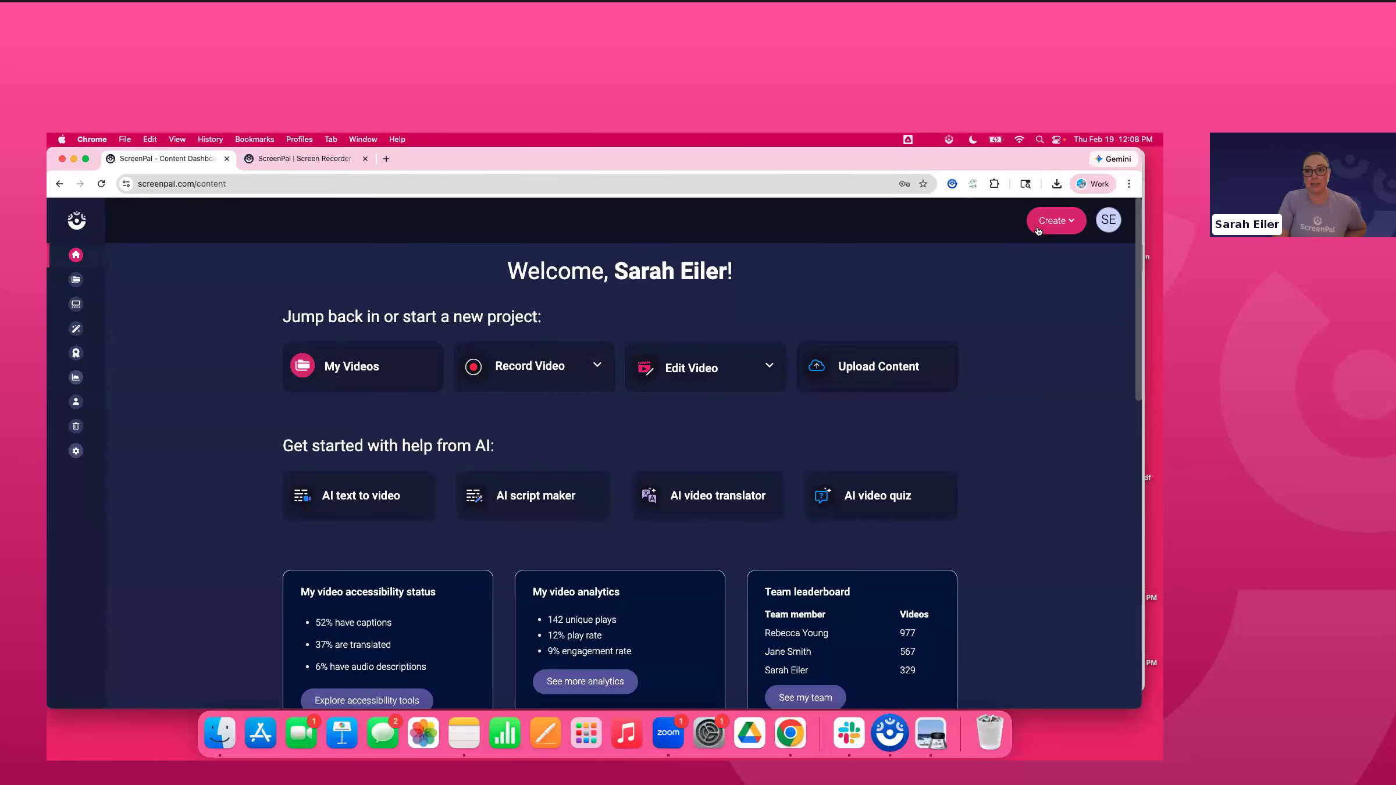
# Launch the Online Recorder, share the "ScreenPal | Screen Recorder and Video Editor" browser tab, and start recording
pyautogui.click(1046, 231)
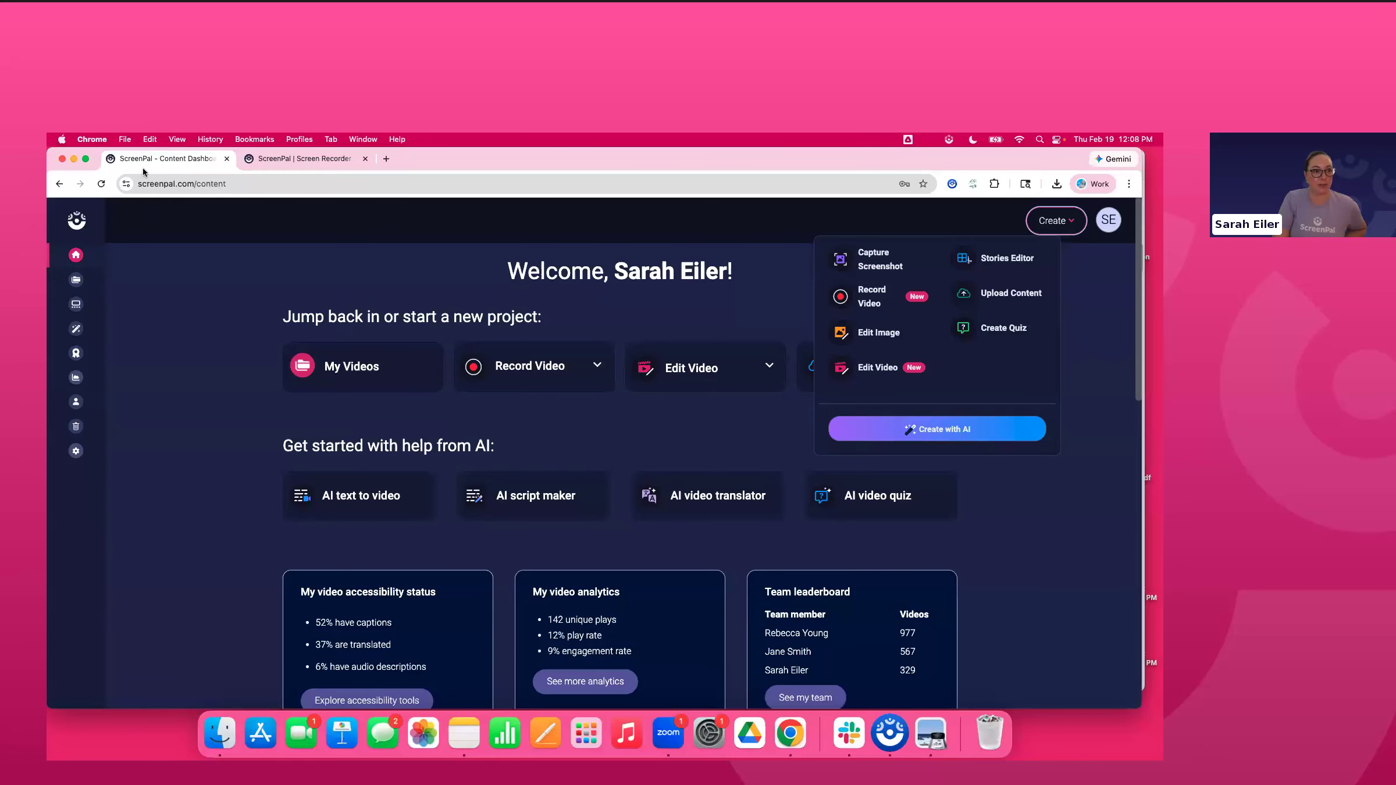
pyautogui.click(880, 299)
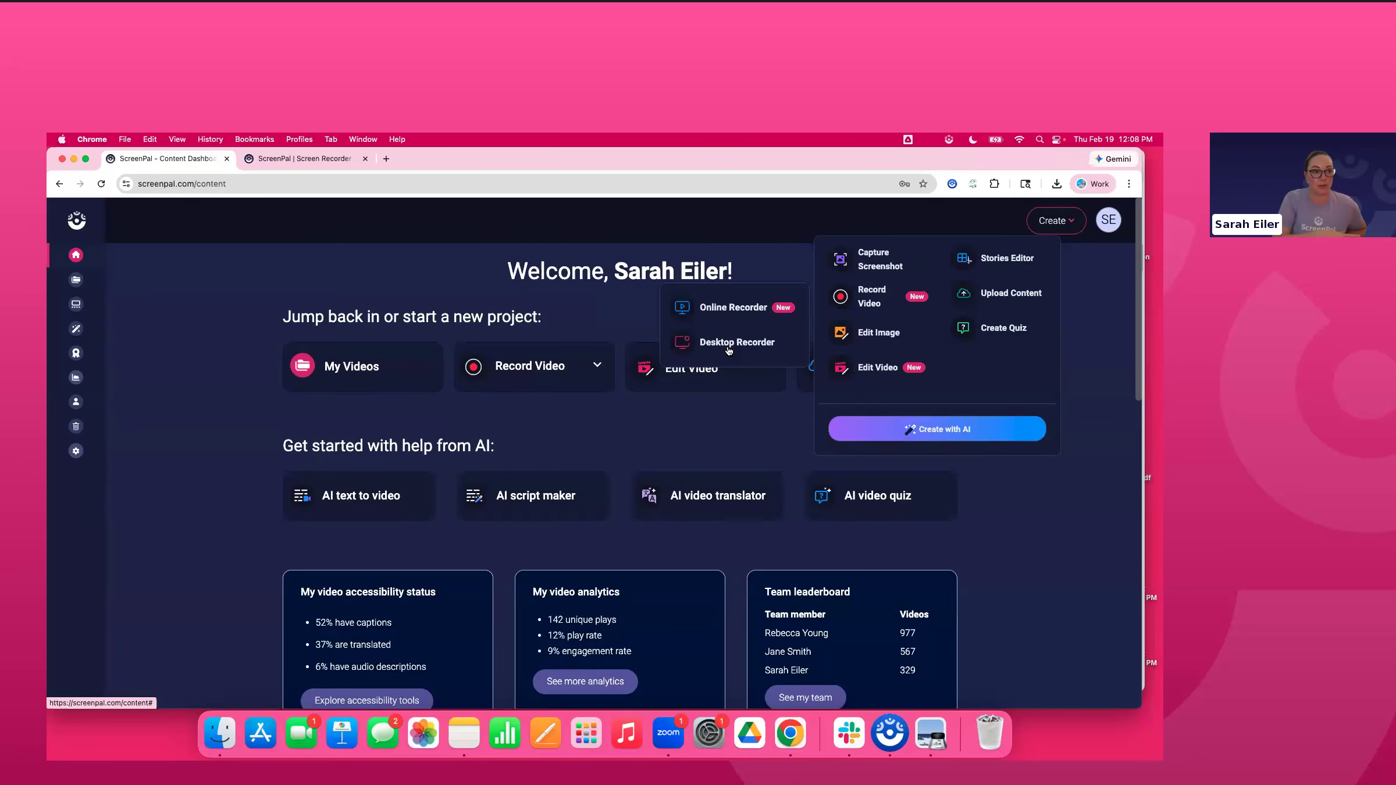
pyautogui.click(734, 309)
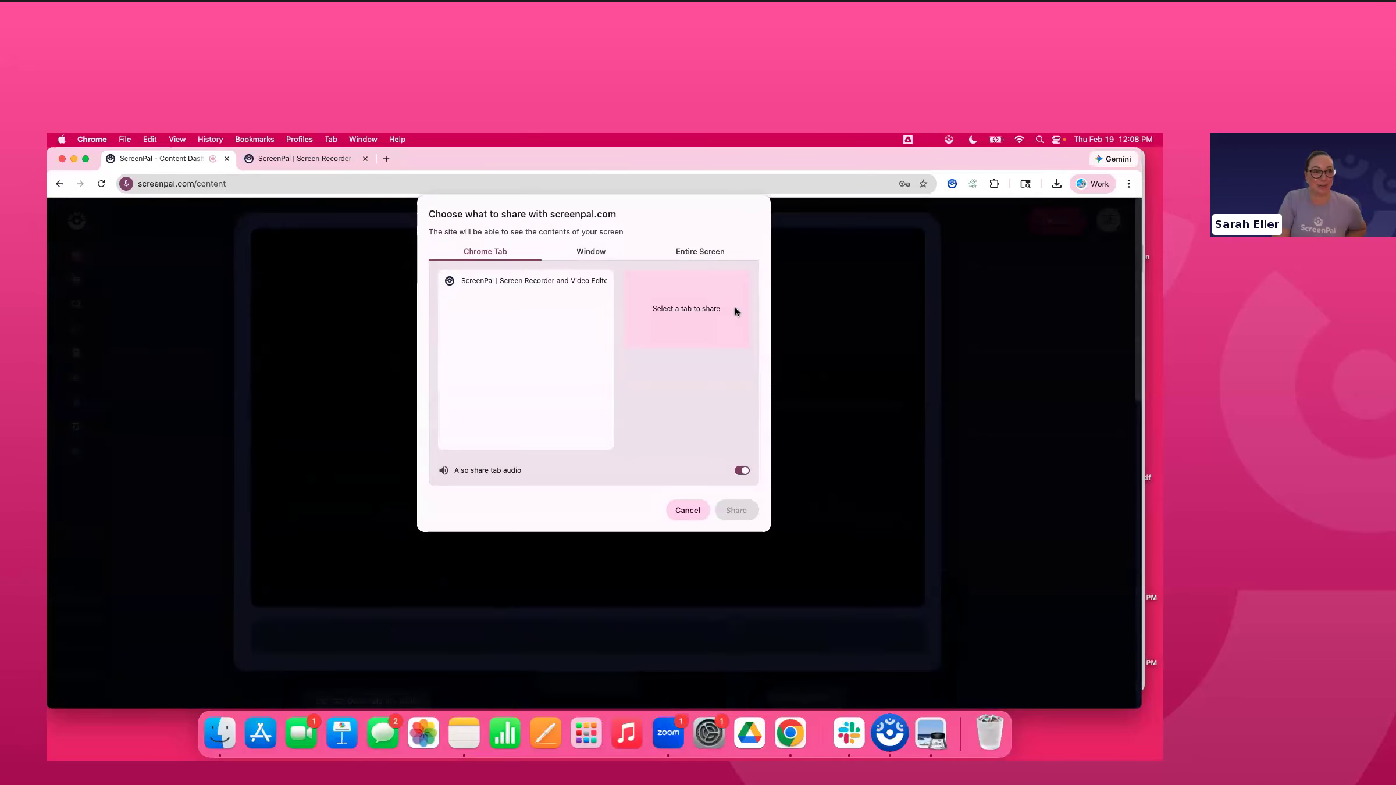
pyautogui.click(521, 282)
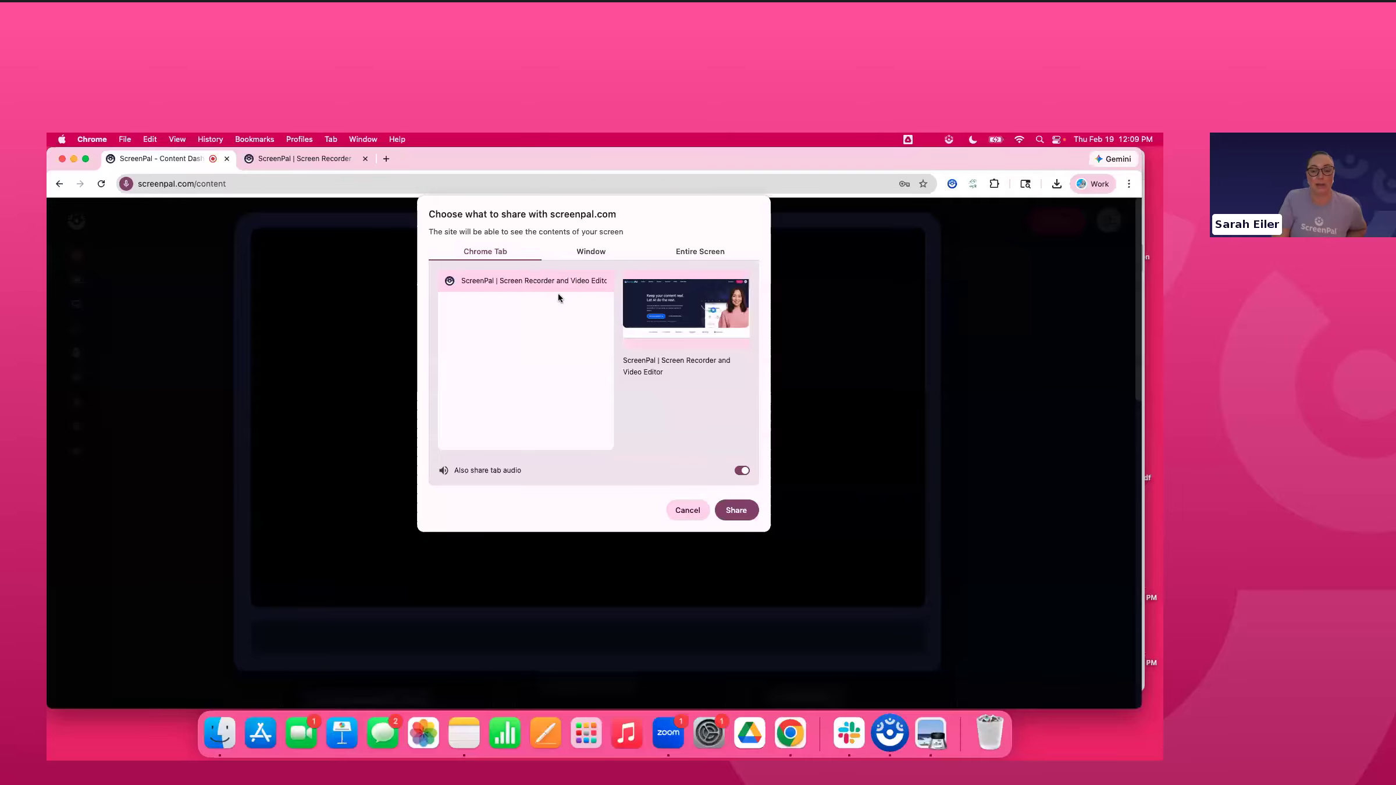
pyautogui.click(737, 509)
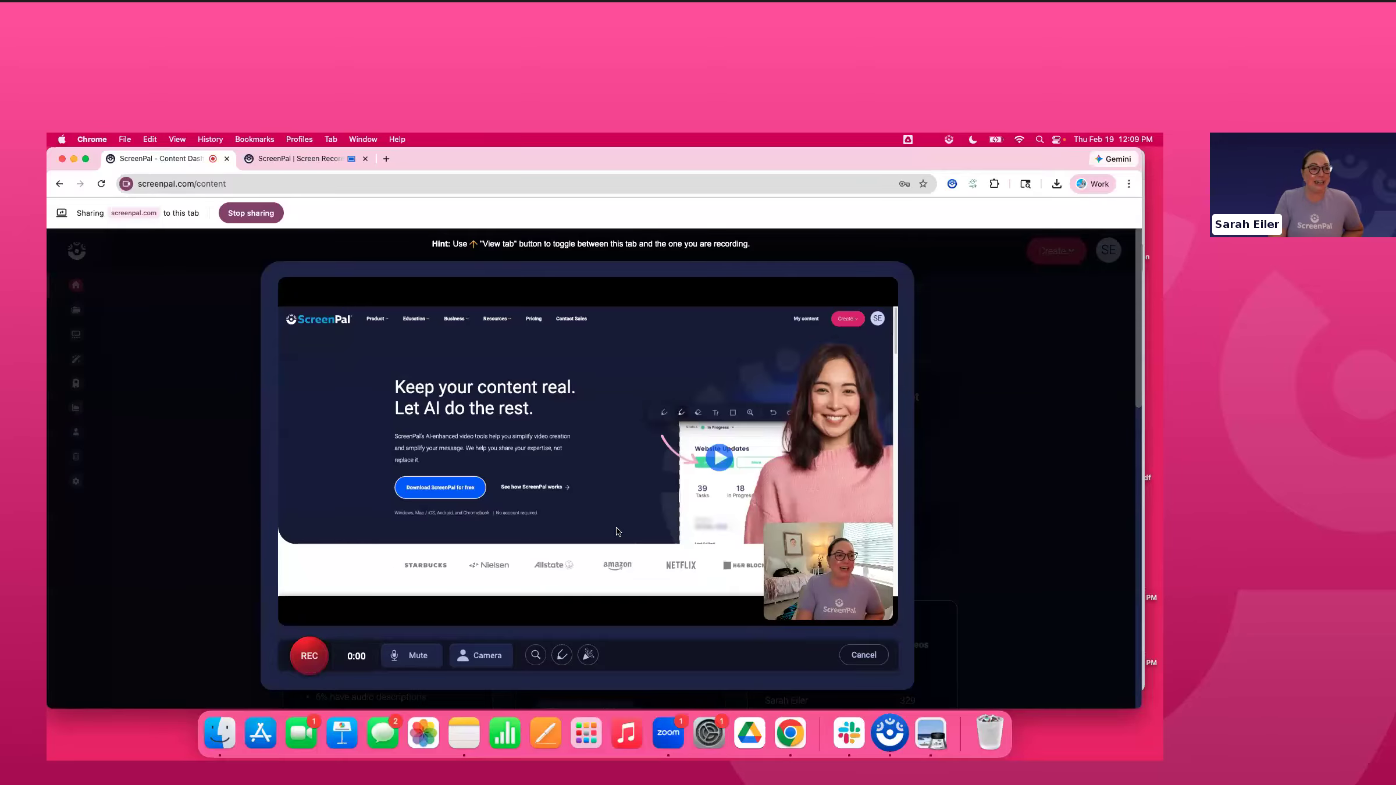
pyautogui.click(308, 656)
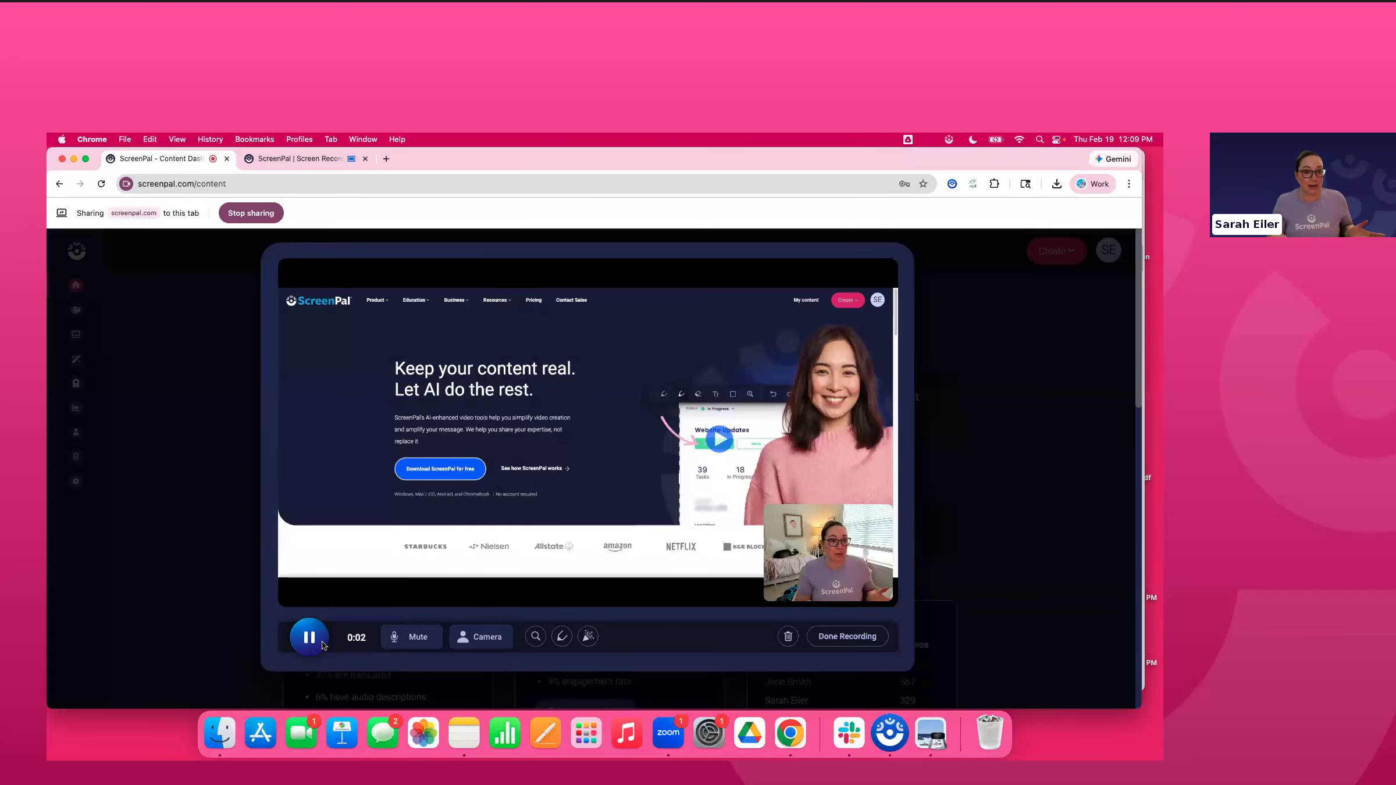
# In the shared browser tab, open the Tutorials & Training page and search it for "highlight with zoom"
pyautogui.click(289, 159)
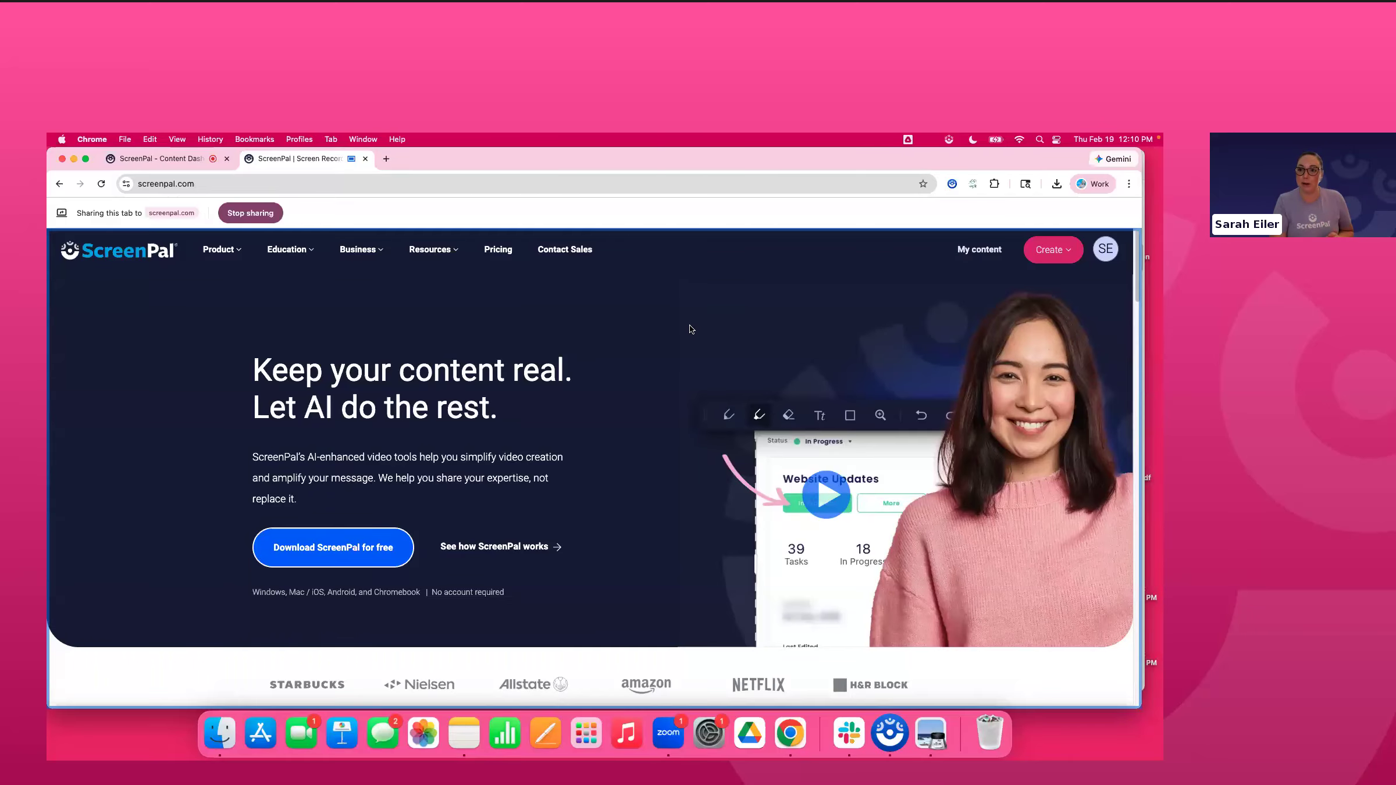
pyautogui.moveTo(426, 256)
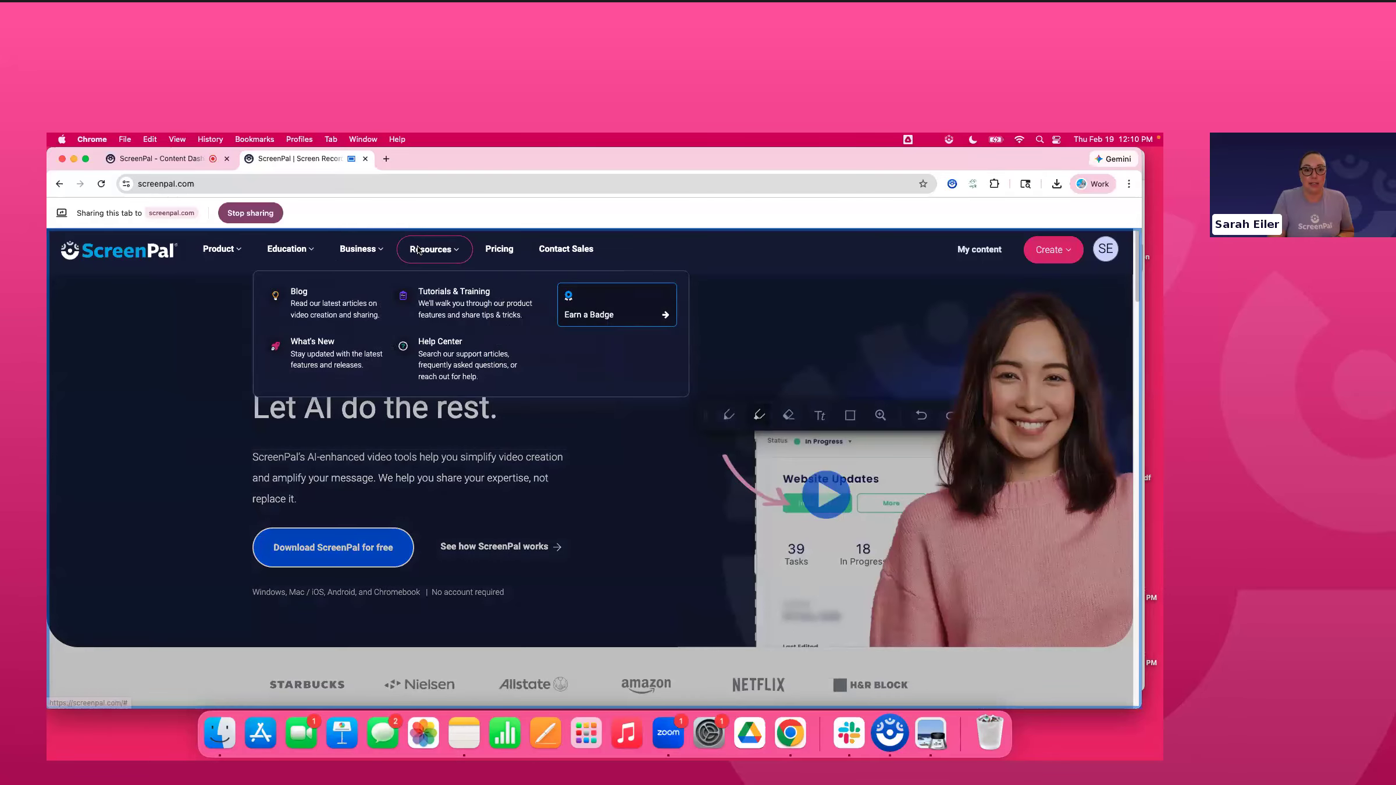
pyautogui.click(439, 303)
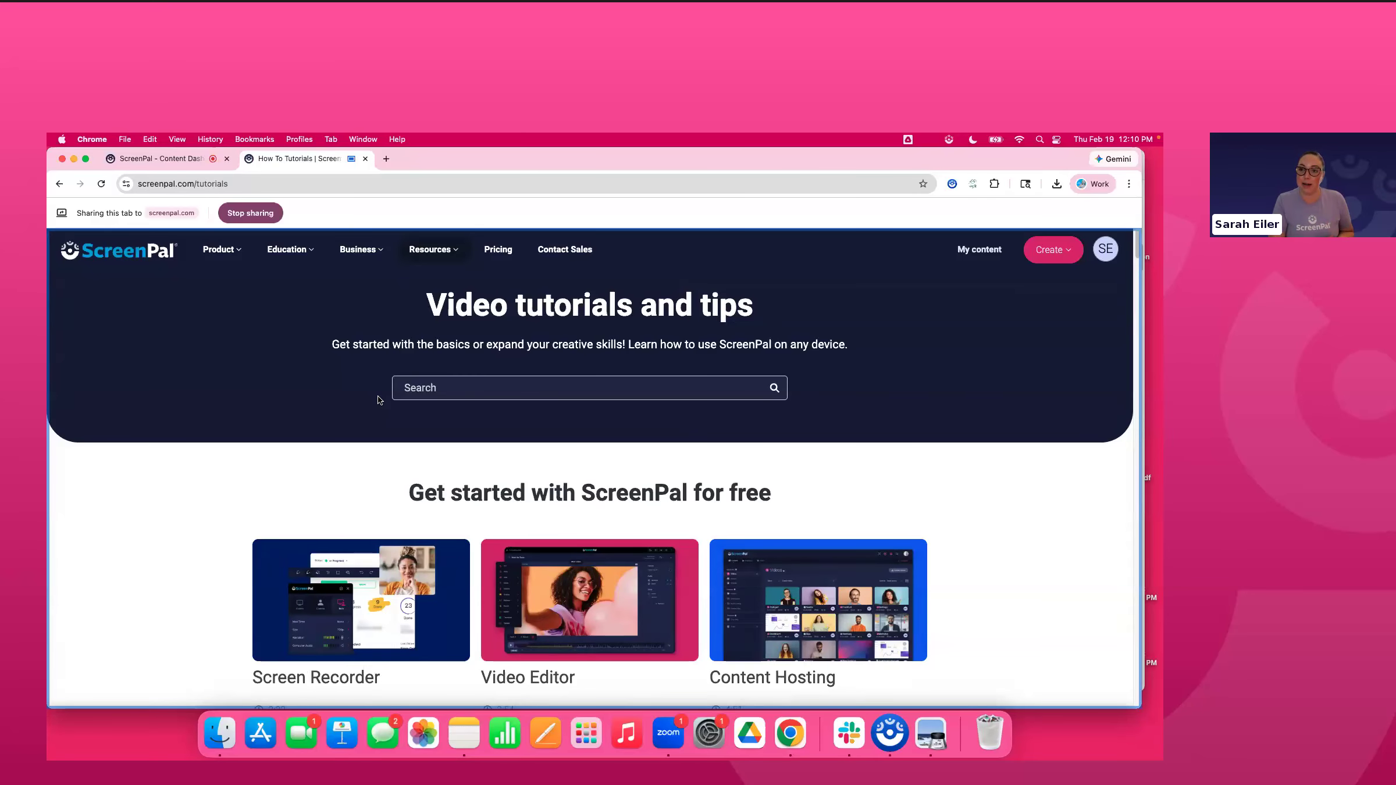
pyautogui.click(419, 387)
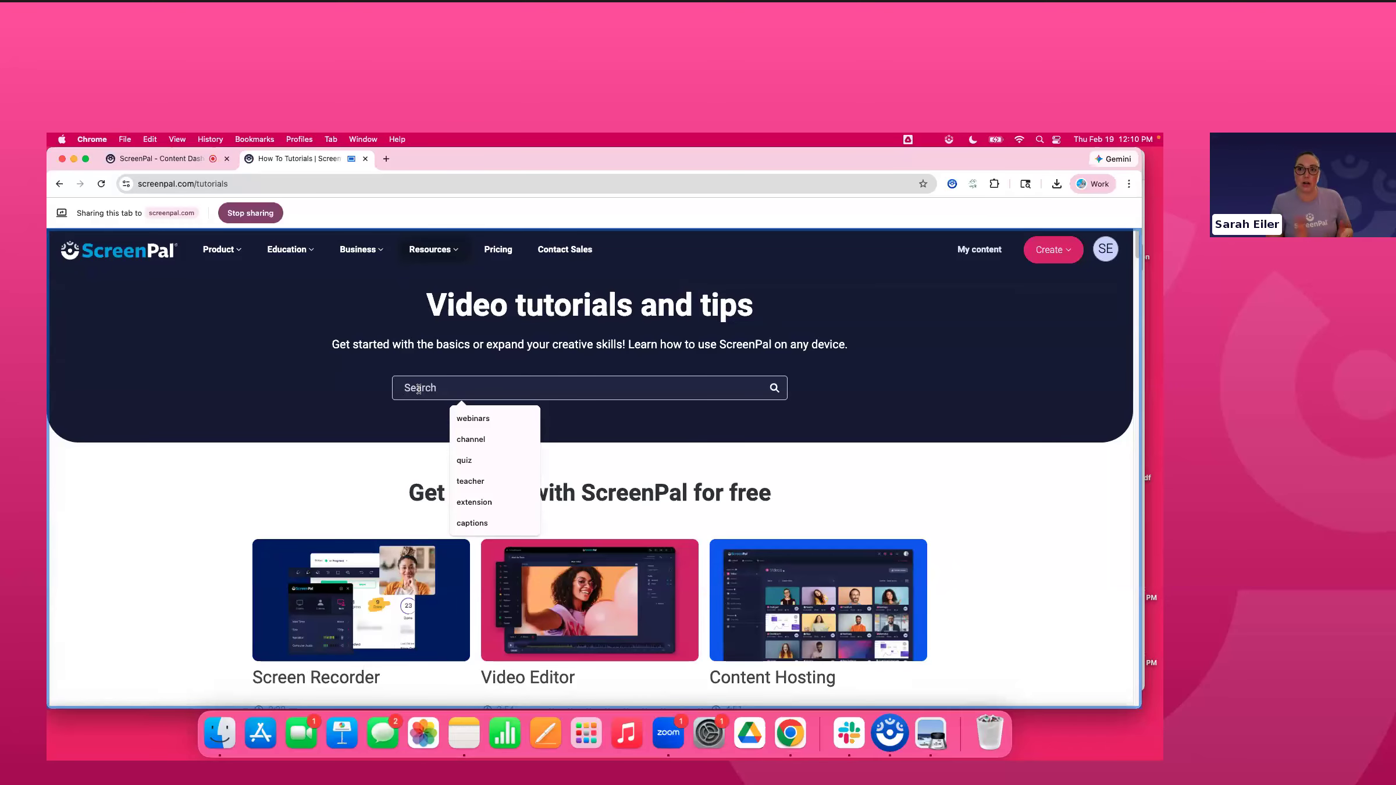
pyautogui.write('hi')
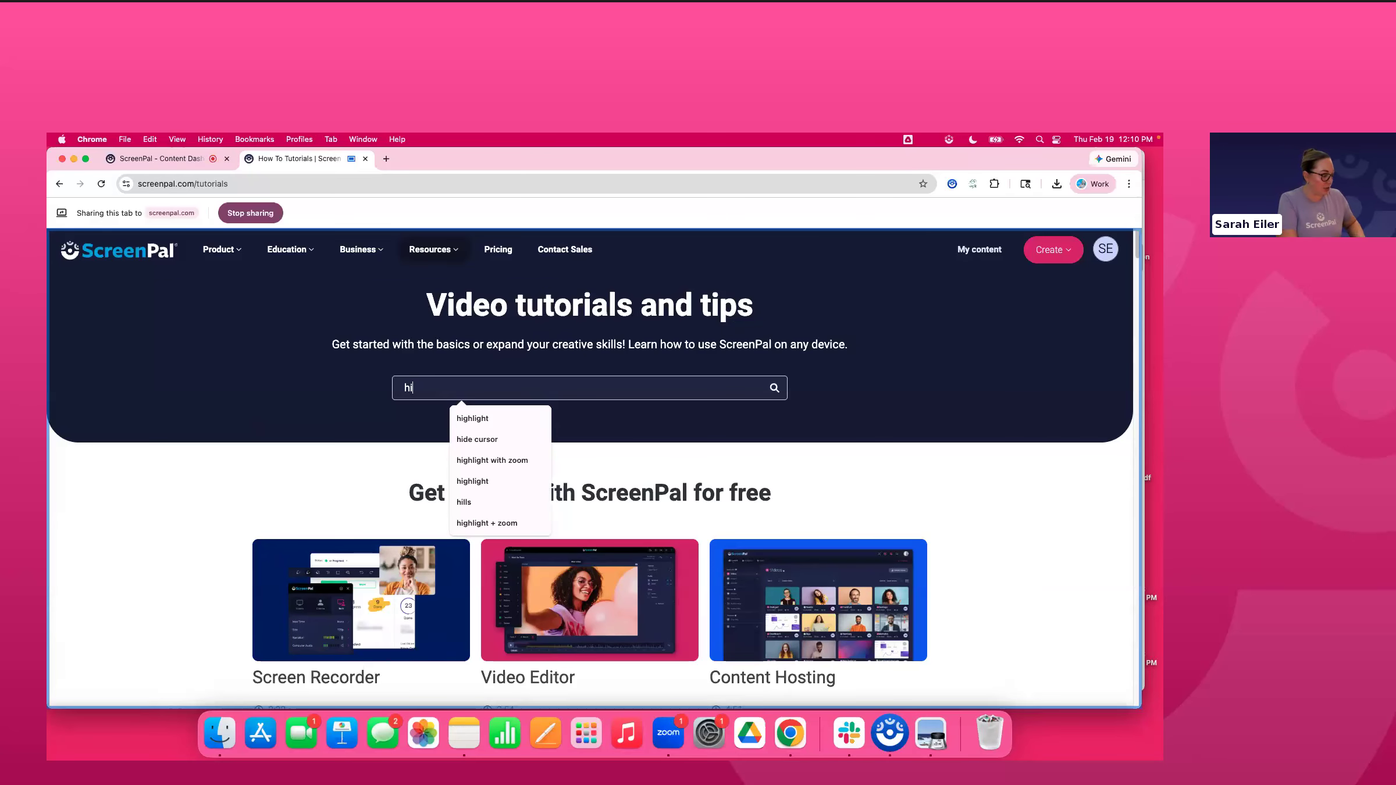
pyautogui.write('ghlight with zoom')
pyautogui.press('Return')
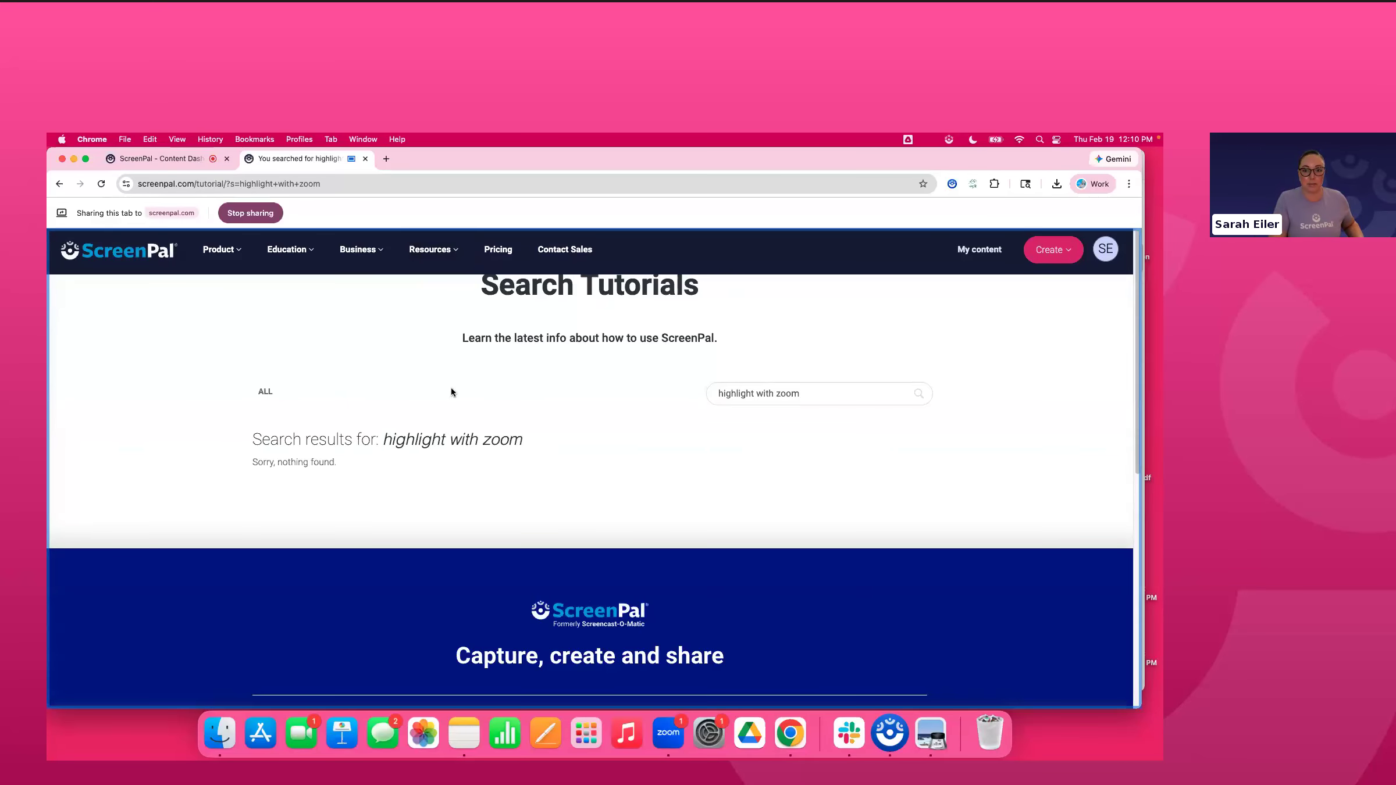
# Shorten the tutorial search to "highlight" and look through the matching tutorials
pyautogui.moveTo(804, 394); pyautogui.dragTo(759, 394)
pyautogui.press('BackSpace')
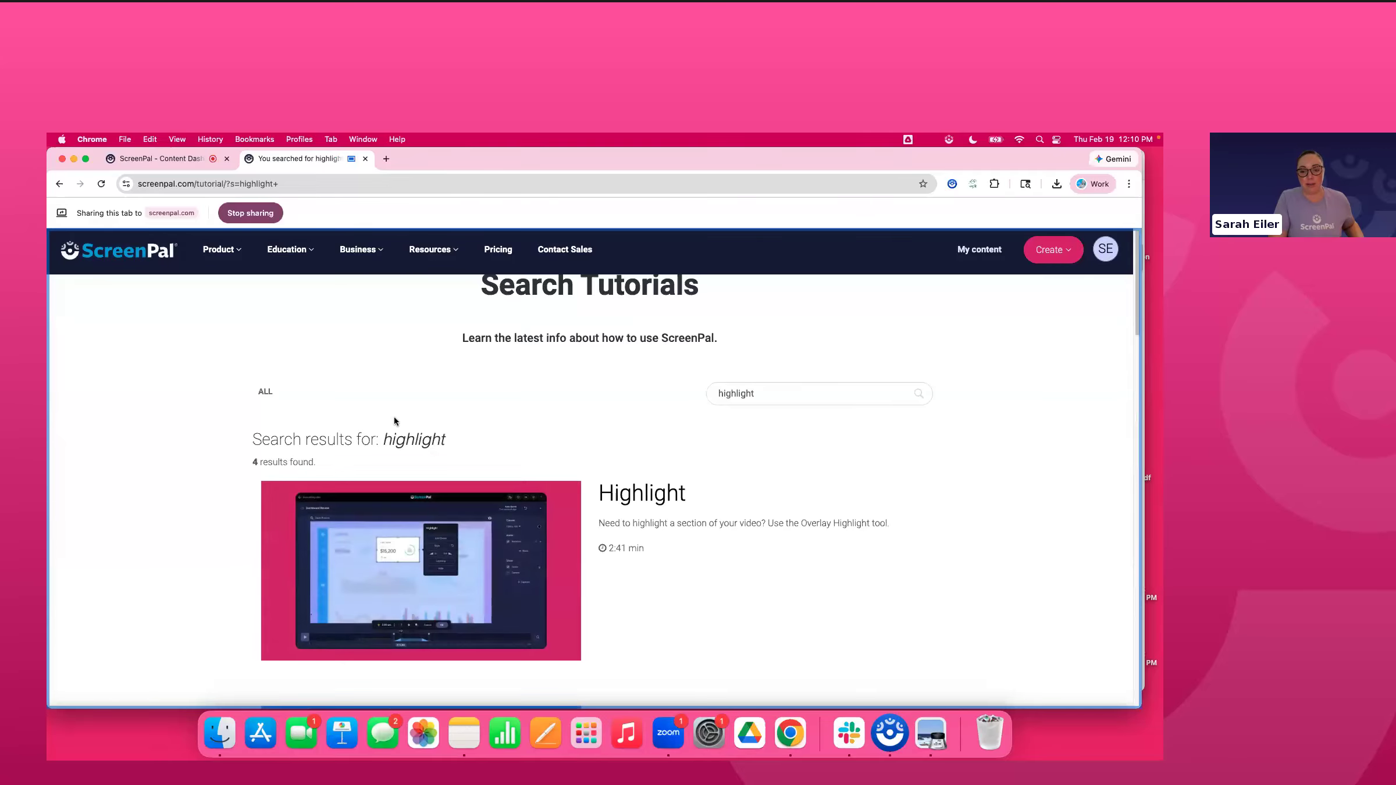
pyautogui.scroll(-3, 394, 417)
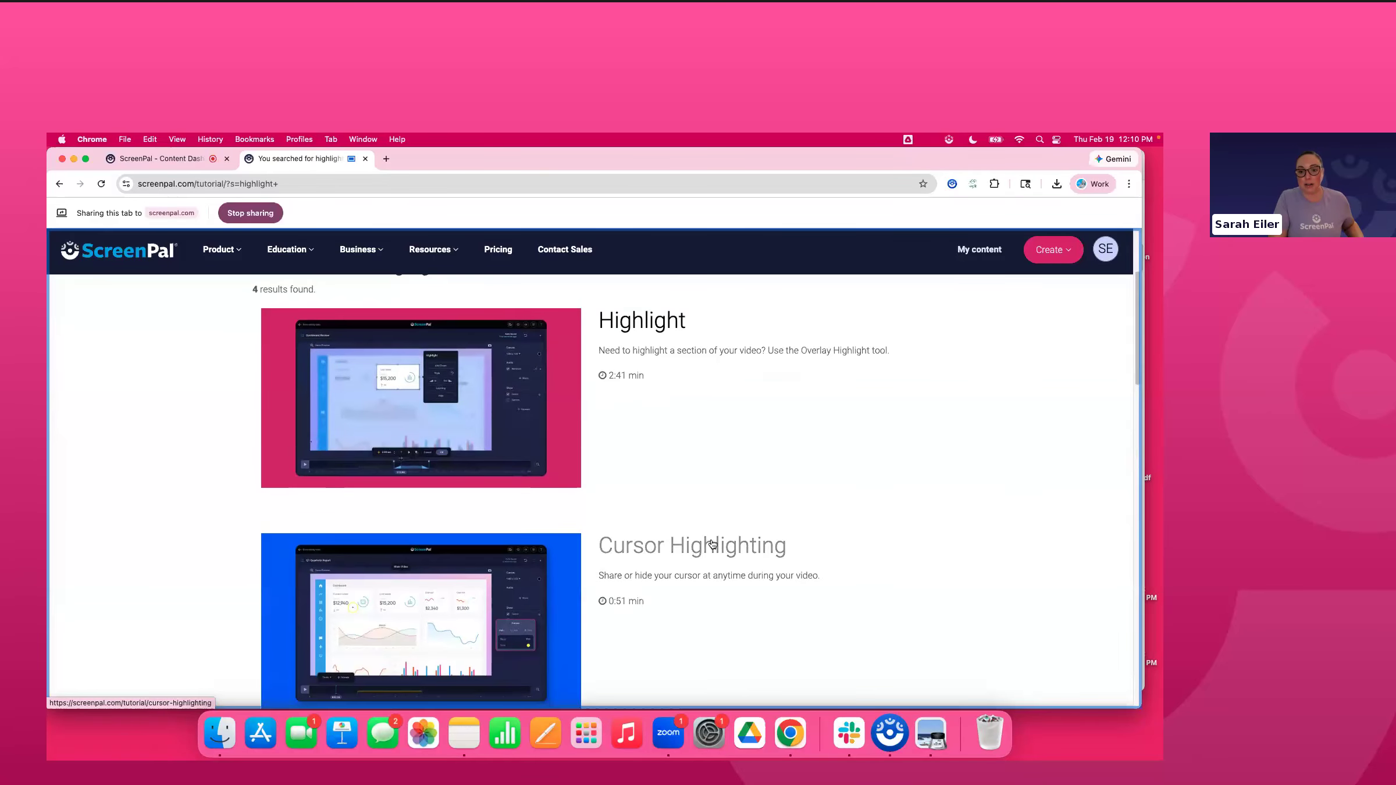
pyautogui.scroll(-5, 710, 547)
pyautogui.scroll(-7, 710, 541)
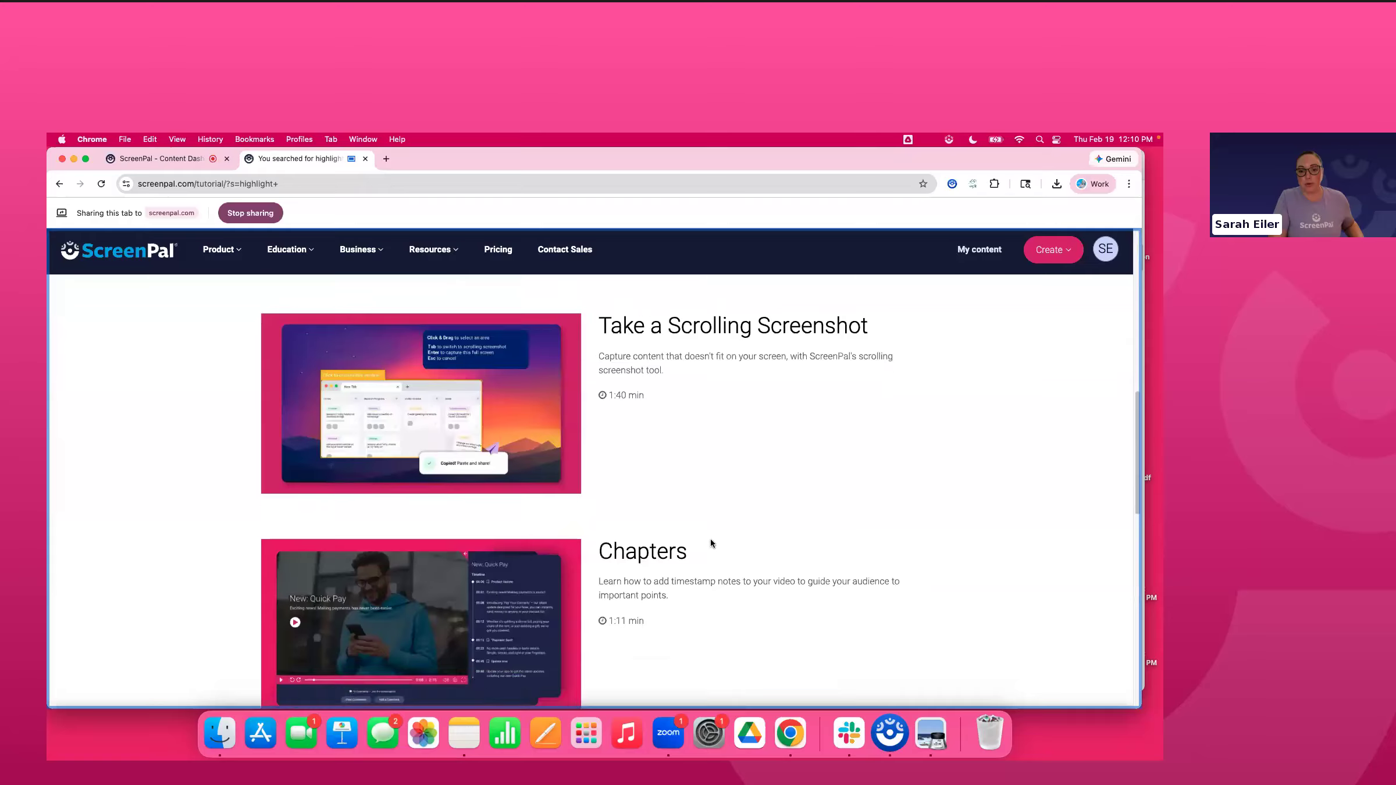
pyautogui.scroll(15, 708, 534)
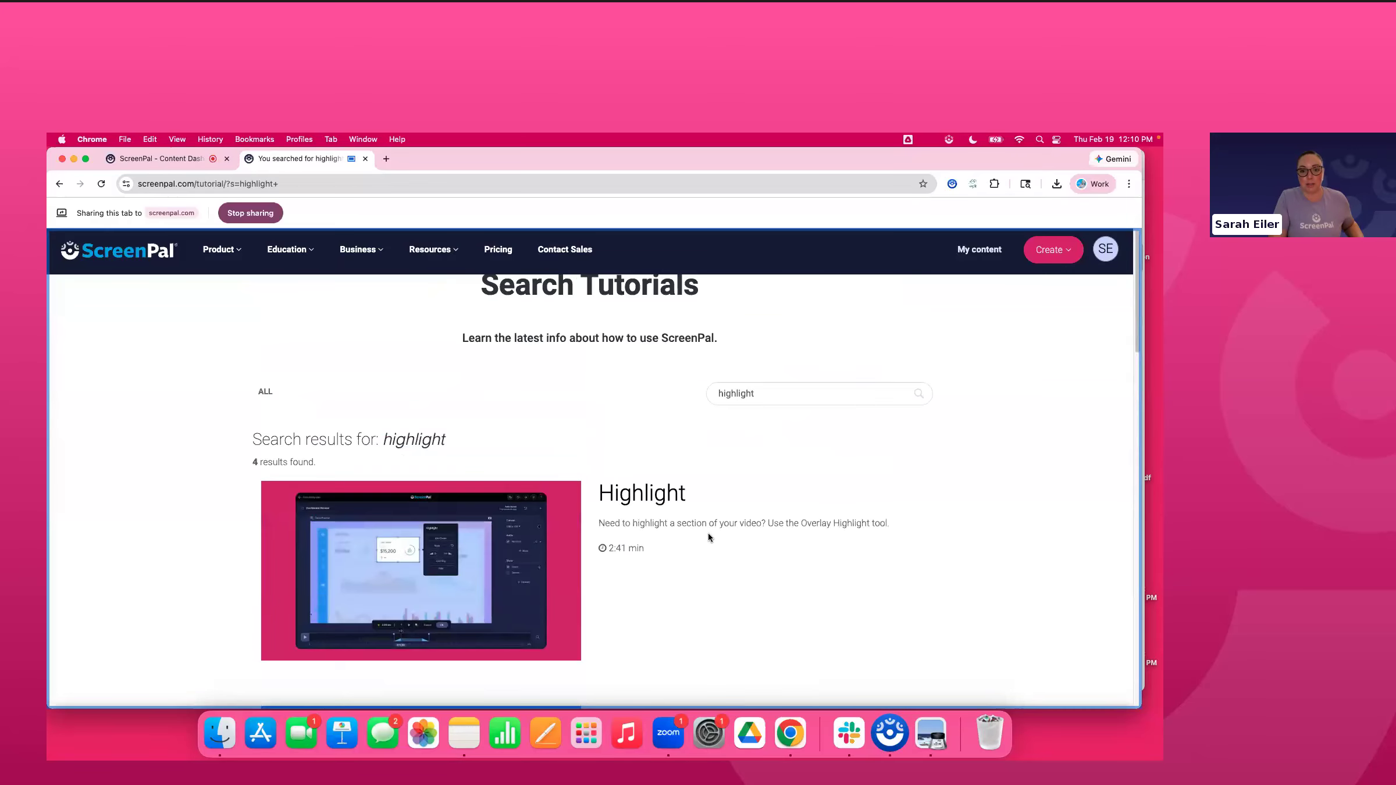
# Open the Highlight tutorial and copy the link of its video
pyautogui.click(629, 493)
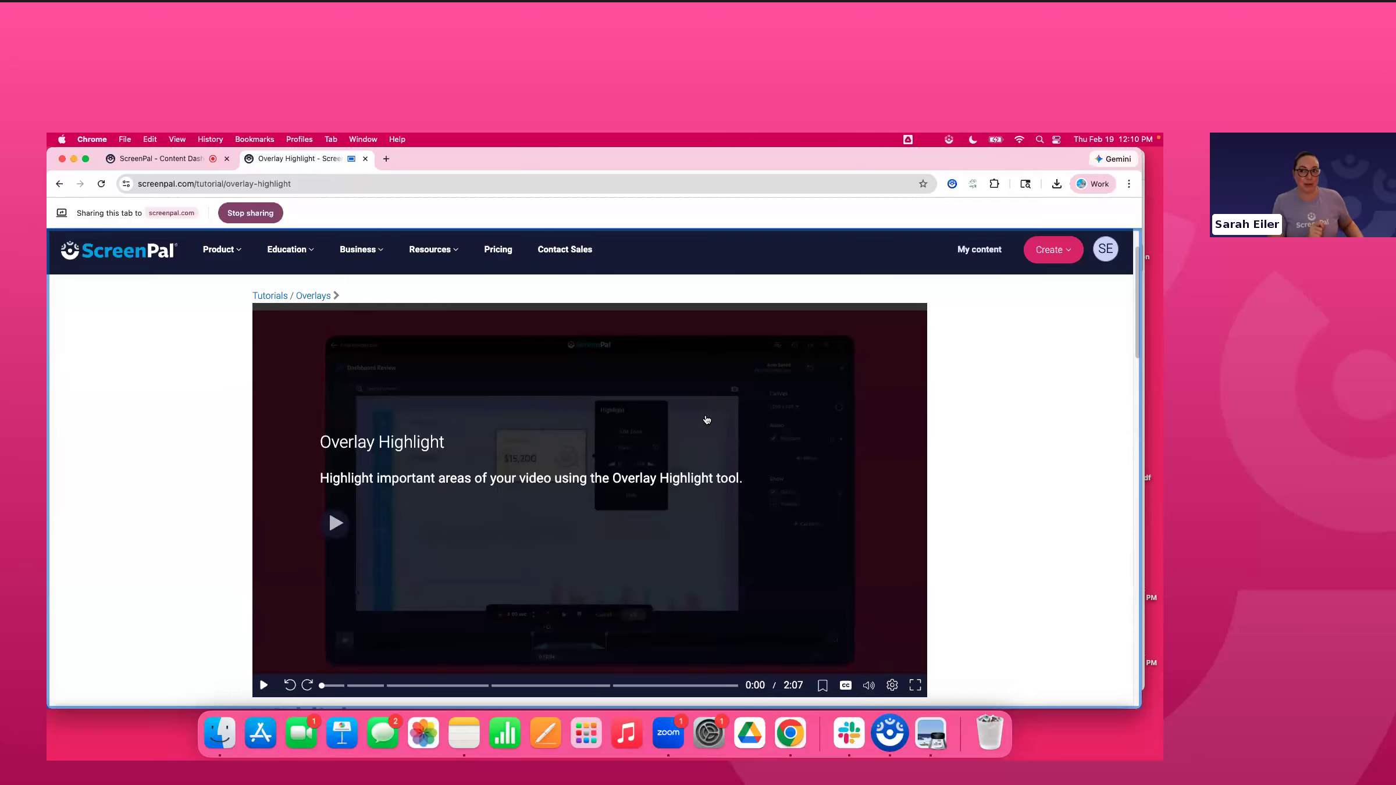
pyautogui.rightClick(633, 385)
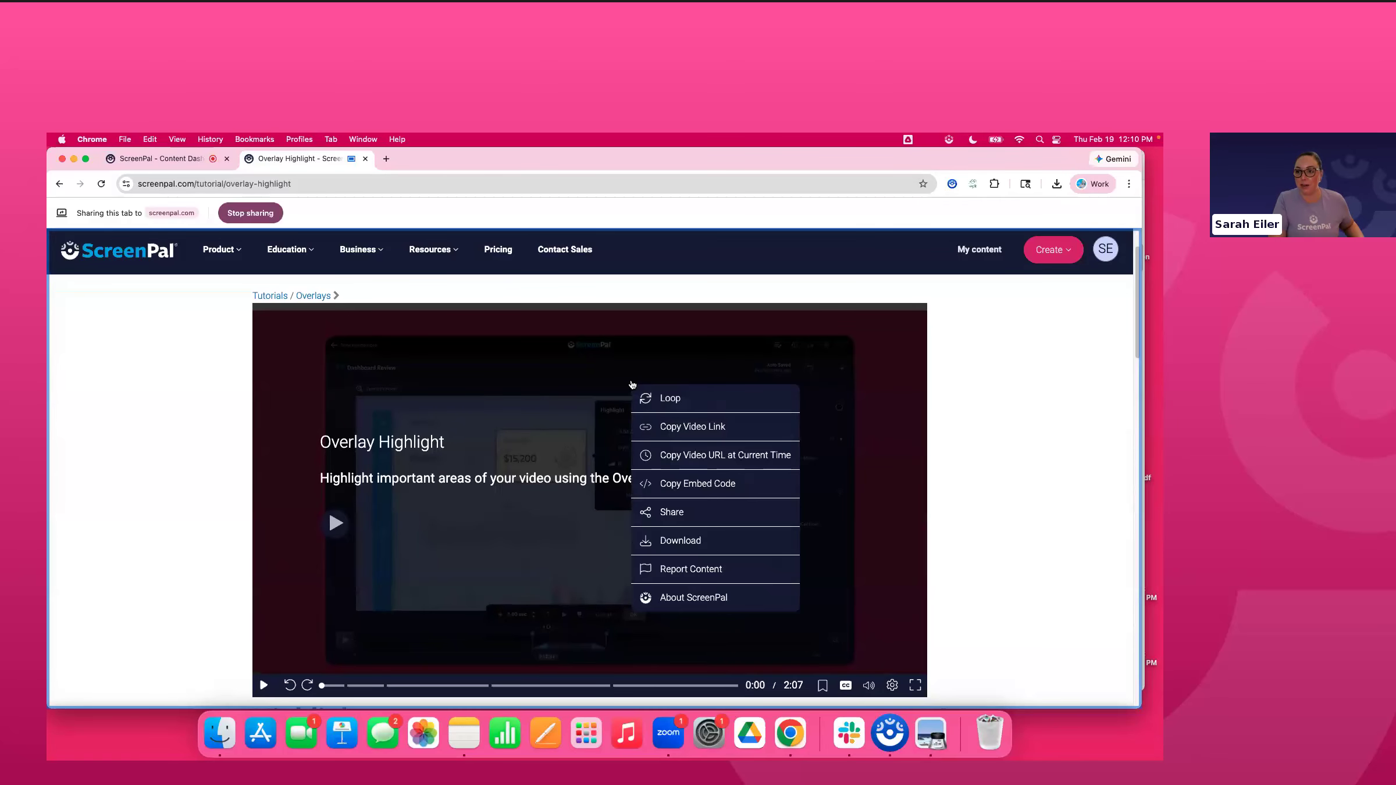
pyautogui.click(700, 429)
# Move the tutorial video to 0:53 in the Add a Style chapter and use the player's copy link options
pyautogui.rightClick(688, 418)
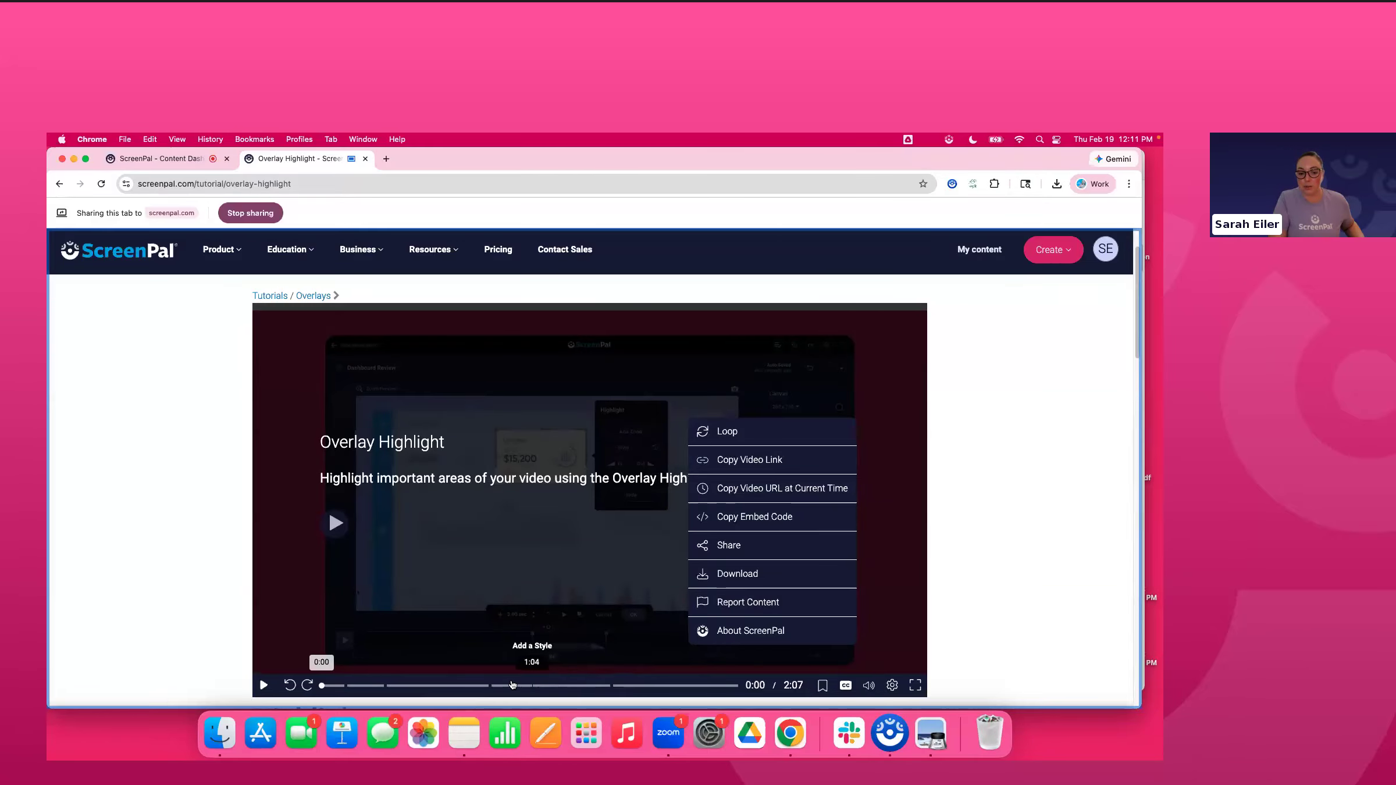
pyautogui.click(494, 686)
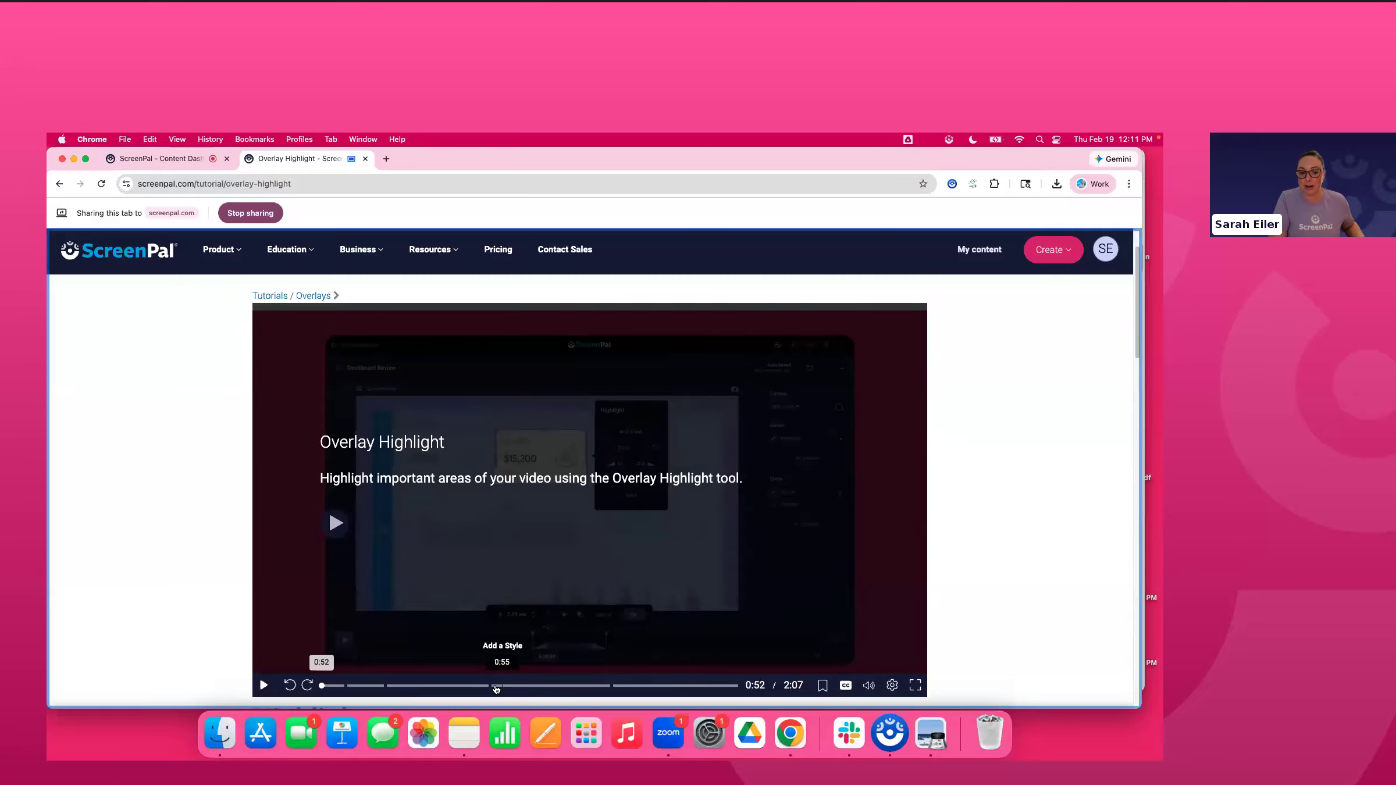
pyautogui.click(495, 687)
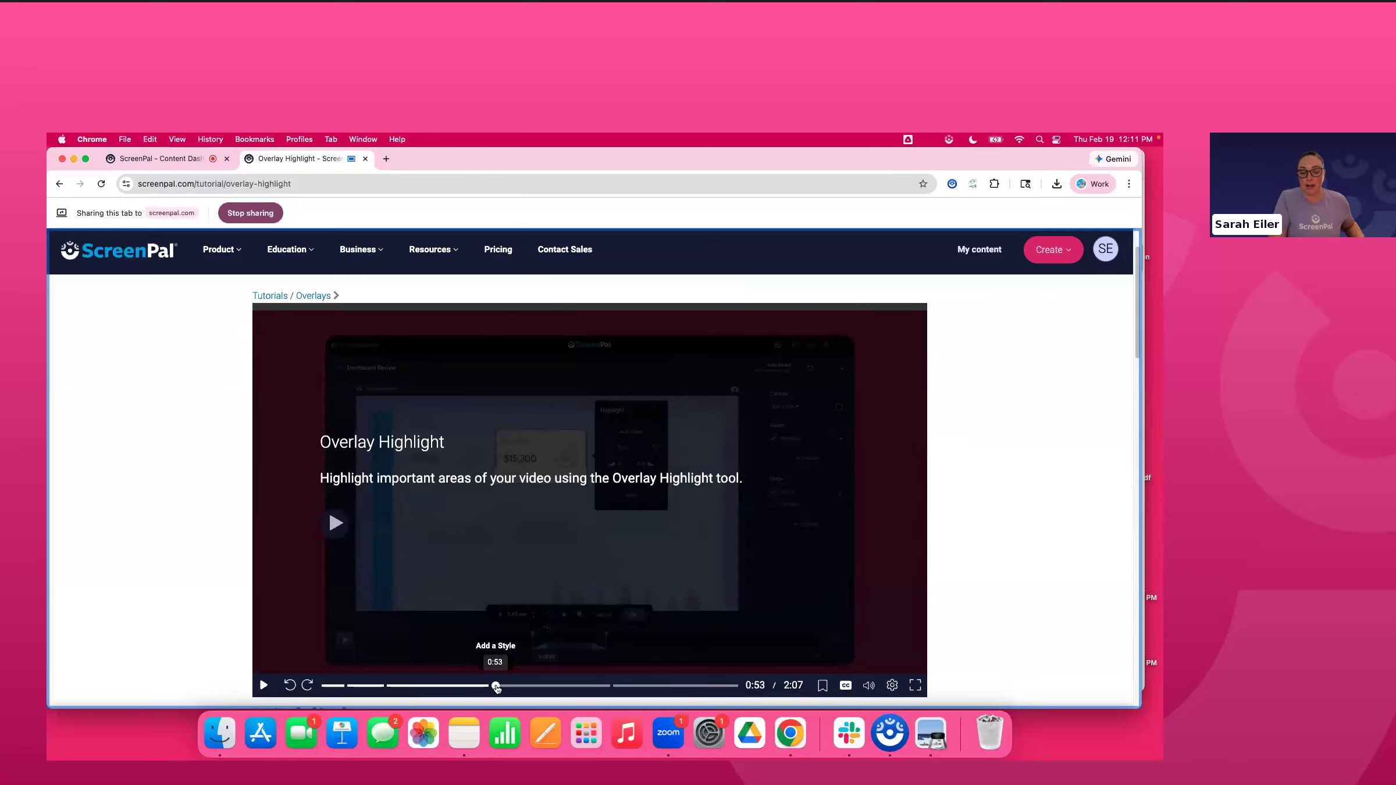
pyautogui.rightClick(638, 529)
pyautogui.click(712, 513)
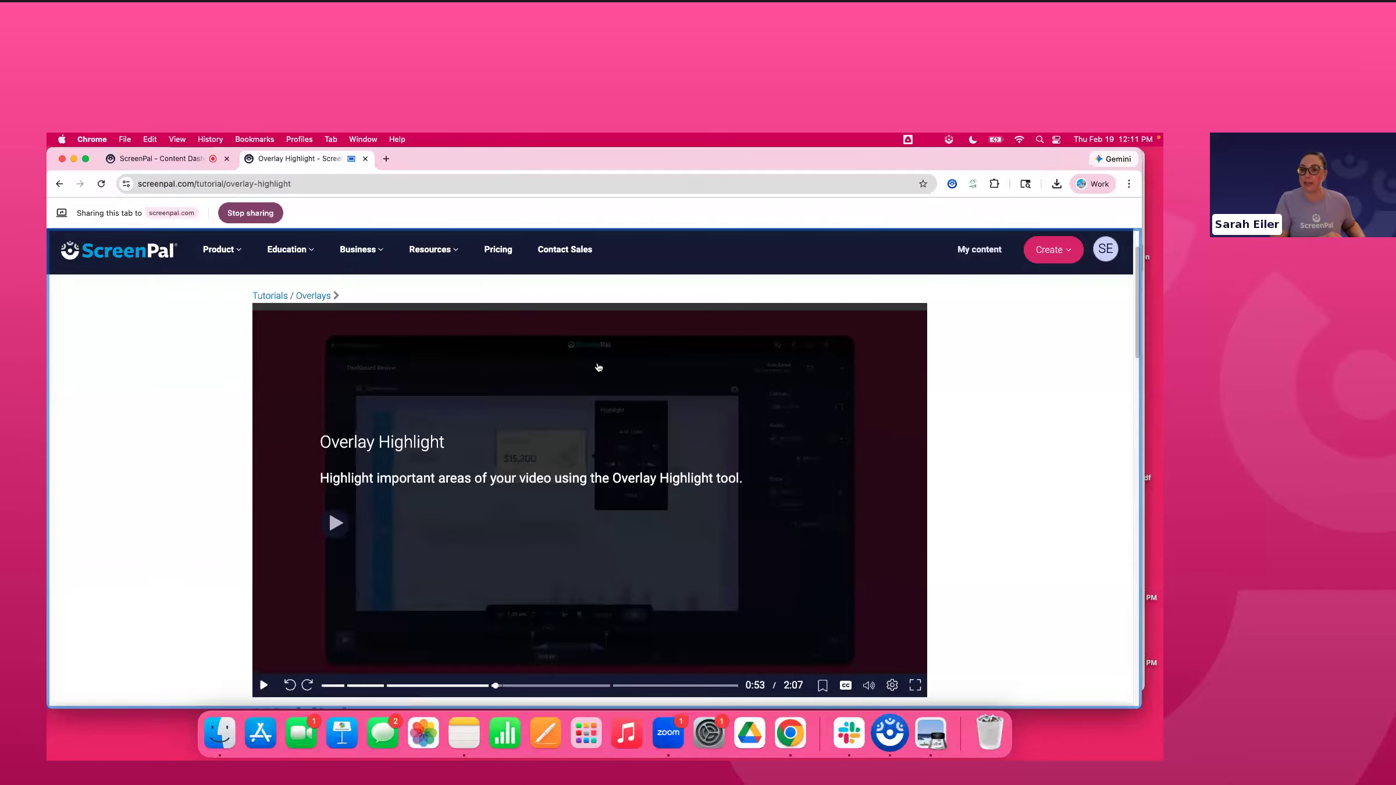
# Return to the recorder tab, pause the recording, and show then hide the drawing tool's color and pen options
pyautogui.click(199, 162)
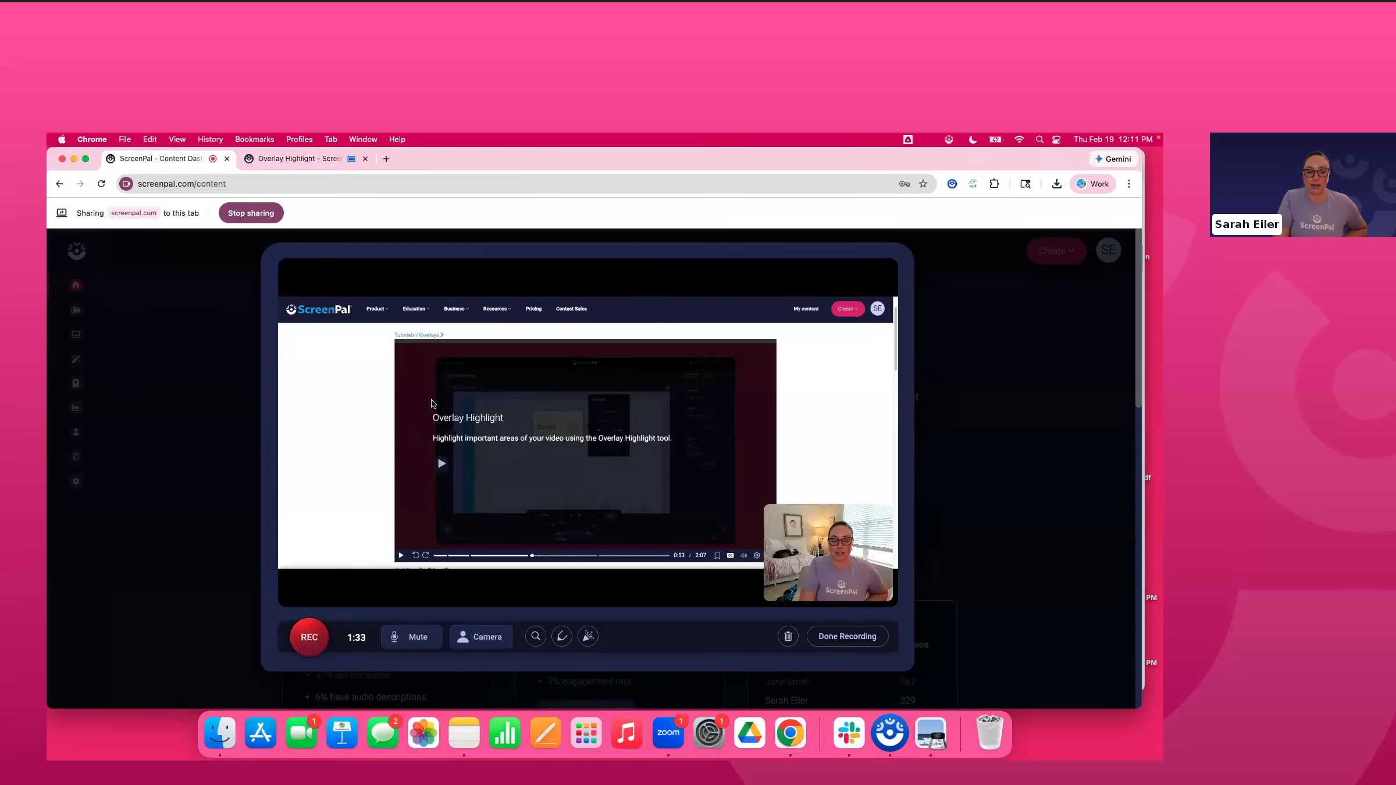
pyautogui.click(561, 638)
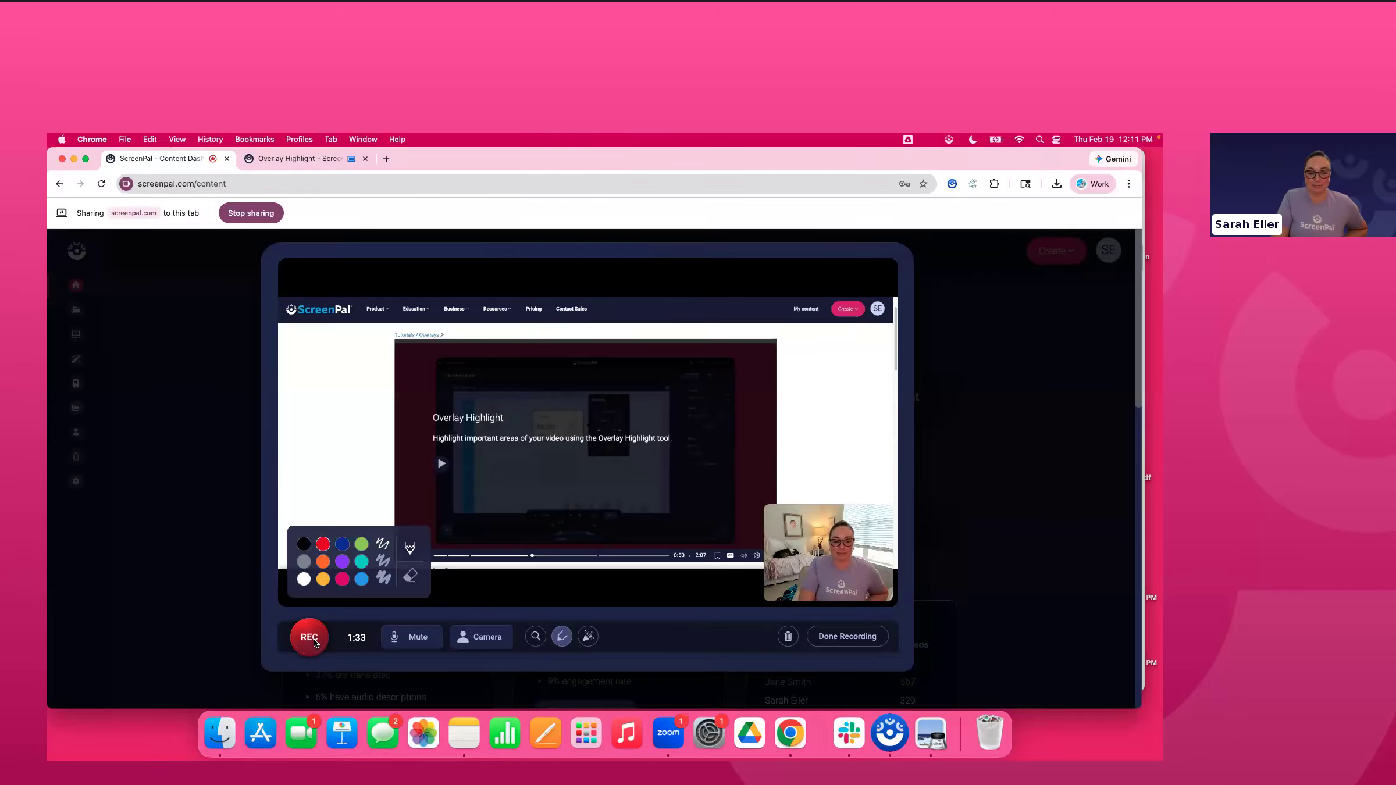
pyautogui.click(564, 641)
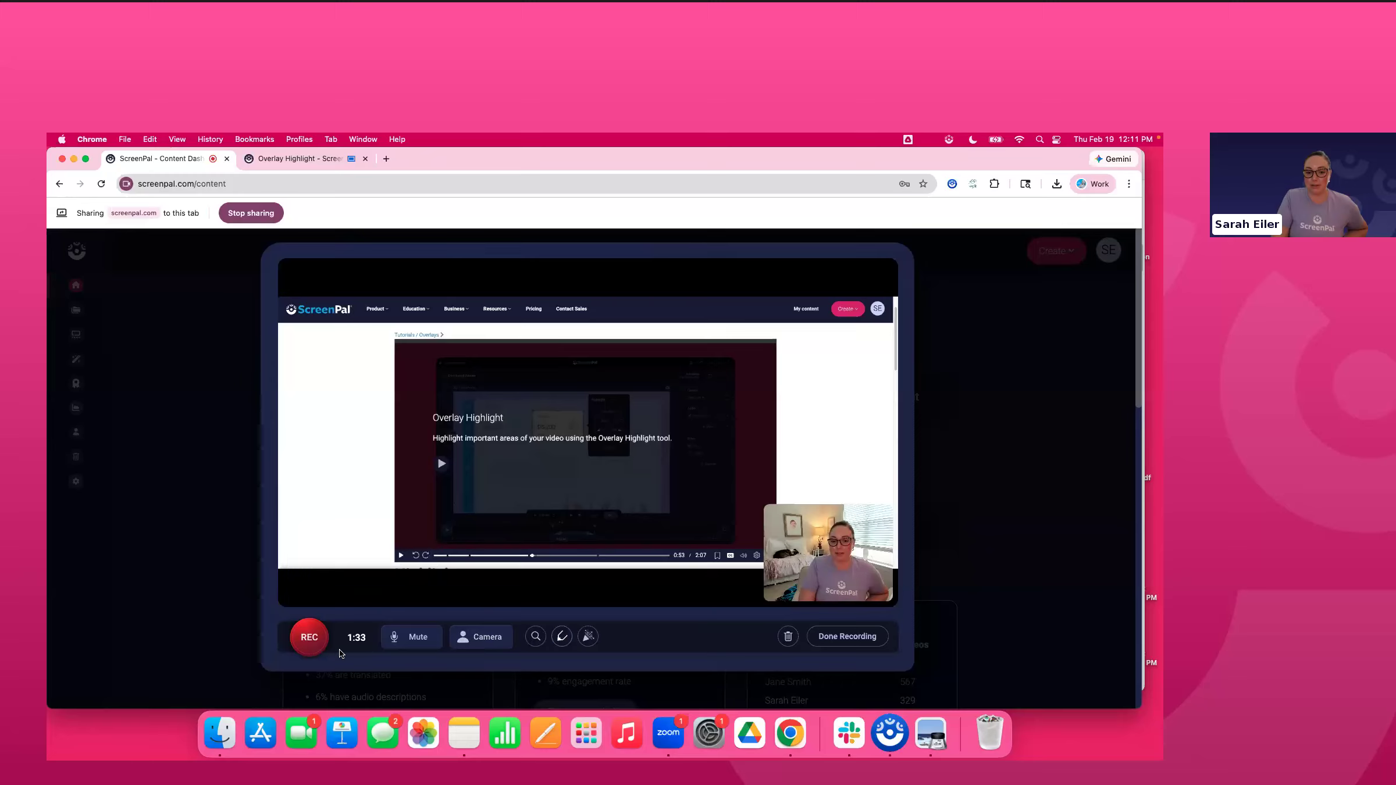
# Resume the recording, set off the confetti effect over the shared tab, and pause the recording
pyautogui.click(303, 646)
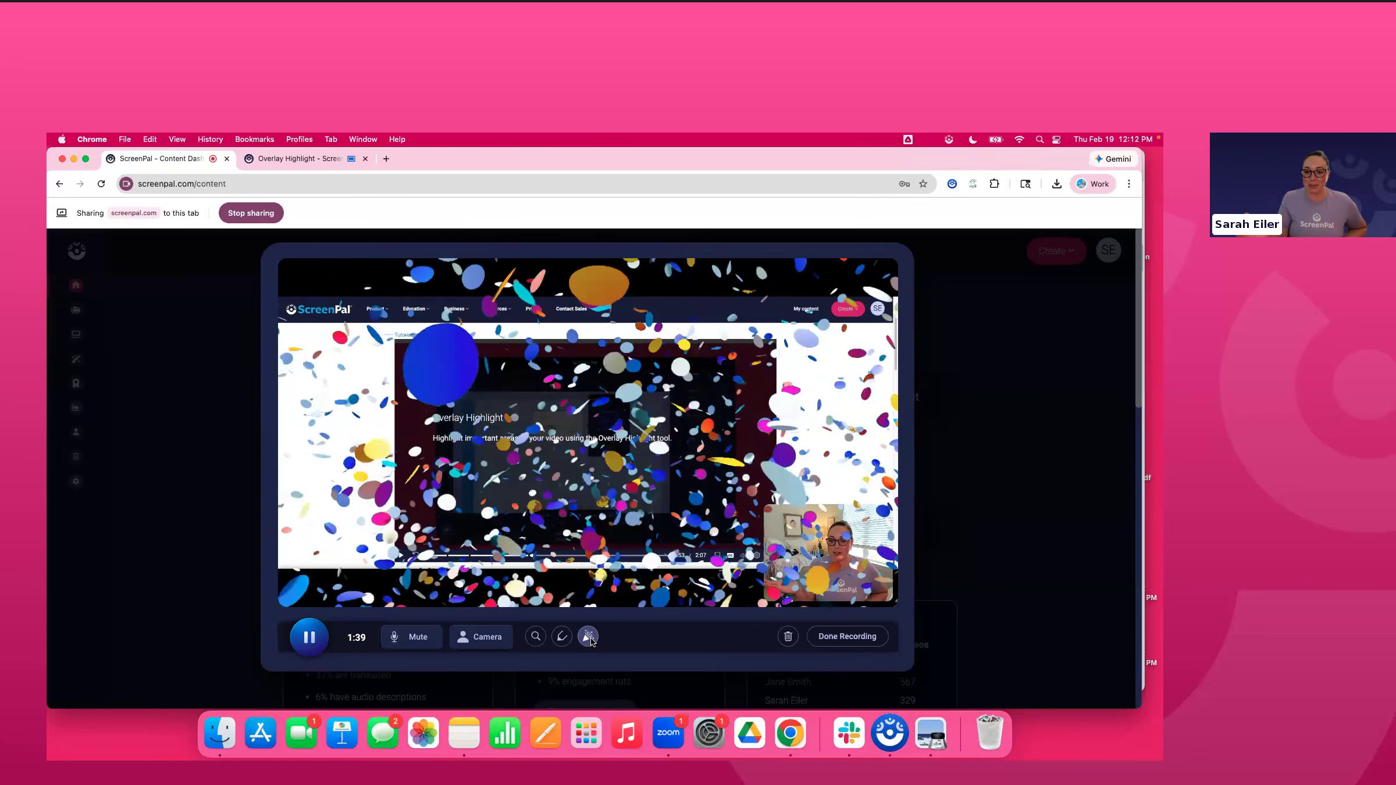
pyautogui.click(319, 642)
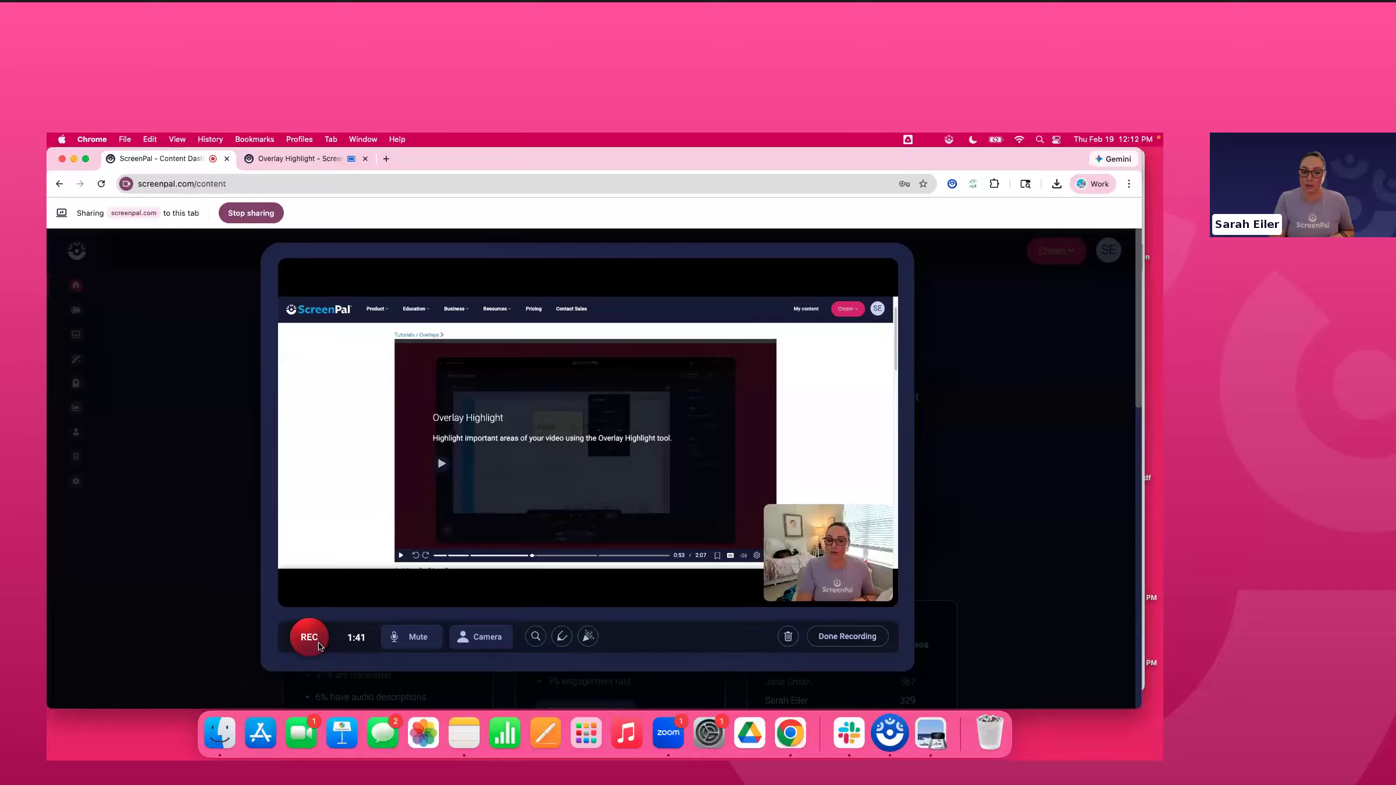
# Show and close the recorder's zoom tool on the paused recording, and finish the recording
pyautogui.click(477, 638)
pyautogui.click(477, 639)
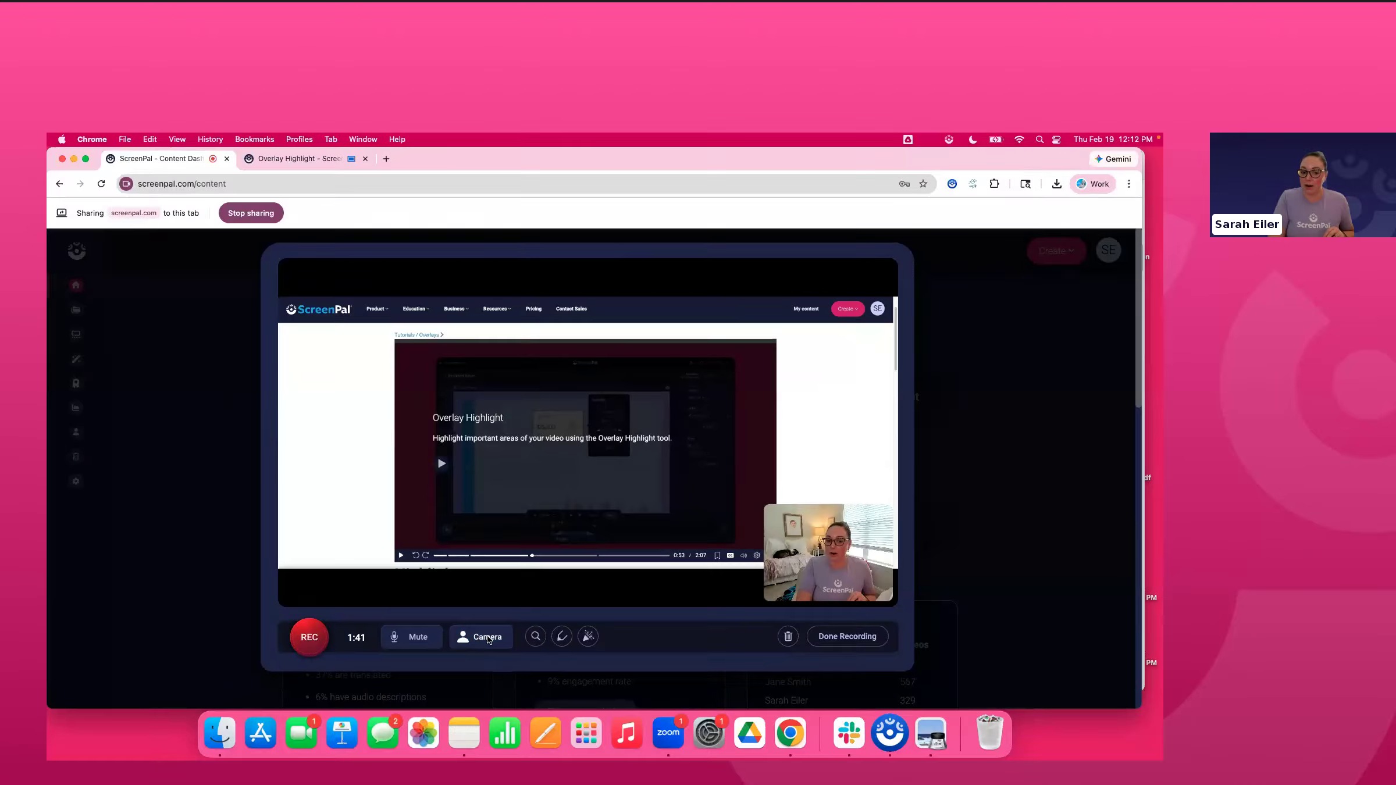
pyautogui.click(536, 638)
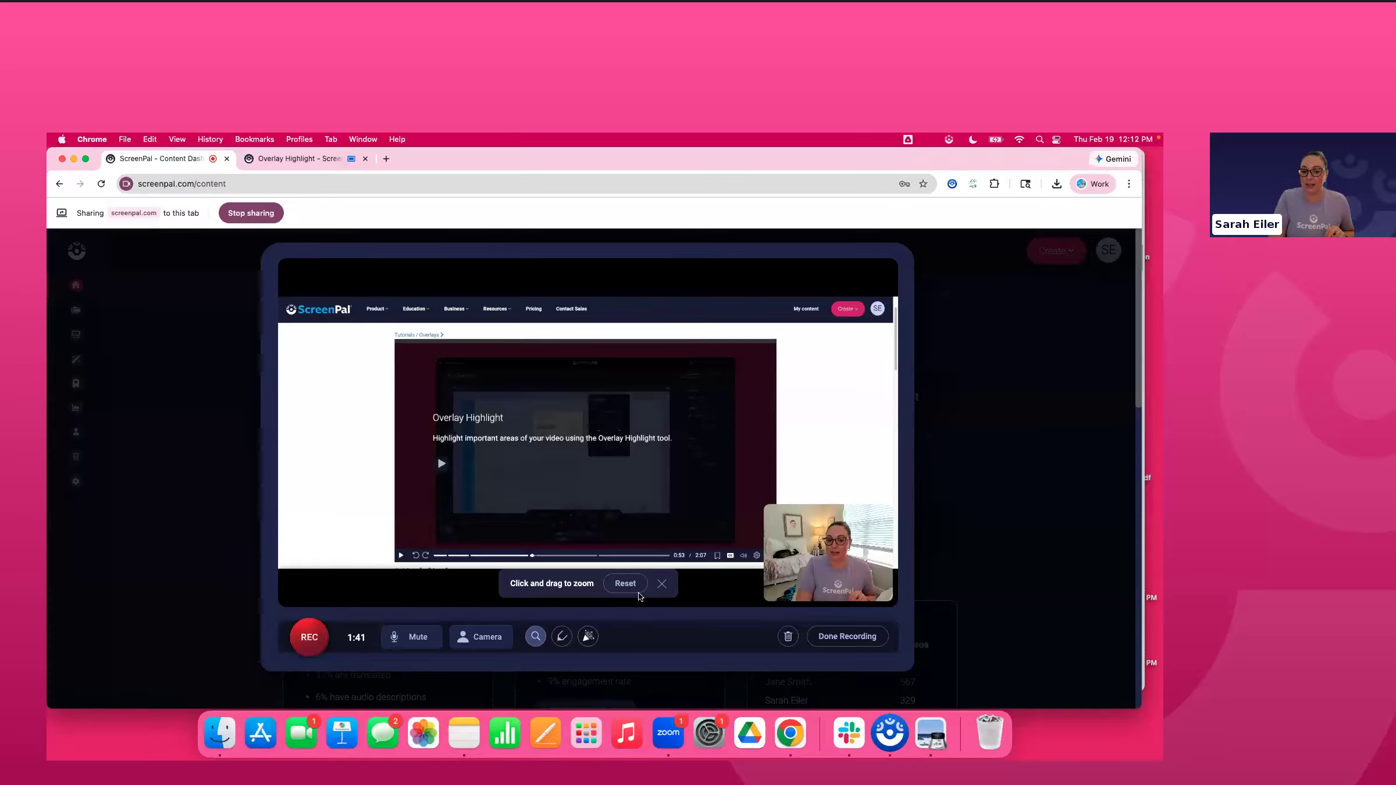
pyautogui.click(662, 584)
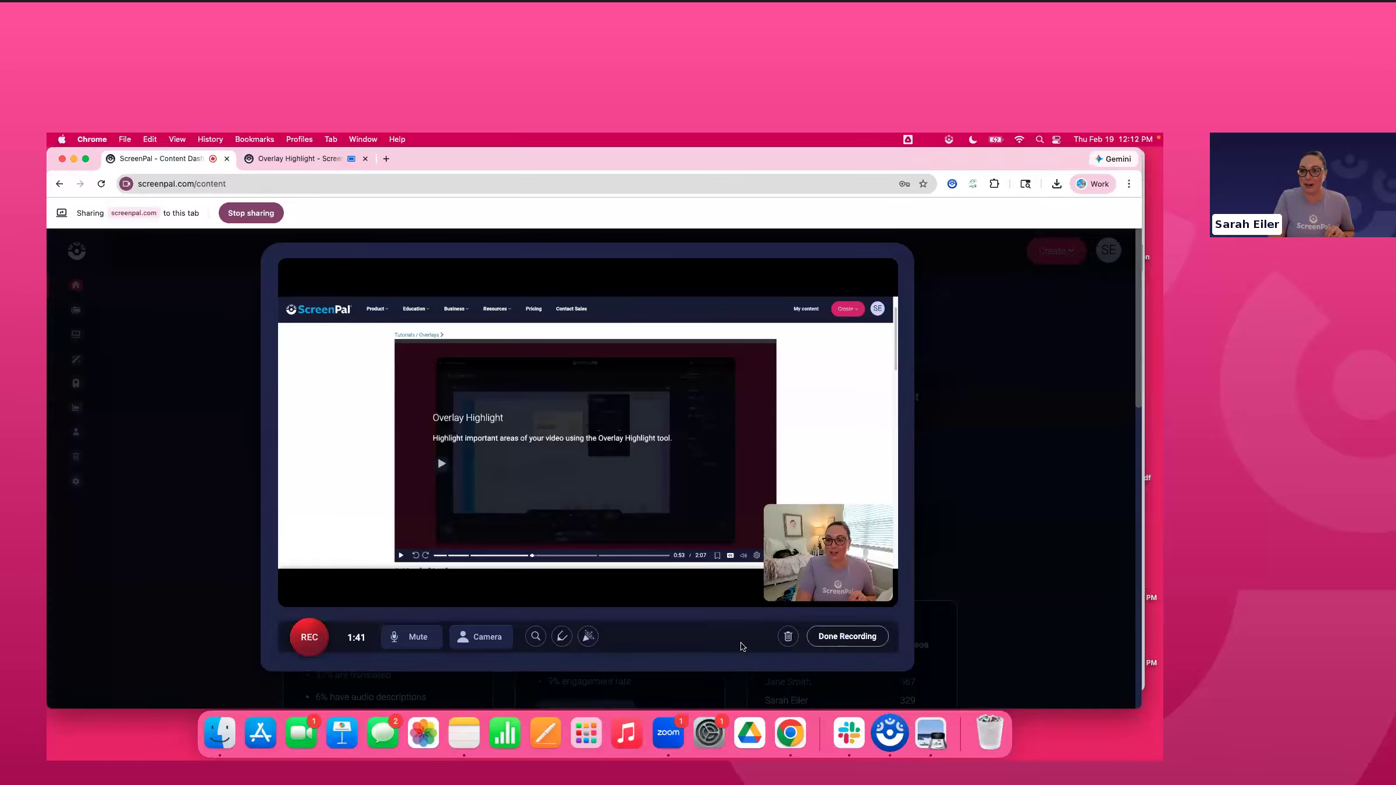
pyautogui.click(847, 636)
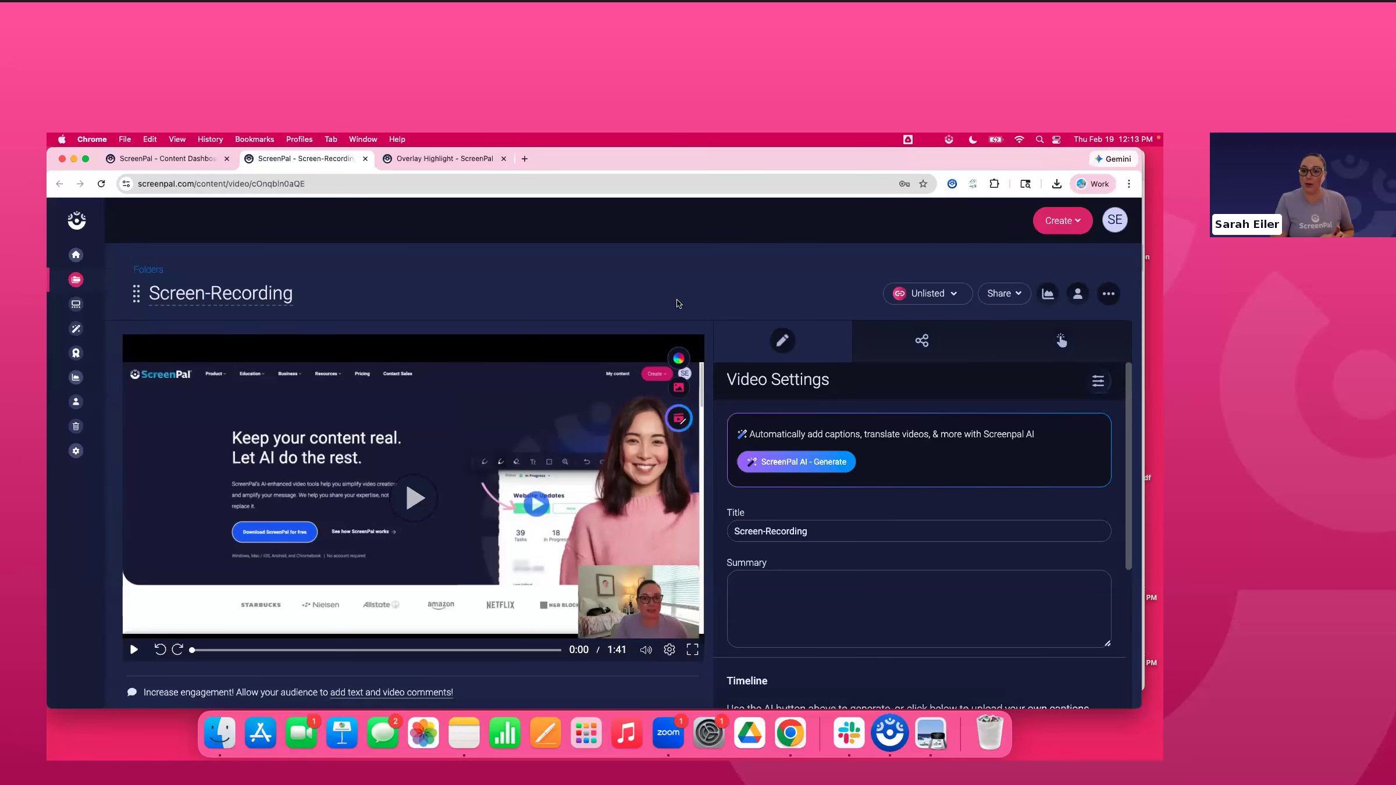
# Generate the recording's title, summary, chapters and transcript with ScreenPal AI, and look through the generated details
pyautogui.click(815, 459)
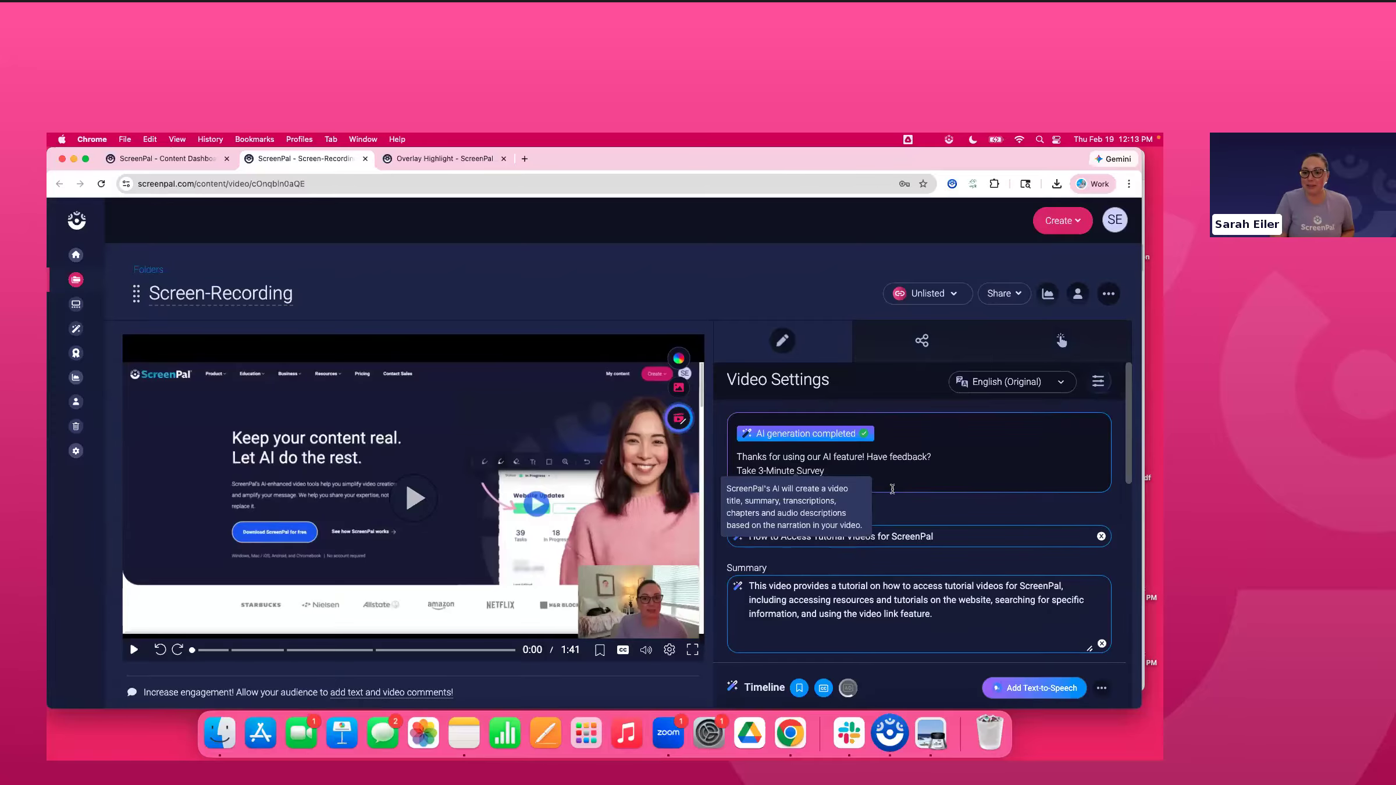
pyautogui.scroll(-2, 899, 496)
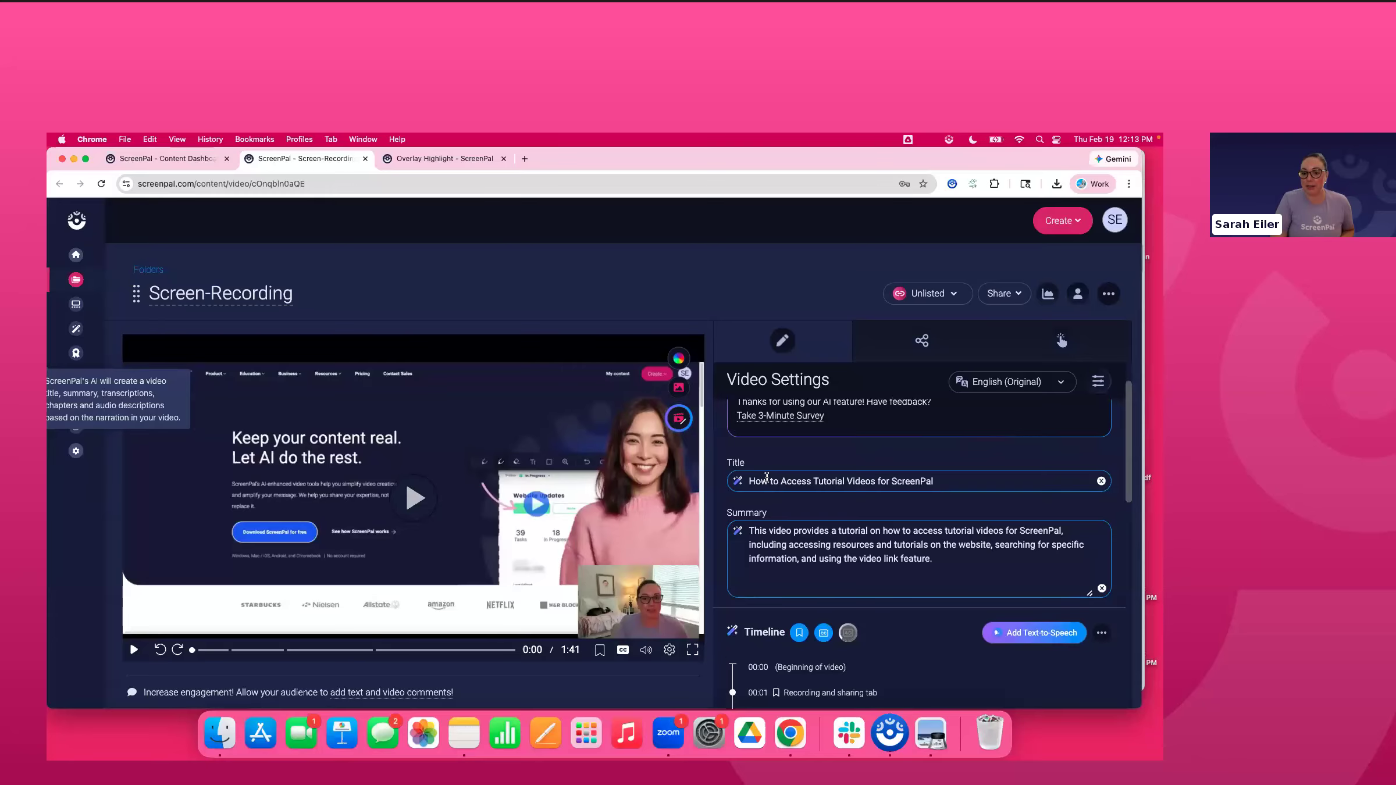
pyautogui.scroll(-5, 829, 524)
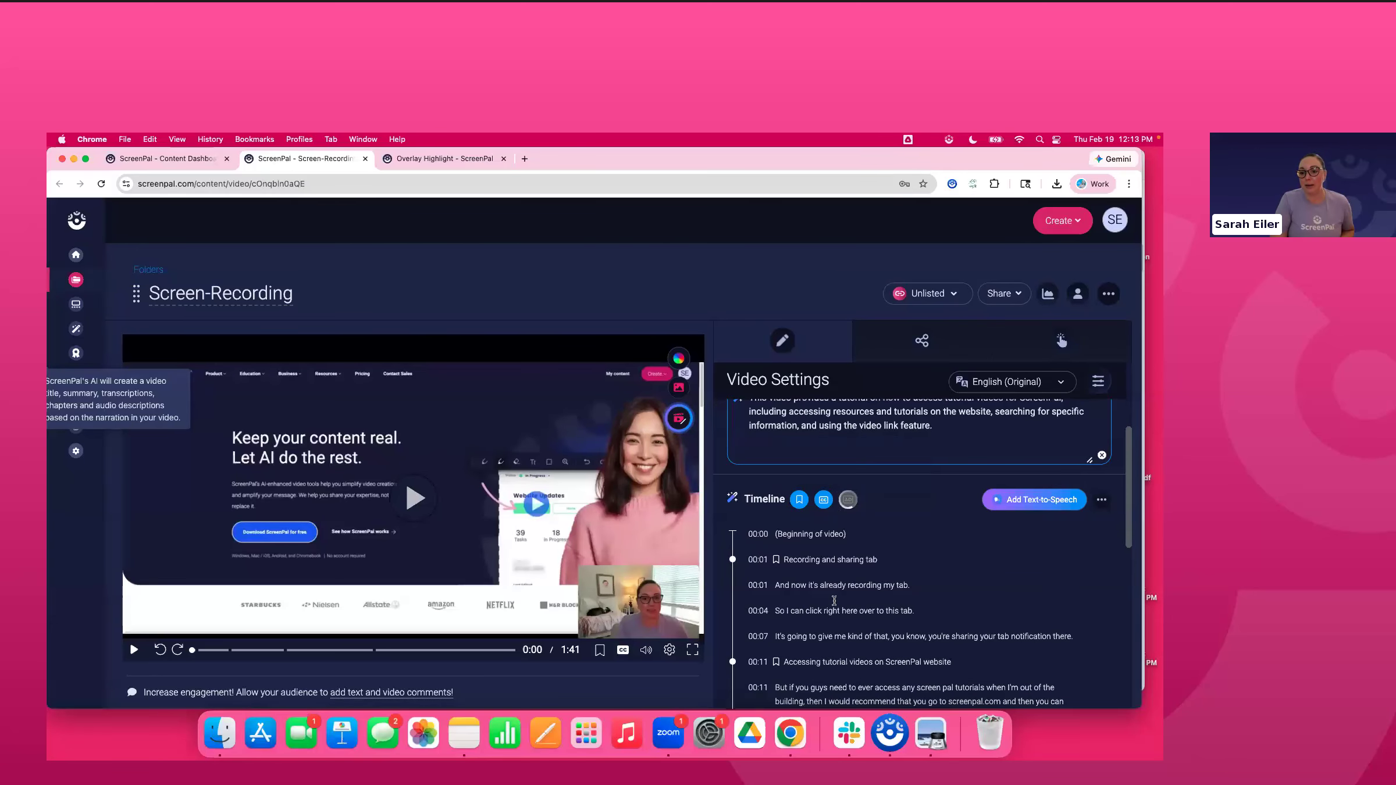
pyautogui.scroll(-4, 834, 600)
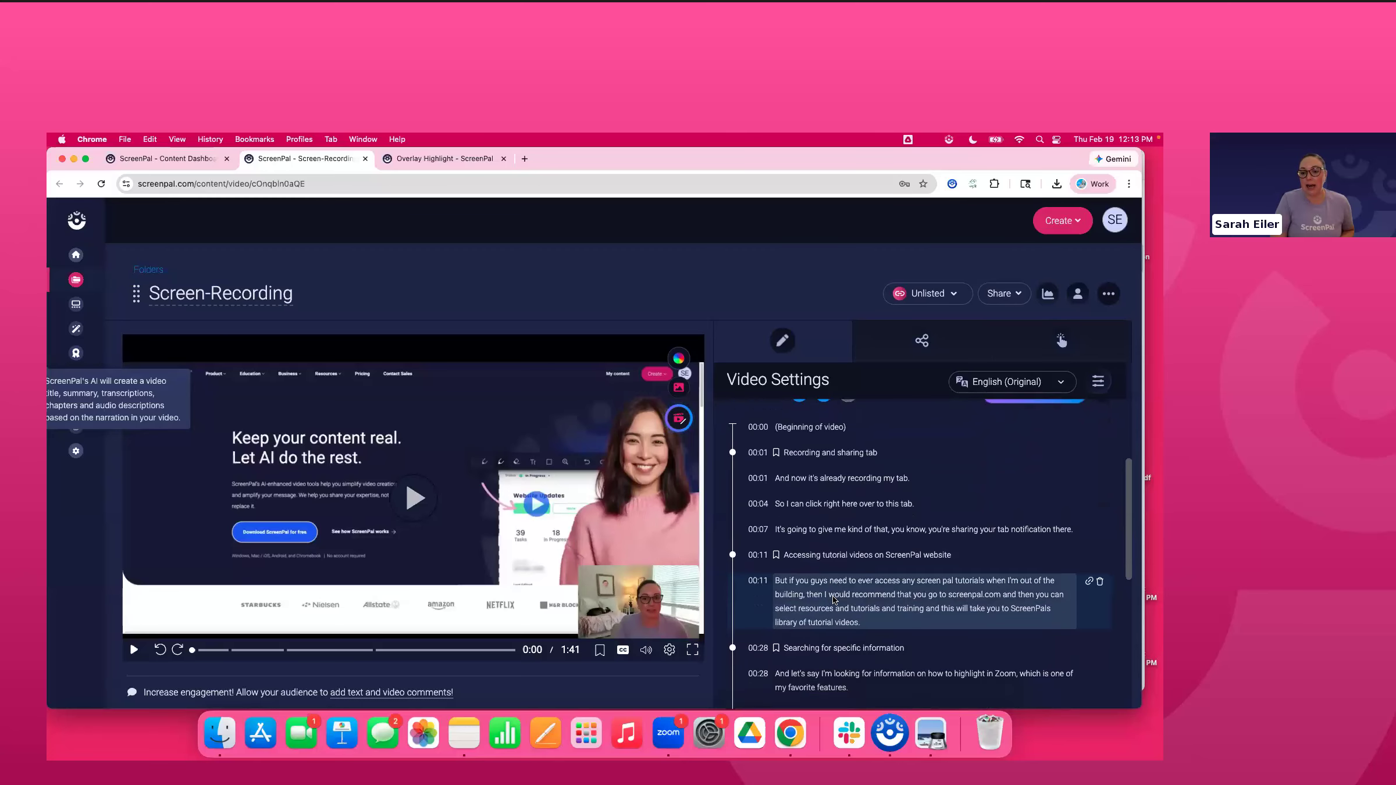
# View the available translation languages and examine the video's timeline and text-to-speech option
pyautogui.click(1012, 388)
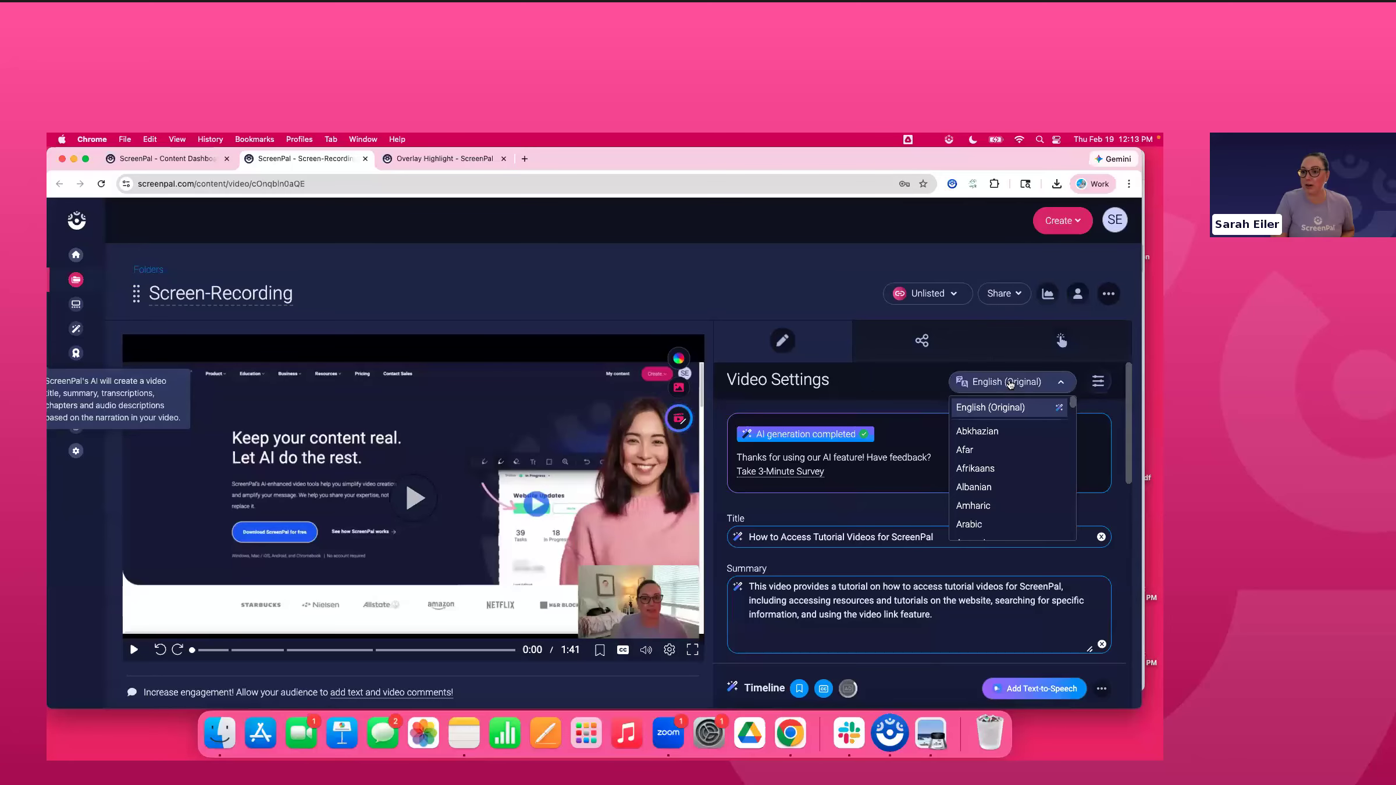
pyautogui.click(927, 382)
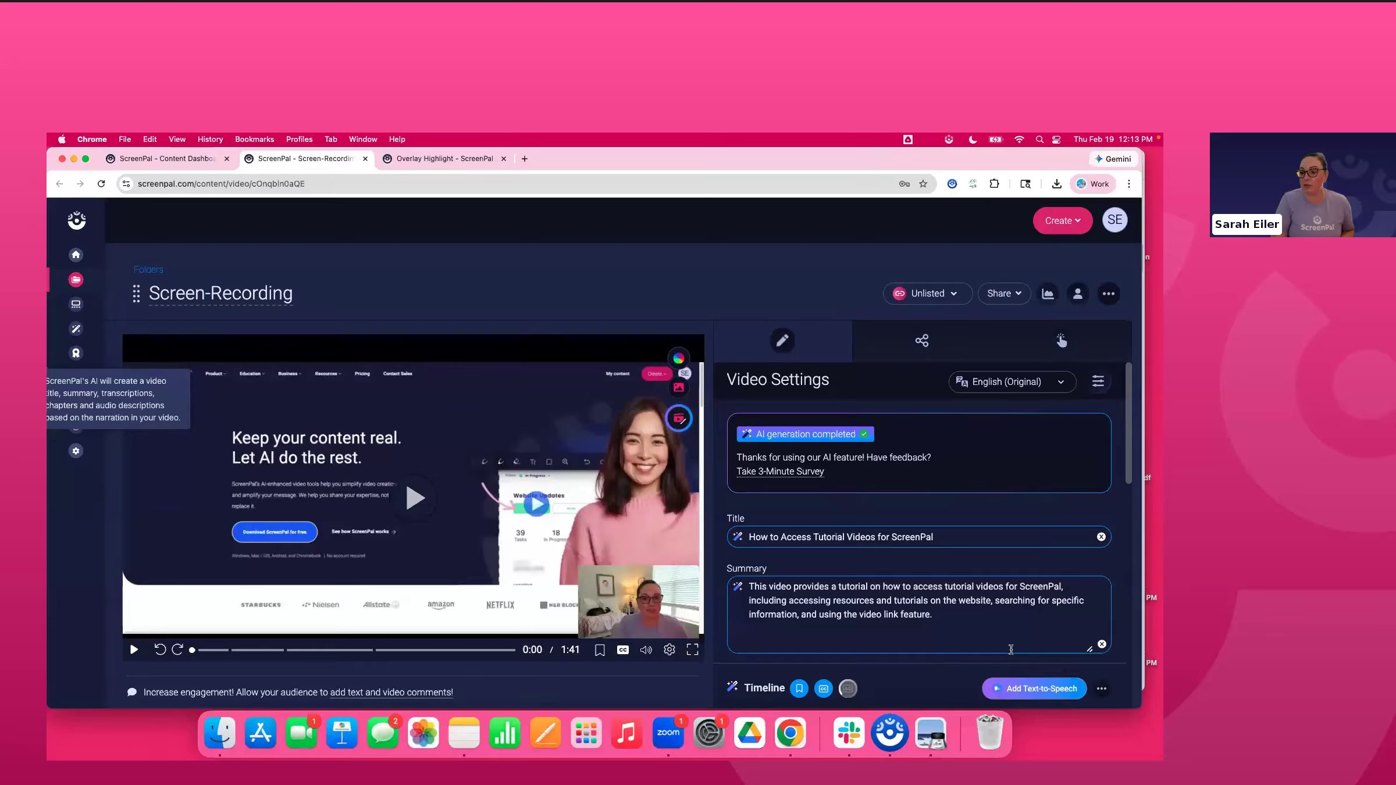
pyautogui.scroll(-5, 1012, 651)
pyautogui.moveTo(1001, 503)
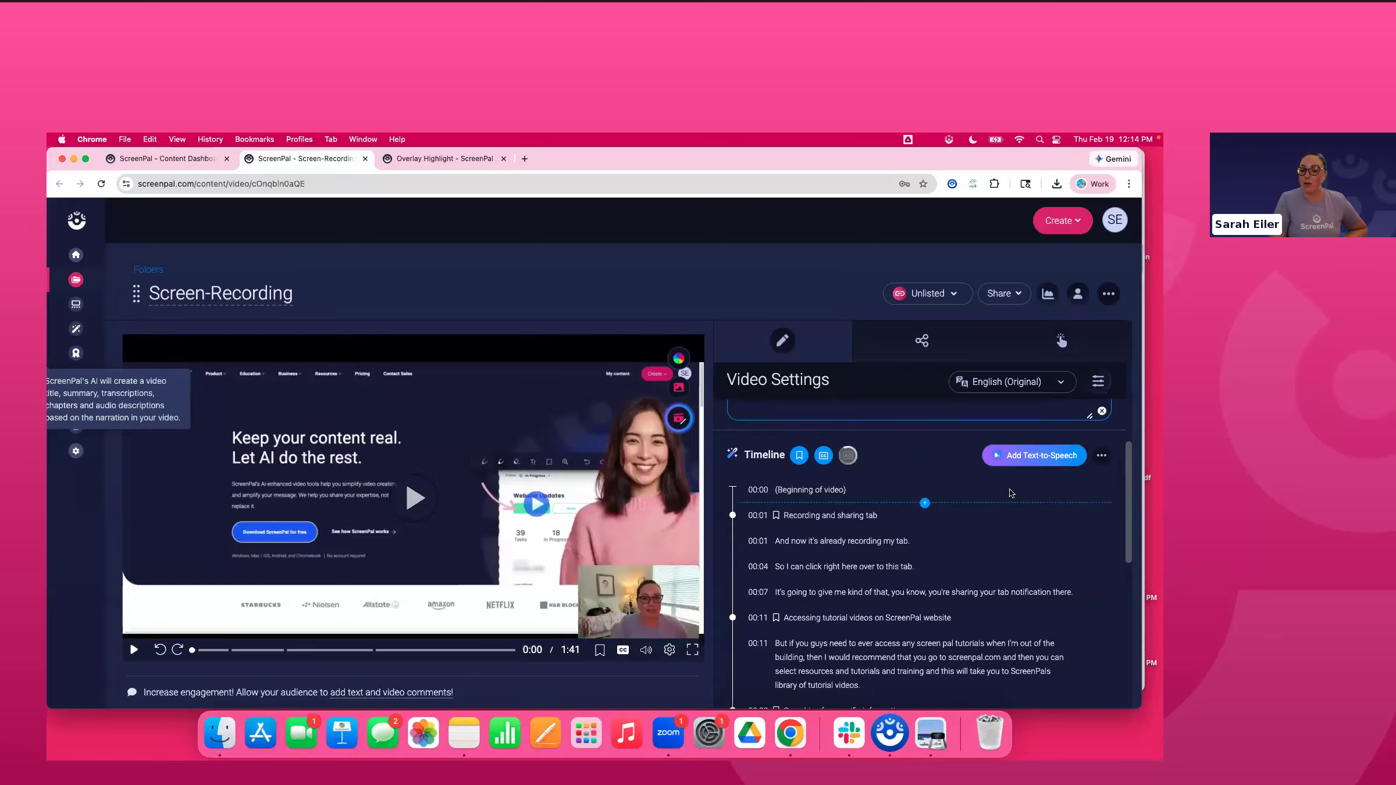
pyautogui.scroll(-1, 927, 471)
pyautogui.scroll(5, 927, 471)
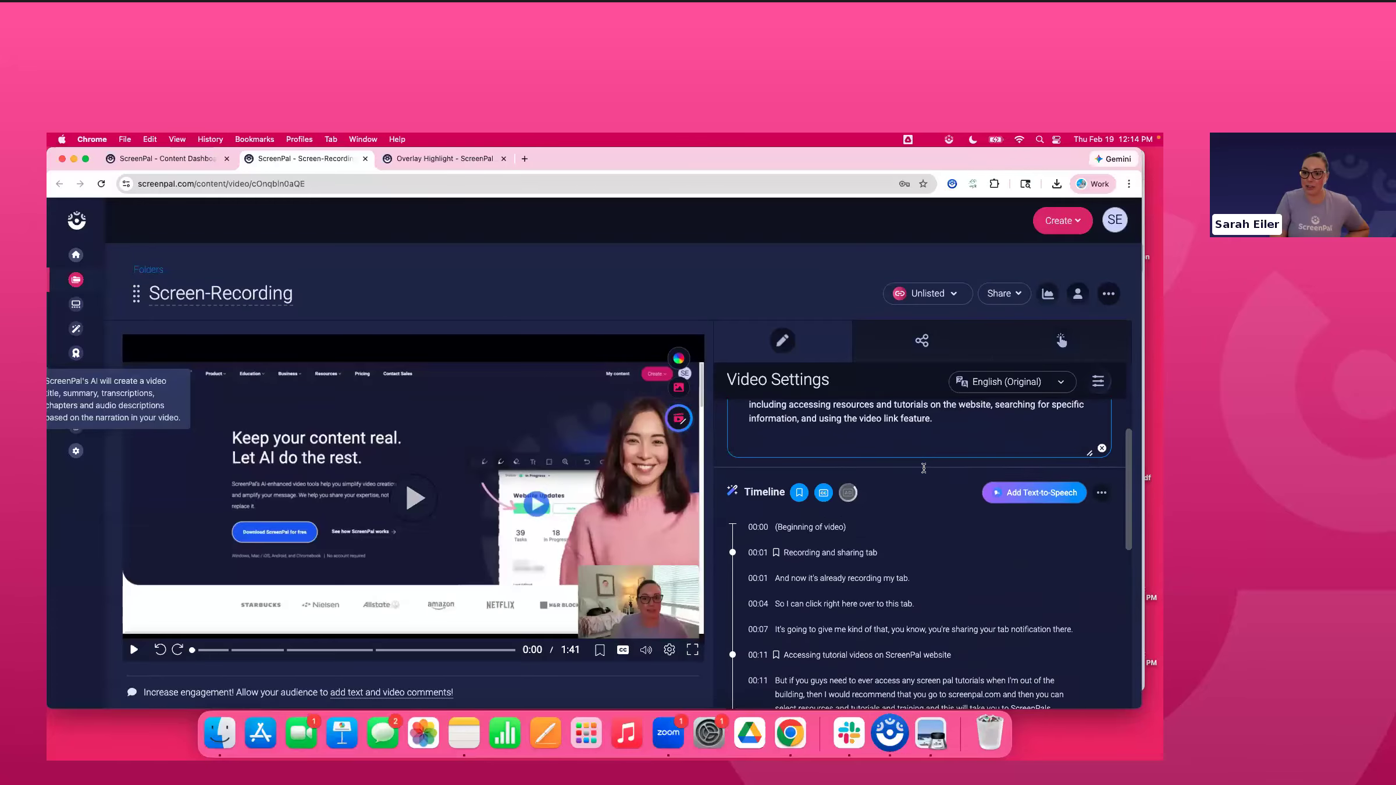
pyautogui.scroll(2, 927, 471)
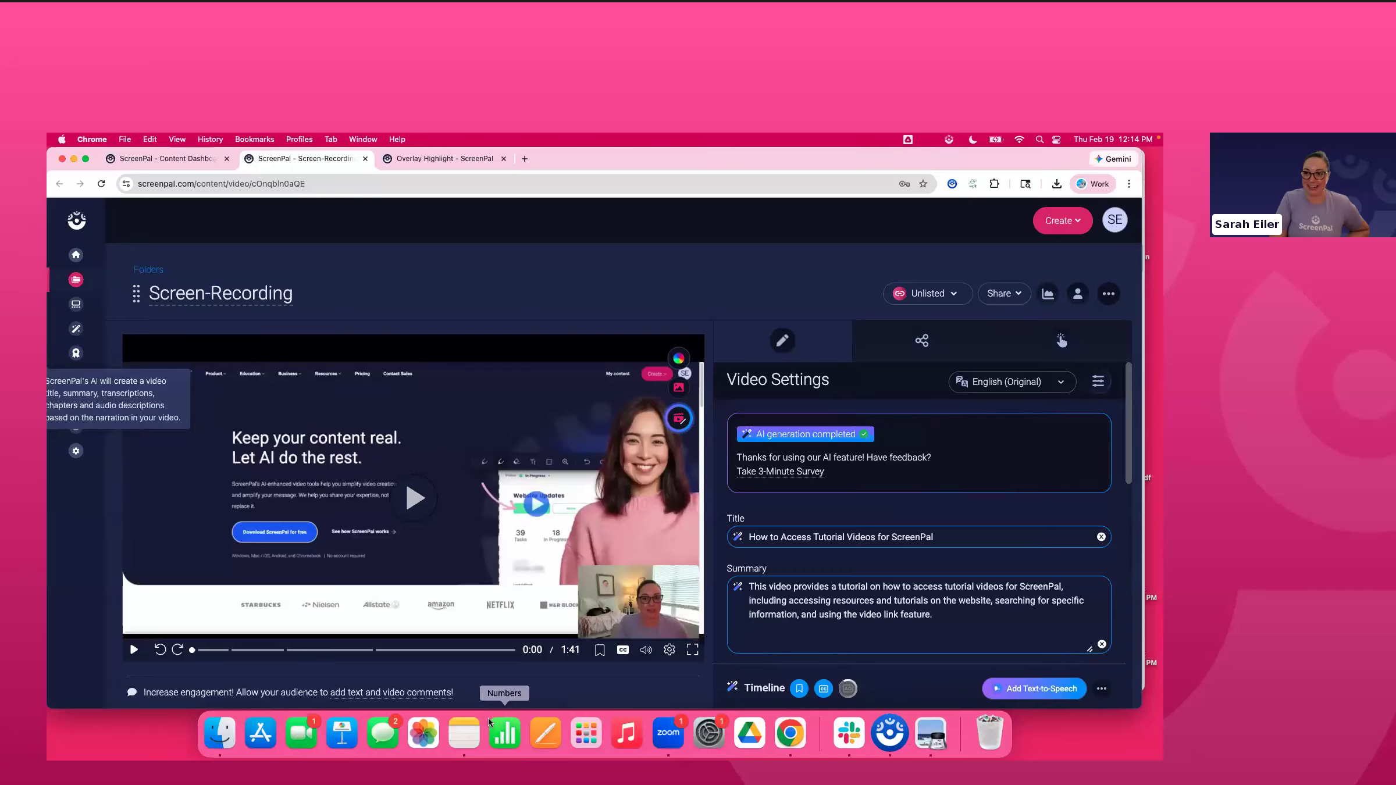
# Switch to the webinar PDF in Preview, present it full screen through to the Online video editor slide, and exit the slideshow
pyautogui.click(935, 737)
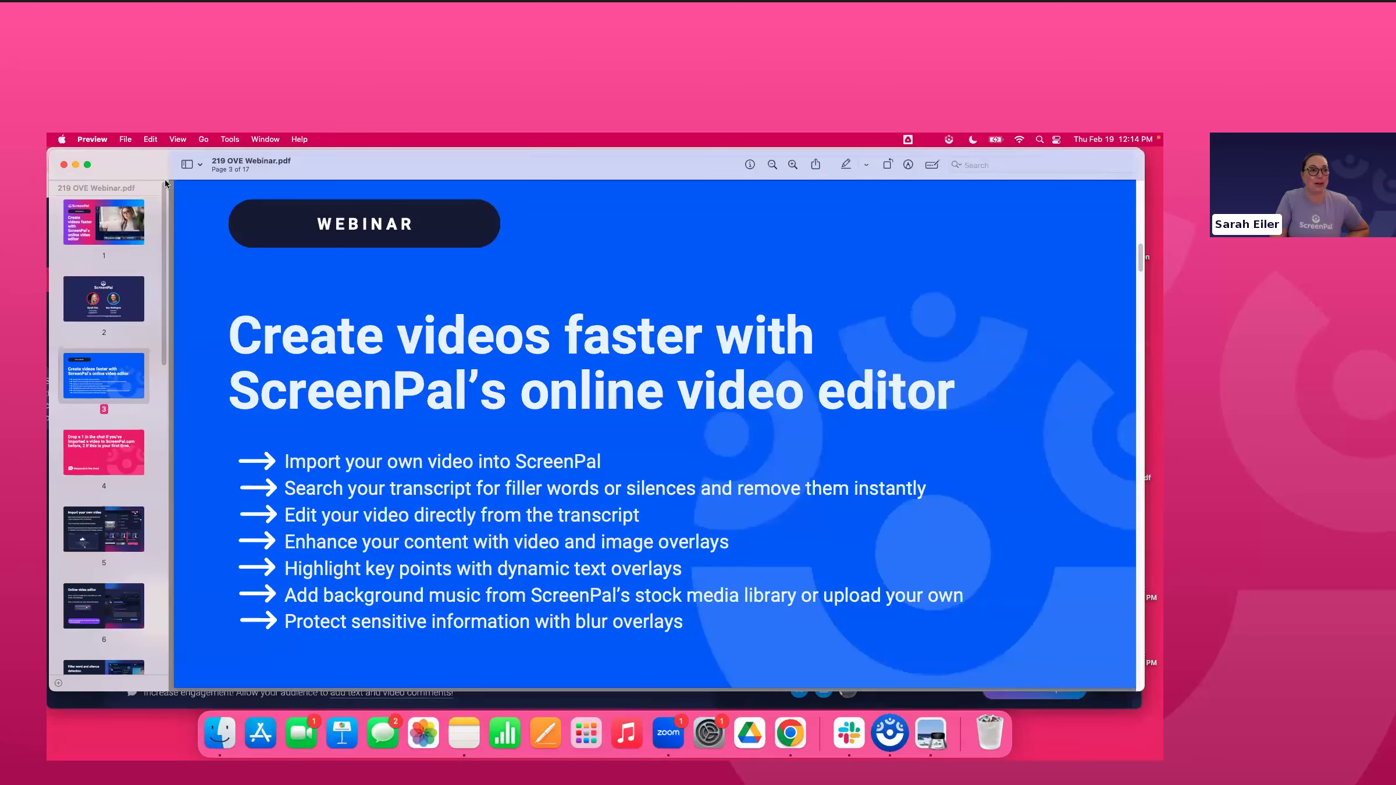
pyautogui.press('super+shift+f')
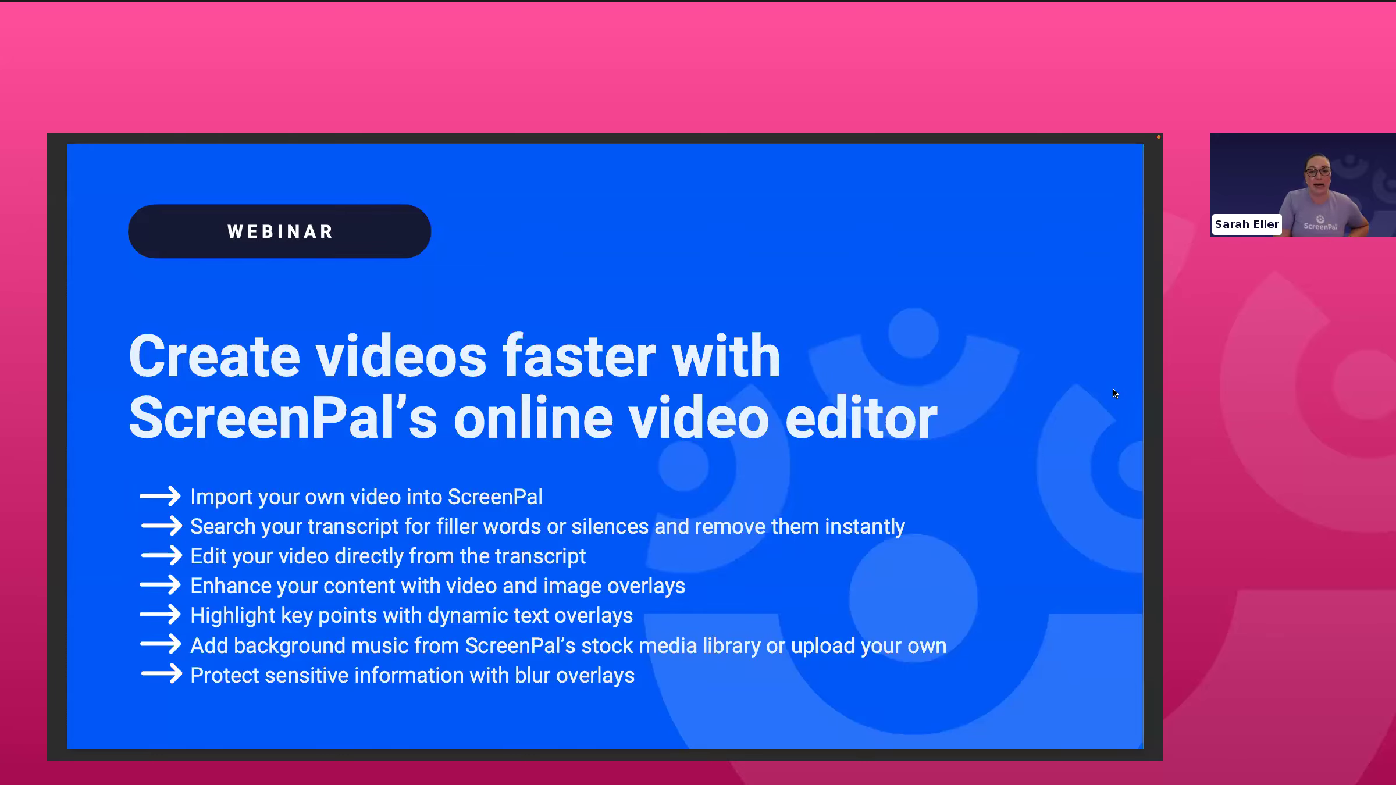
pyautogui.press('Right')
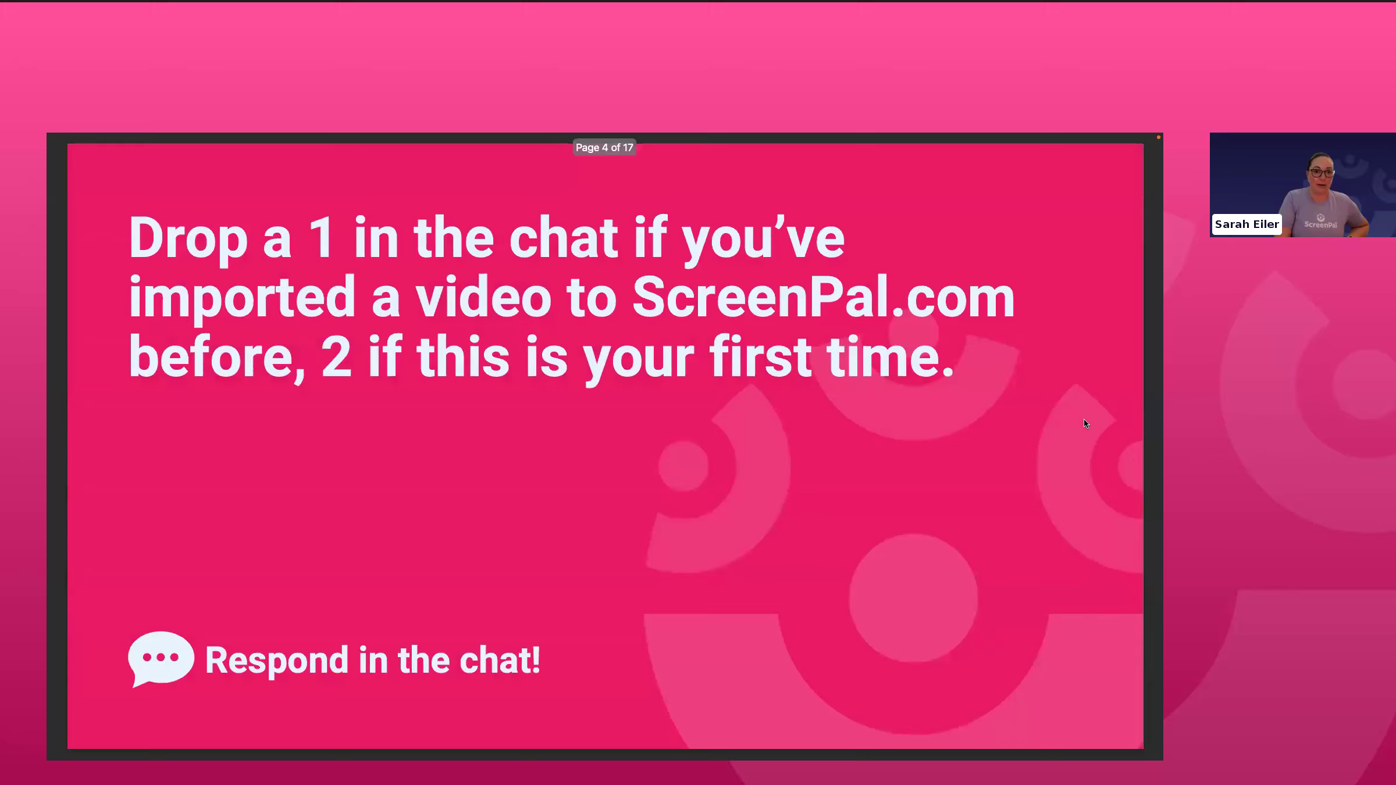
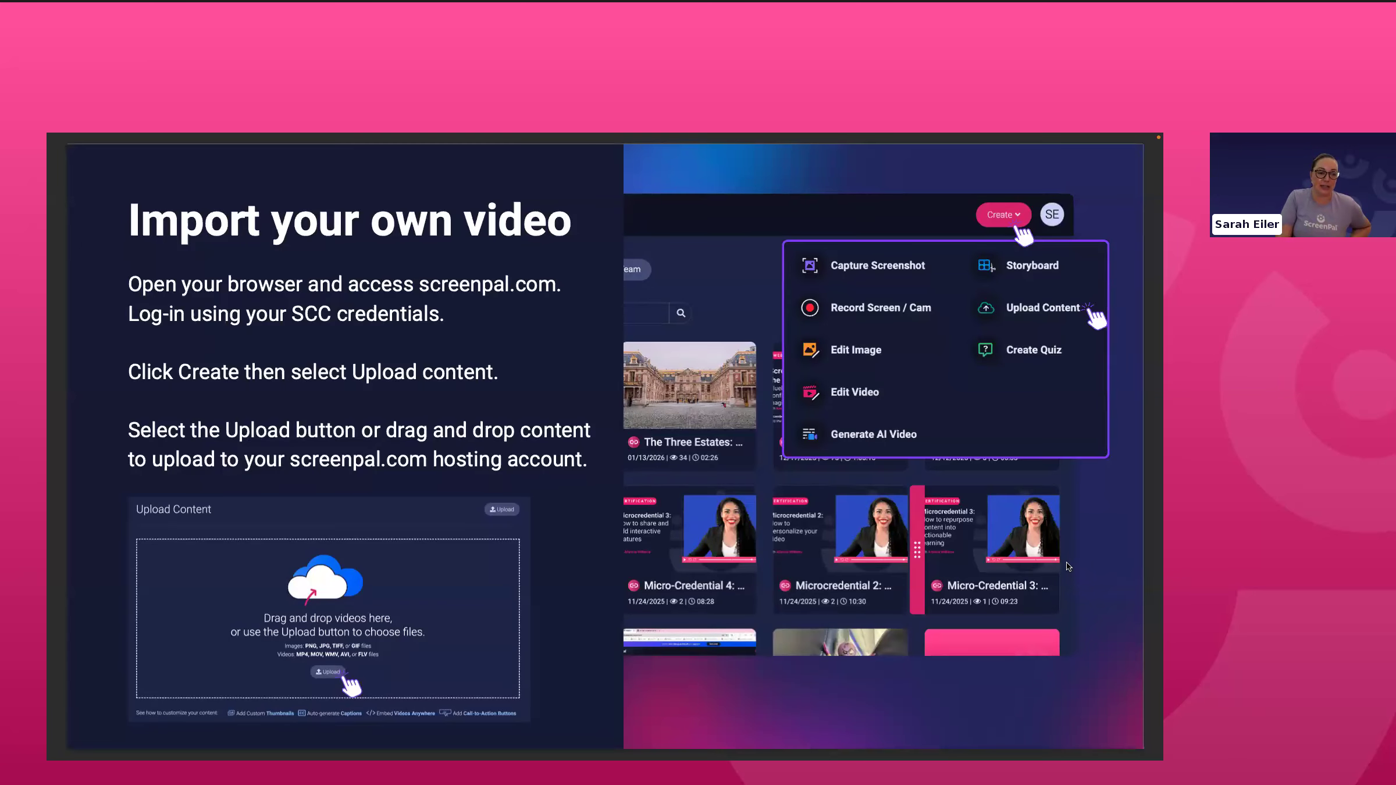
pyautogui.press('Right')
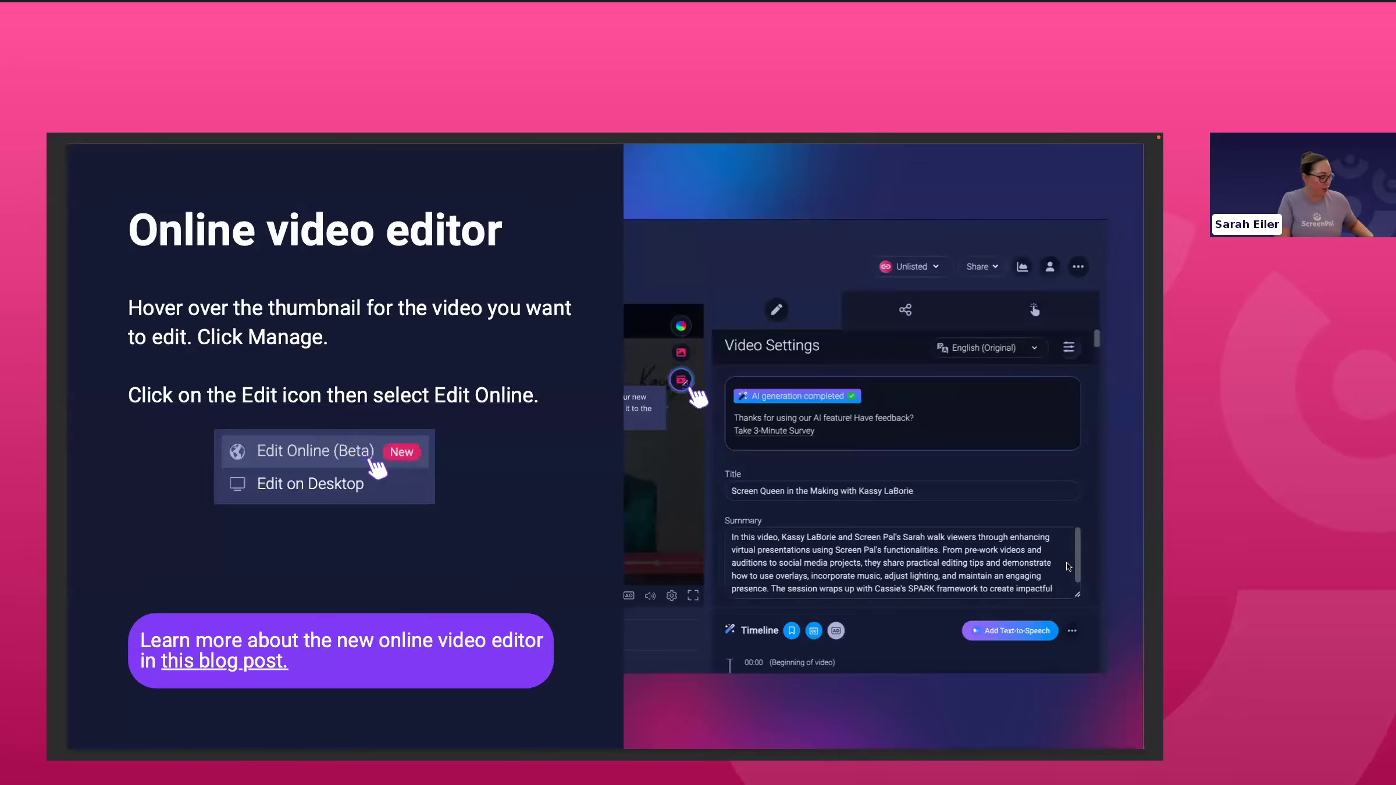
pyautogui.press('Escape')
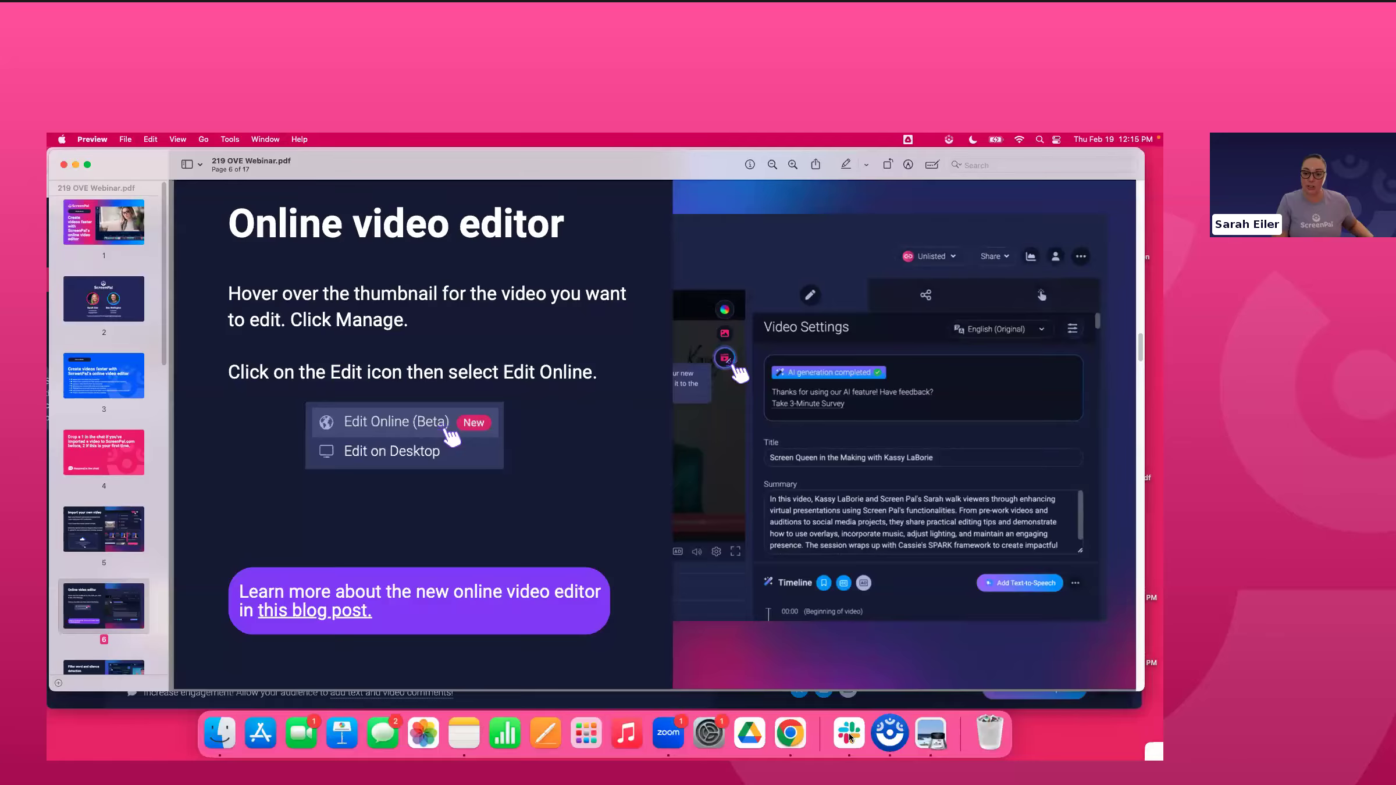
# Switch to Chrome and, from the ScreenPal dashboard tab, upload the video Get_Started_with_the_Online_Video_Editor (2).mp4 from Downloads
pyautogui.click(790, 734)
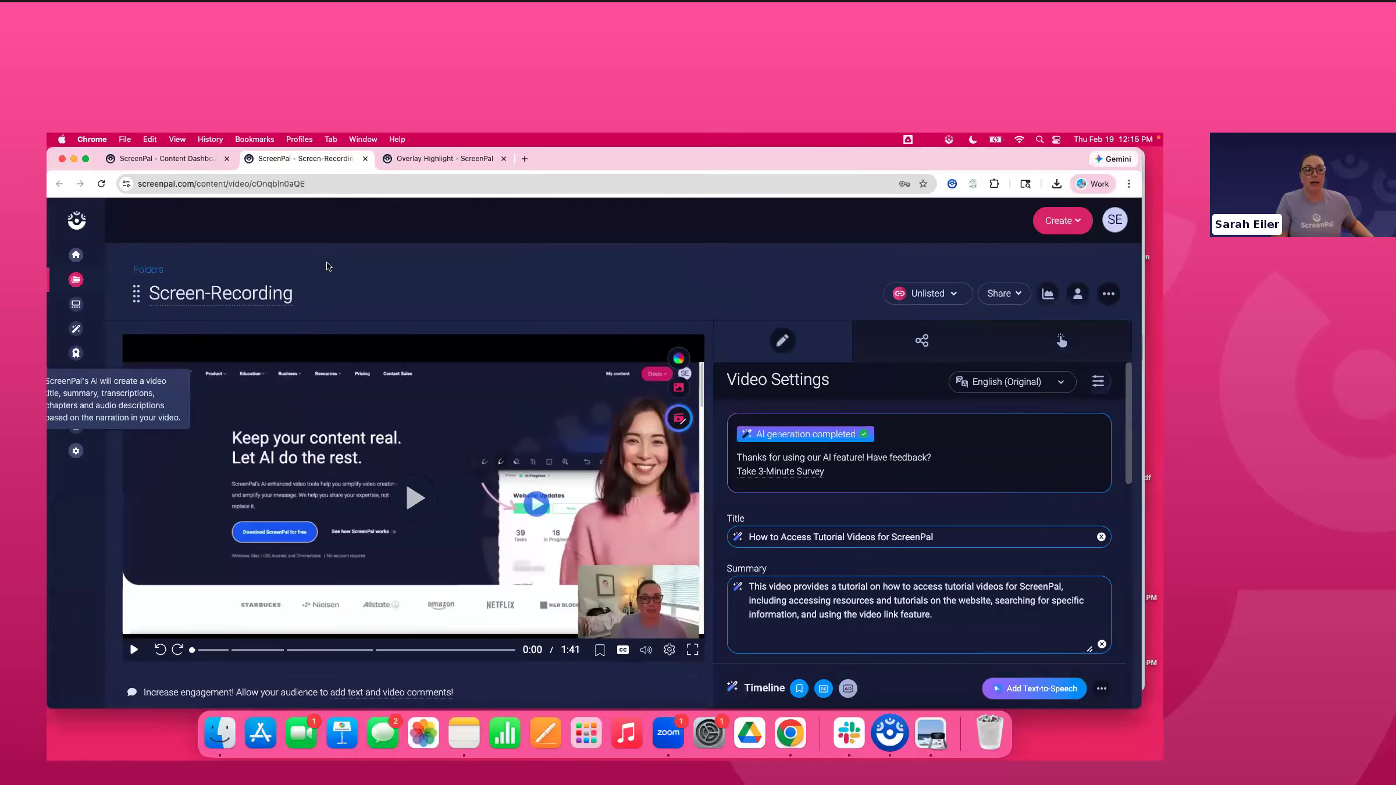
pyautogui.click(203, 162)
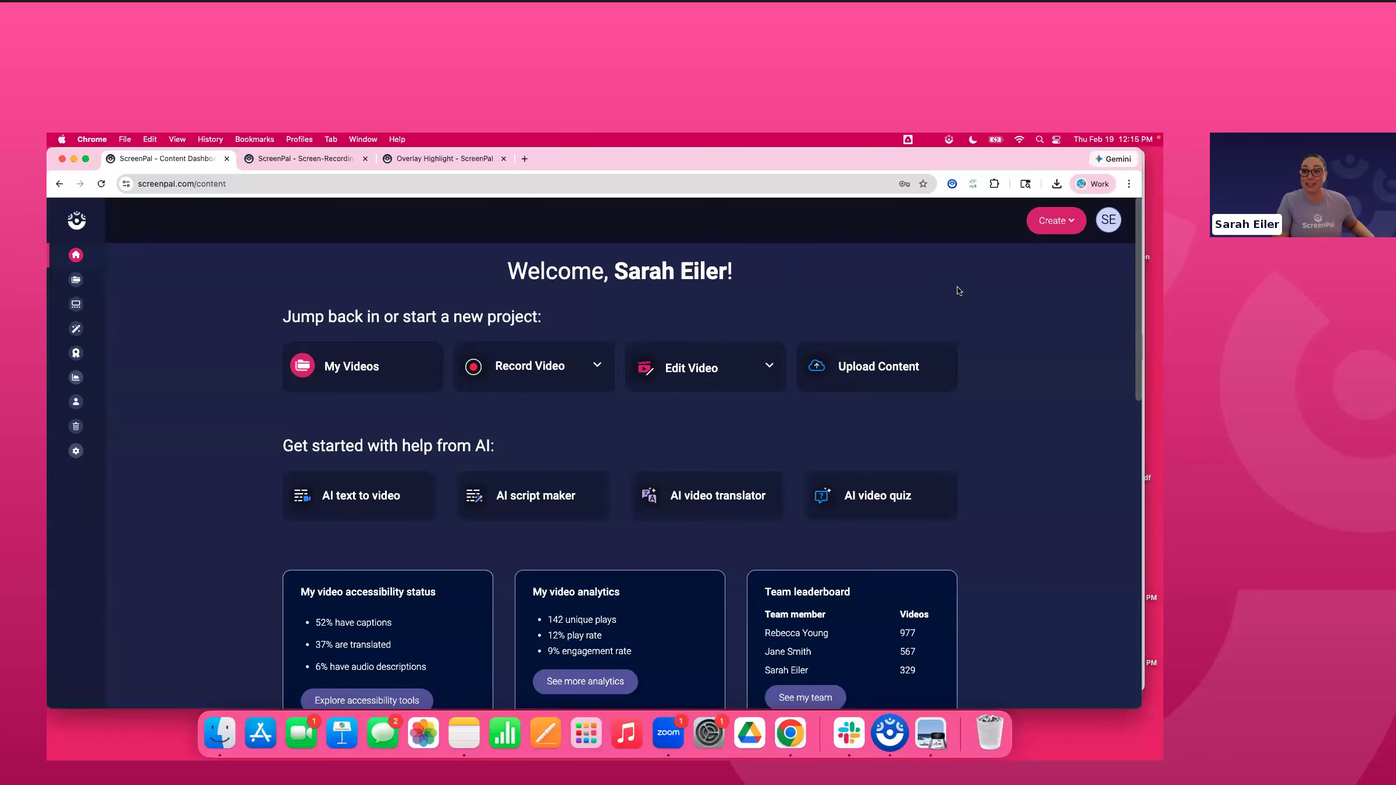
pyautogui.click(1052, 227)
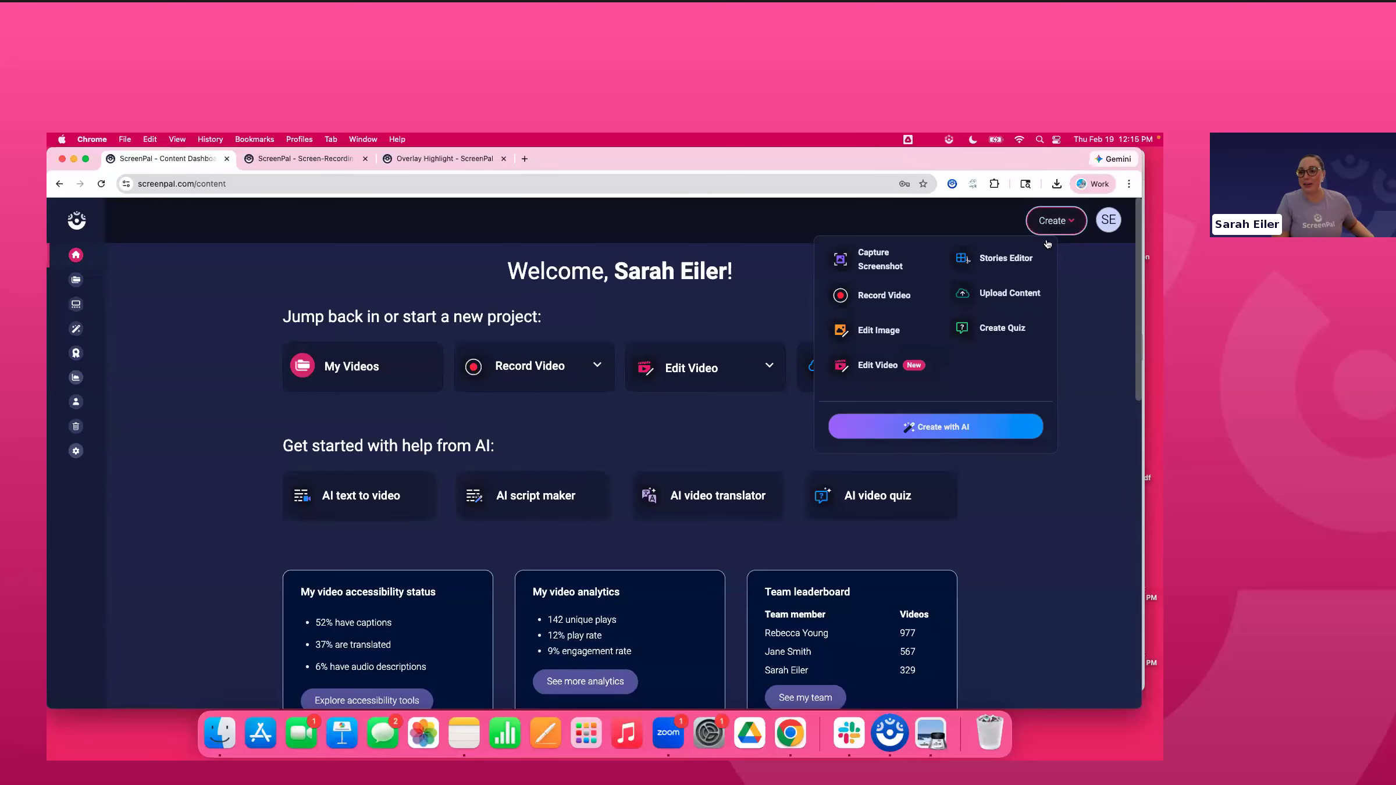
pyautogui.click(999, 295)
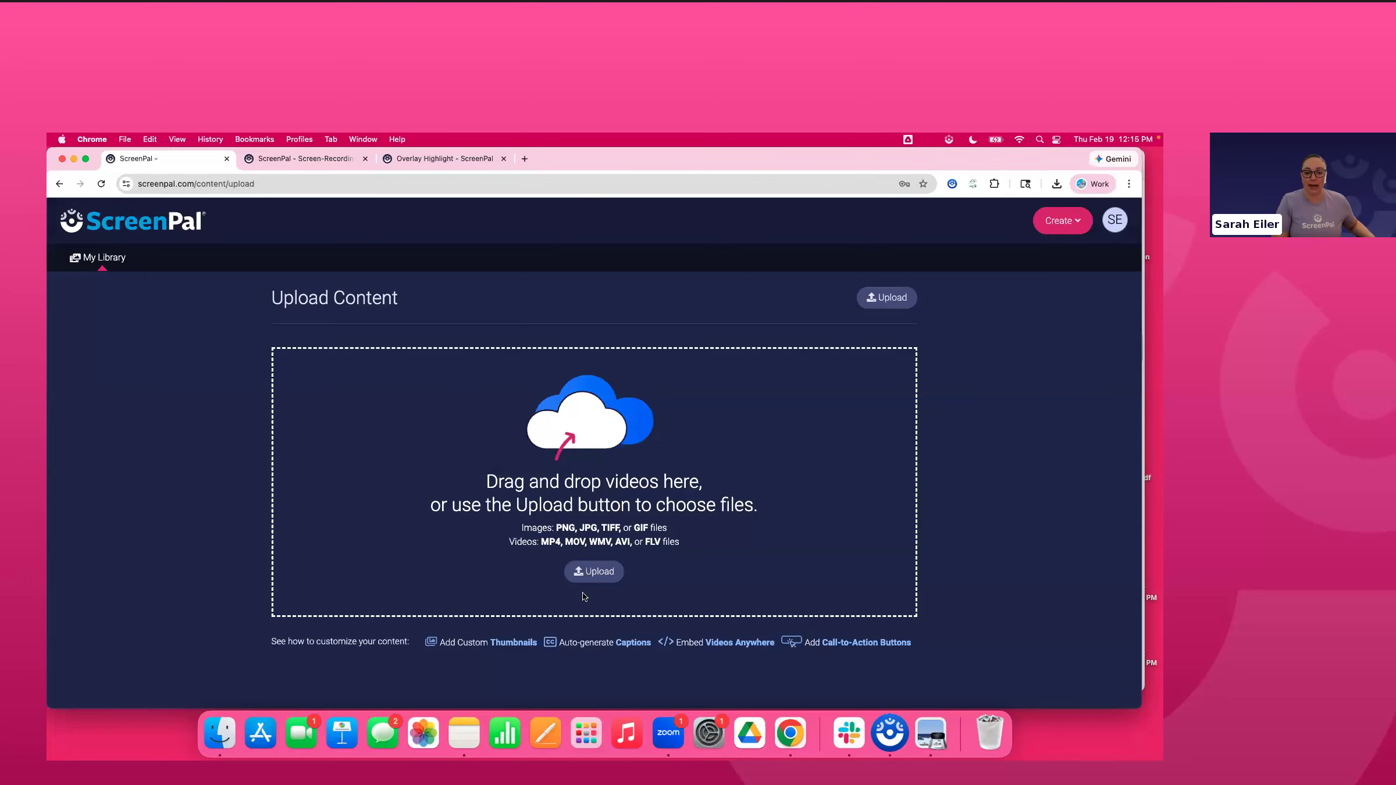
pyautogui.click(591, 572)
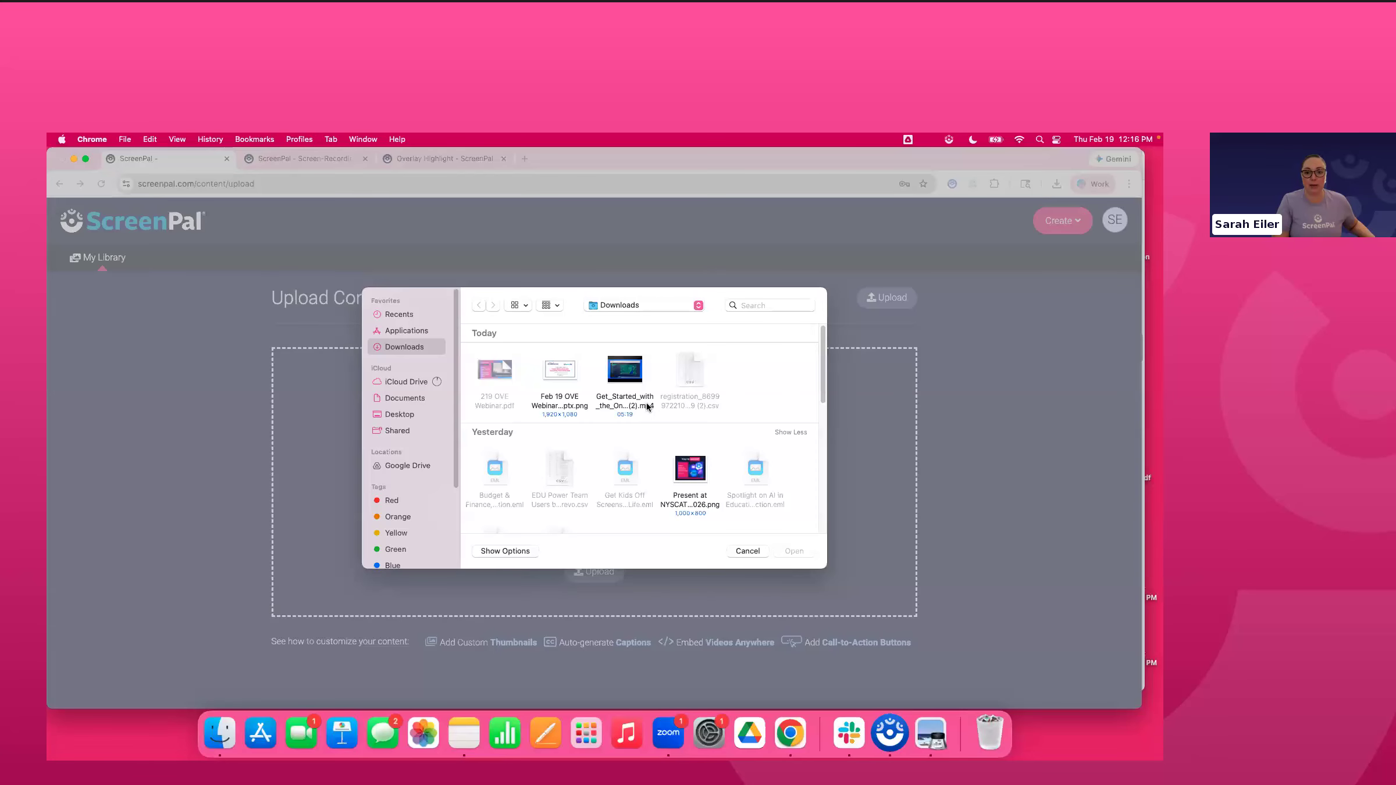
pyautogui.click(646, 404)
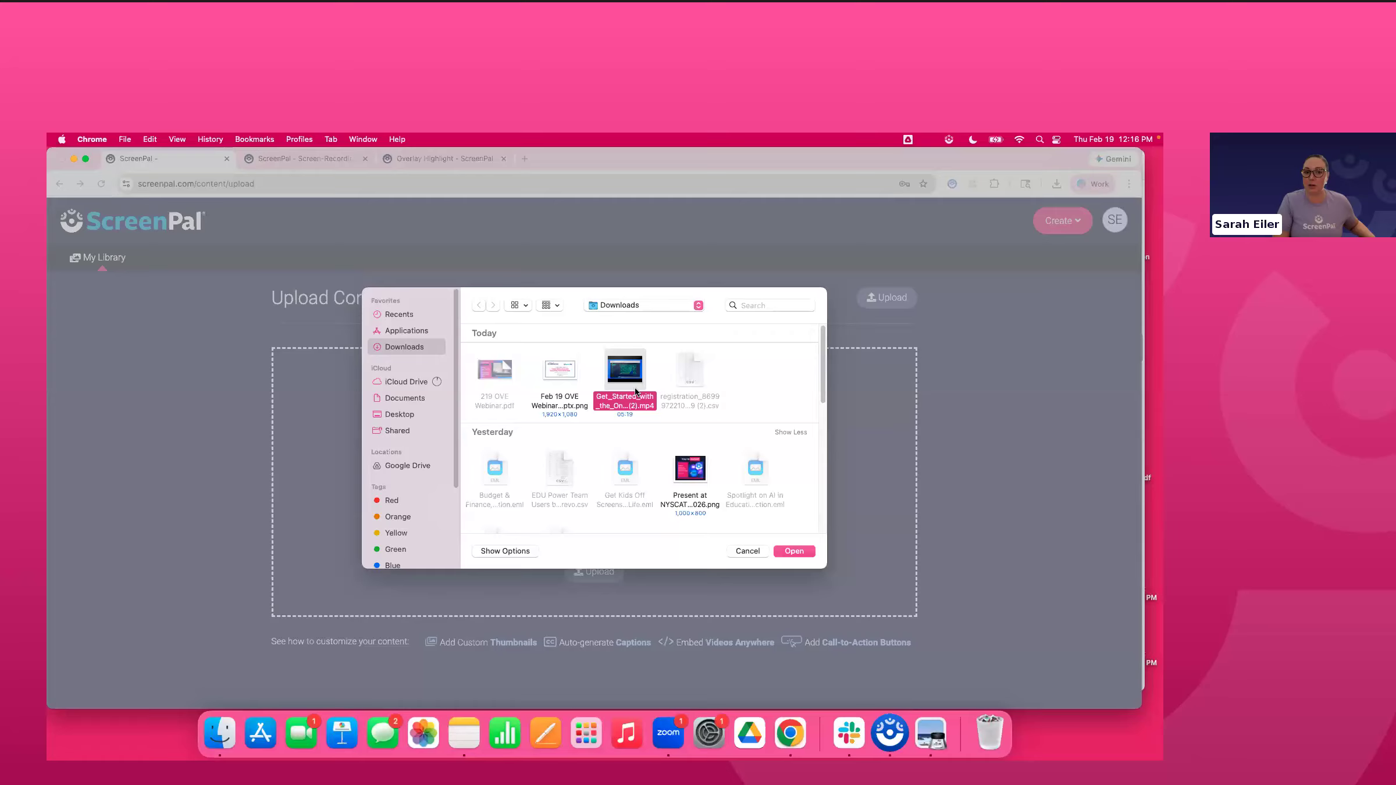
pyautogui.click(792, 551)
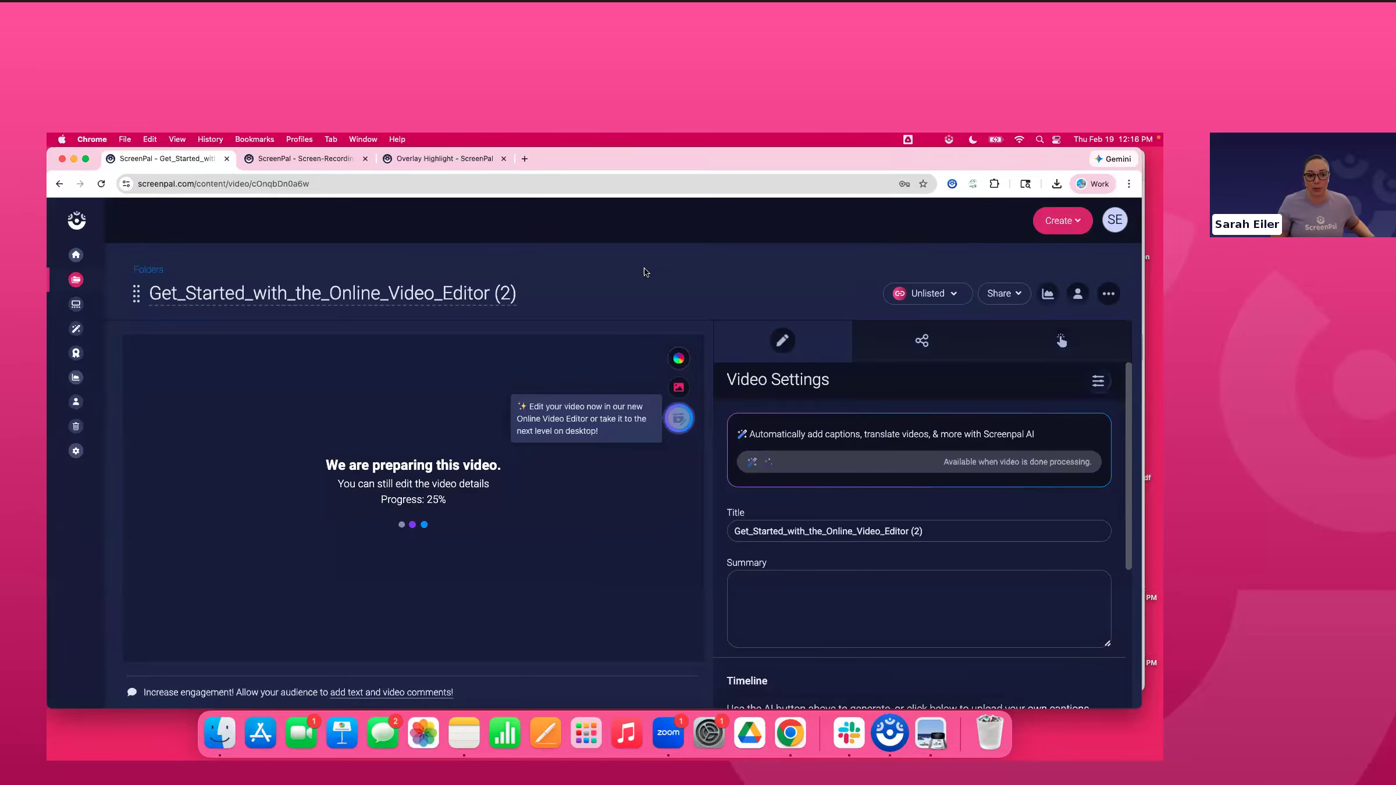
# Return to the Screen-Recording video's tab and open that video for editing with Edit Online (Beta)
pyautogui.hotkey('ctrl', 'Tab')
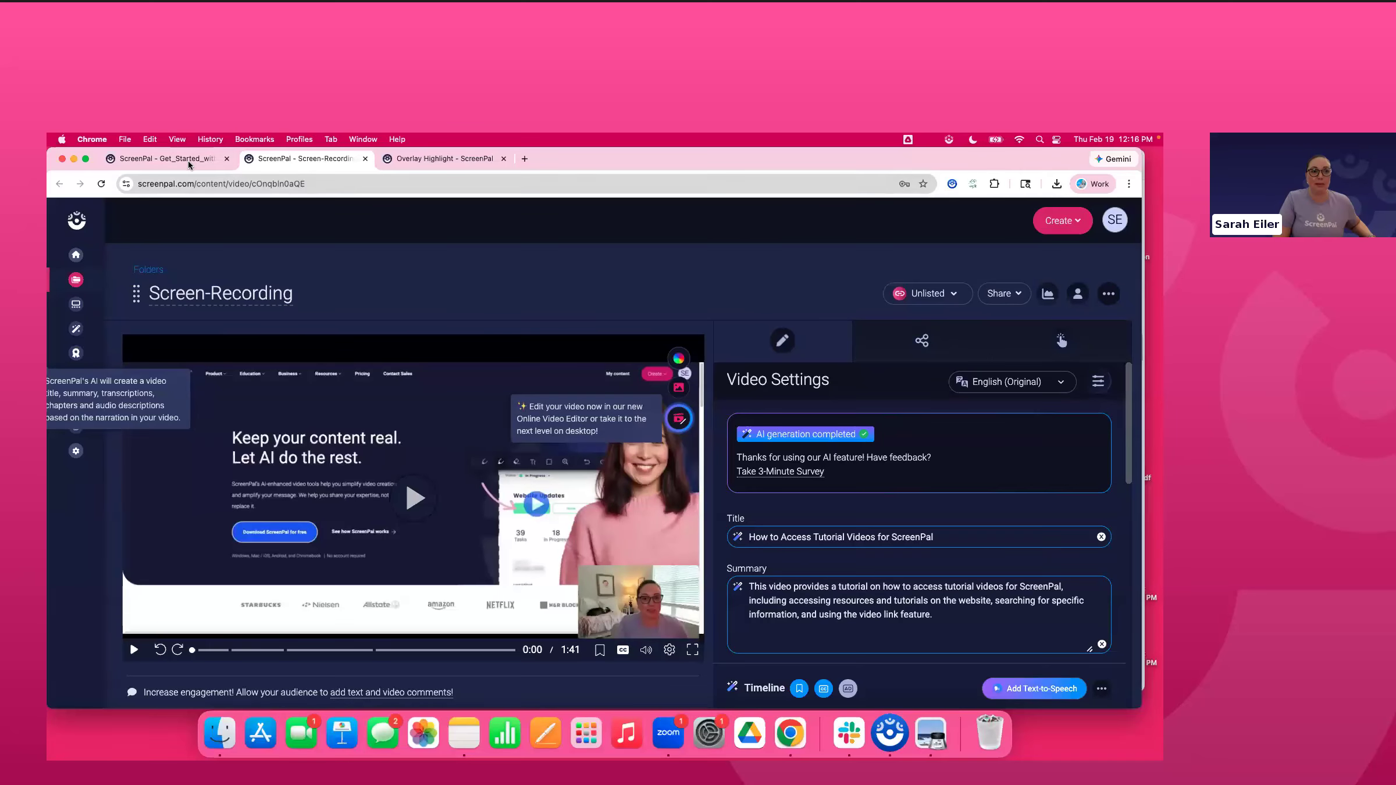
pyautogui.click(1059, 221)
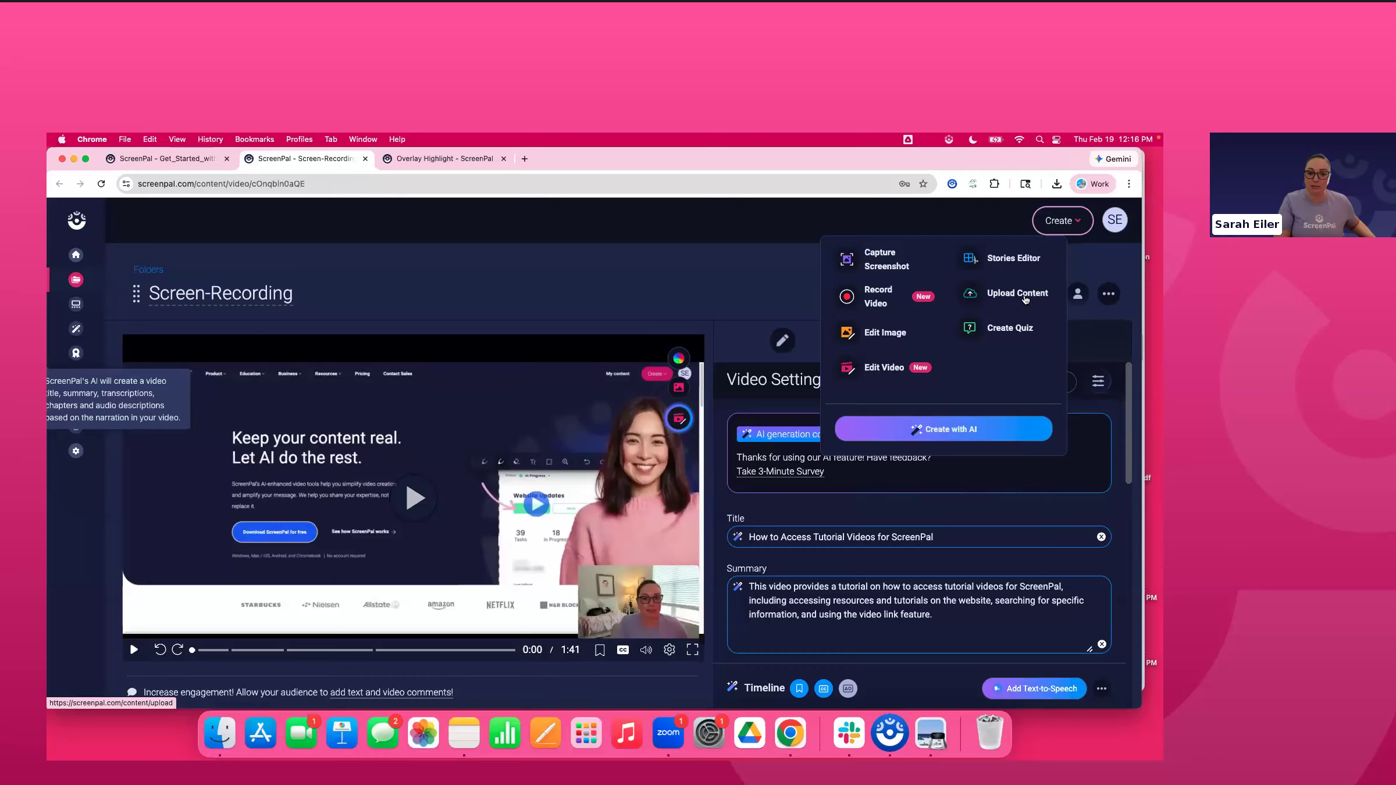
pyautogui.click(734, 274)
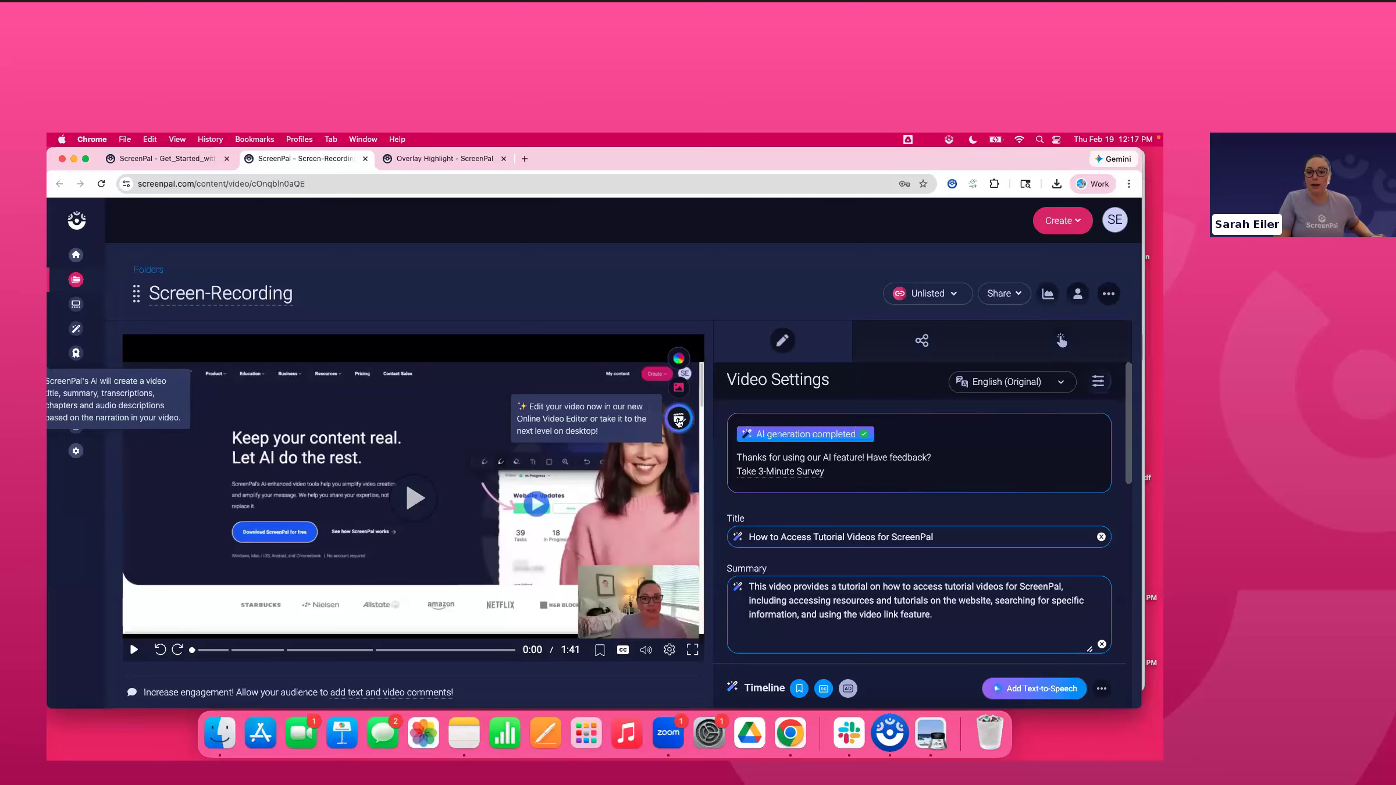
pyautogui.click(682, 423)
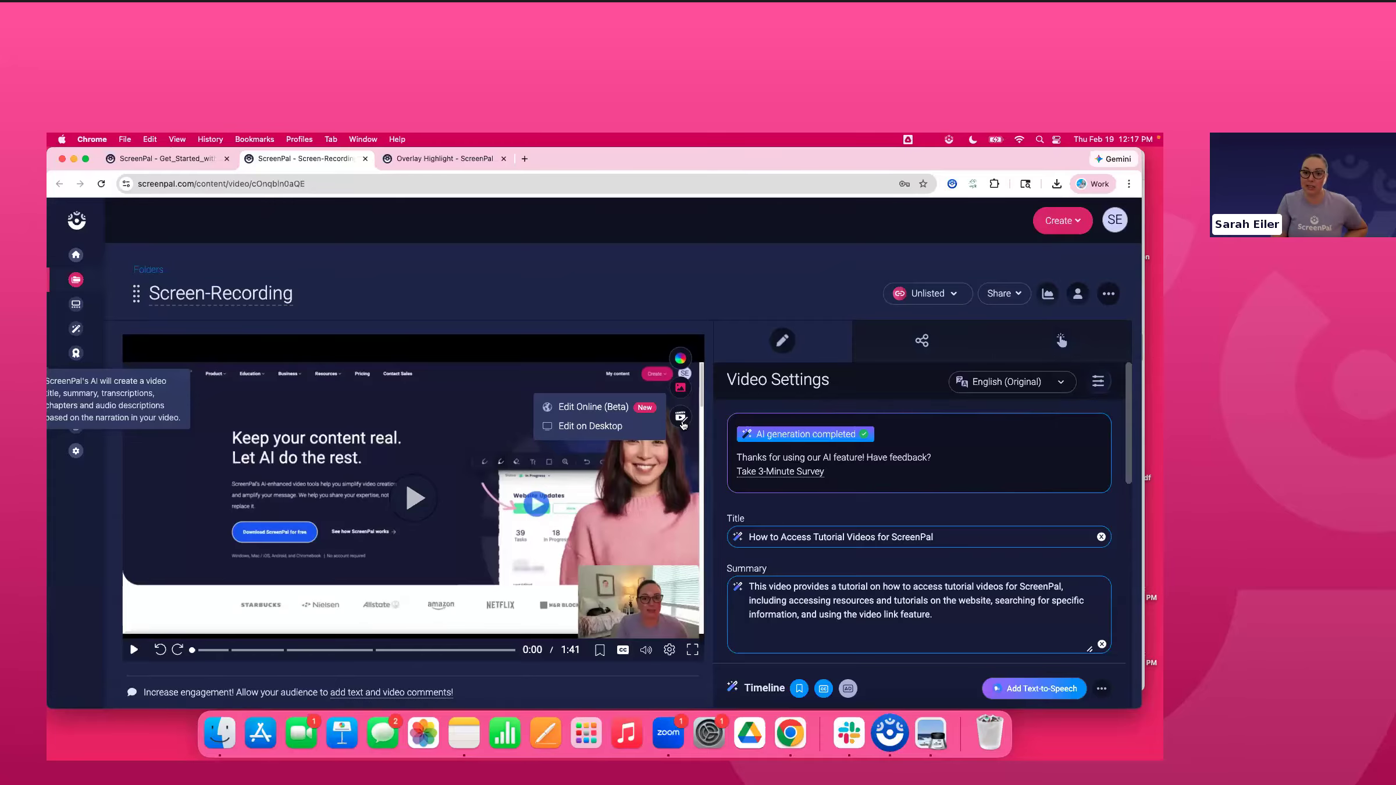
pyautogui.click(594, 408)
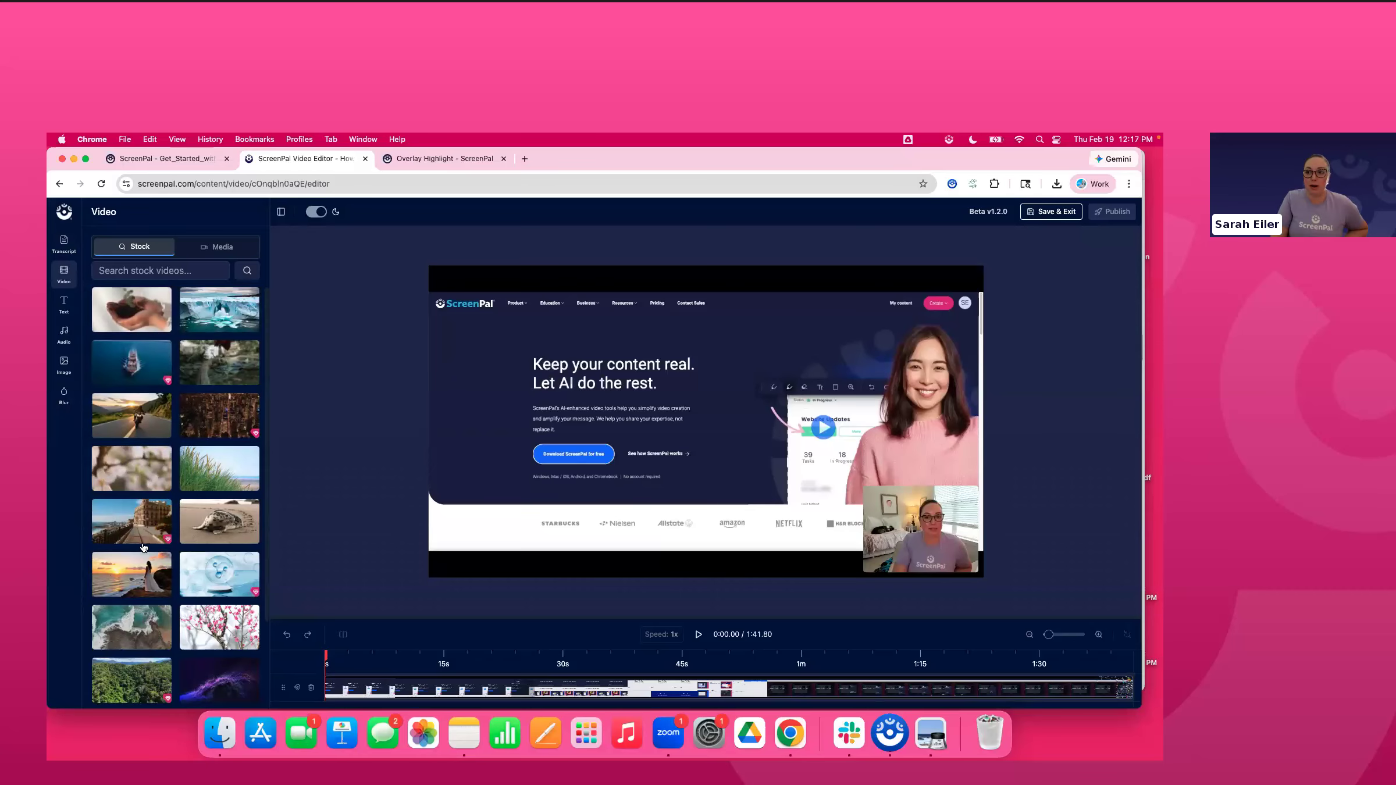
# Show the video's transcript in the editor and read through it to the end, including the marked pauses
pyautogui.click(64, 243)
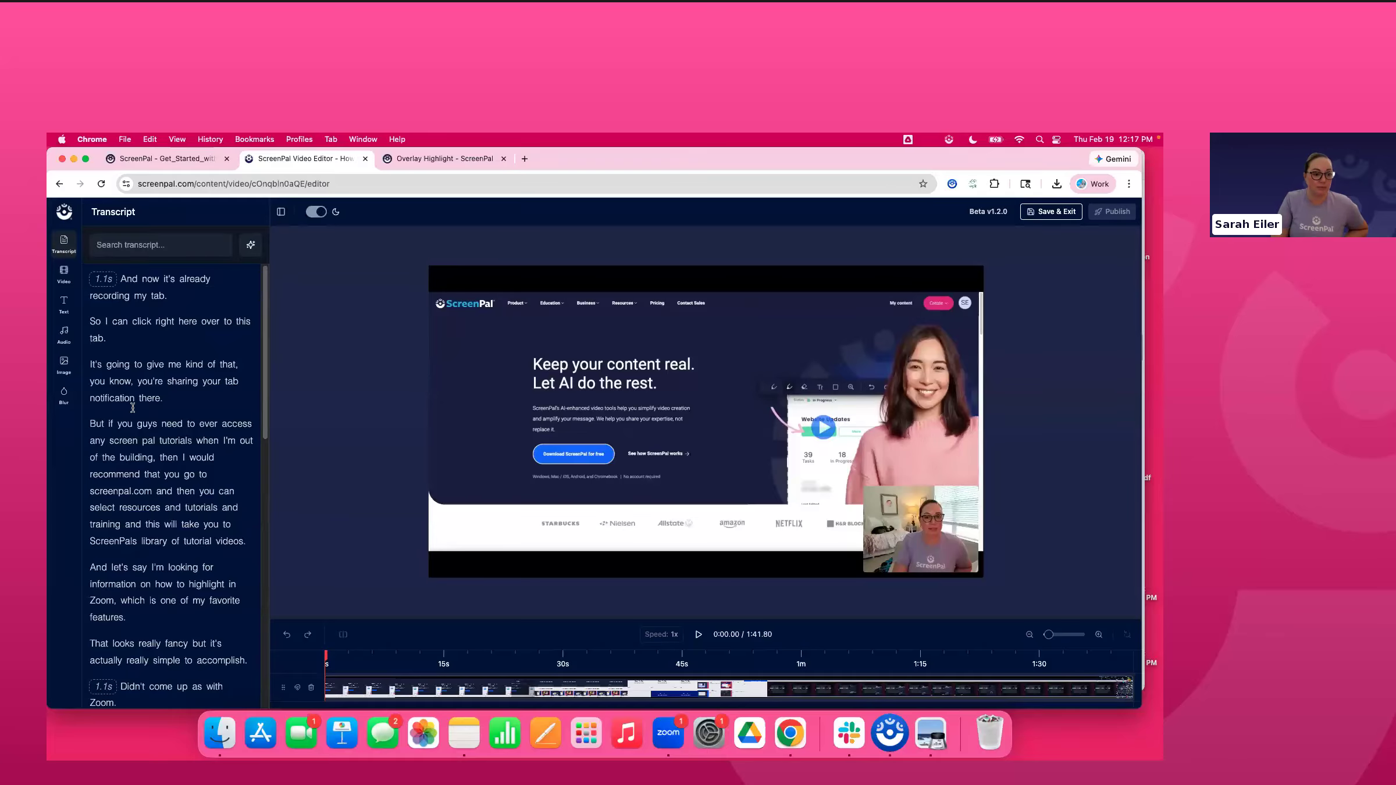
pyautogui.scroll(-3, 199, 460)
pyautogui.scroll(-8, 199, 459)
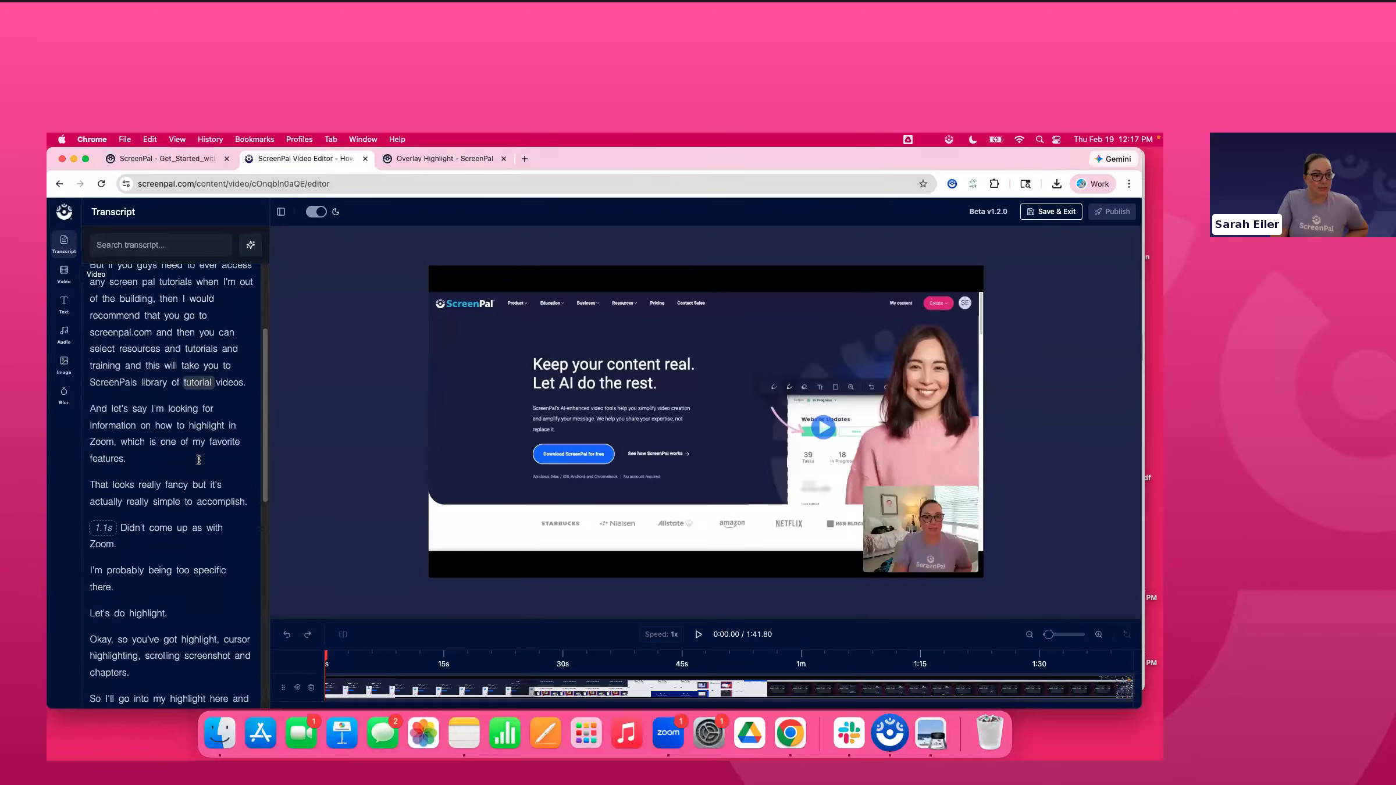
pyautogui.scroll(-6, 199, 459)
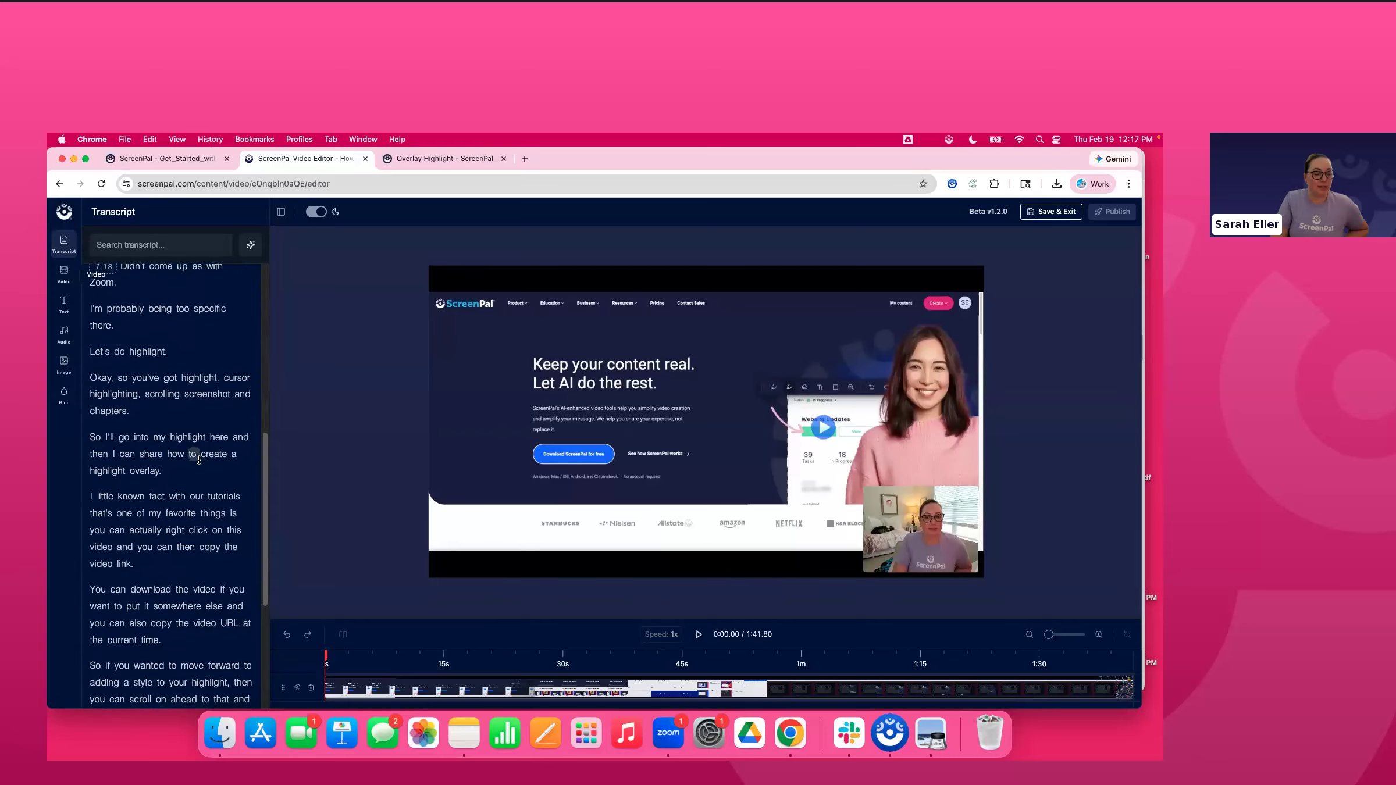
pyautogui.scroll(-1, 199, 460)
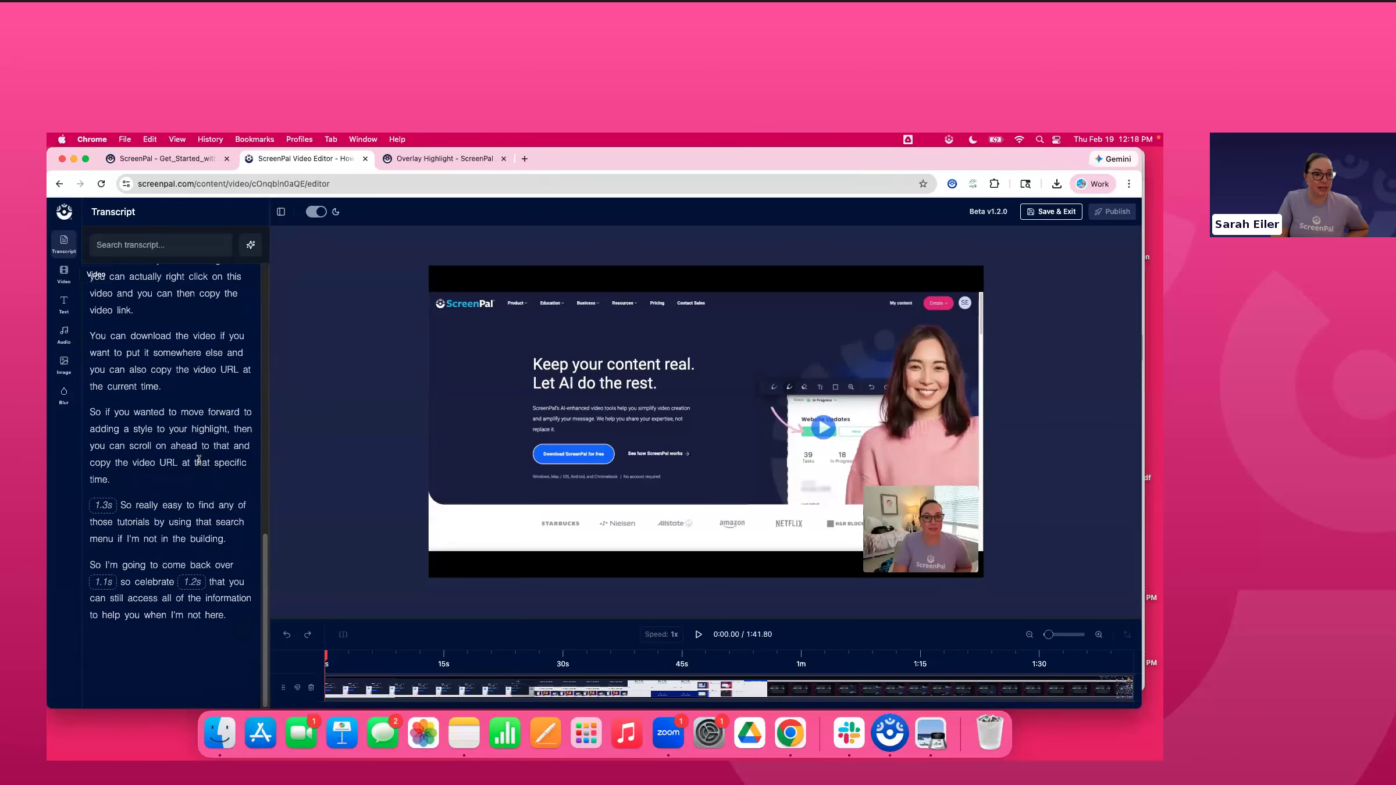
# Search the transcript for silences longer than 1.0 s, starting from its beginning
pyautogui.scroll(16, 199, 460)
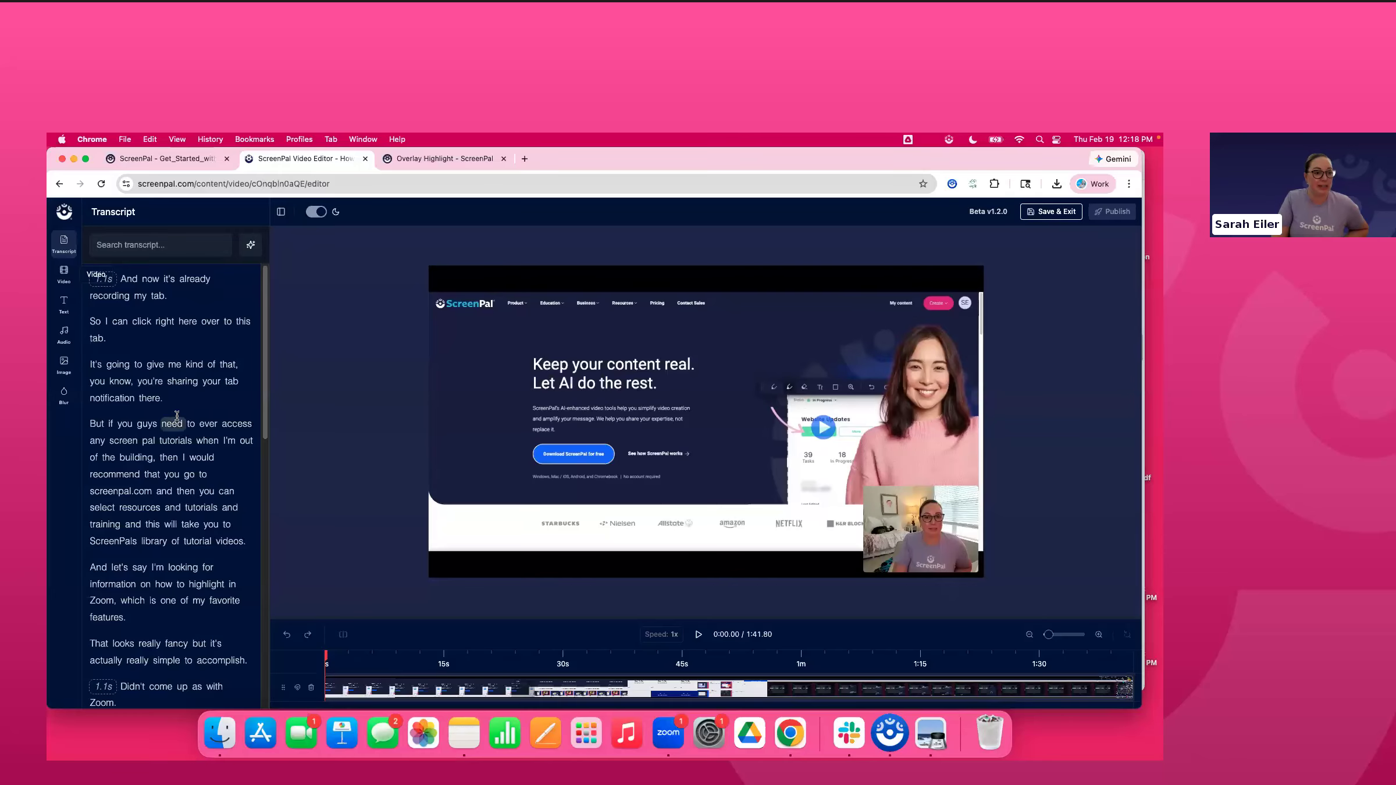
pyautogui.click(250, 246)
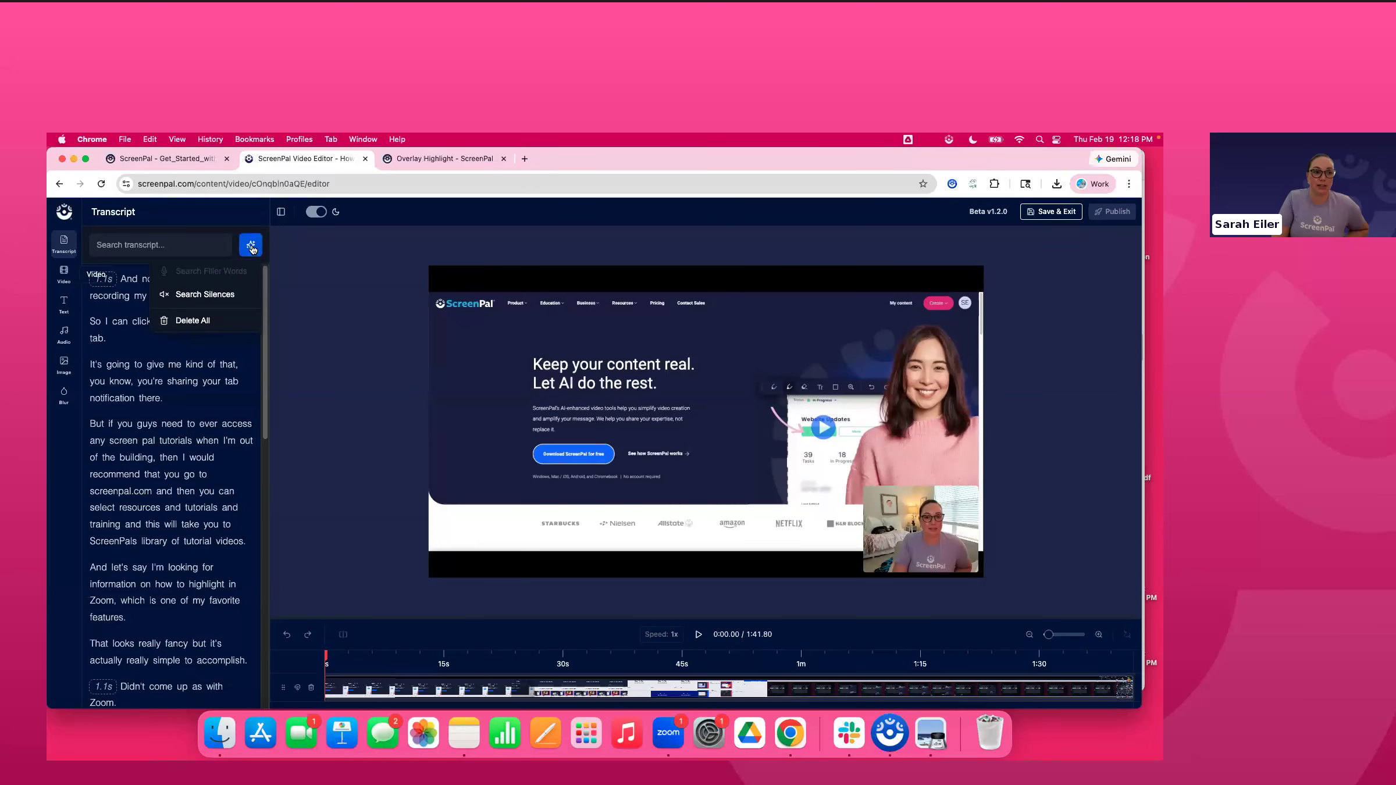
pyautogui.click(206, 294)
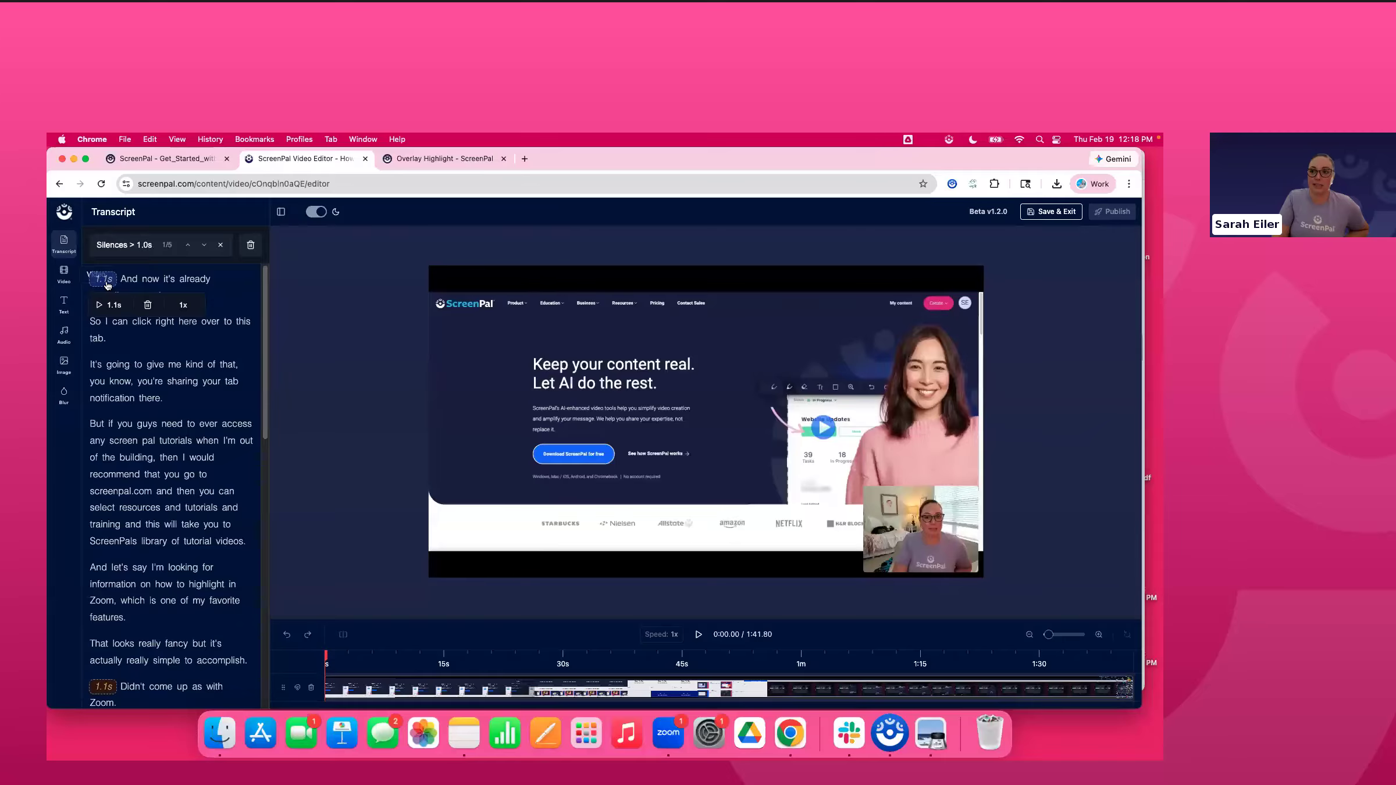
# Play the first marked silence in the transcript and examine the playback-speed options offered for it
pyautogui.click(98, 304)
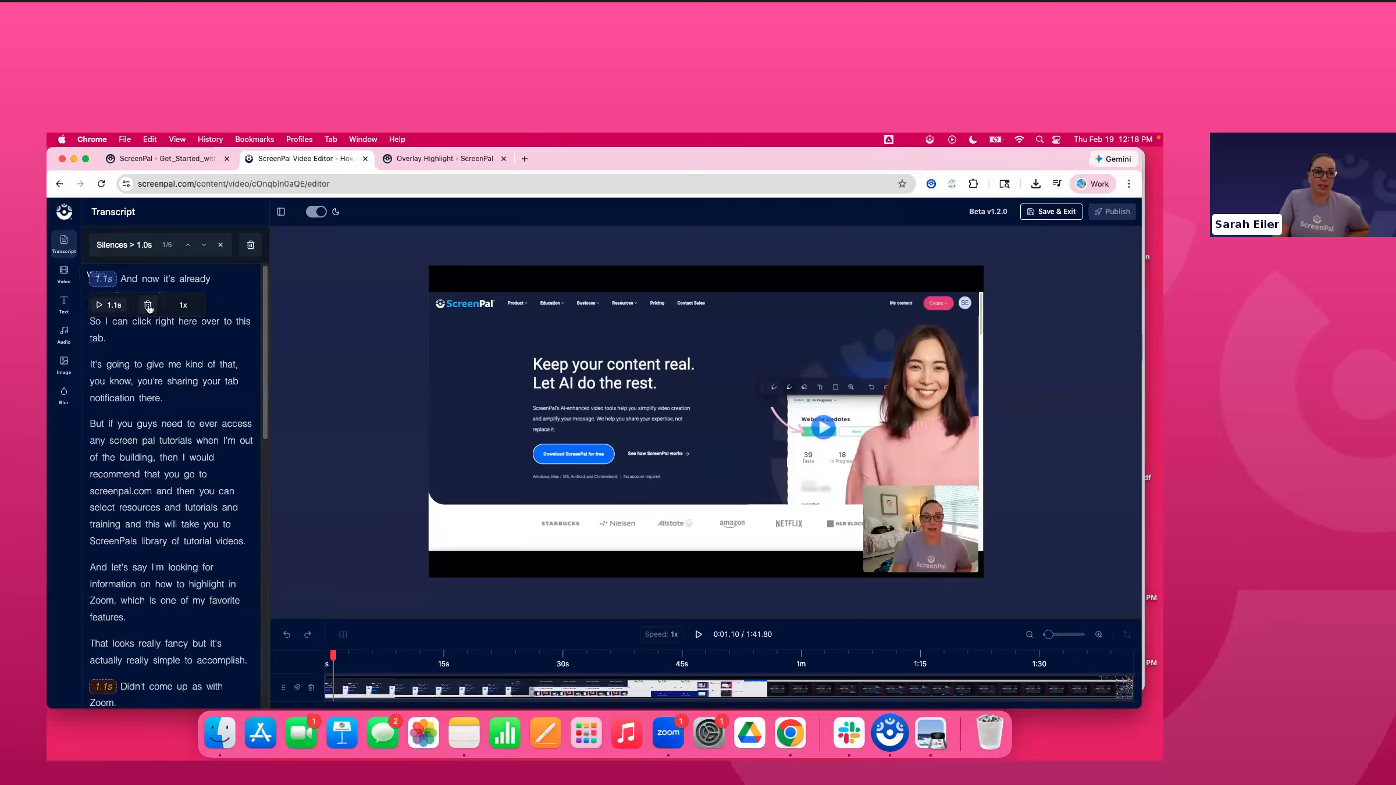
pyautogui.click(183, 306)
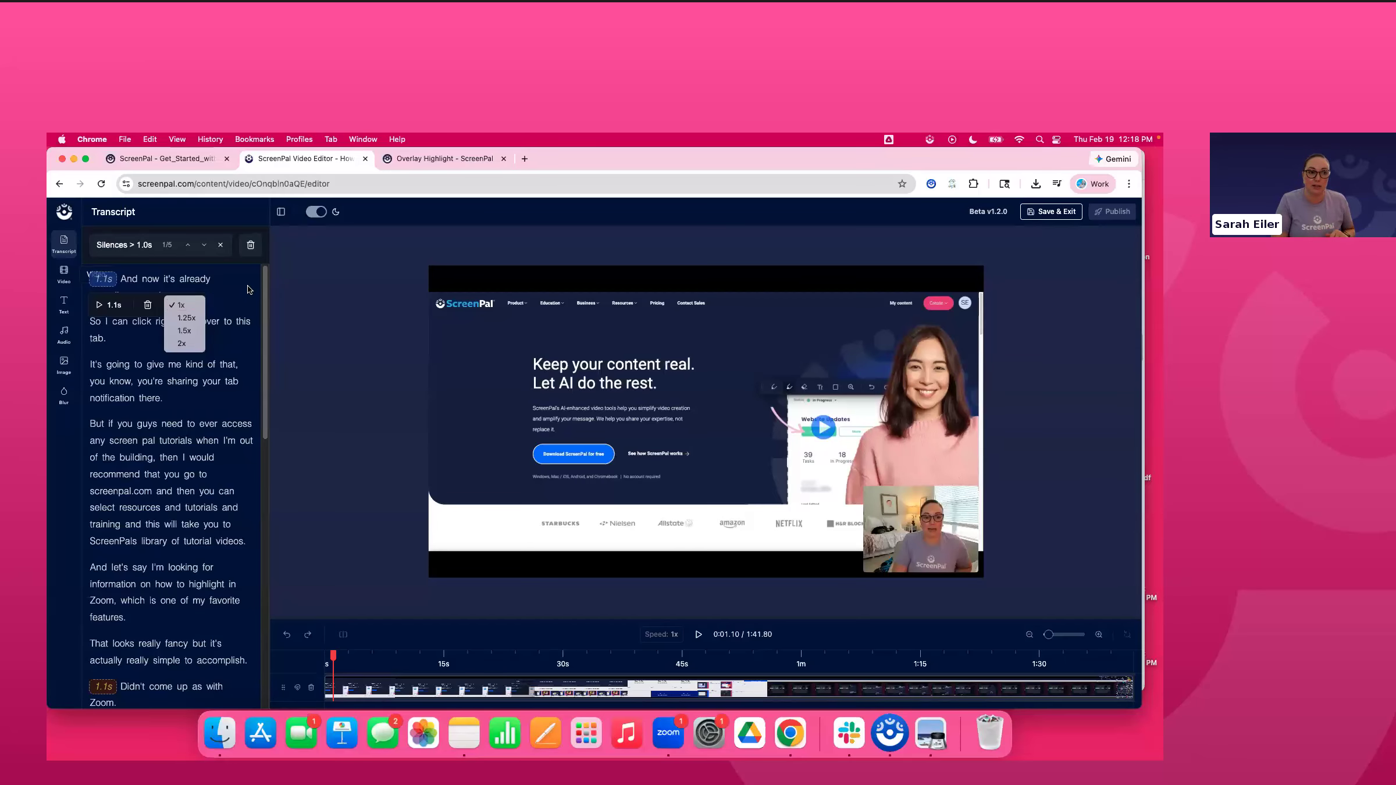
pyautogui.click(222, 332)
pyautogui.click(200, 348)
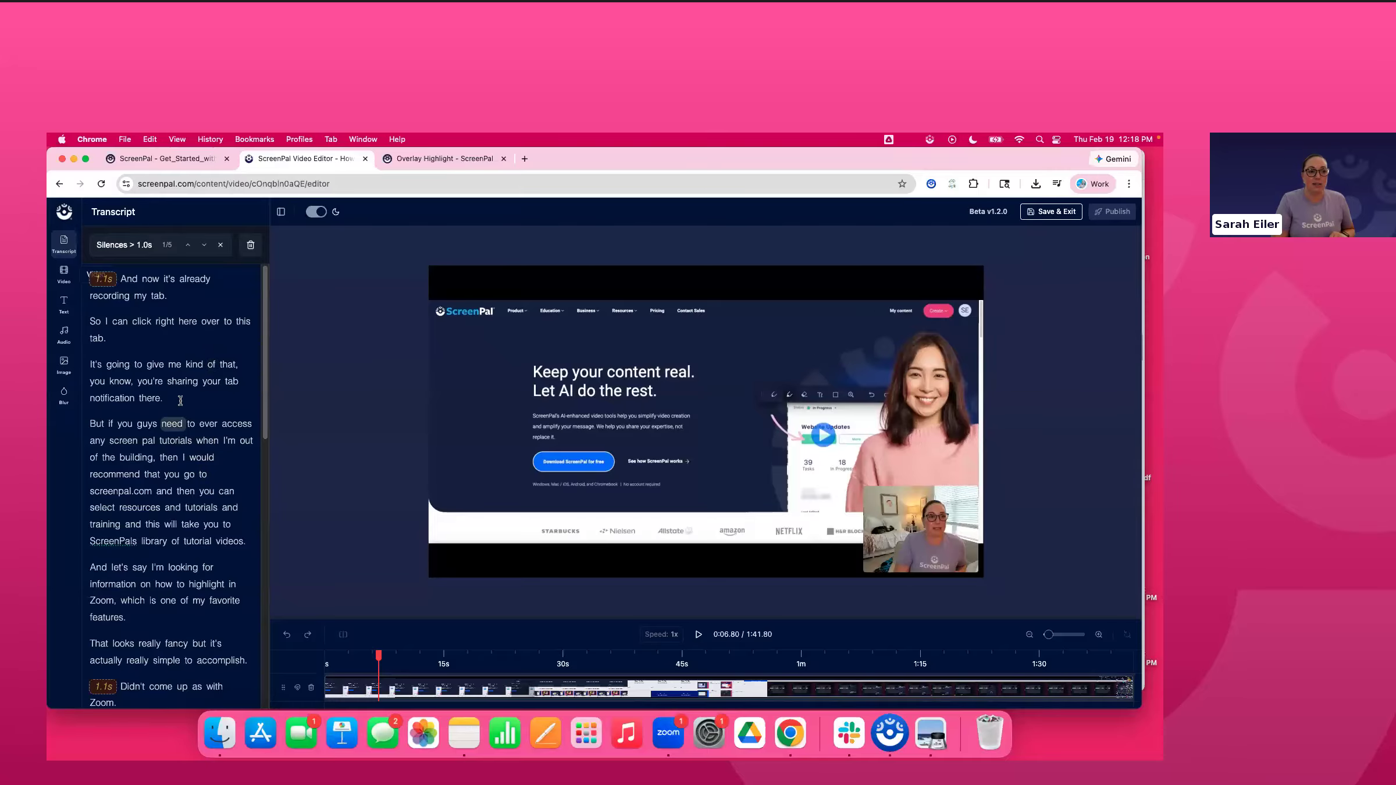
# Preview the transcript passage "It's going to give me kind of that, you know, you're sharing your tab notification there." and delete it
pyautogui.moveTo(177, 400); pyautogui.dragTo(95, 369)
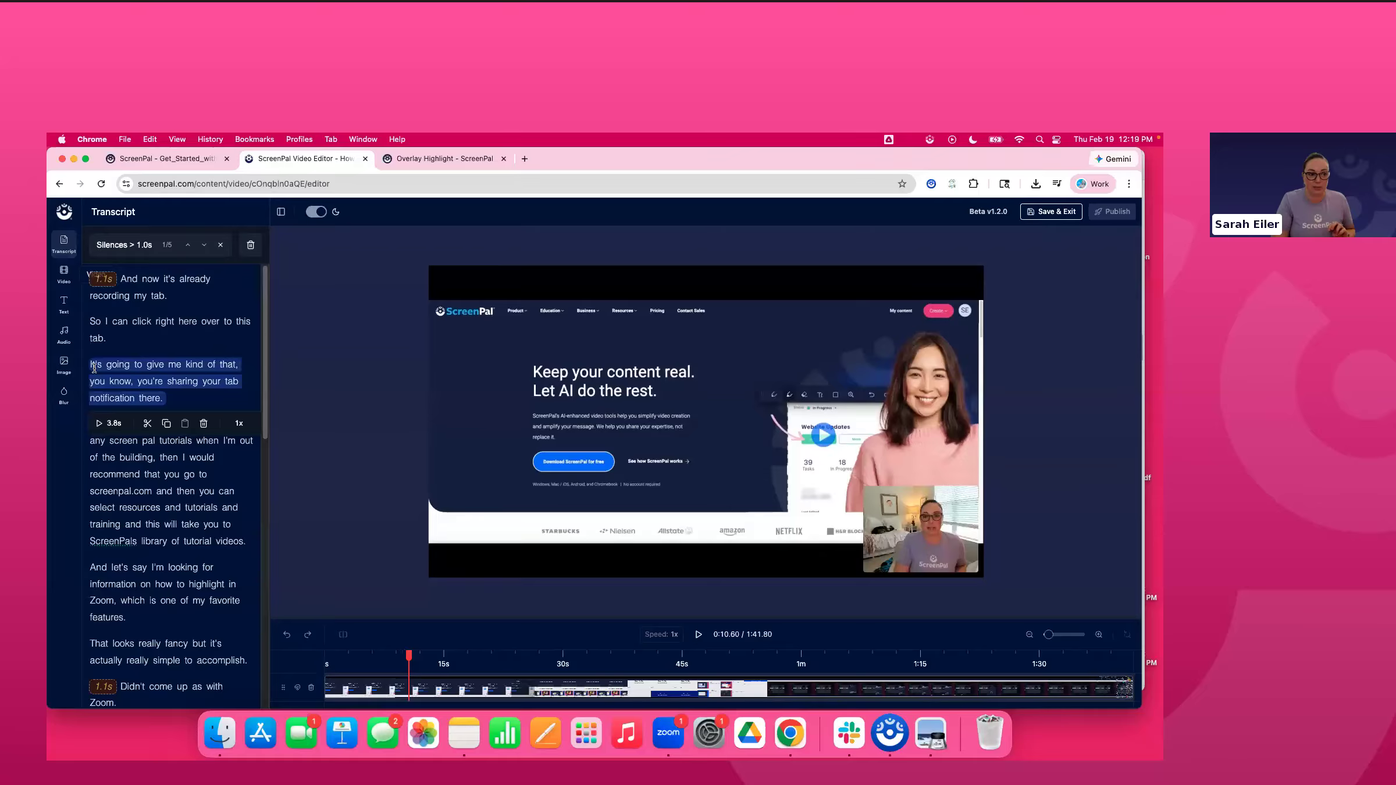
pyautogui.click(98, 424)
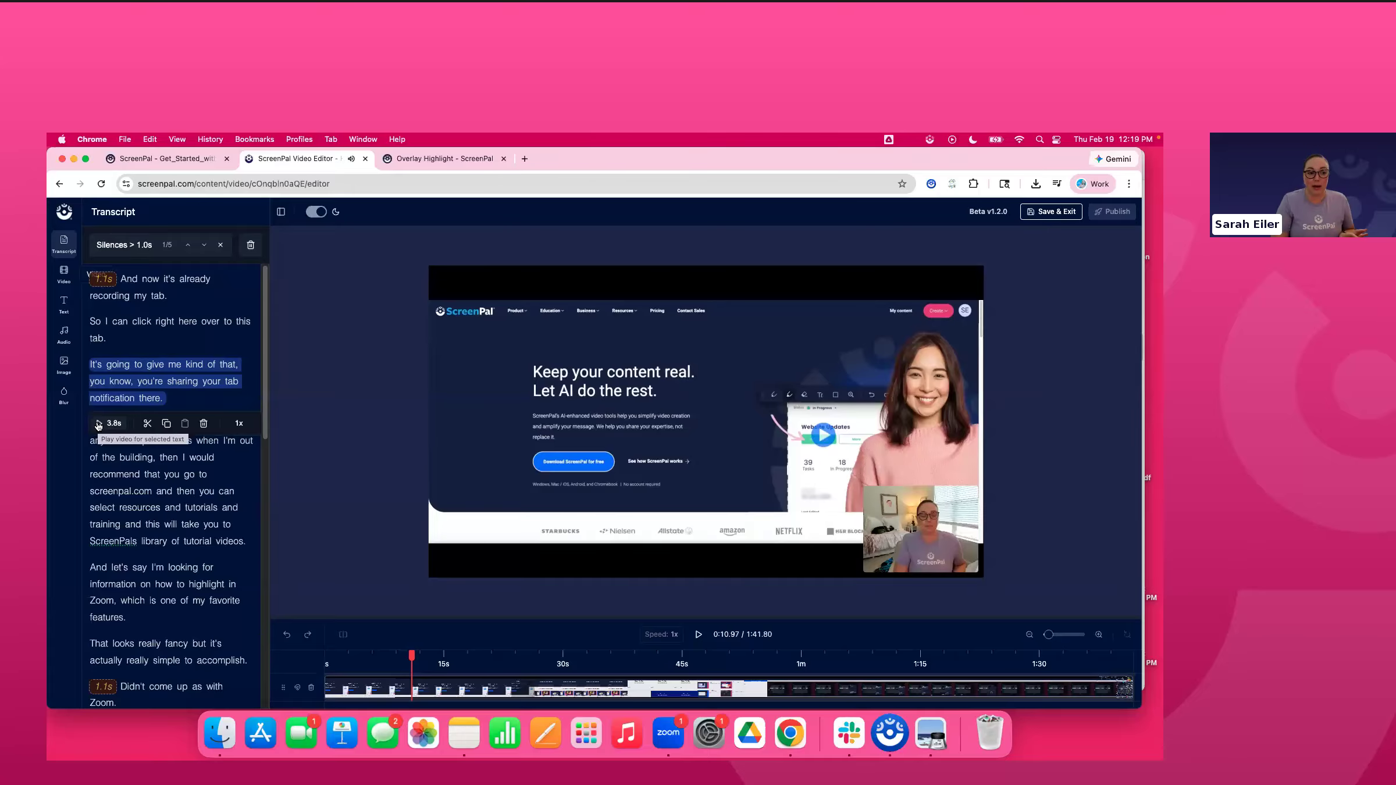
pyautogui.click(204, 423)
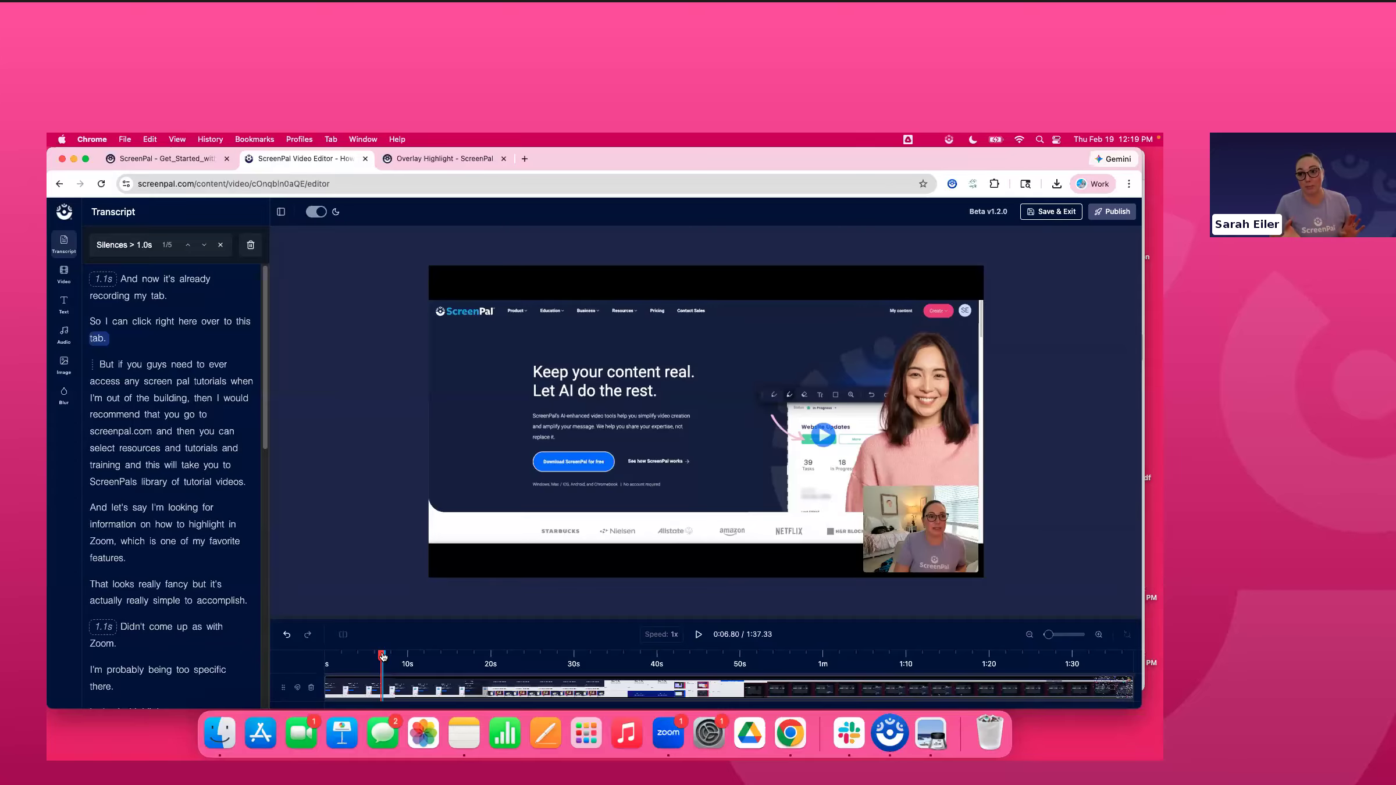
# Check the speed options for the transcript passage from "So if you wanted to move forward" to "at that specific time" and cut it
pyautogui.scroll(-6, 137, 591)
pyautogui.scroll(-7, 136, 591)
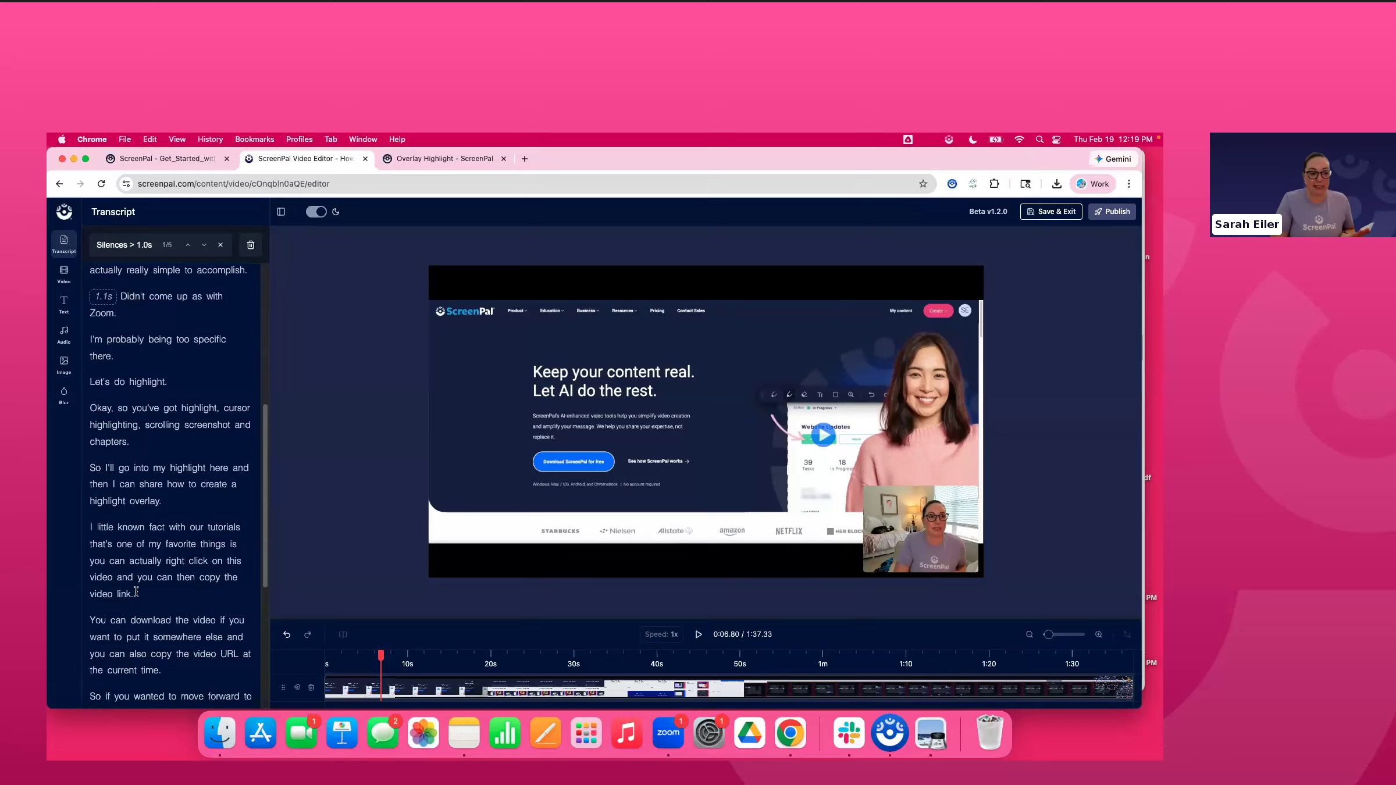
pyautogui.scroll(-6, 139, 591)
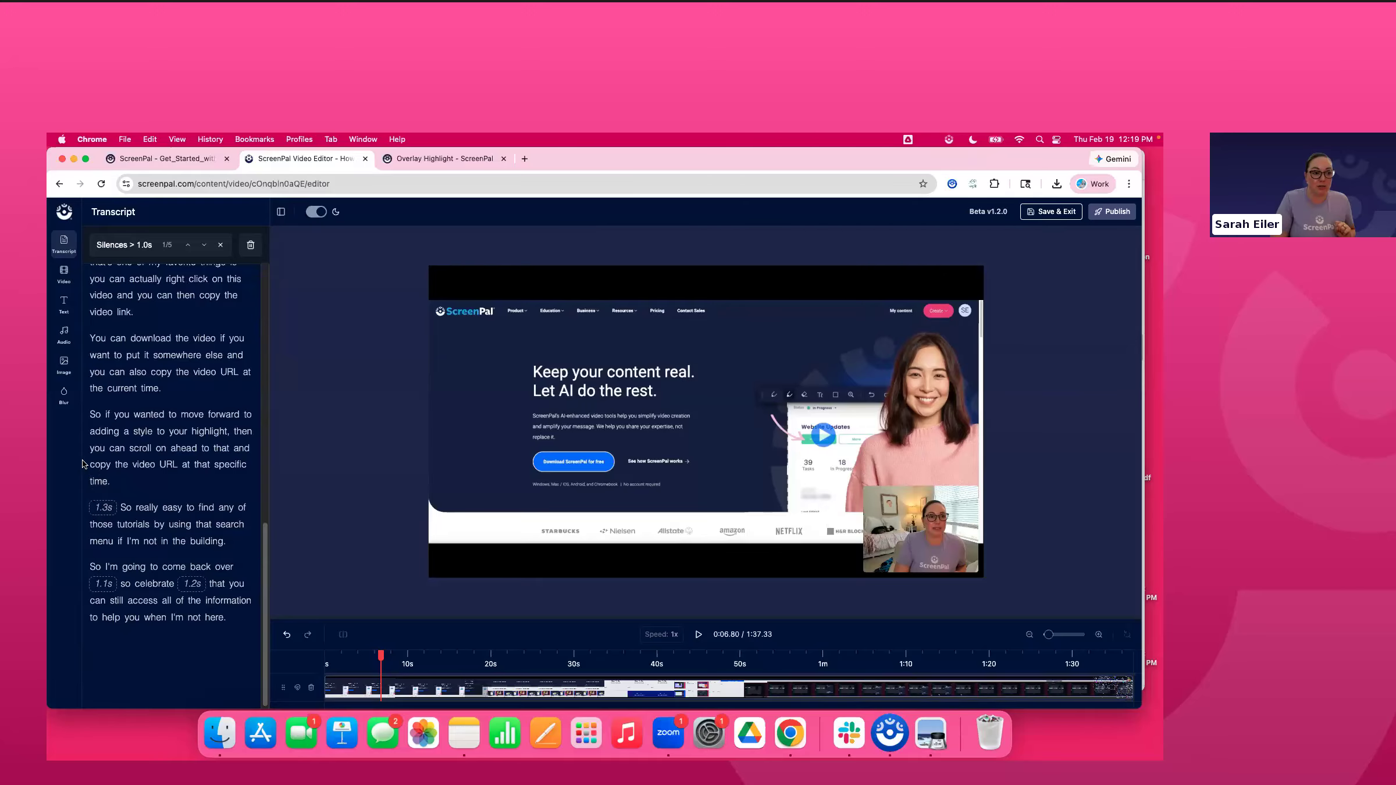
pyautogui.moveTo(89, 481); pyautogui.dragTo(85, 411)
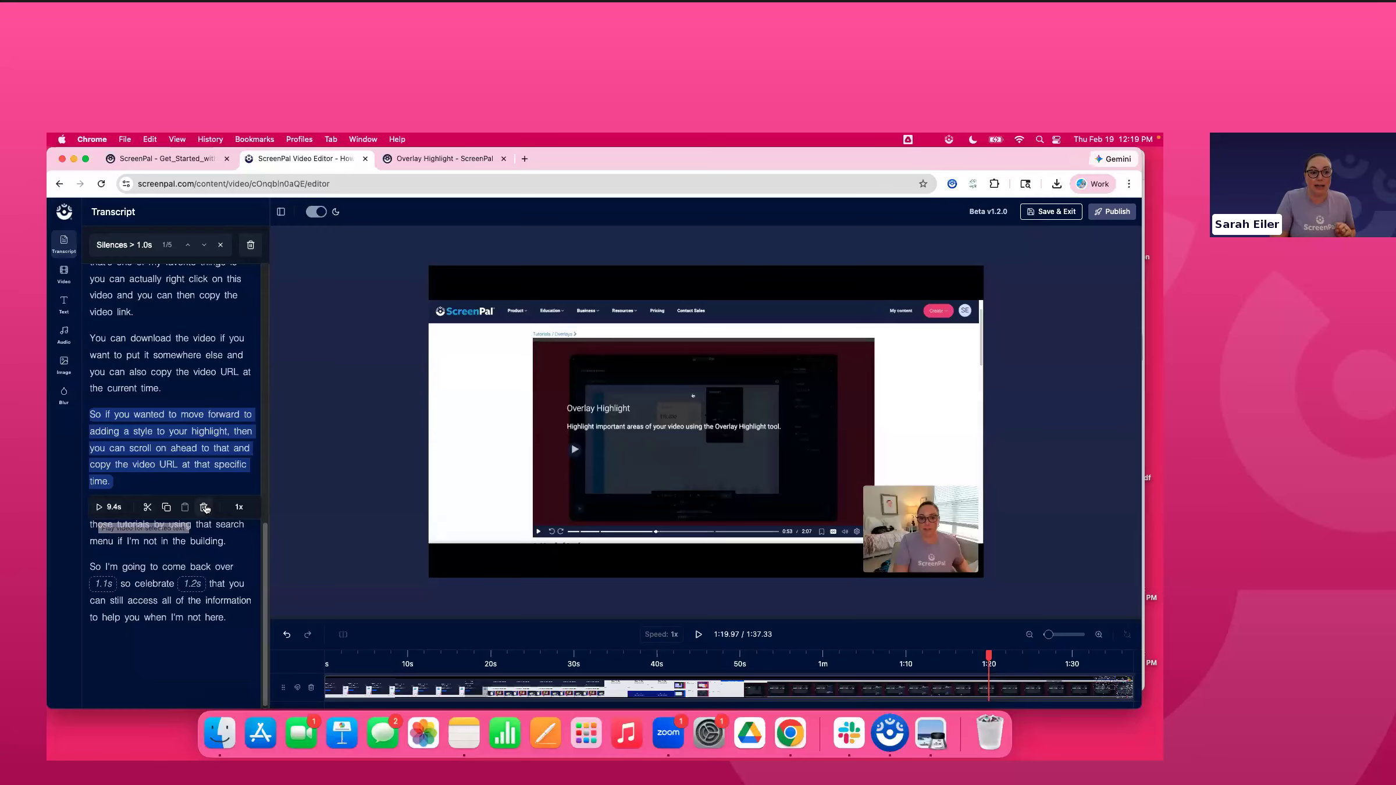
pyautogui.click(239, 507)
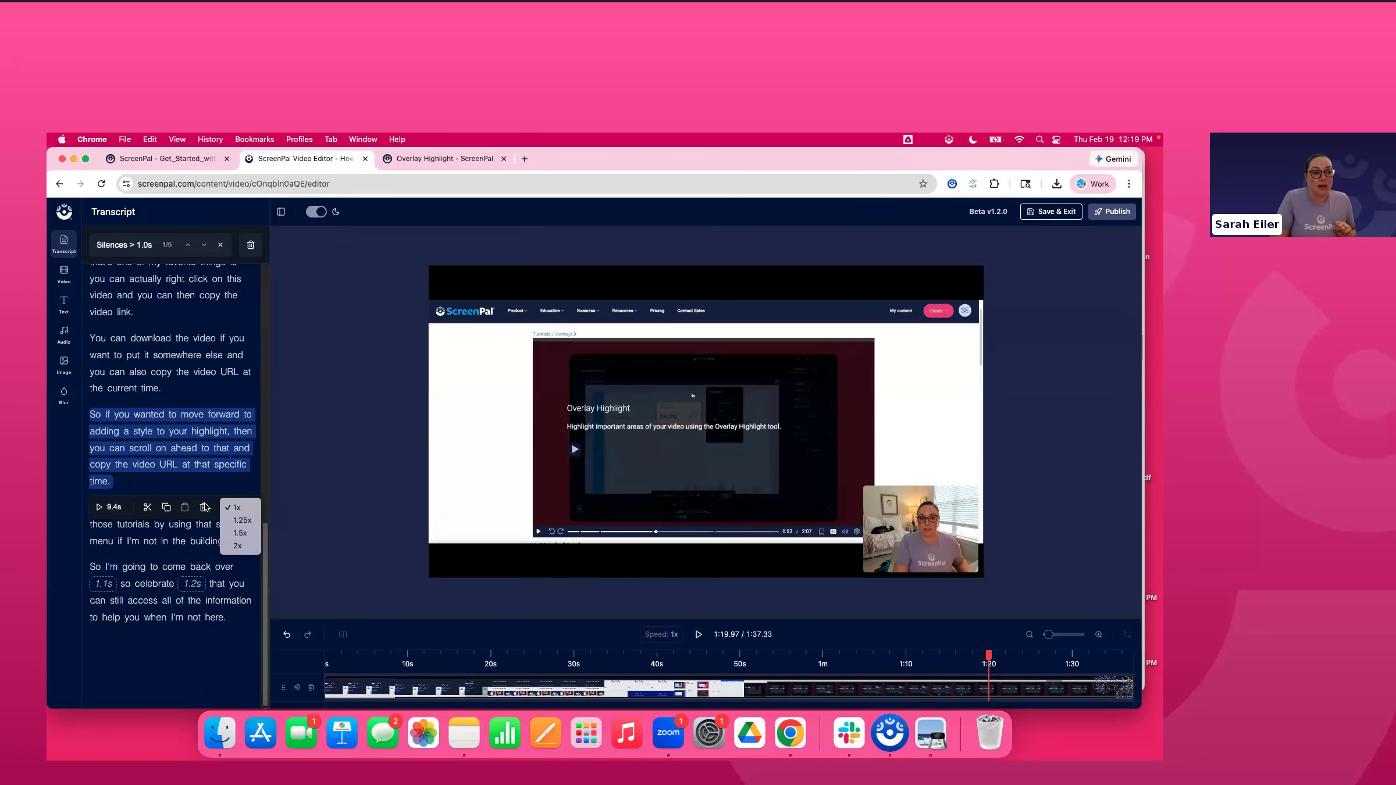
pyautogui.click(148, 509)
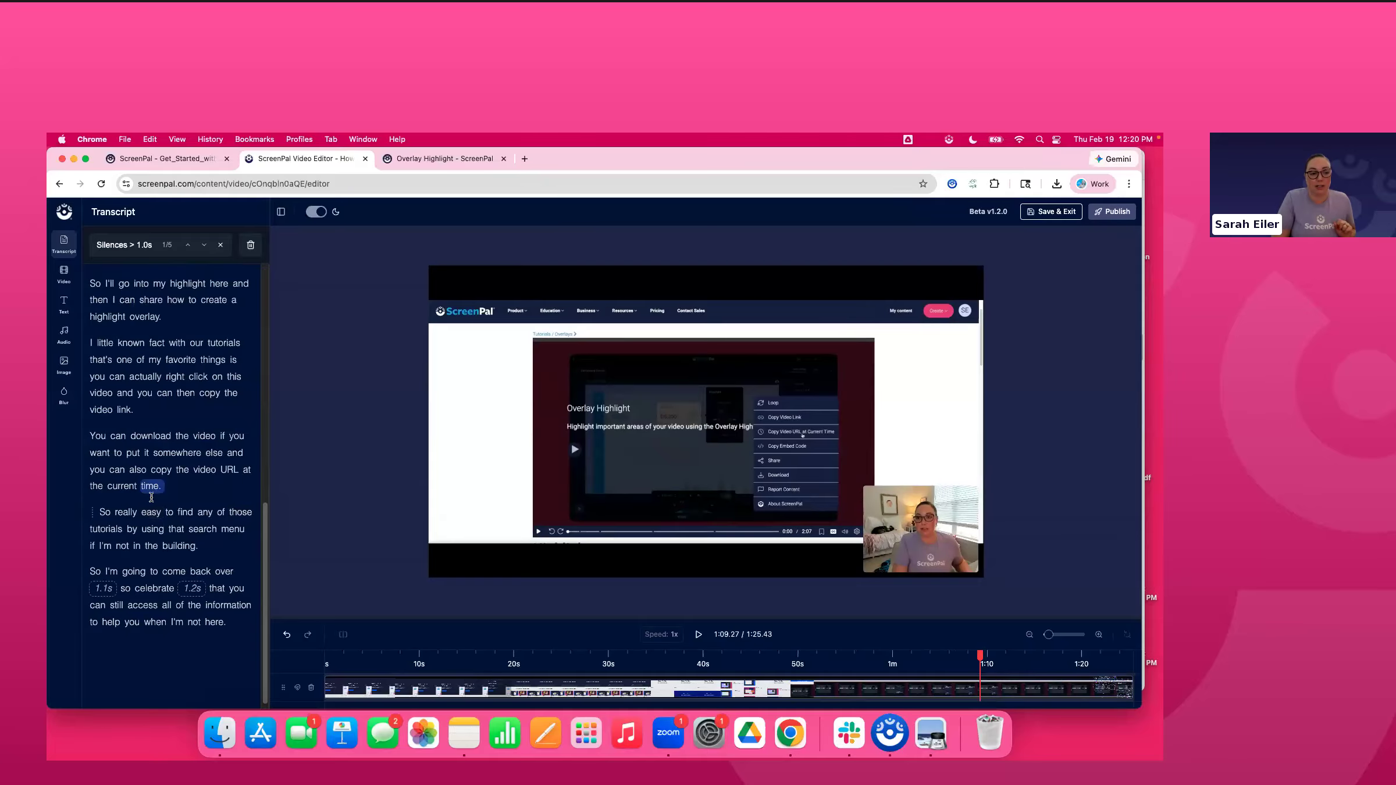
# Undo both transcript cuts, restoring the two removed passages
pyautogui.scroll(5, 151, 497)
pyautogui.scroll(10, 153, 491)
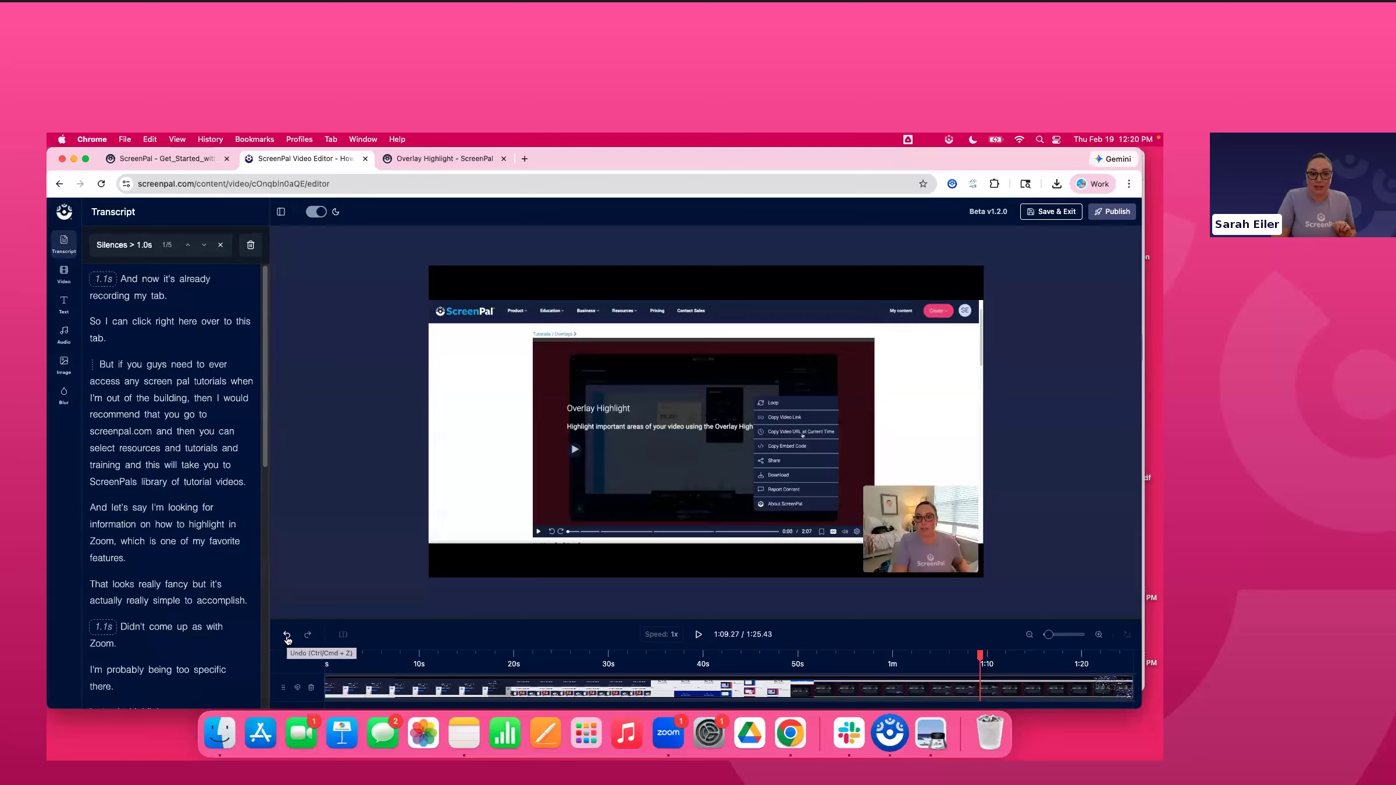
pyautogui.click(287, 636)
pyautogui.click(287, 636)
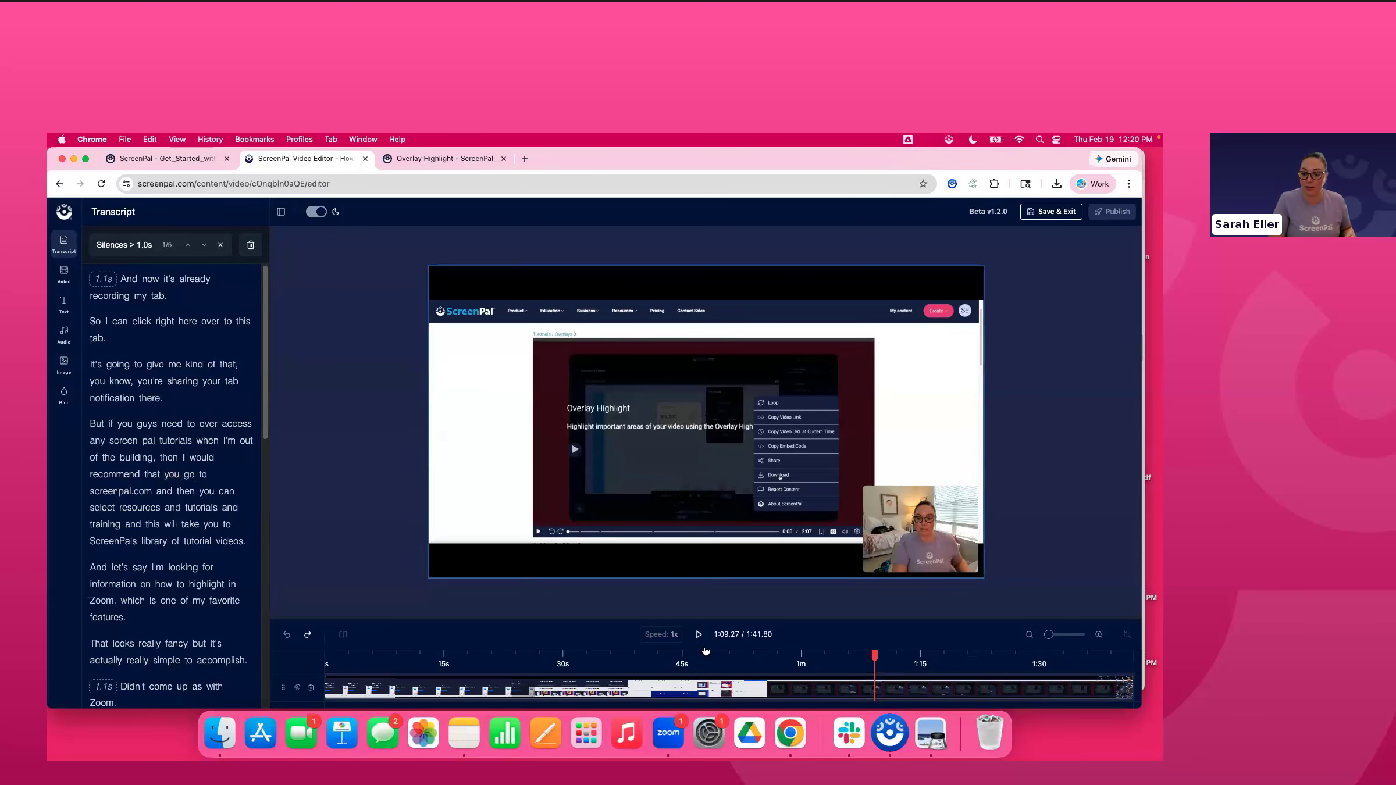
# Switch to the webinar PDF in Preview and present it full screen through to the slide asking about editing video by deleting transcript portions
pyautogui.click(930, 733)
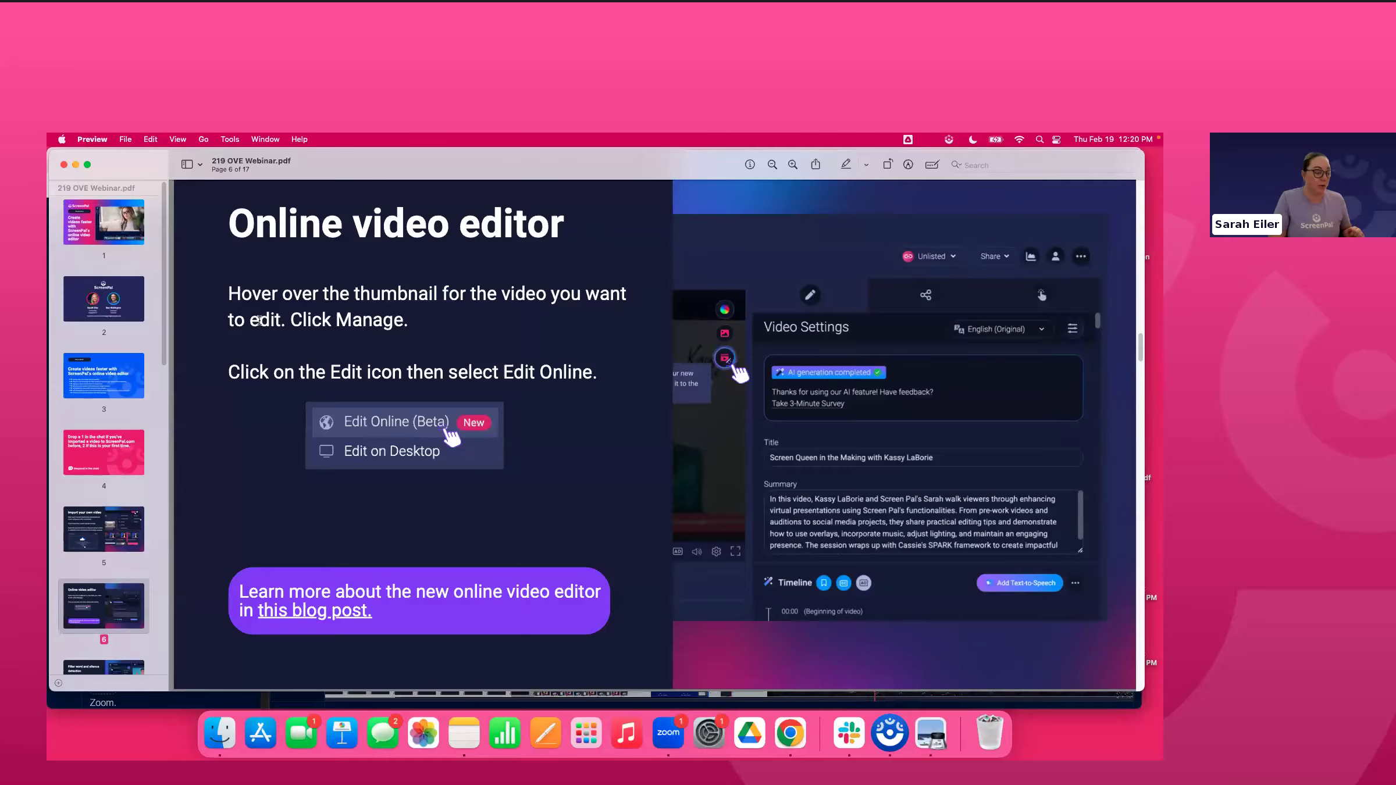
pyautogui.press('super+shift+f')
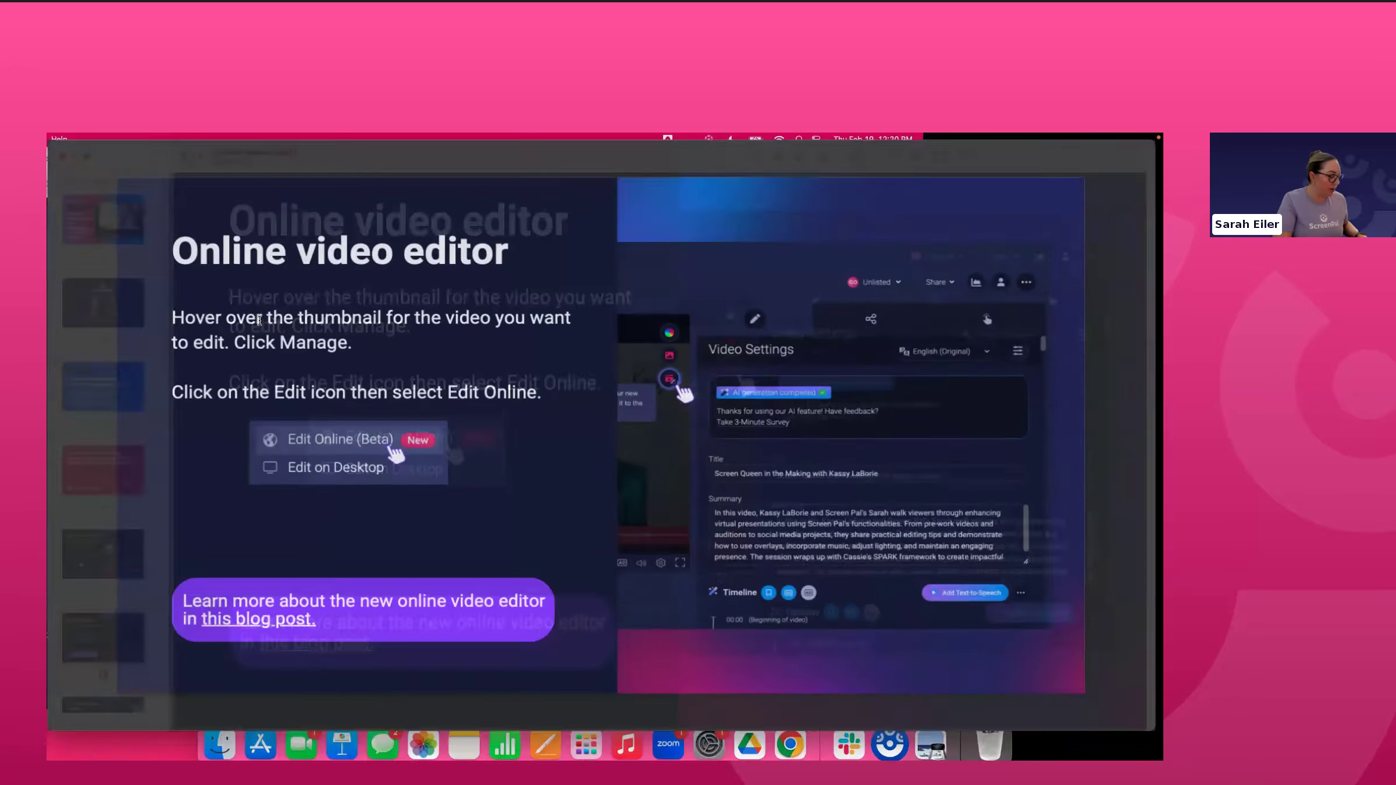
pyautogui.press('Right')
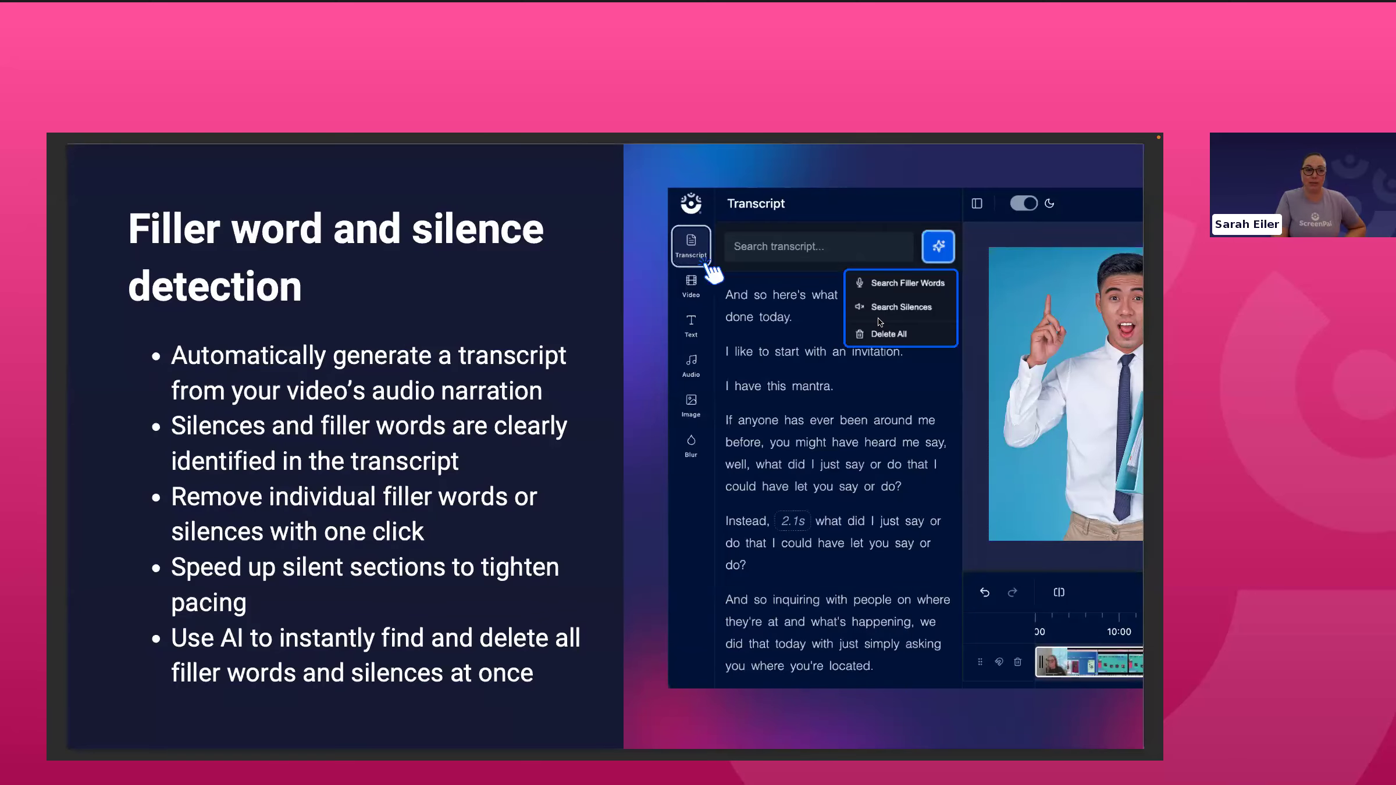
pyautogui.press('Right')
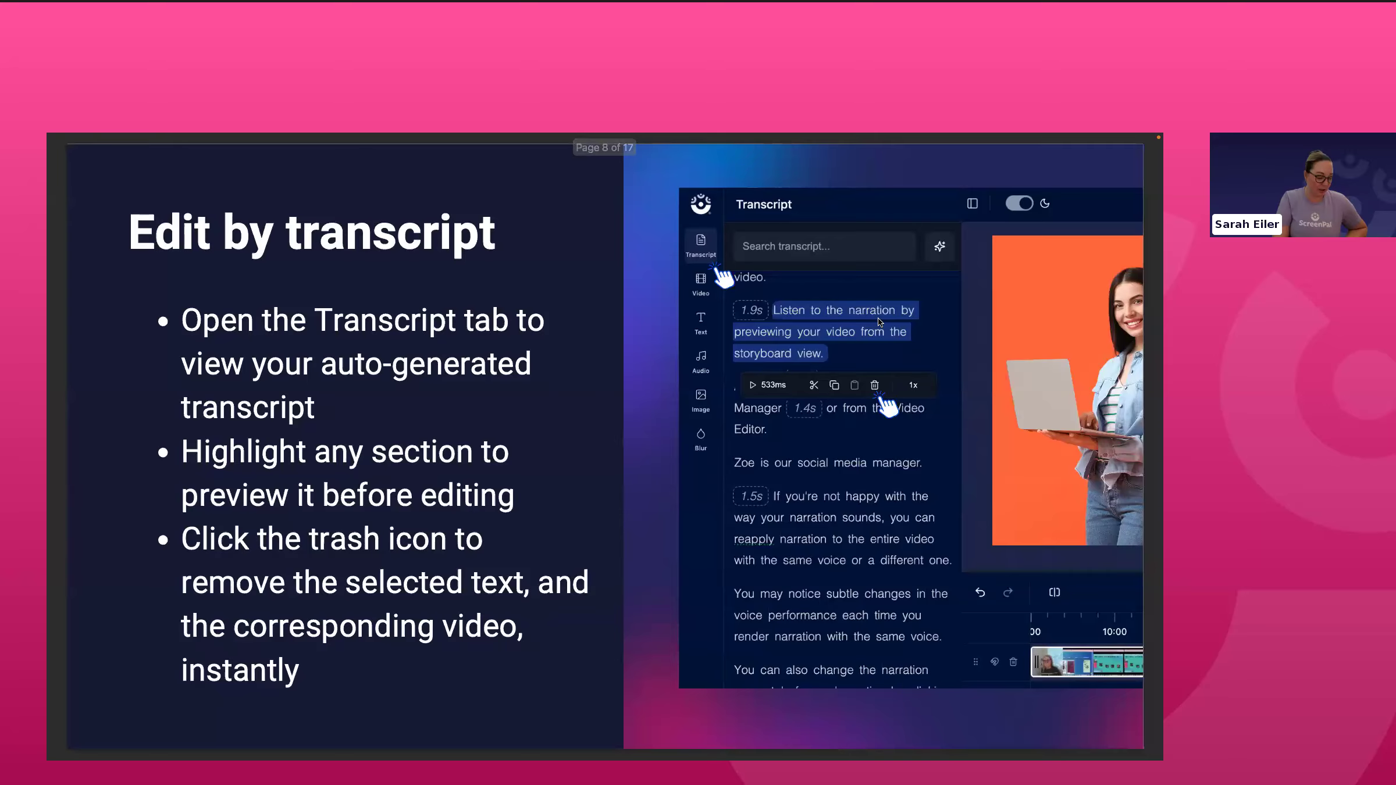
pyautogui.press('Left')
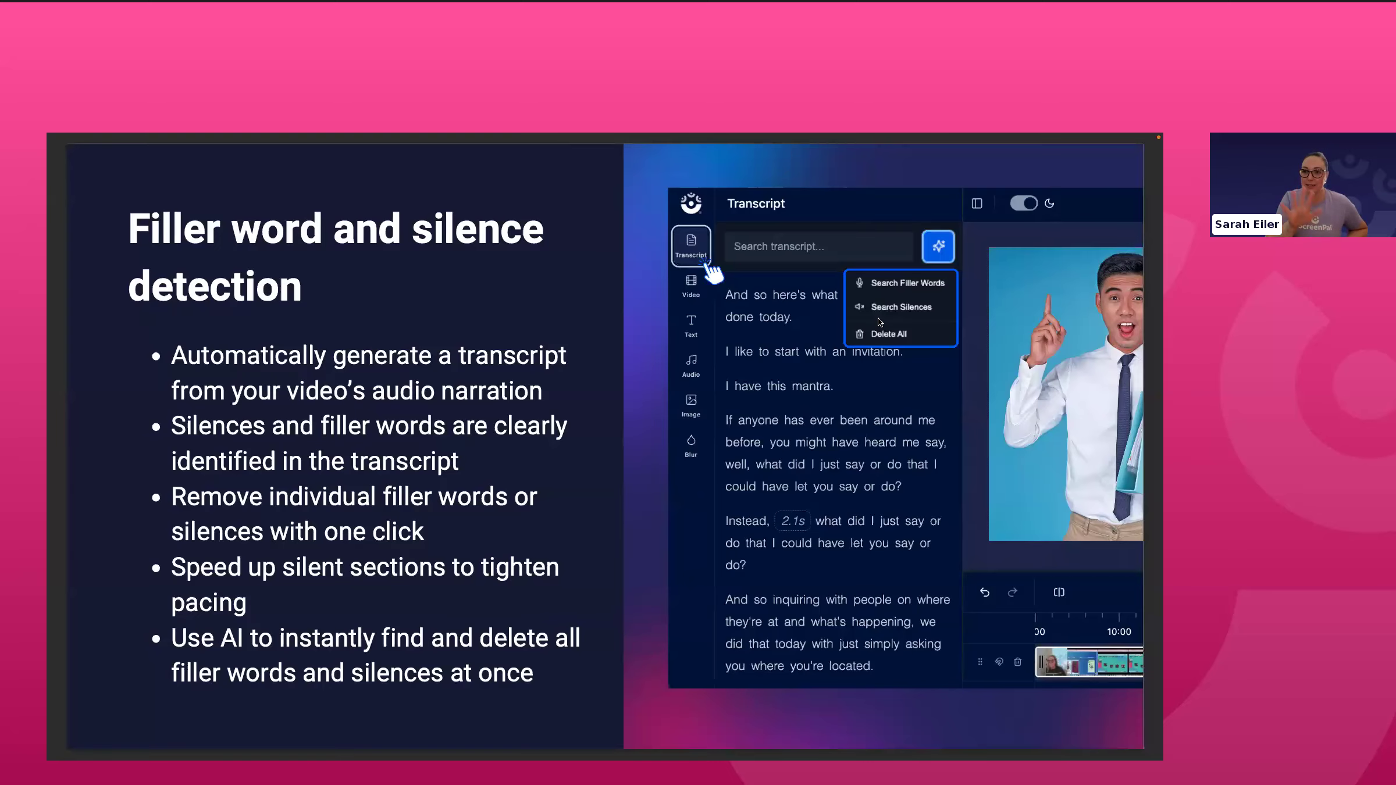
pyautogui.press('Right')
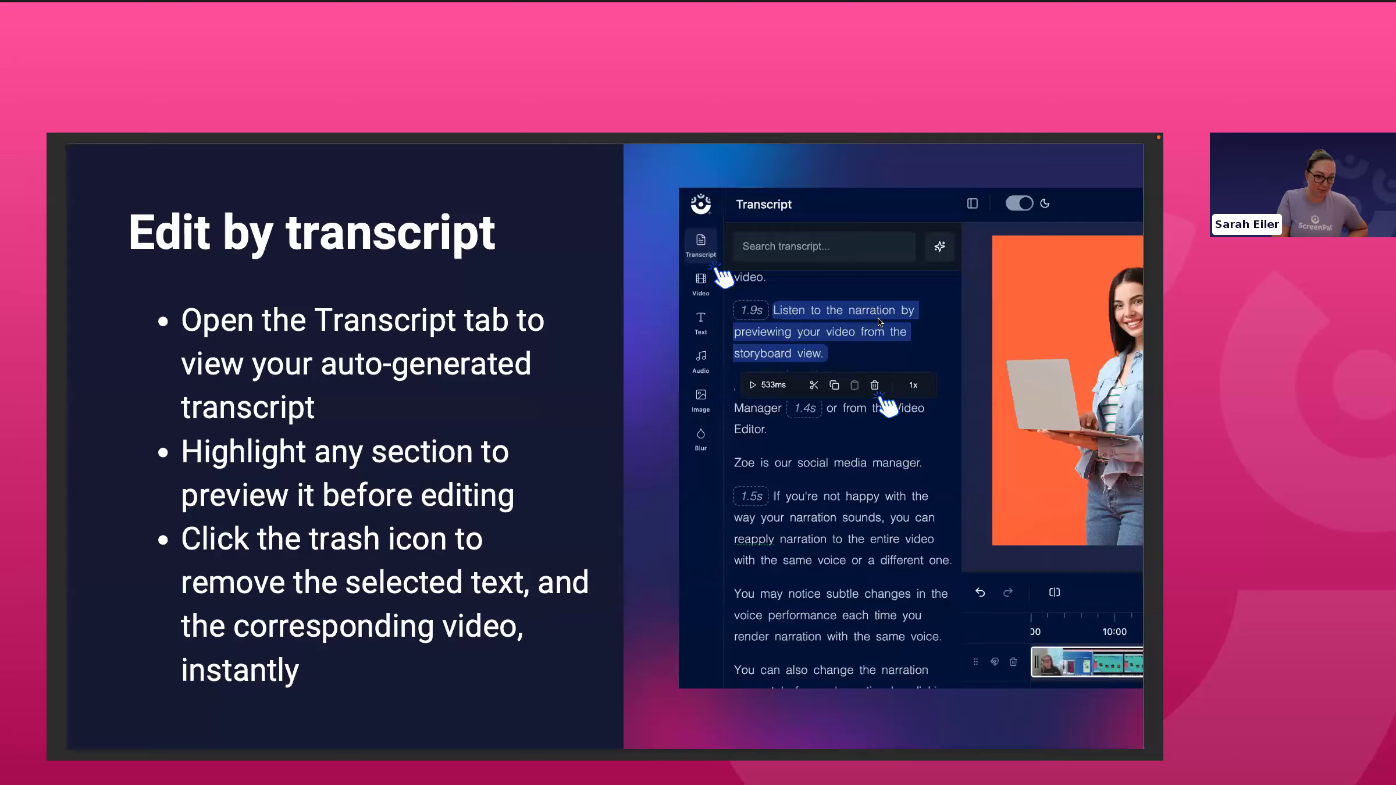
pyautogui.press('Right')
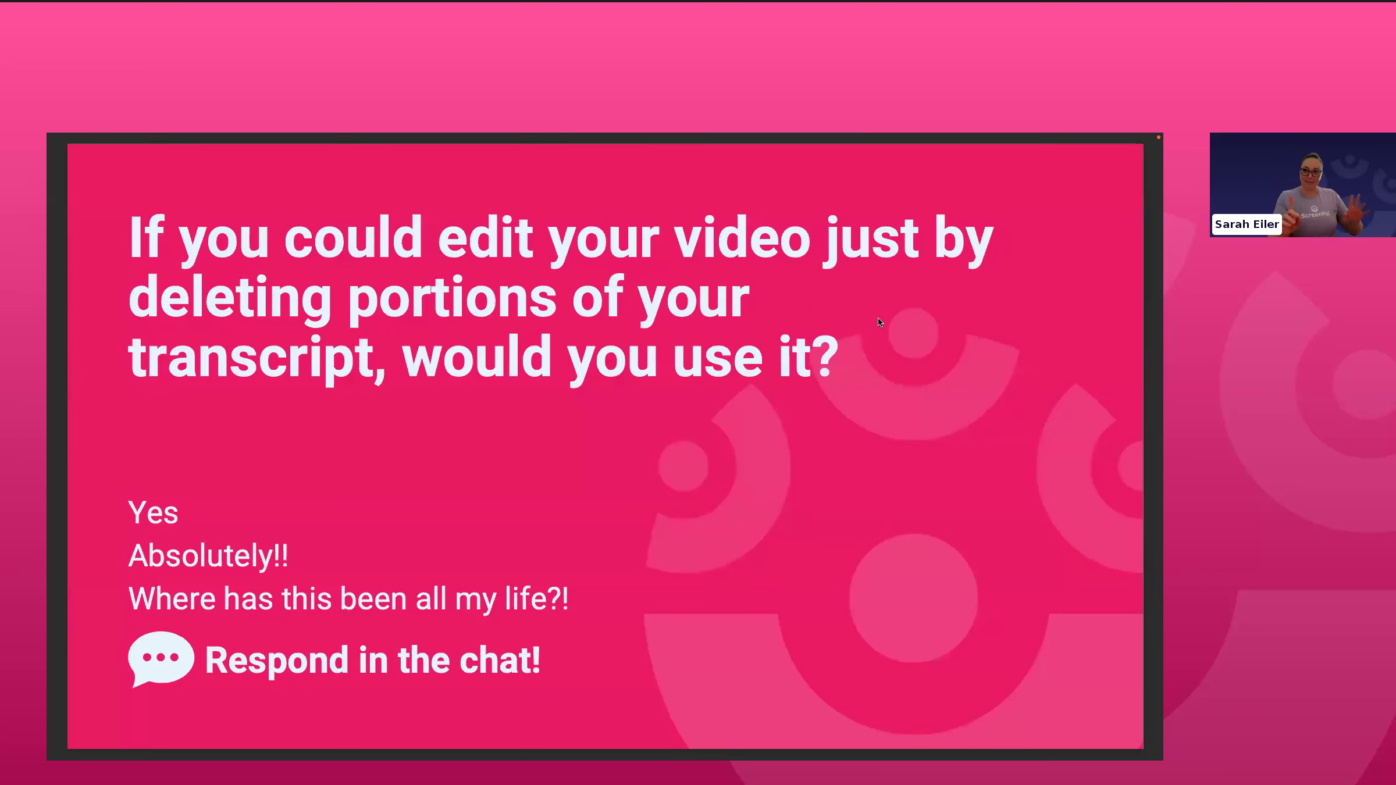
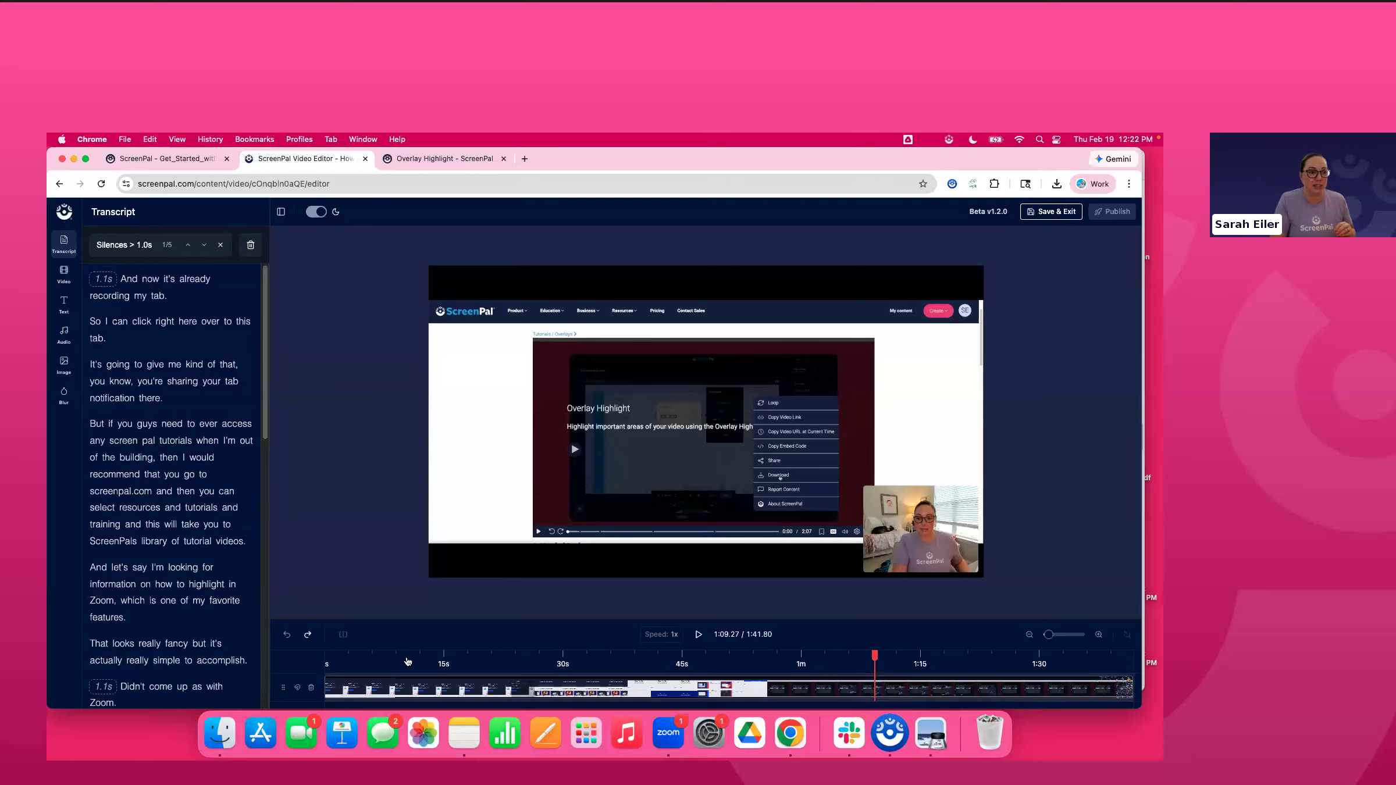
# Upload Get_Started_with_the_Online_Video_Editor (2).mp4 from Downloads to the project's own video media and try to place it in the edit
pyautogui.click(63, 270)
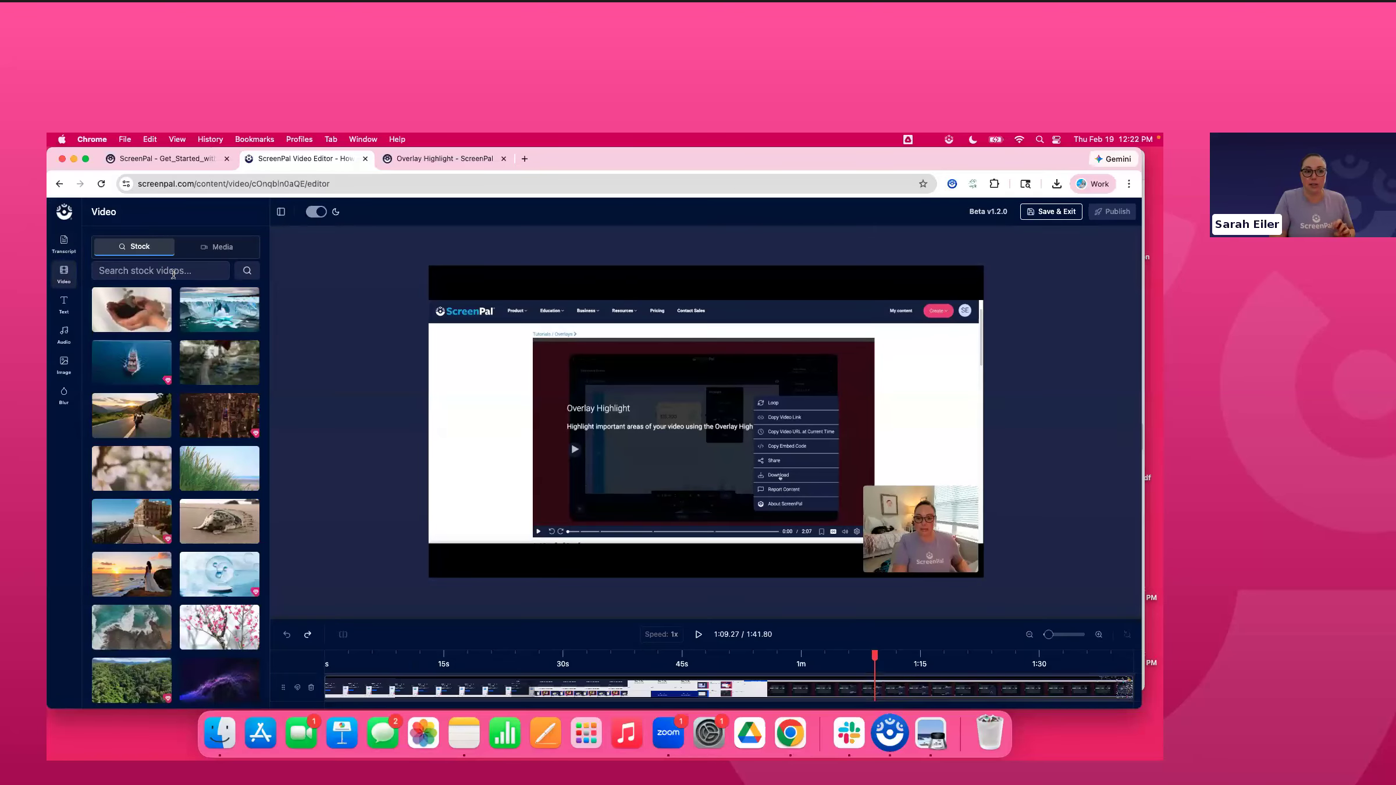
pyautogui.click(210, 256)
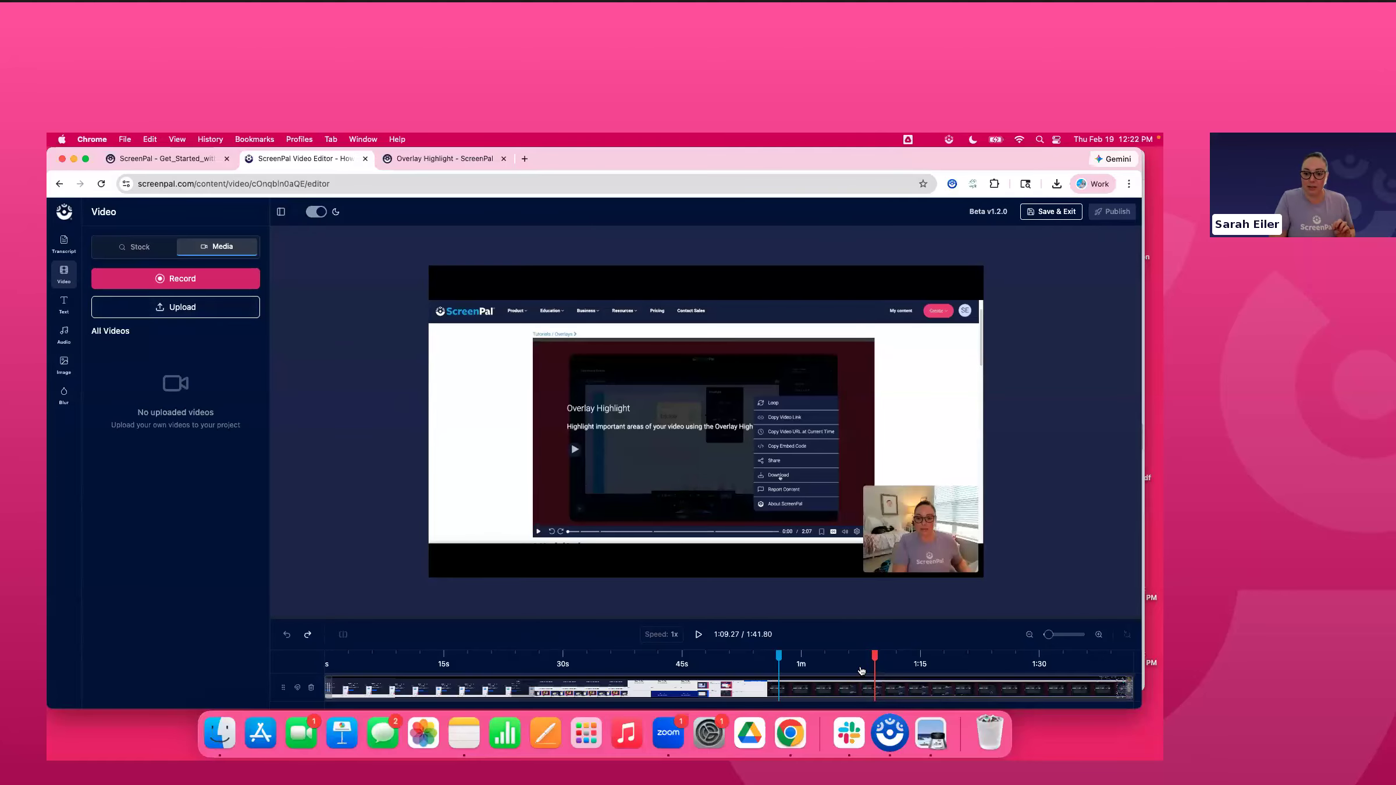
pyautogui.moveTo(882, 657); pyautogui.dragTo(1133, 640)
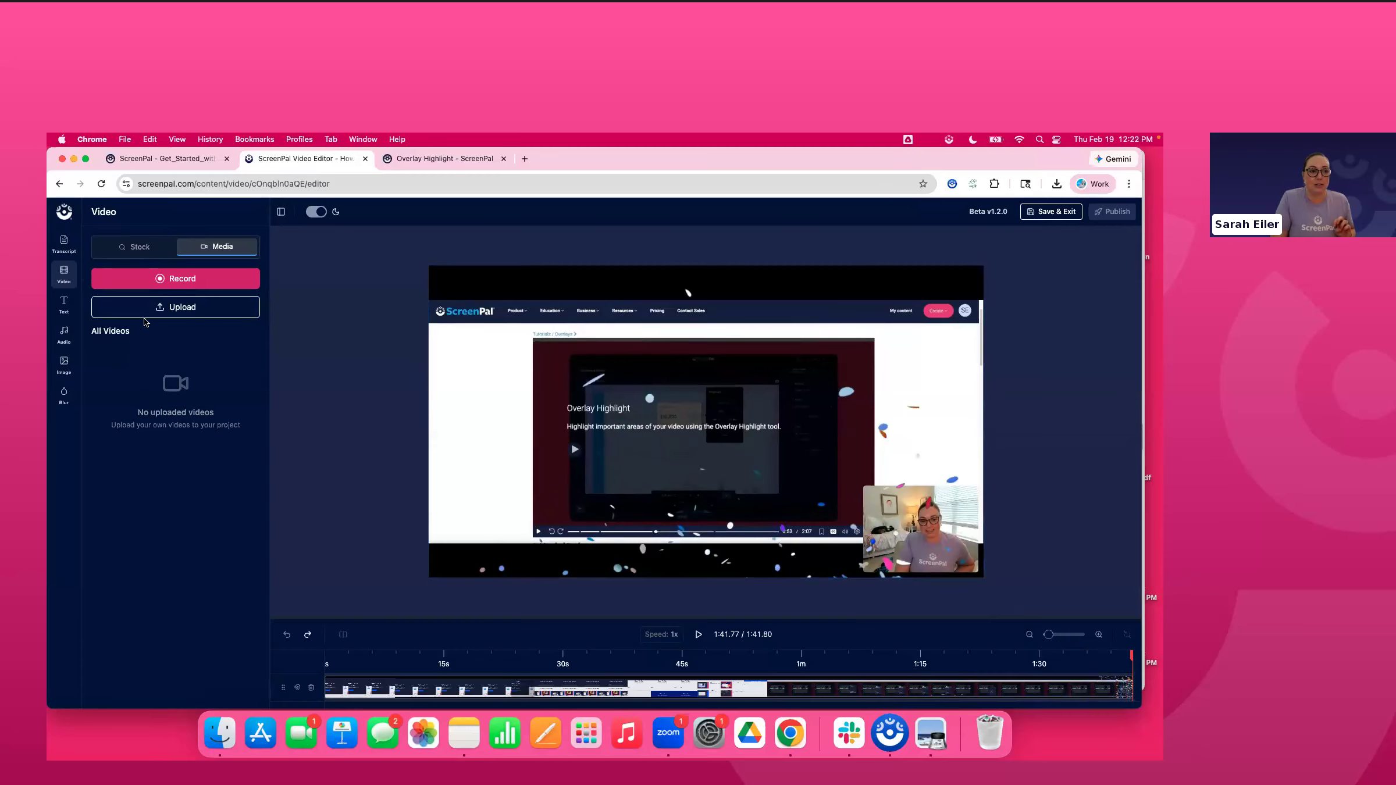
pyautogui.click(175, 308)
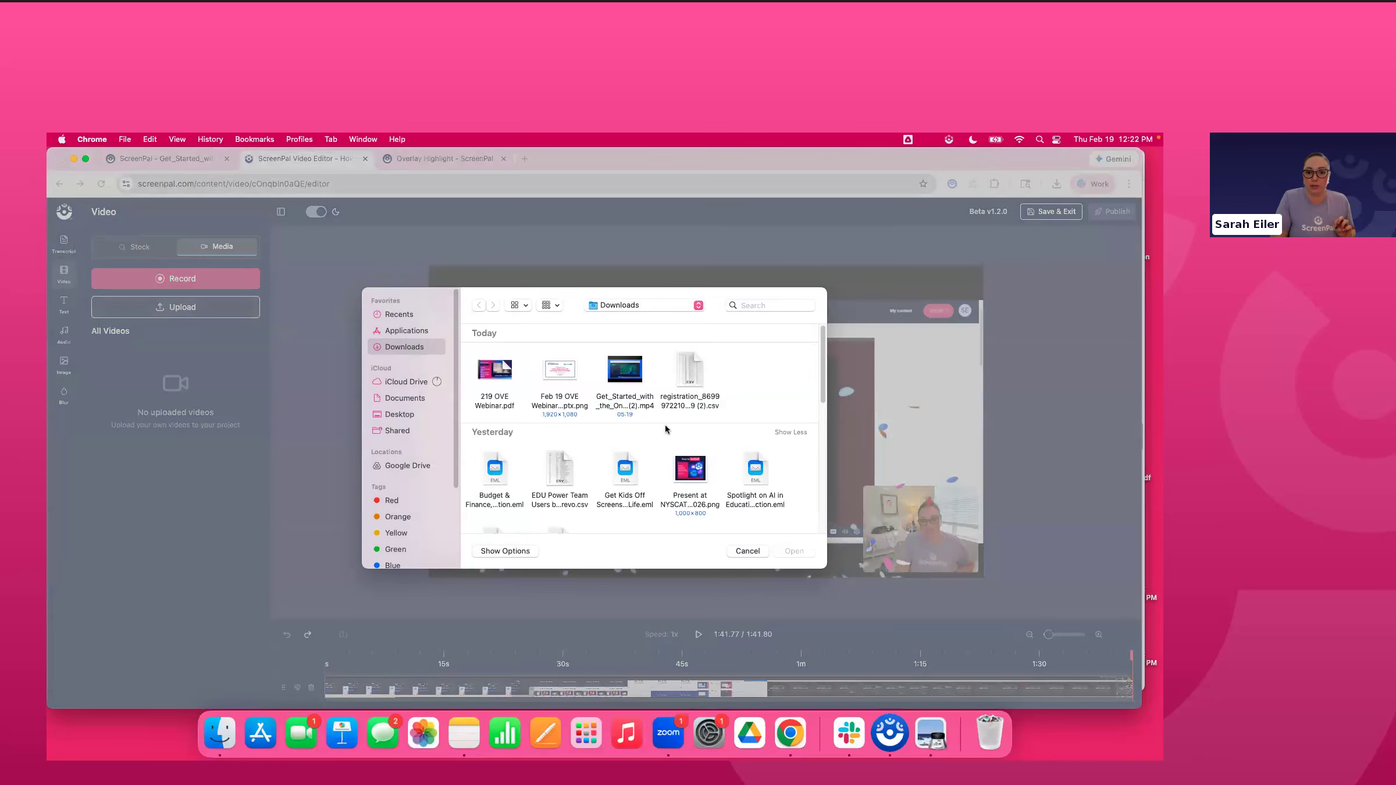
pyautogui.click(627, 402)
pyautogui.click(797, 551)
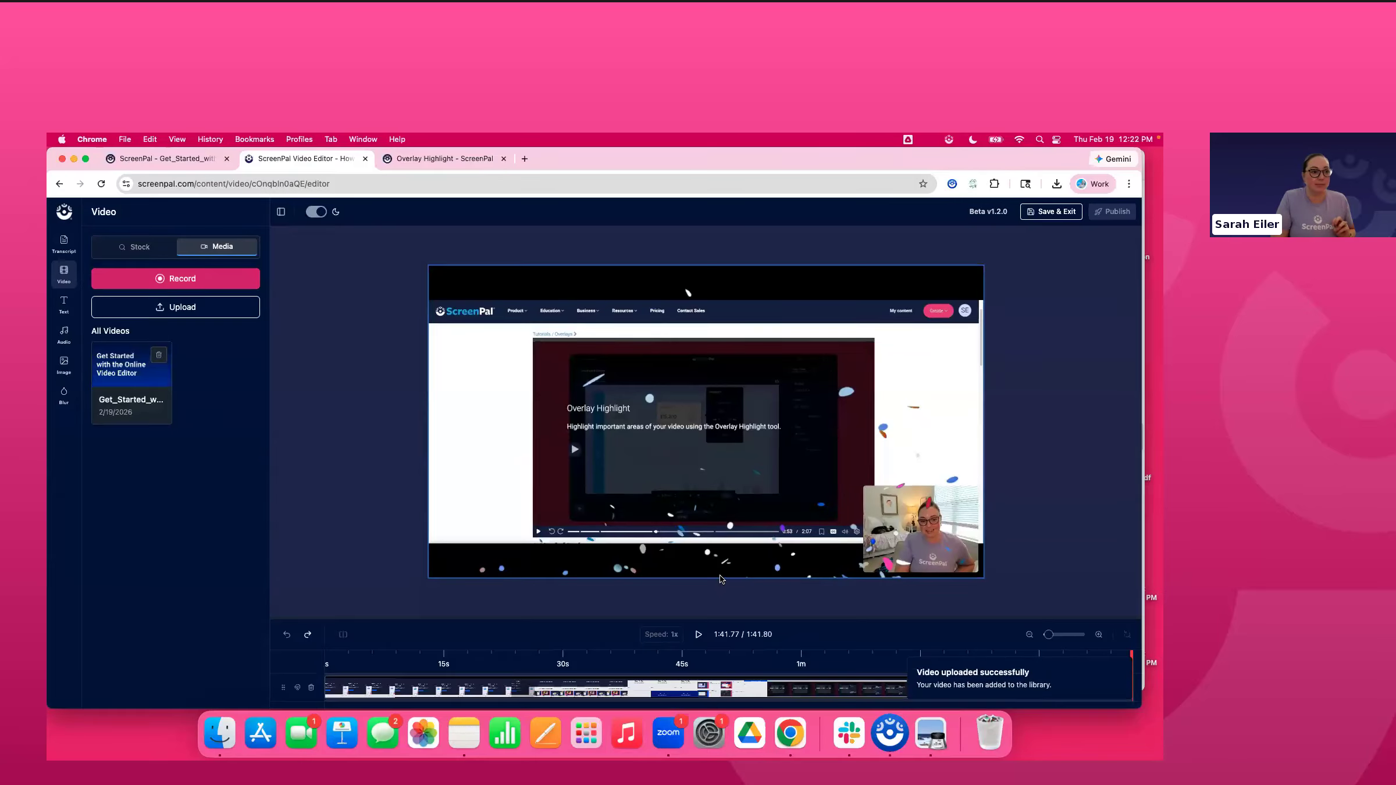
pyautogui.moveTo(130, 383)
pyautogui.moveTo(130, 396); pyautogui.dragTo(301, 529)
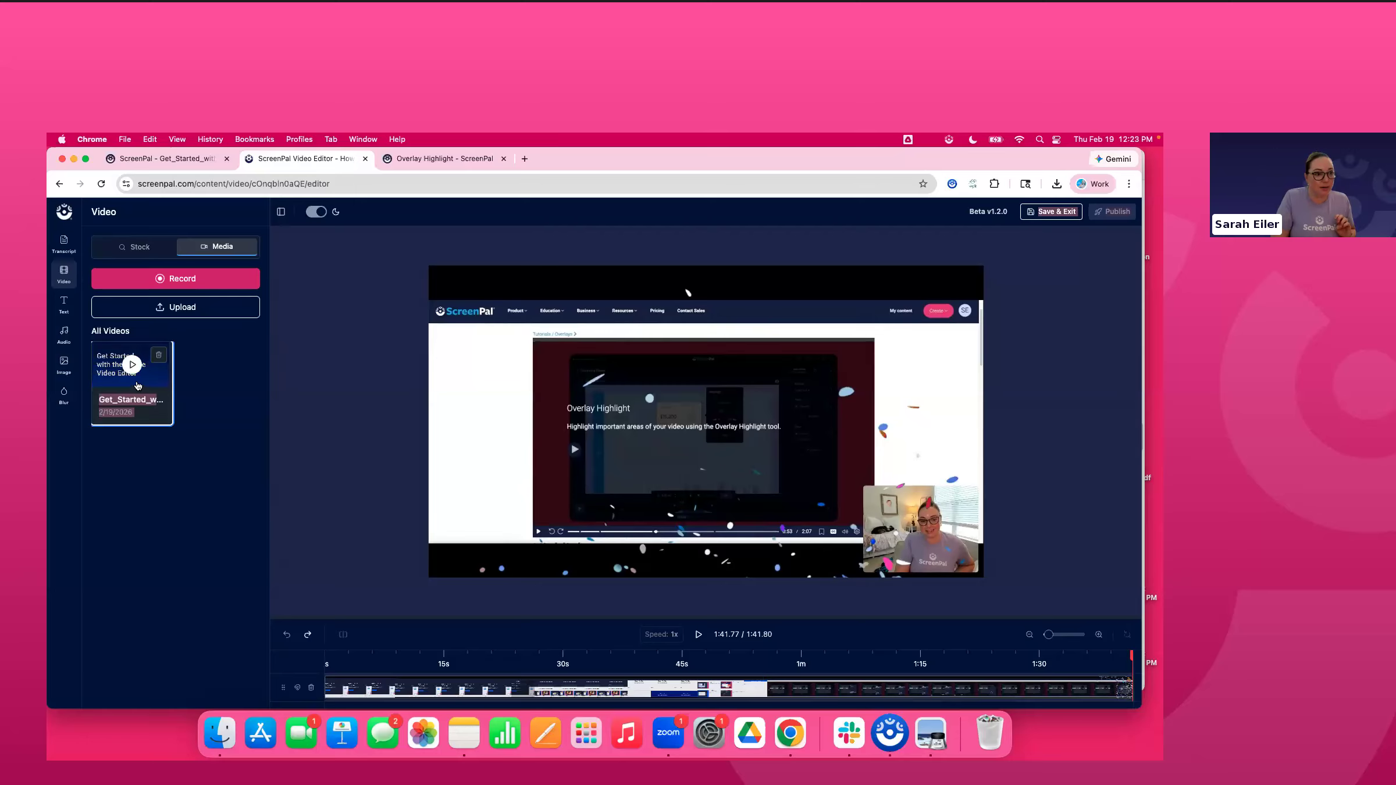
# Search the stock videos for "eating lunch" and add the clip of two women eating at a desk at 1:39.90
pyautogui.click(1118, 658)
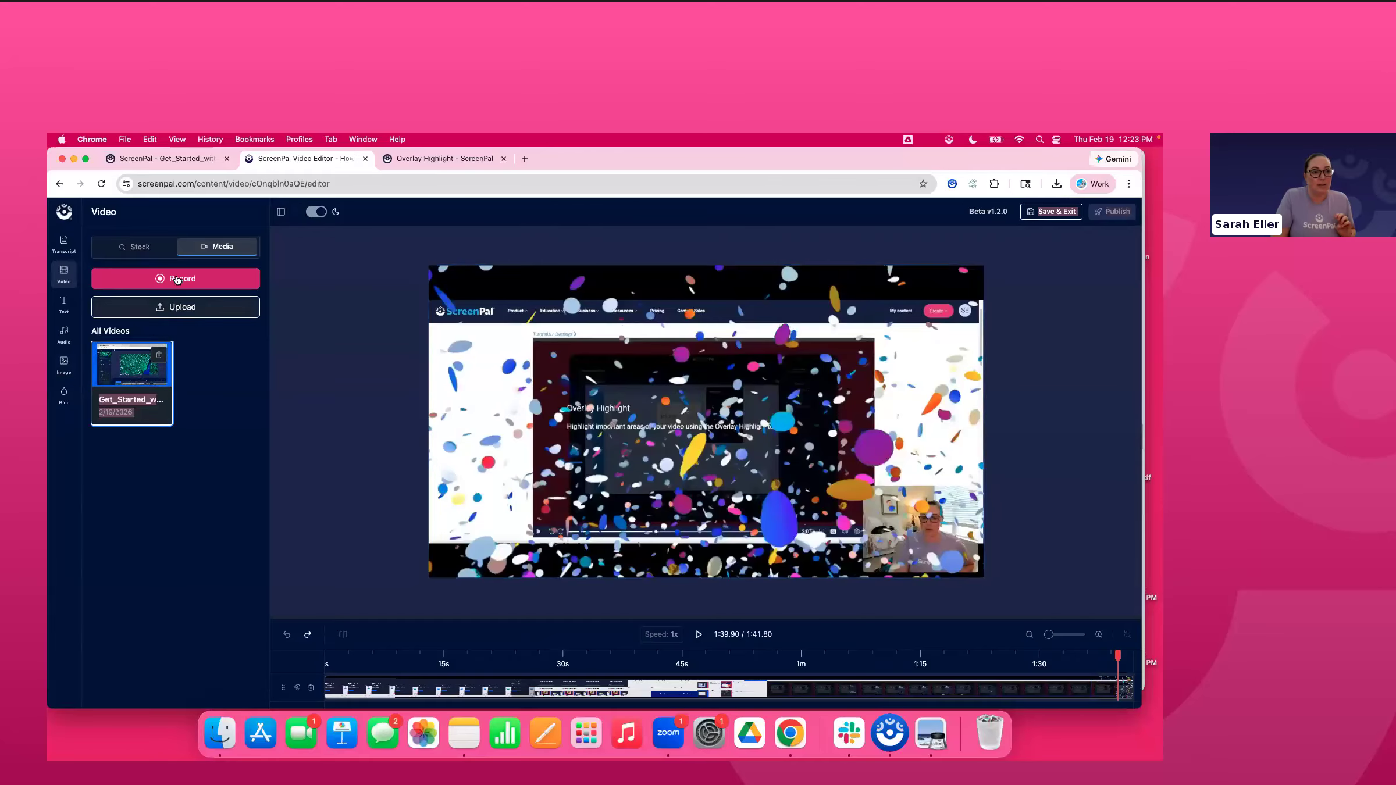
pyautogui.click(139, 247)
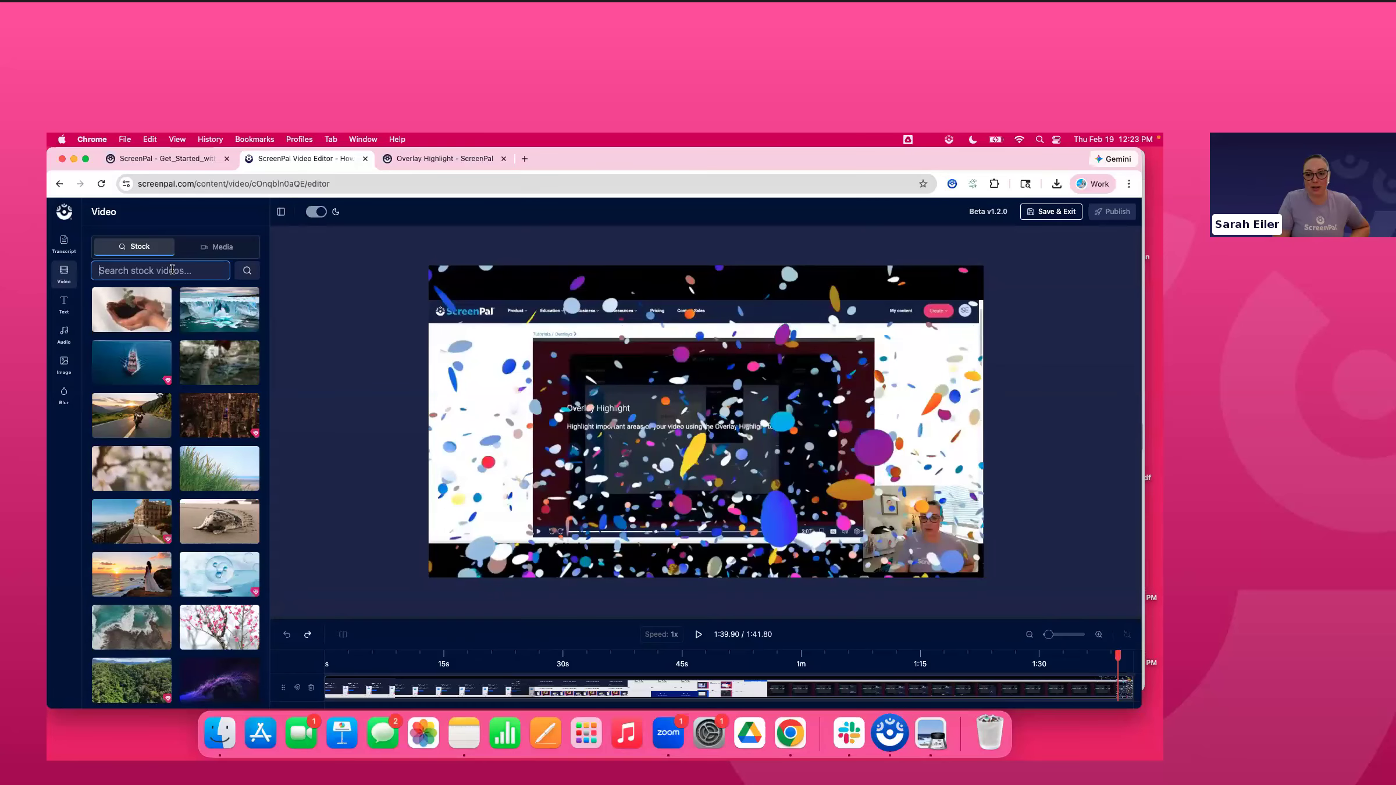
pyautogui.write('e')
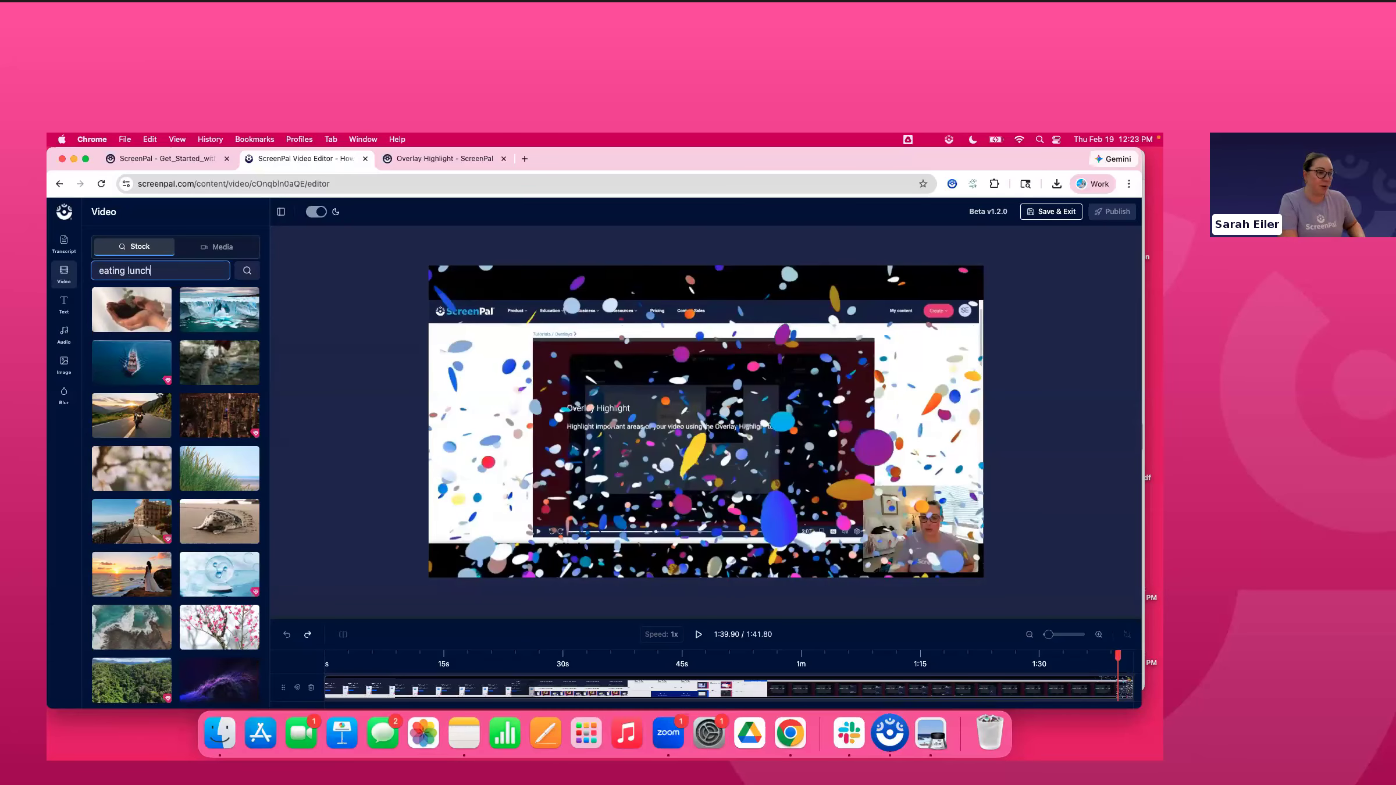
pyautogui.write('ating lunch')
pyautogui.press('Return')
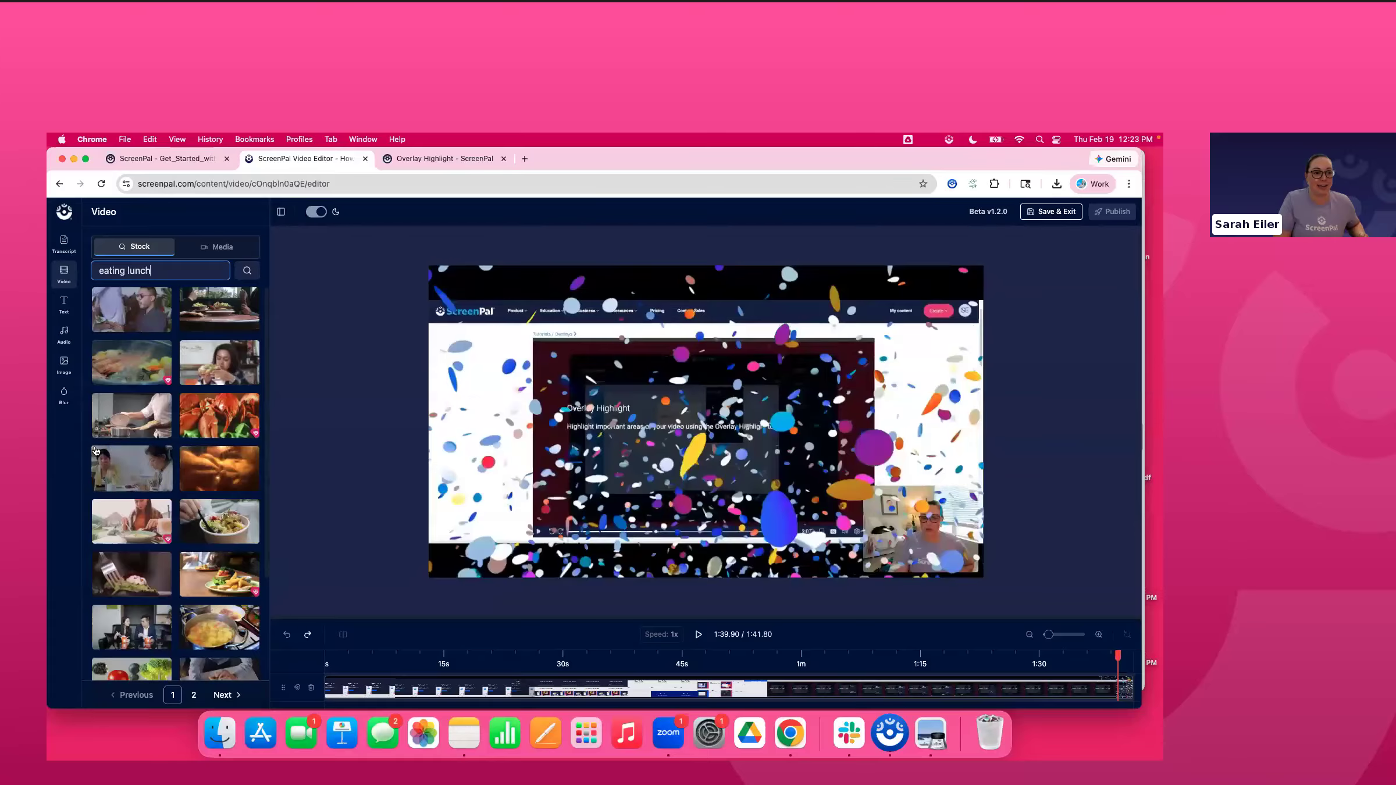
pyautogui.click(116, 471)
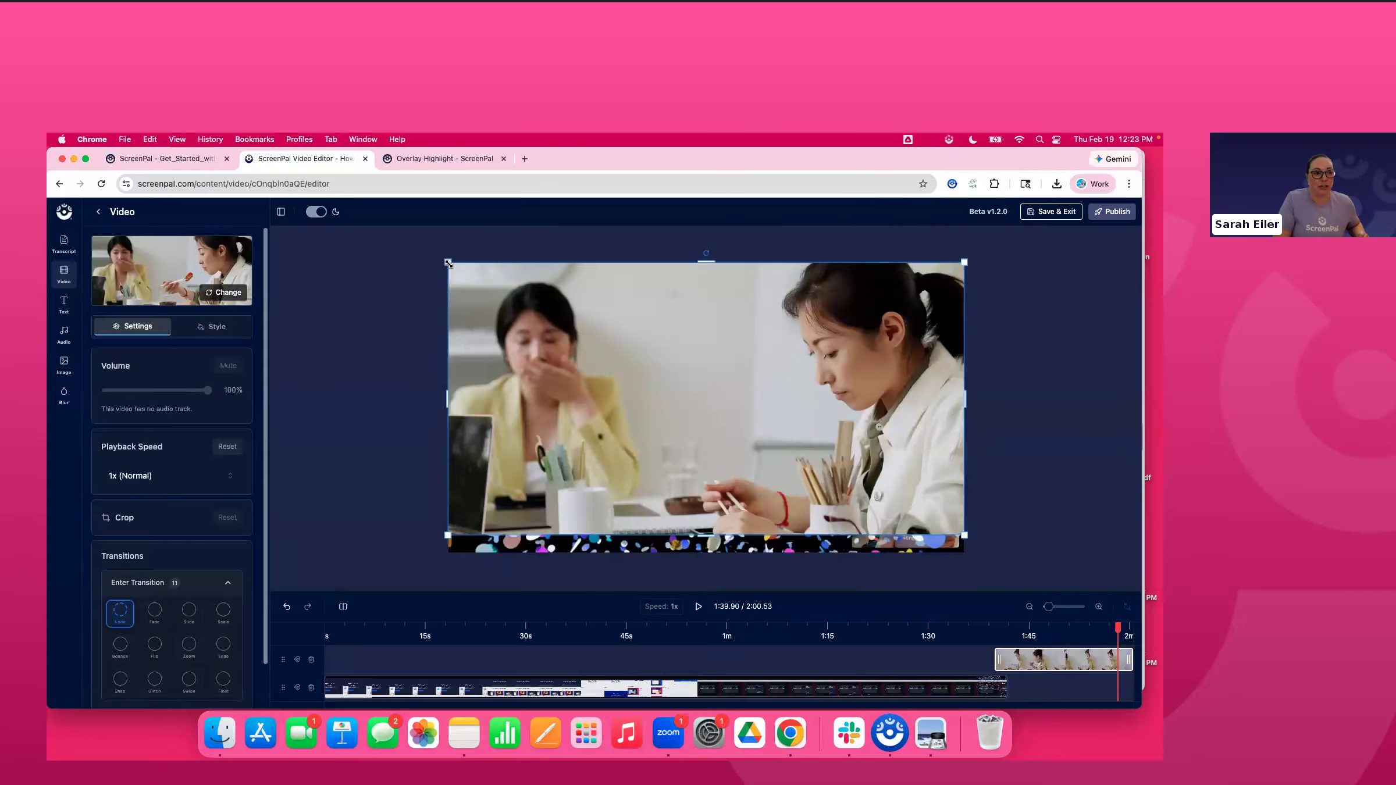
# Shrink the clip of two women eating into the video frame's upper-left corner and apply Slide as its enter and exit transition
pyautogui.moveTo(460, 269); pyautogui.dragTo(779, 438)
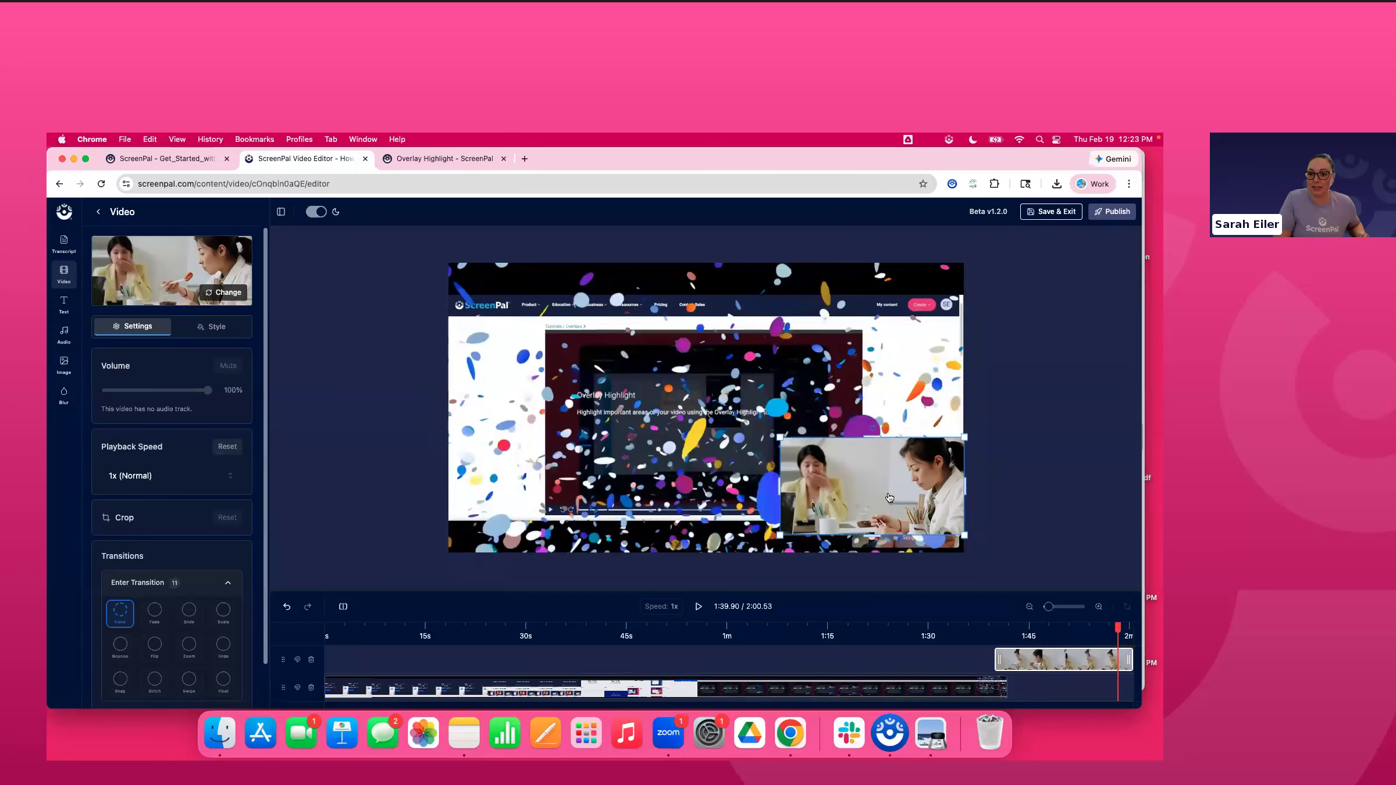
pyautogui.moveTo(670, 425); pyautogui.dragTo(541, 331)
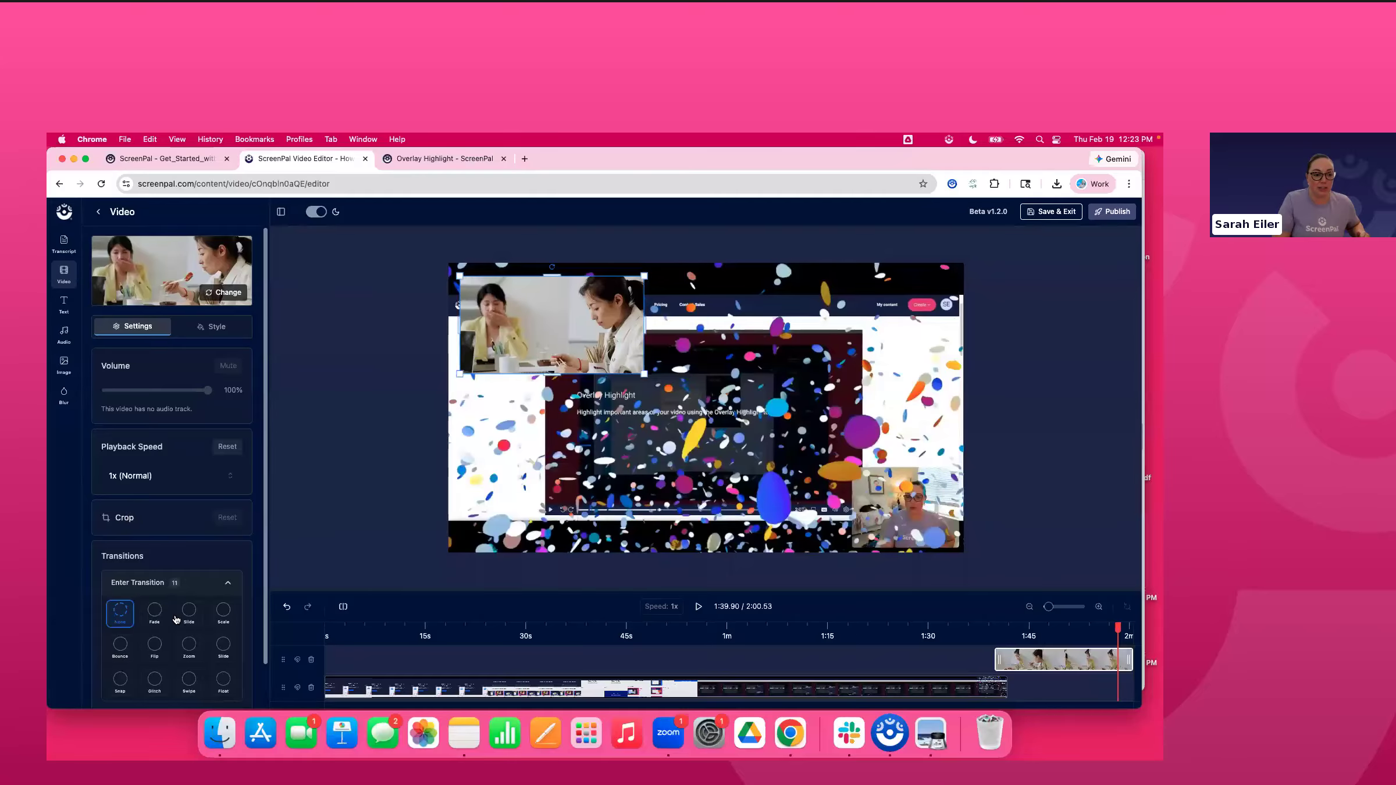
pyautogui.scroll(-2, 152, 605)
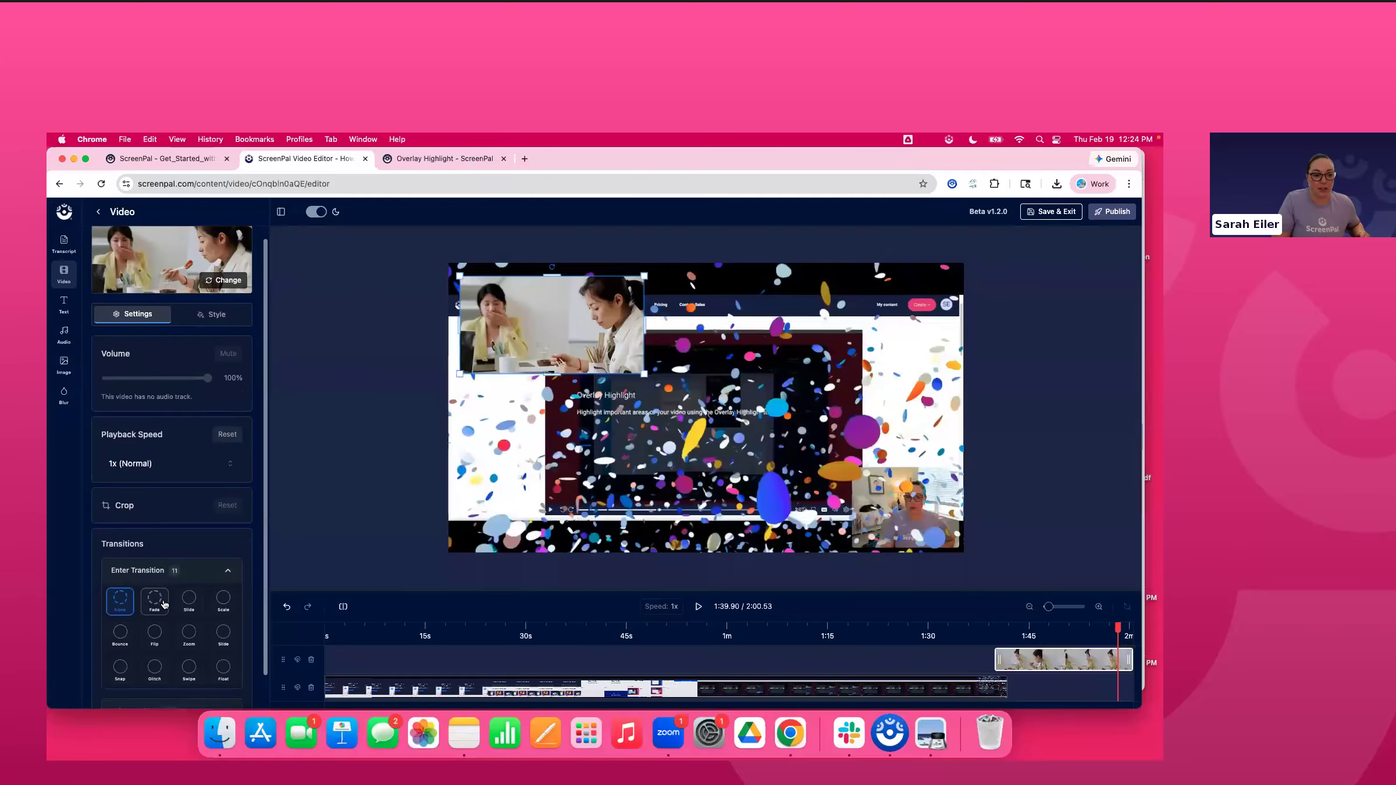
pyautogui.click(196, 568)
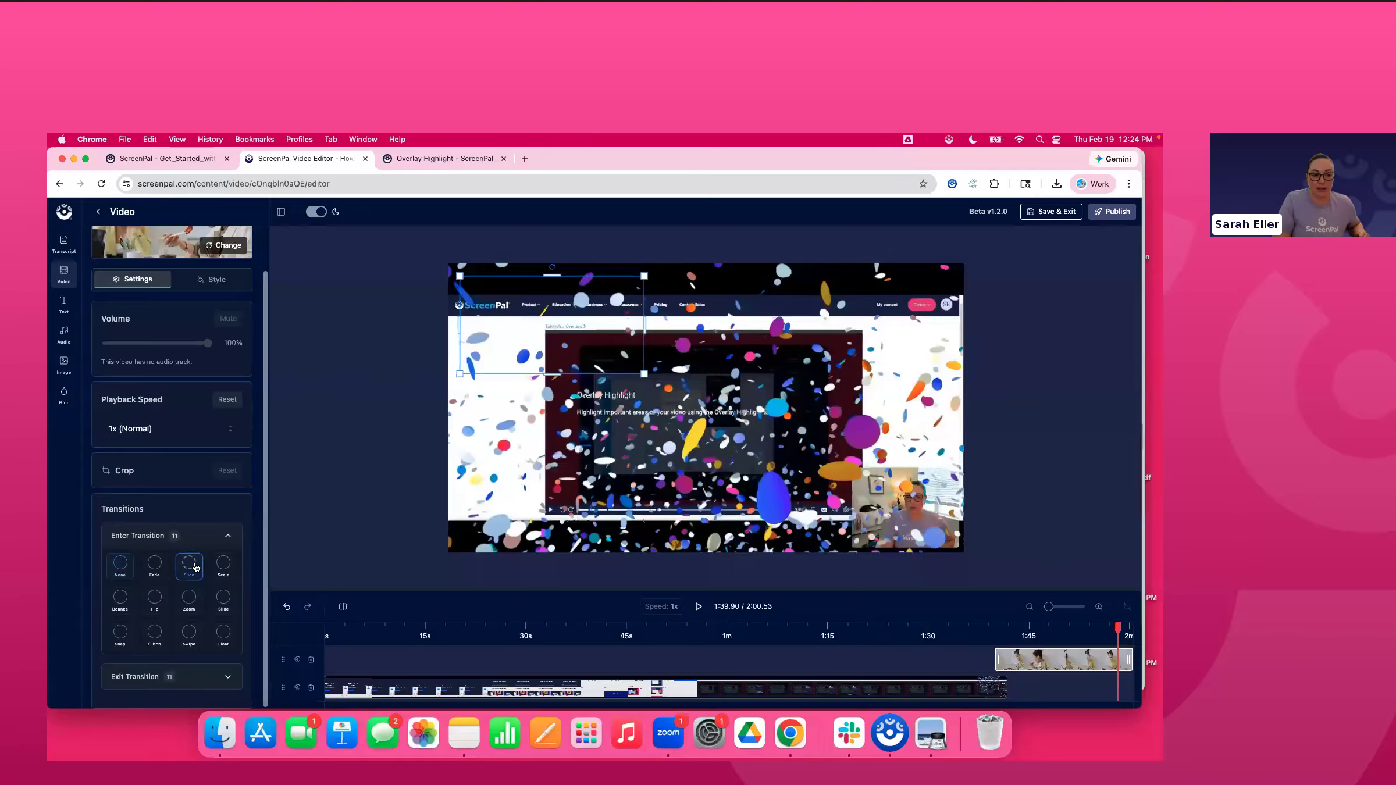
pyautogui.click(227, 677)
pyautogui.scroll(-4, 189, 609)
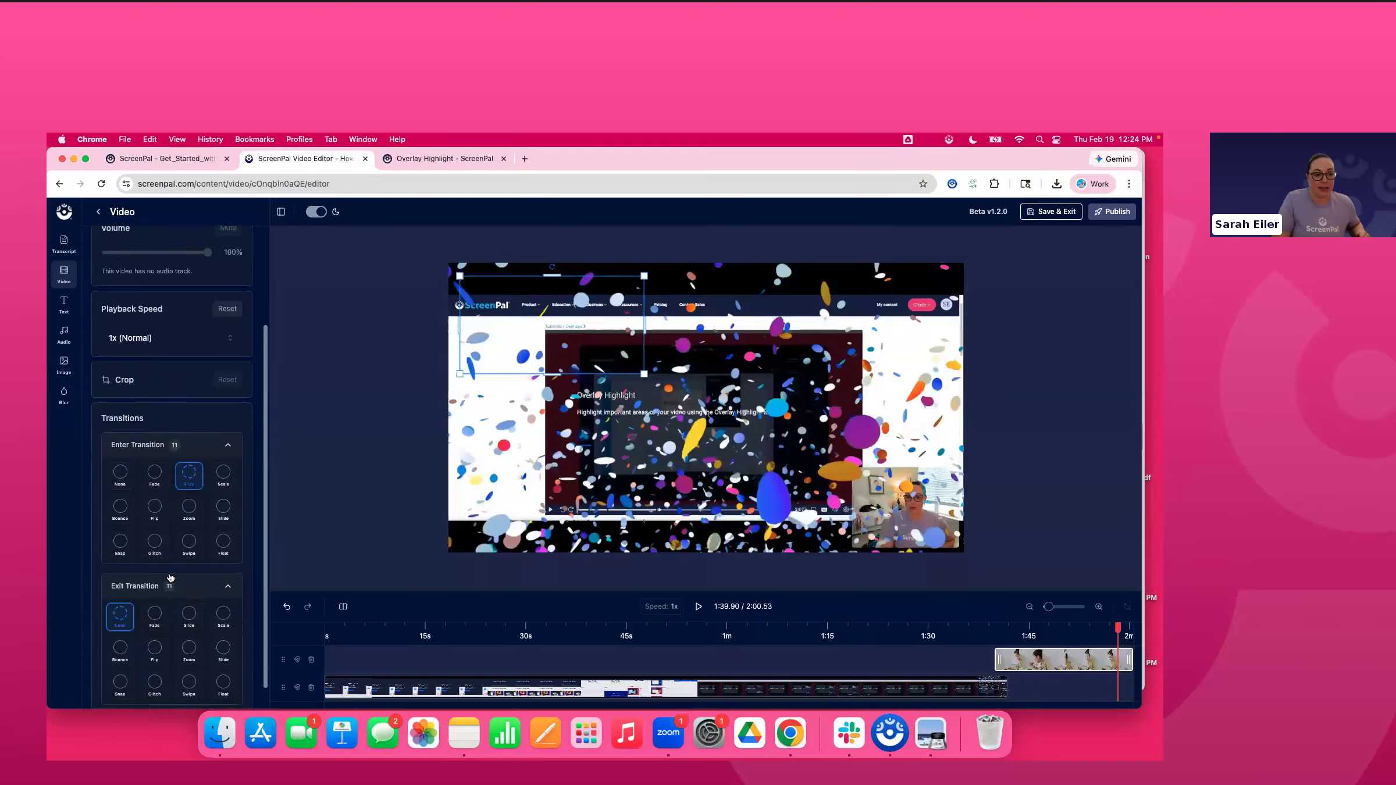
pyautogui.click(189, 605)
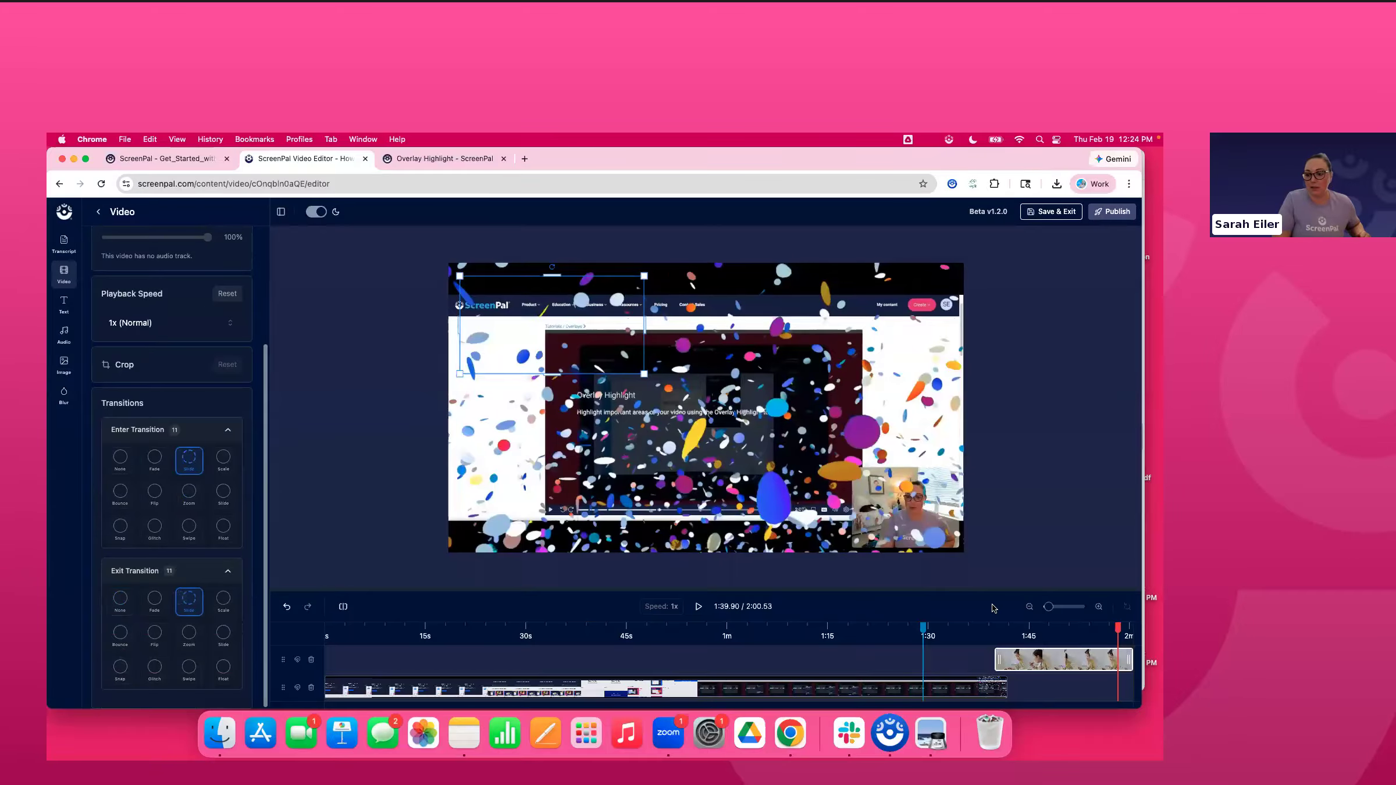
# Play the edit from about 1:39 and scrub to the clip's end to review its Slide transitions
pyautogui.moveTo(1119, 629); pyautogui.dragTo(990, 644)
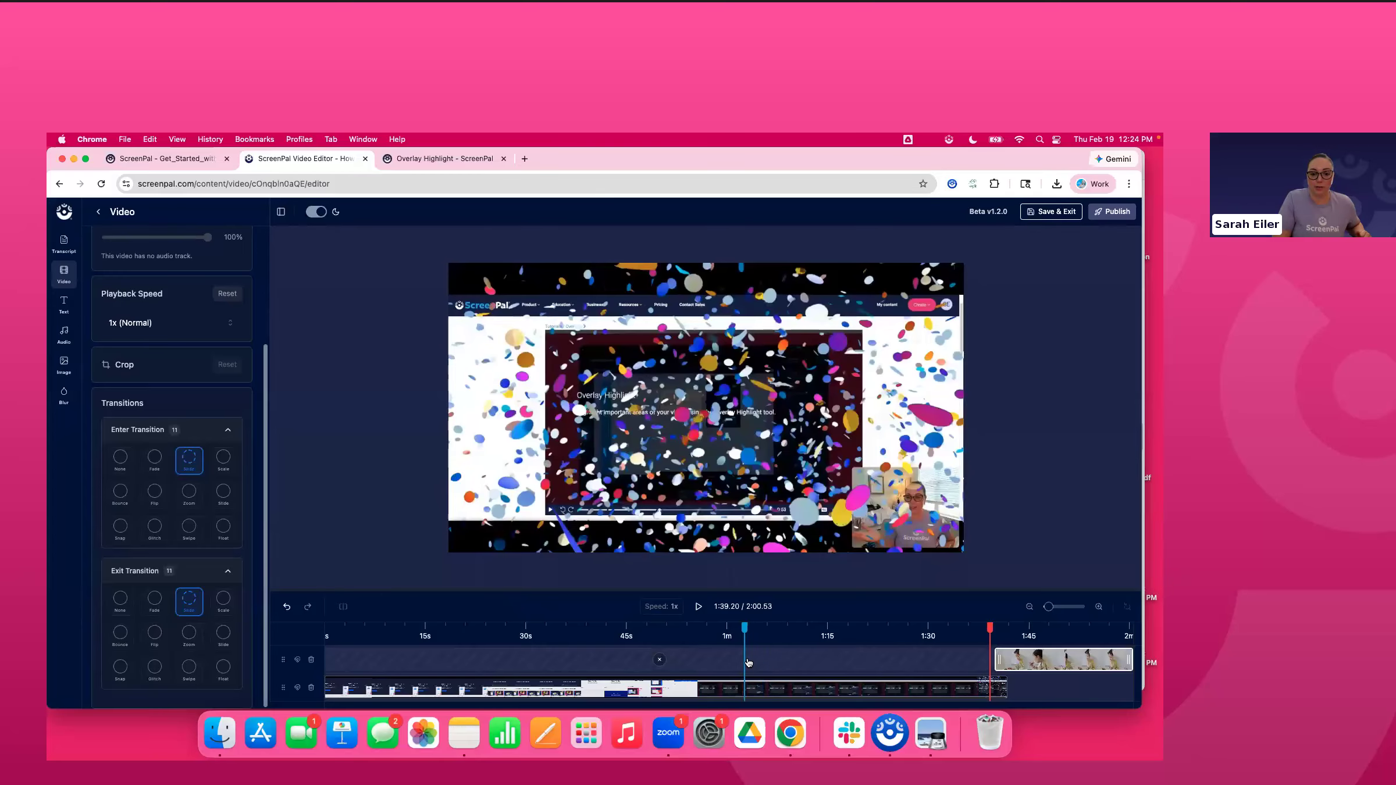
pyautogui.click(695, 607)
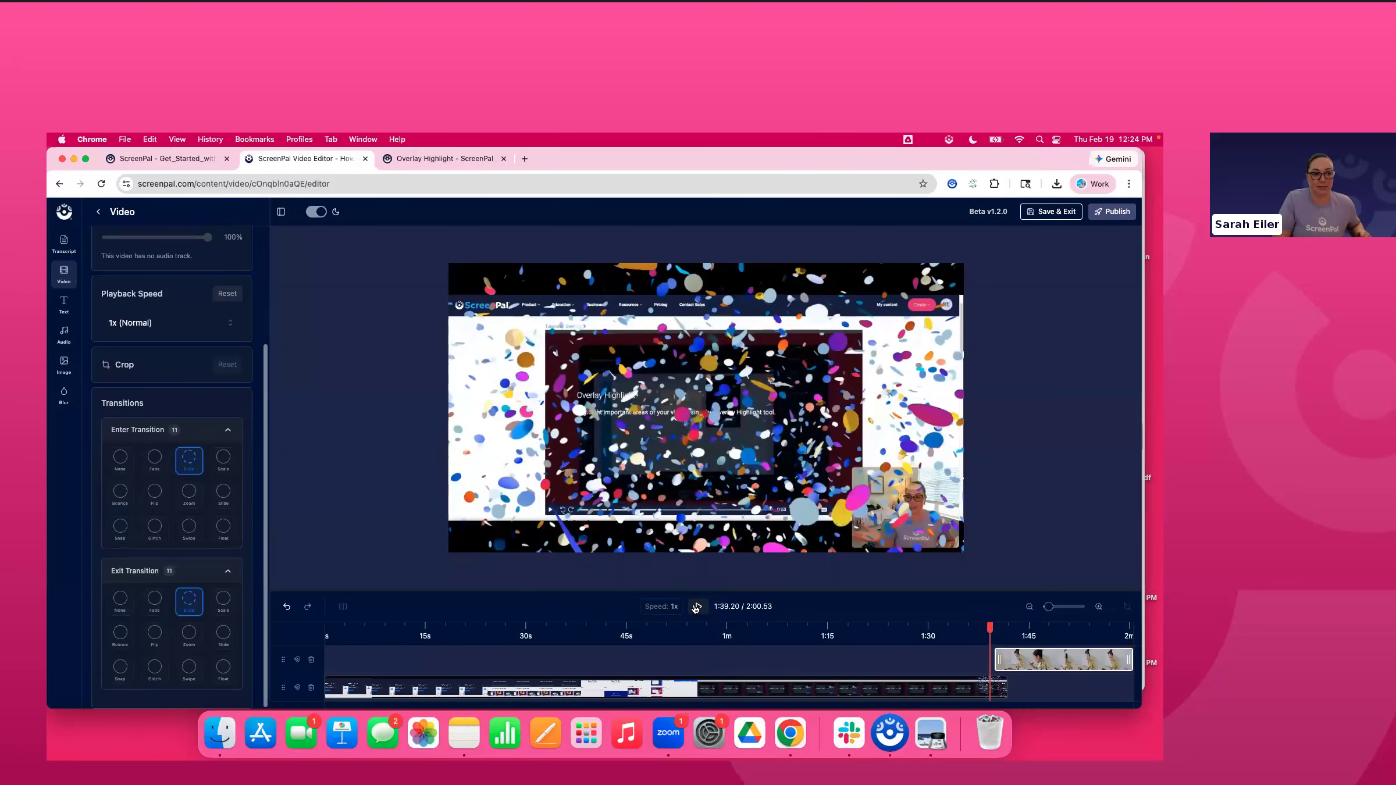
pyautogui.click(699, 608)
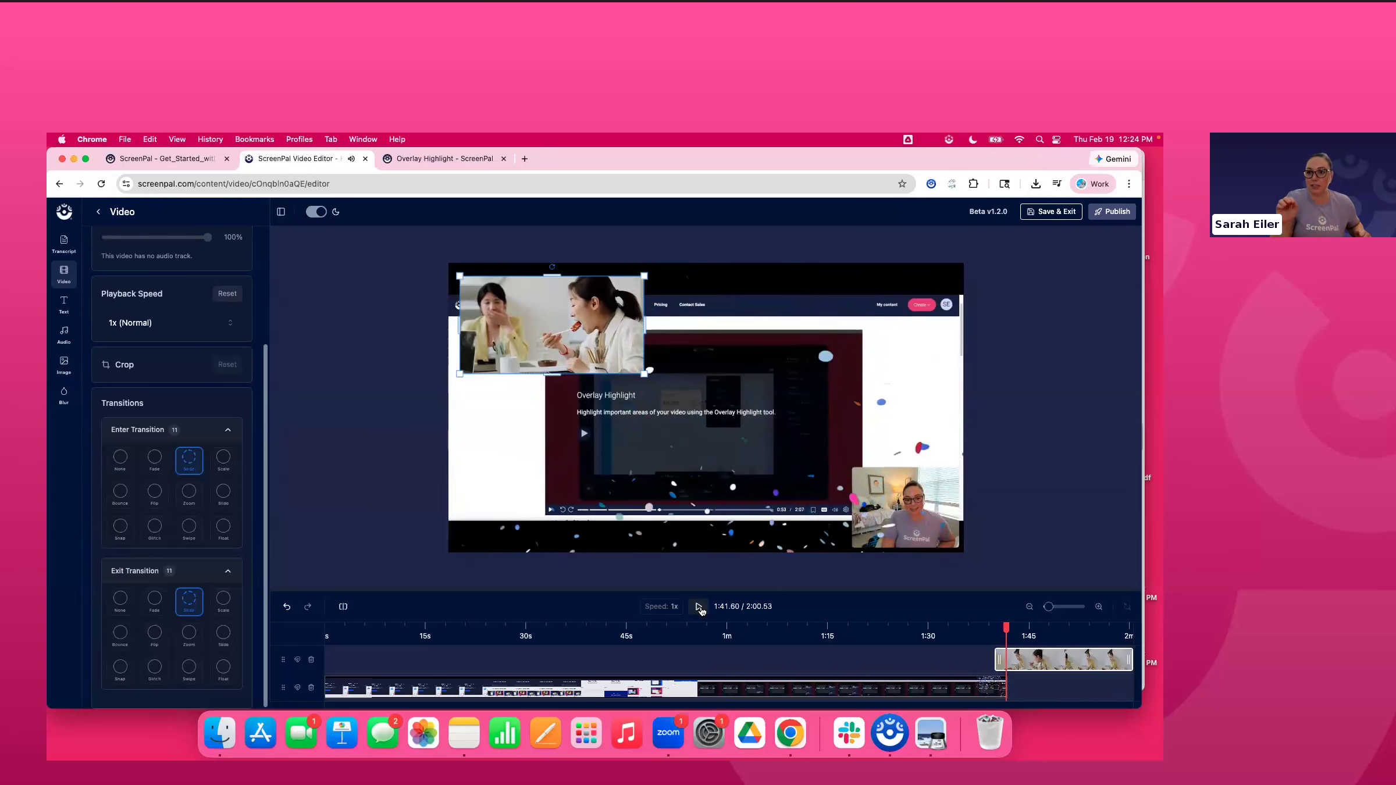
pyautogui.click(699, 606)
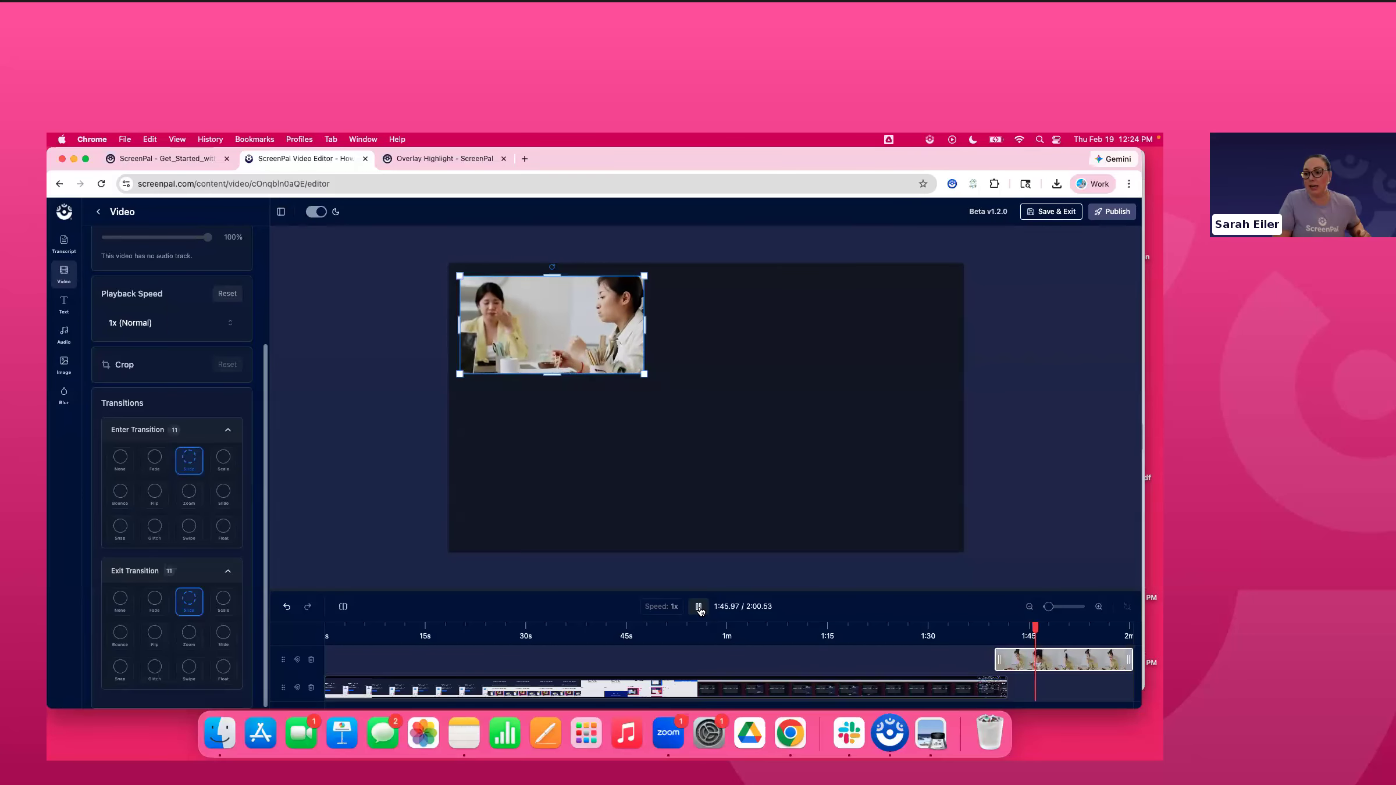
pyautogui.moveTo(1045, 629); pyautogui.dragTo(1121, 630)
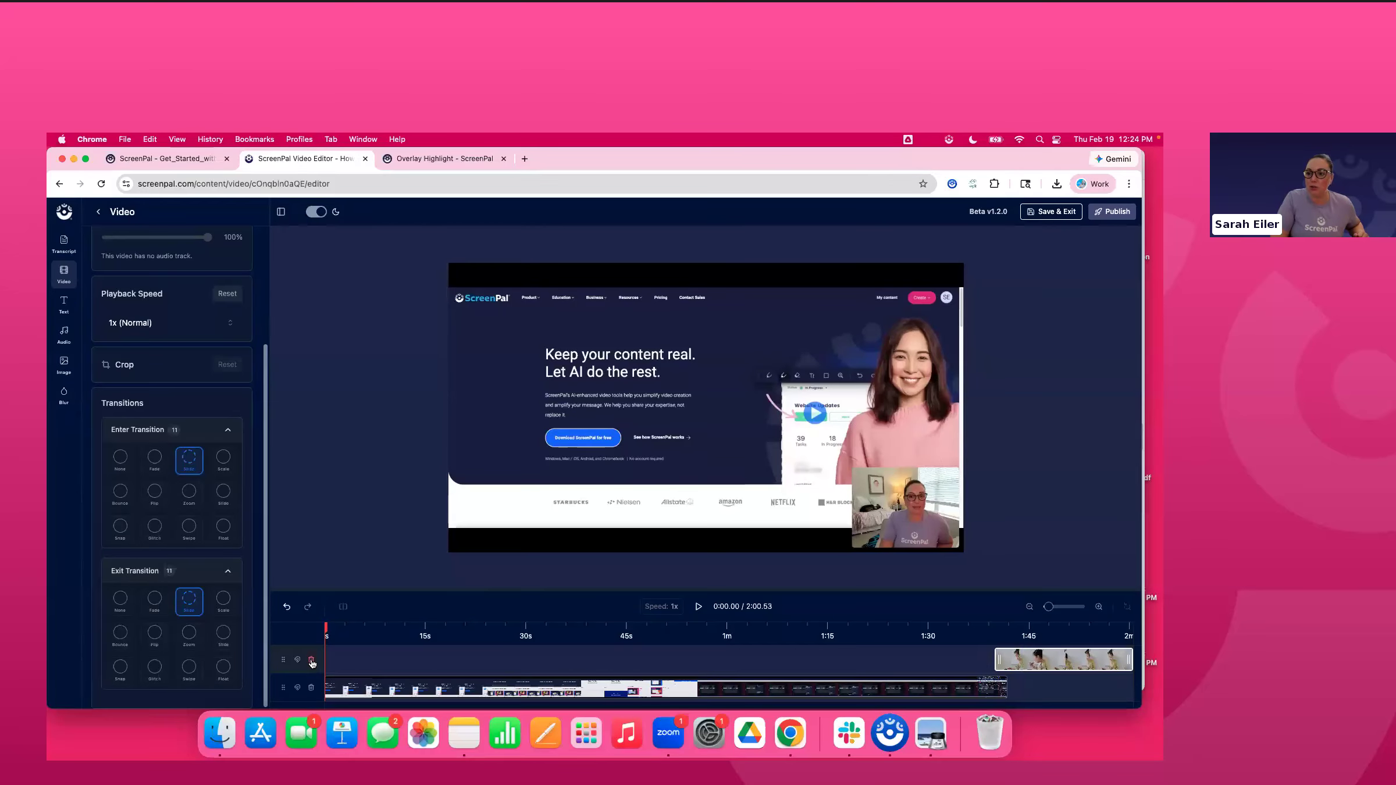
# Delete the timeline track holding the clip of two women eating
pyautogui.click(1011, 665)
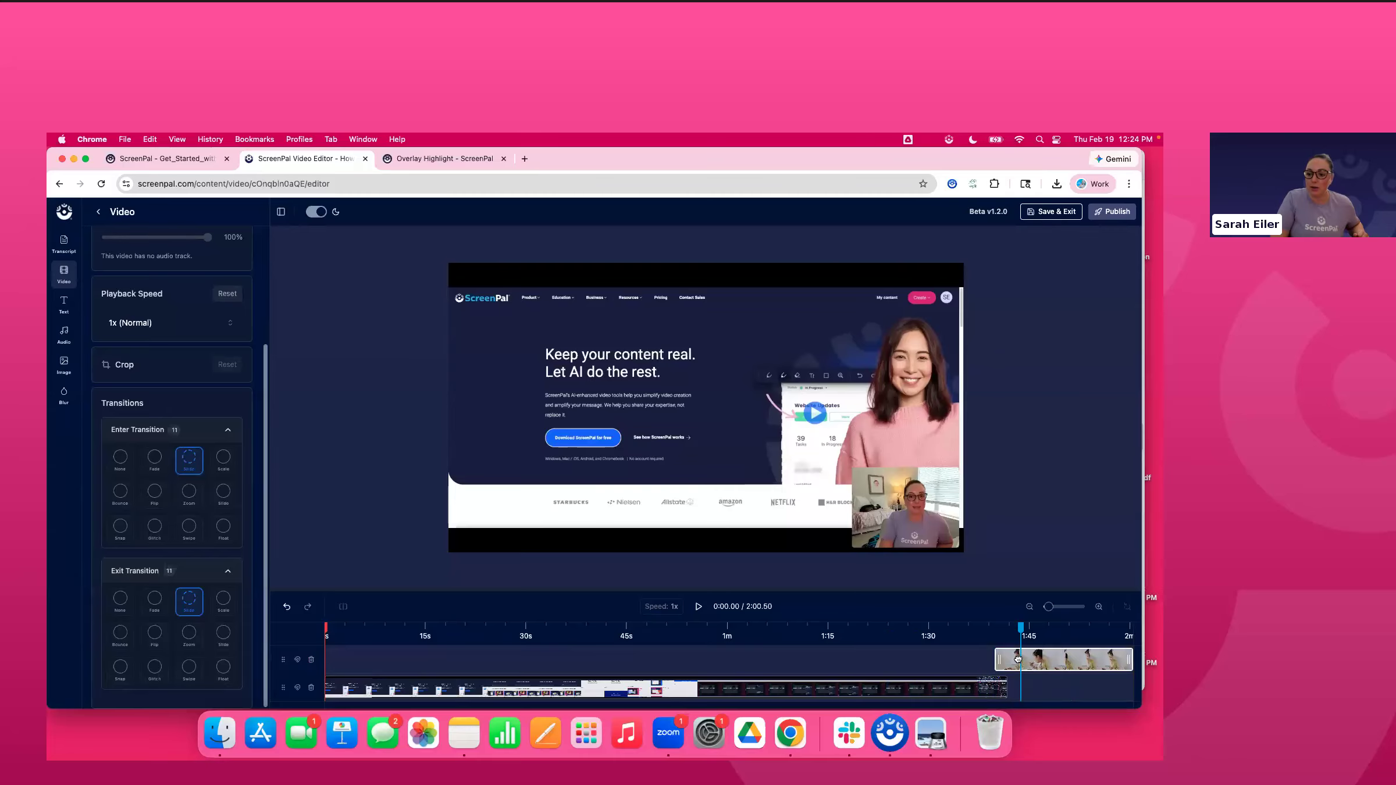
pyautogui.click(312, 661)
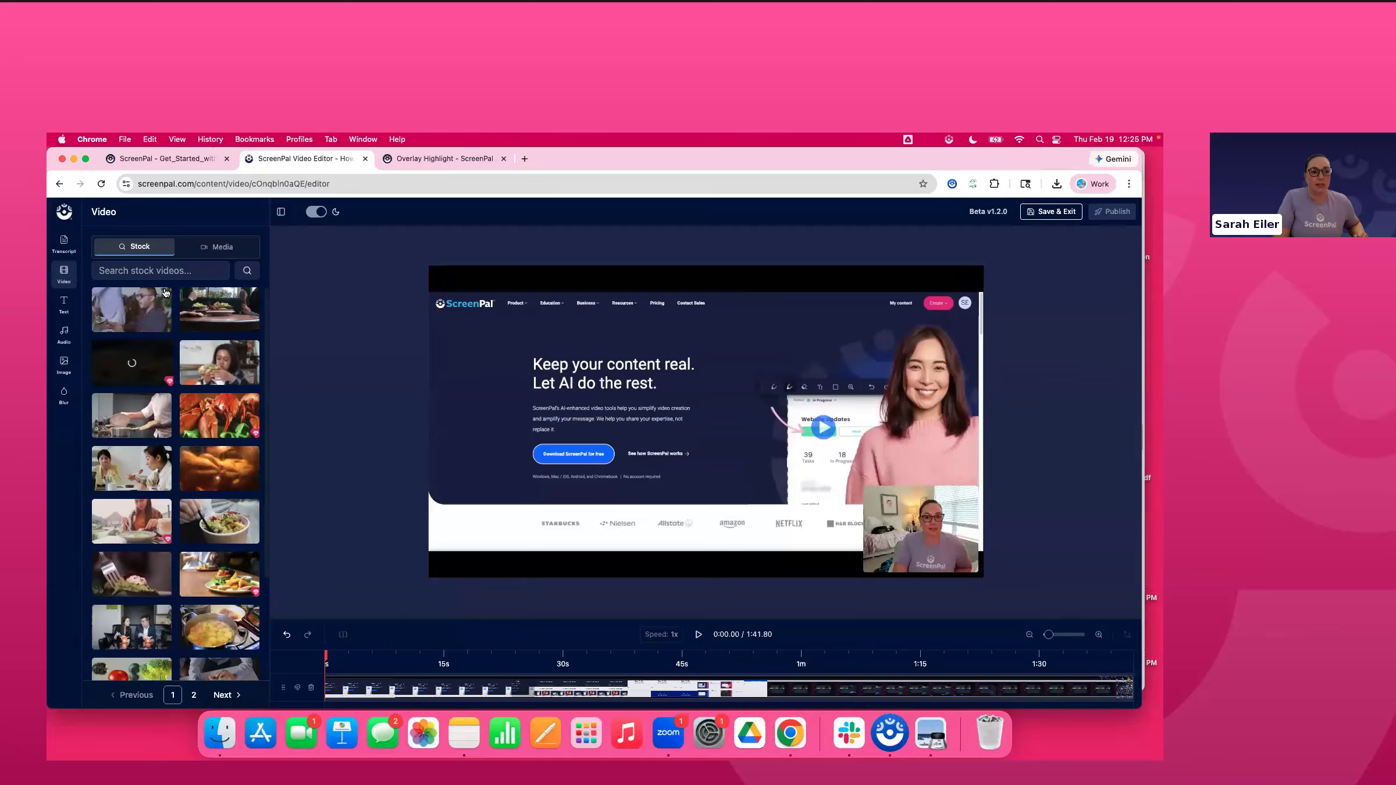
# Search the stock videos for "students in classroom" and add the clip of a teacher with young pupils at 0:00
pyautogui.click(180, 272)
pyautogui.write('classroom')
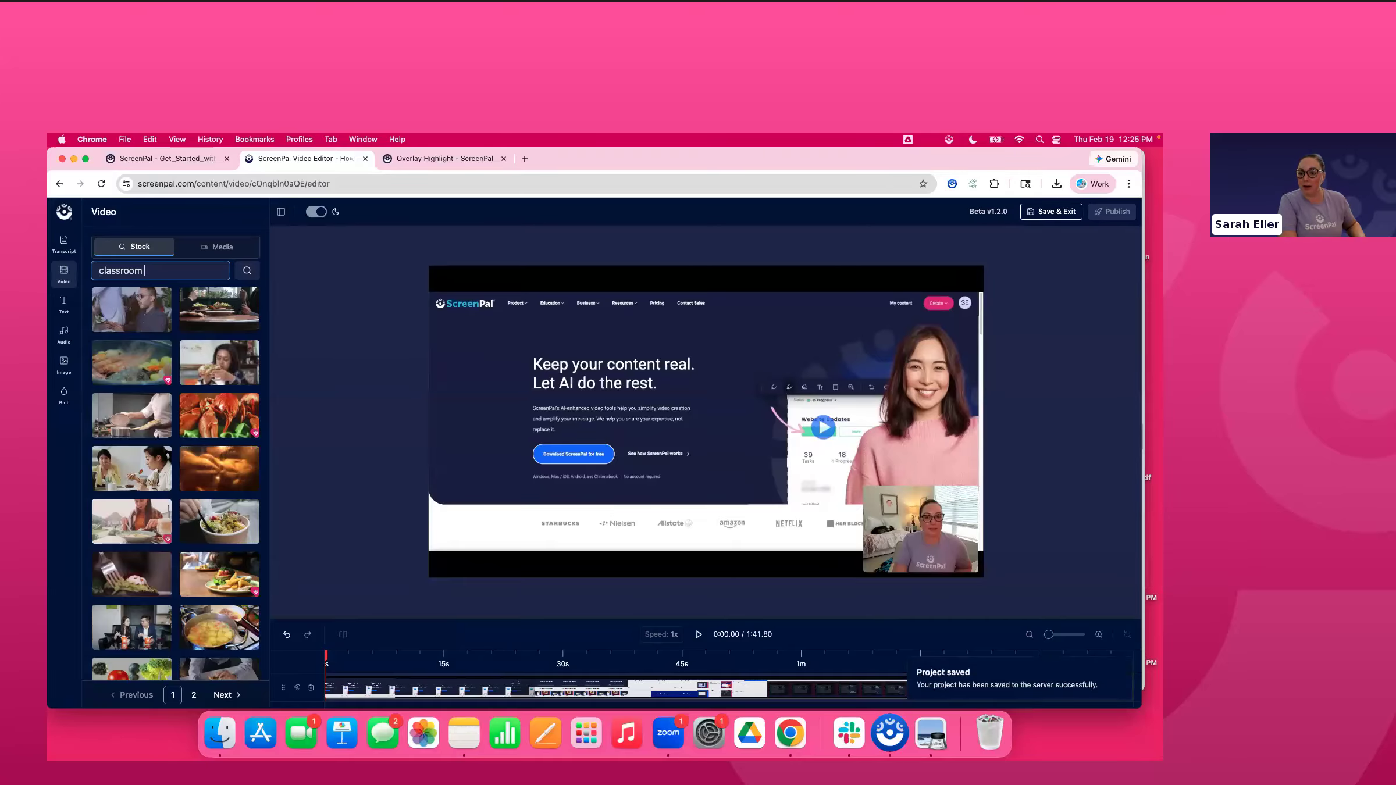
pyautogui.press('BackSpace')
pyautogui.press('BackSpace')
pyautogui.press('BackSpace')
pyautogui.press('BackSpace')
pyautogui.press('BackSpace')
pyautogui.write('students in classroom')
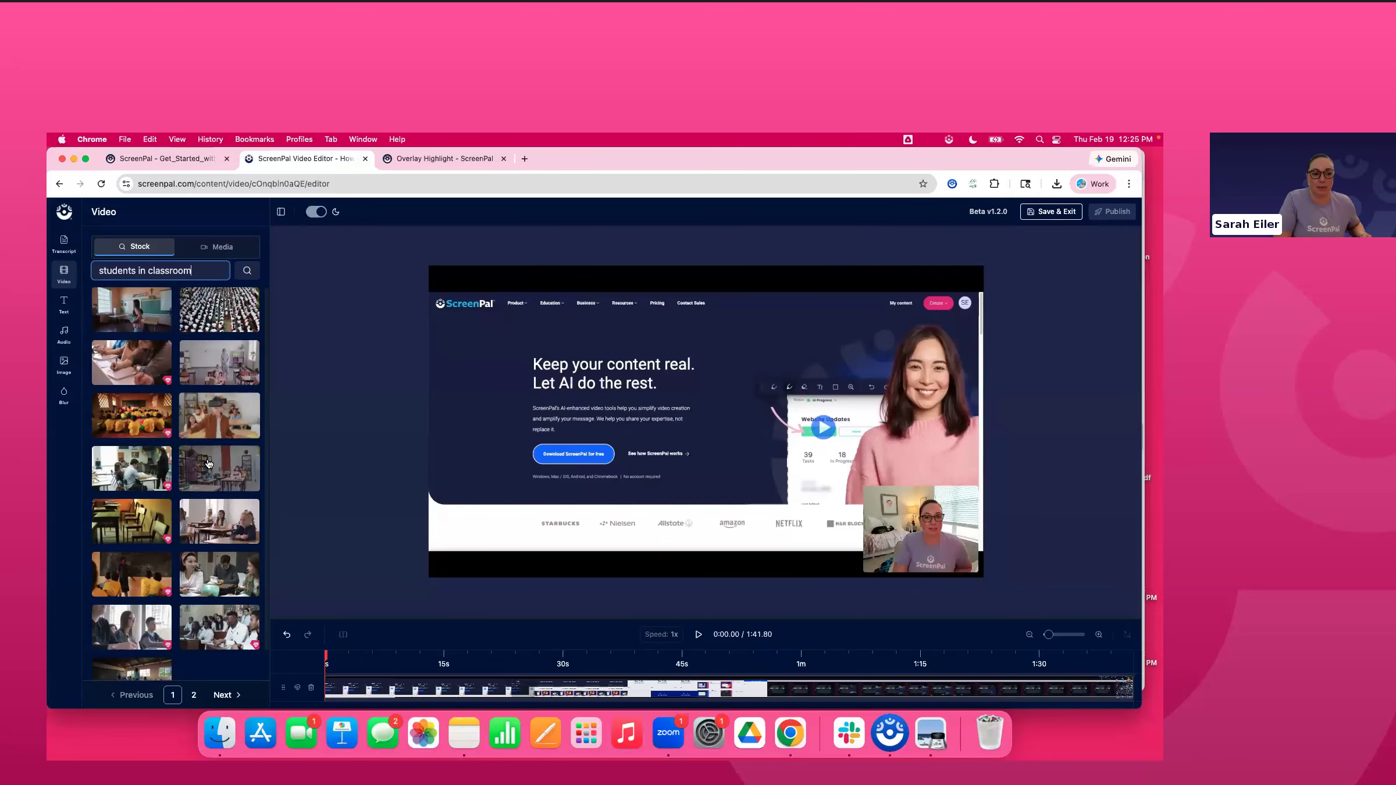
pyautogui.click(210, 463)
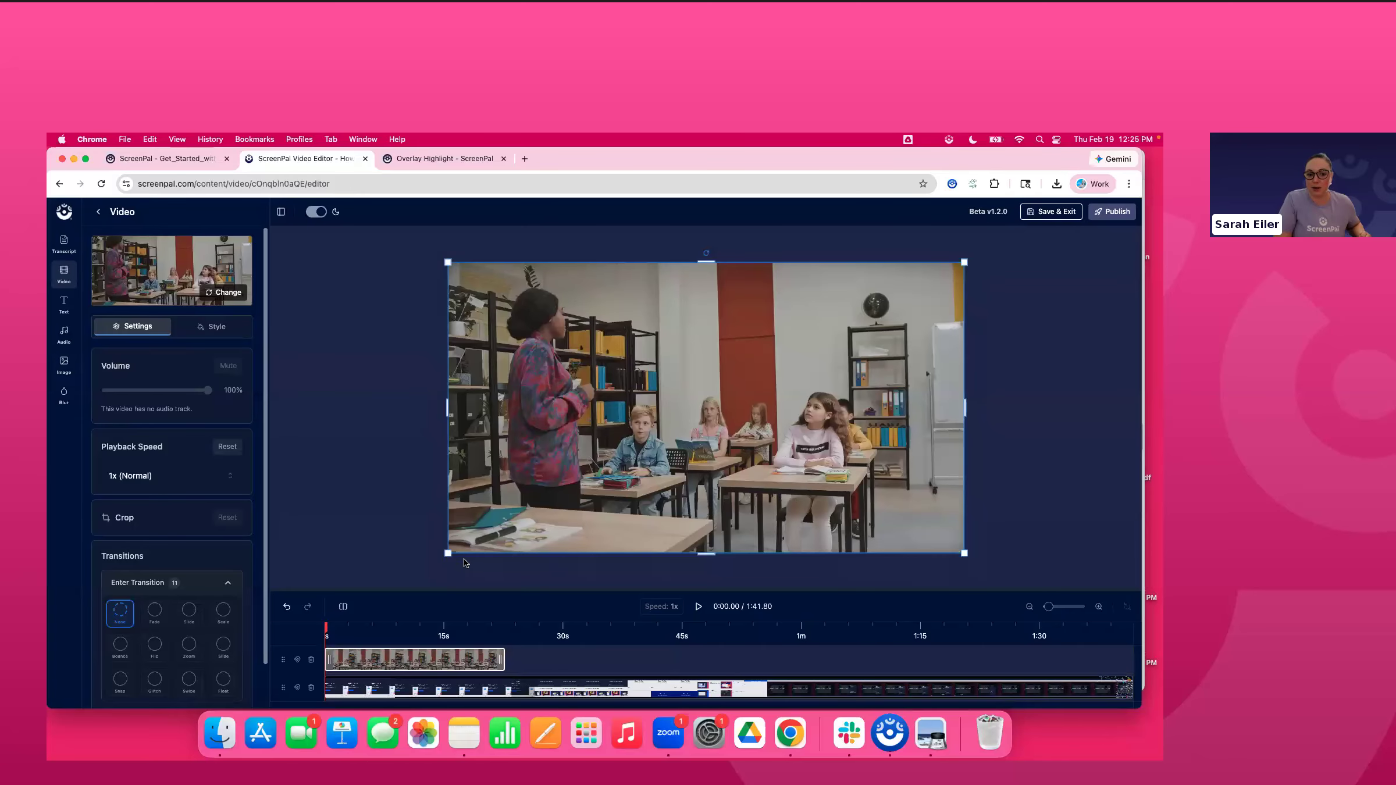
# Shrink the classroom clip into the video frame's upper-right area and shorten it to about 10 seconds
pyautogui.moveTo(449, 554); pyautogui.dragTo(735, 395)
pyautogui.moveTo(899, 343); pyautogui.dragTo(880, 363)
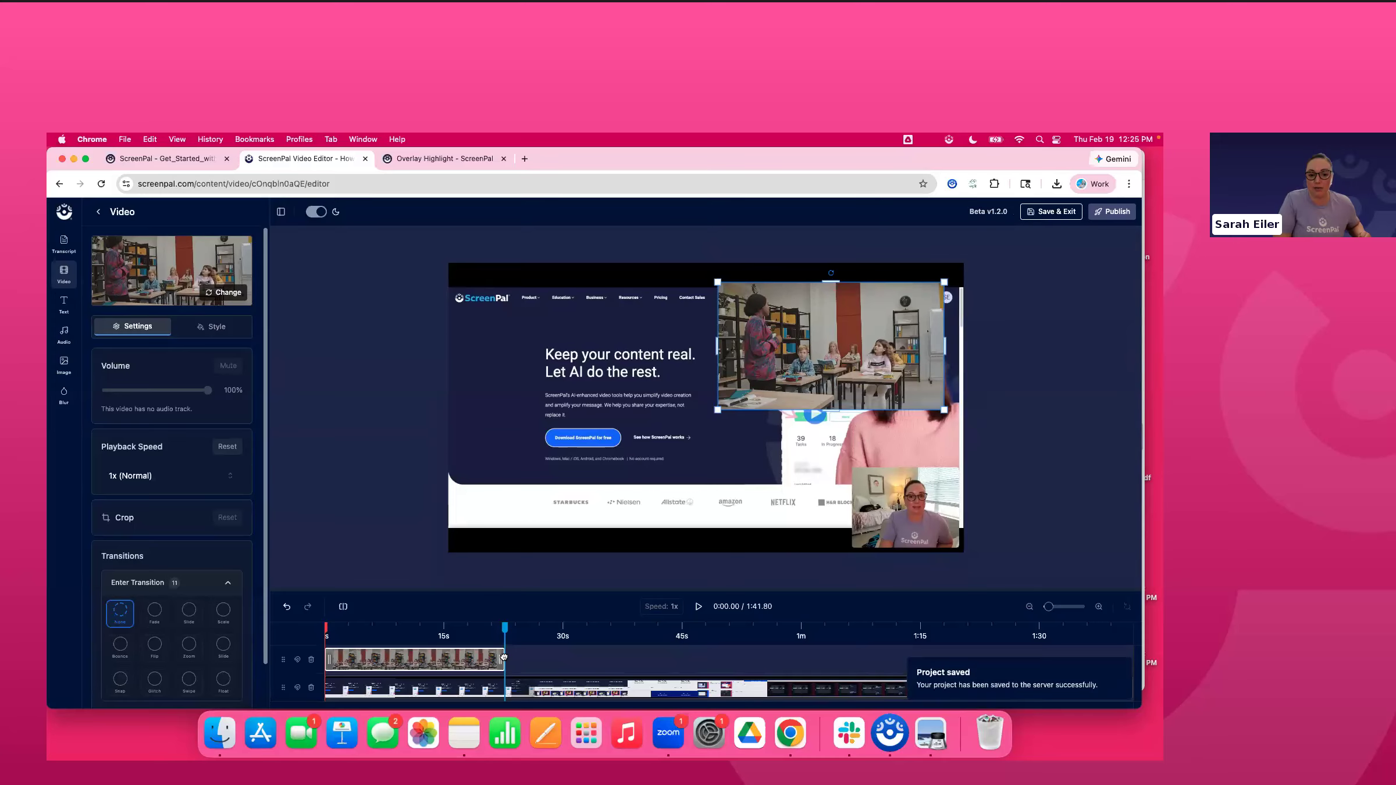
pyautogui.moveTo(503, 659); pyautogui.dragTo(405, 664)
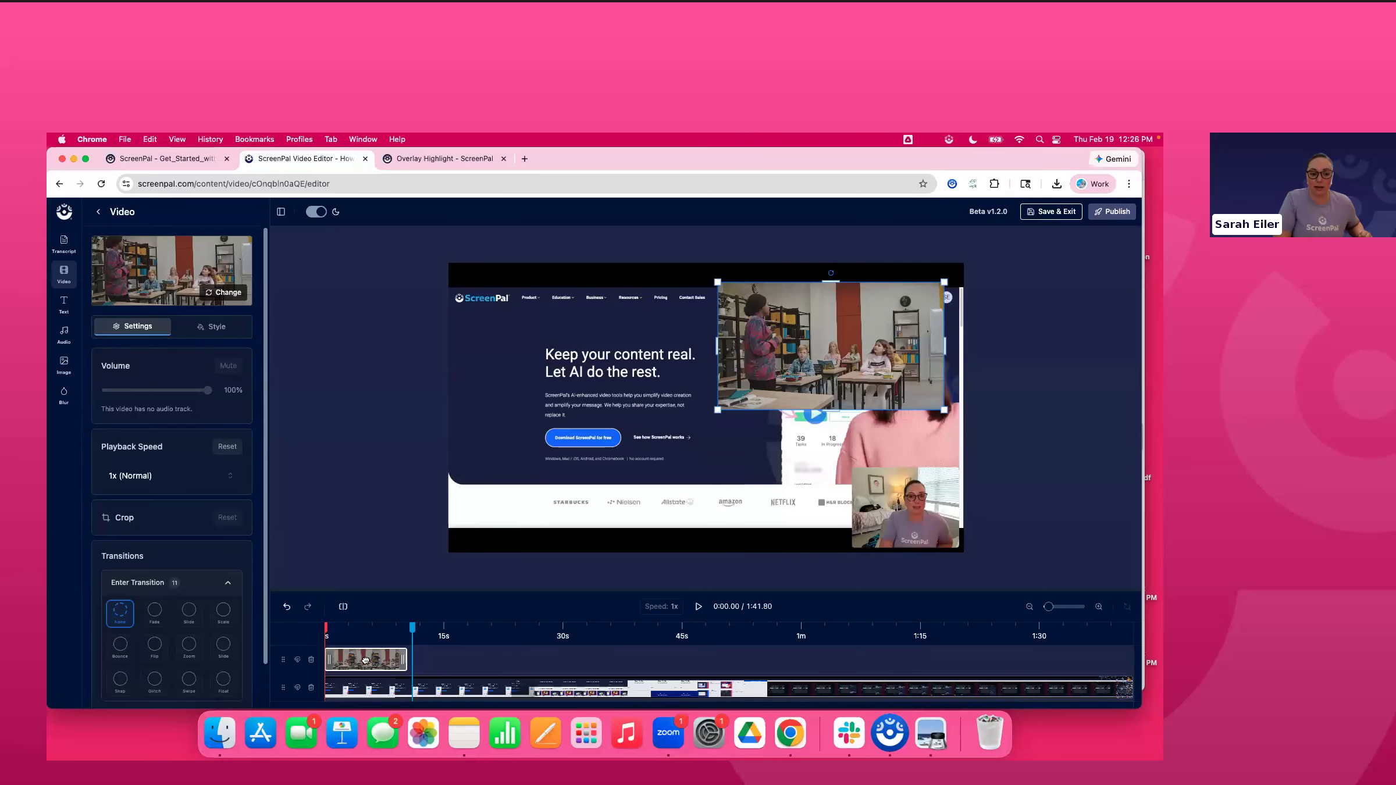
pyautogui.click(396, 658)
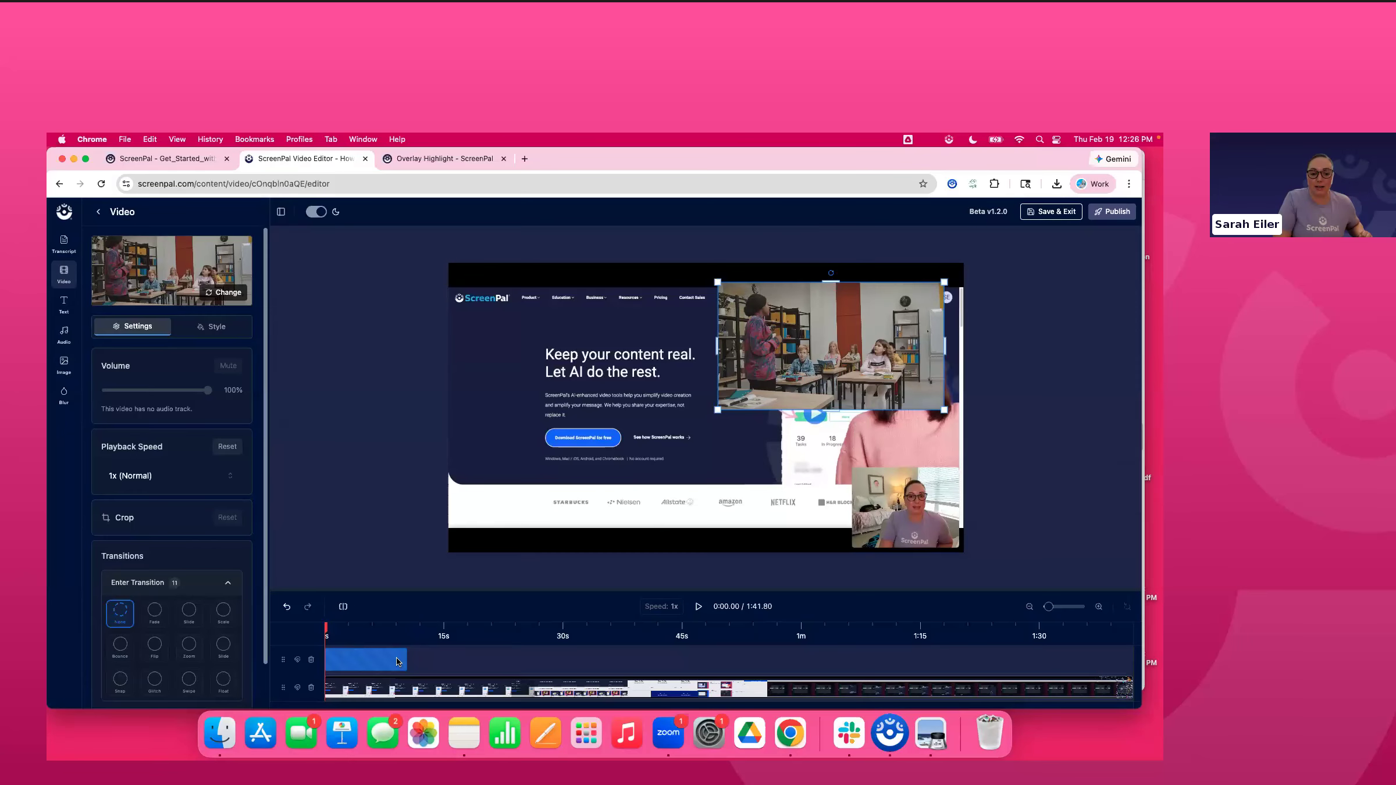
# Trim the classroom clip to end at about 5 seconds, playing the opening to check the timing
pyautogui.click(699, 607)
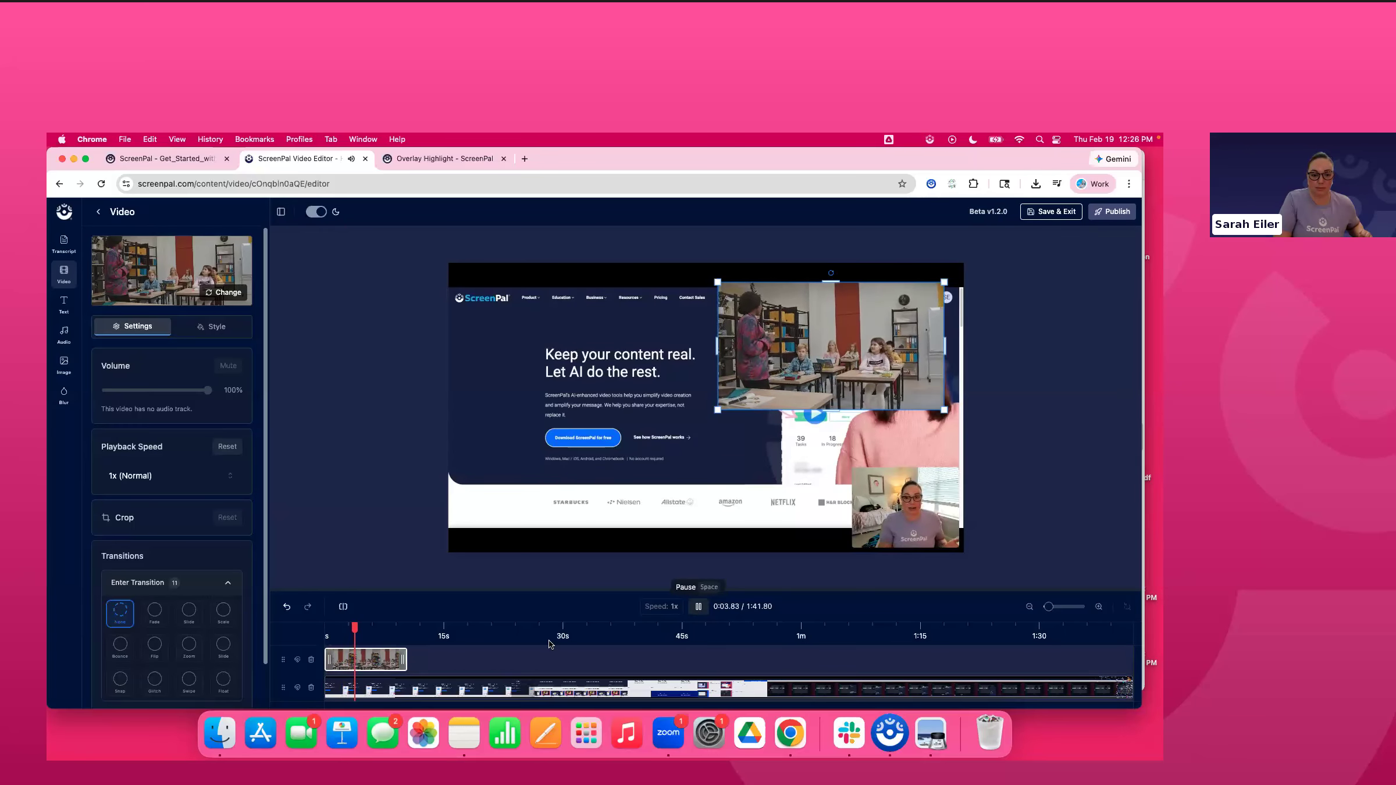
pyautogui.click(698, 606)
pyautogui.moveTo(405, 658); pyautogui.dragTo(365, 659)
pyautogui.click(699, 607)
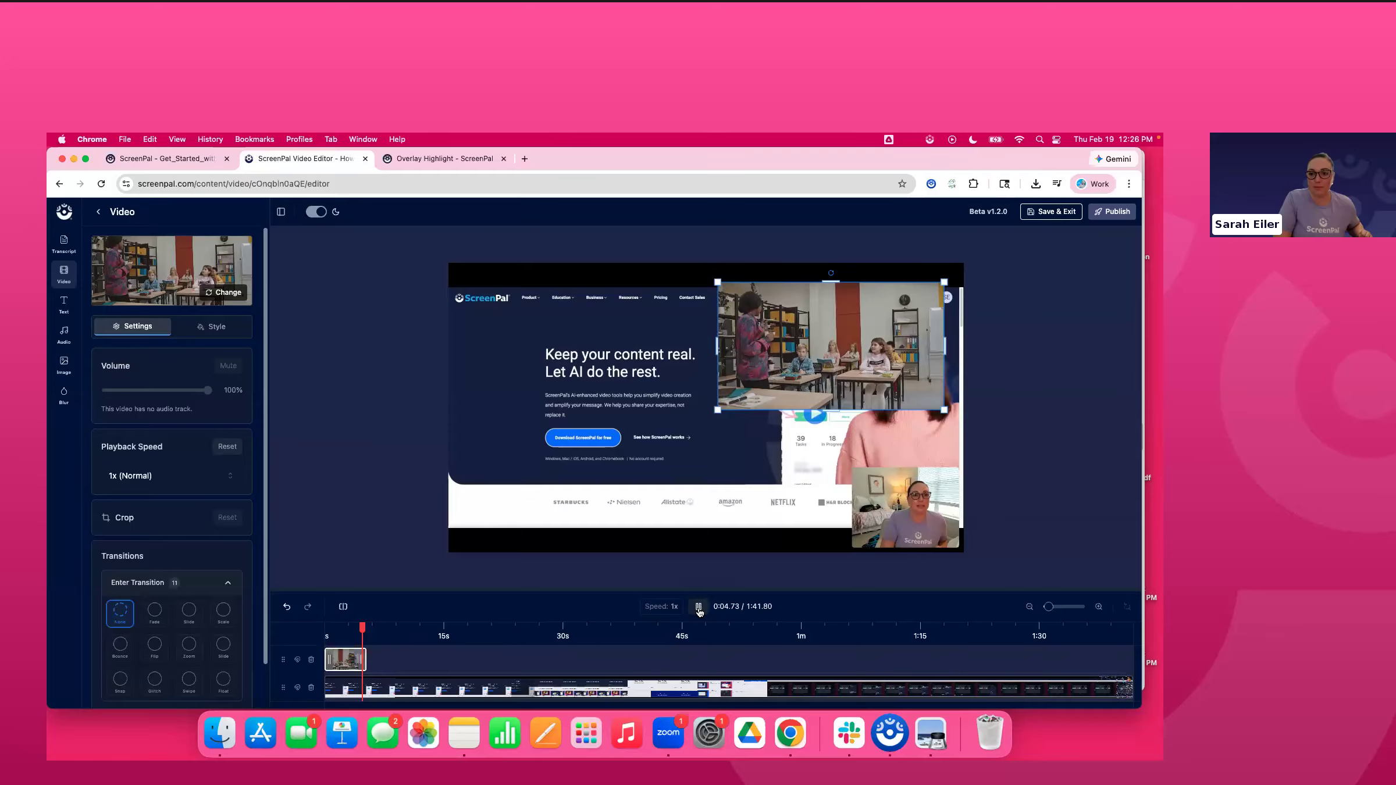
pyautogui.click(698, 607)
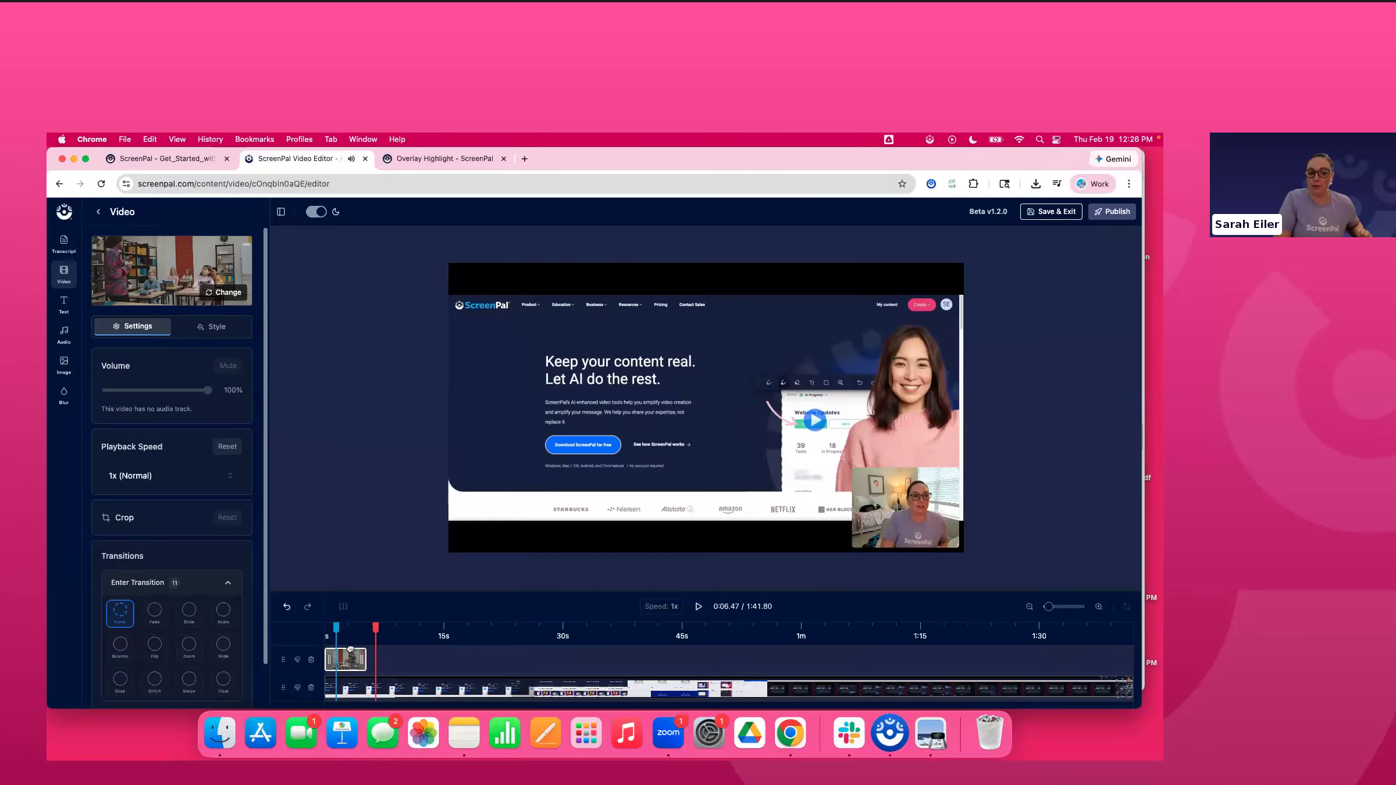
# Add a Highlight Box text element at 0:02.77 in the video
pyautogui.click(347, 630)
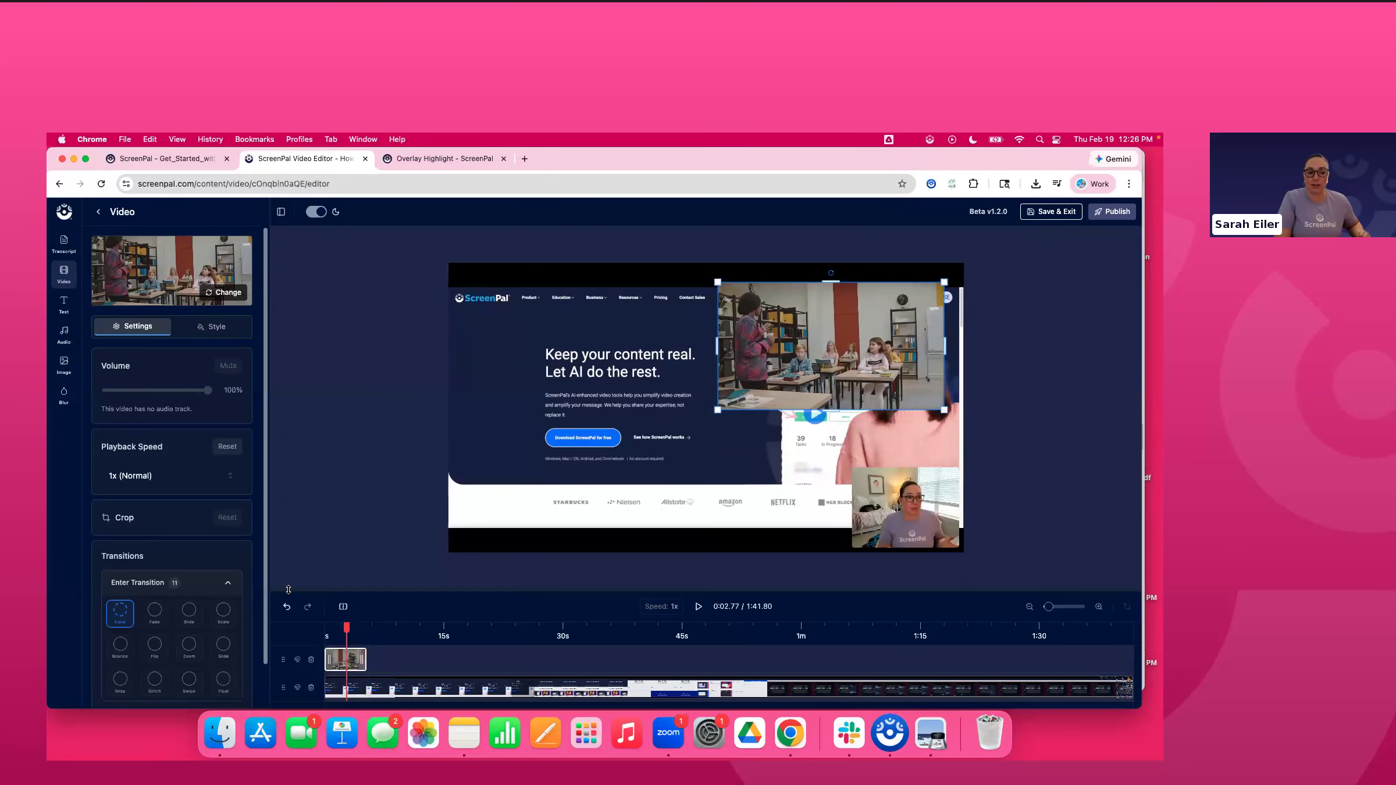
pyautogui.scroll(-2, 131, 608)
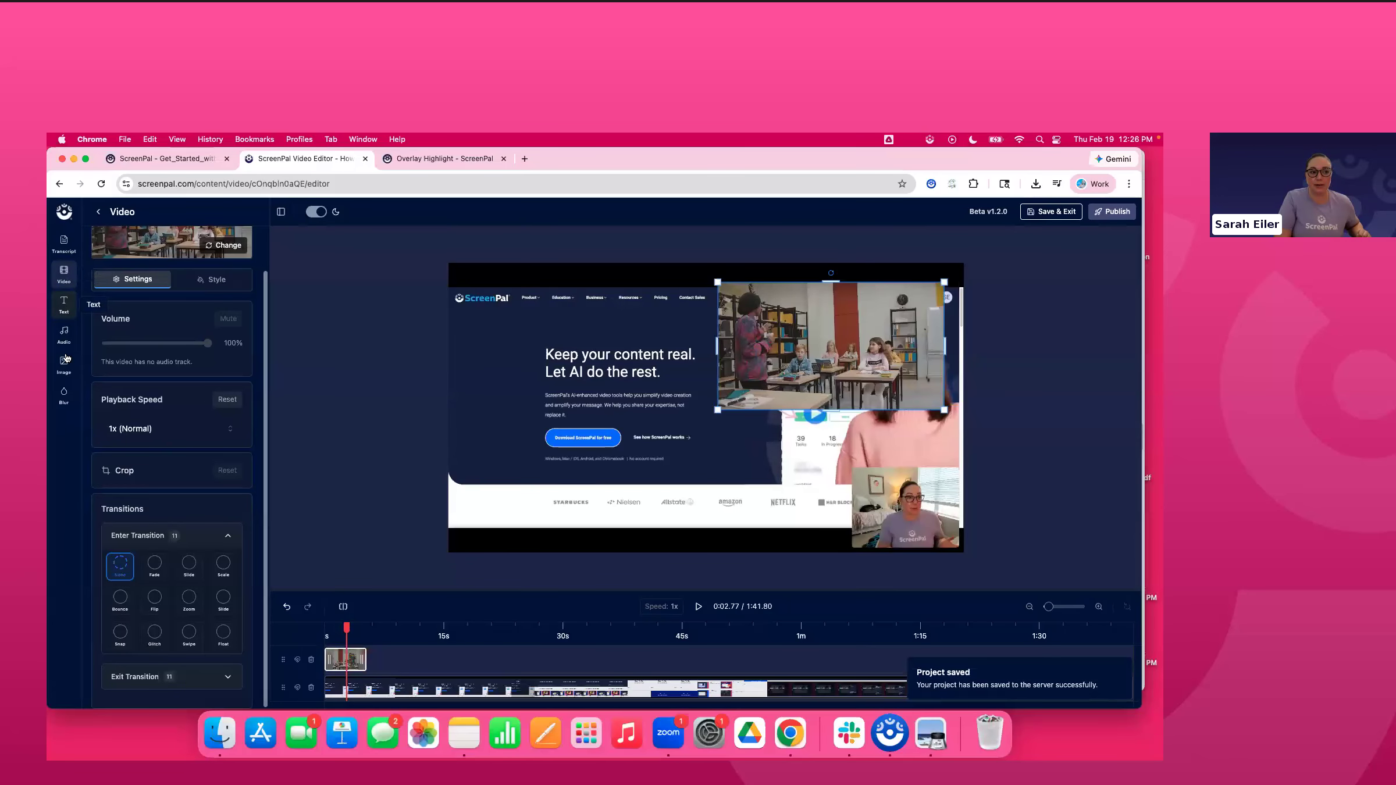
pyautogui.click(64, 302)
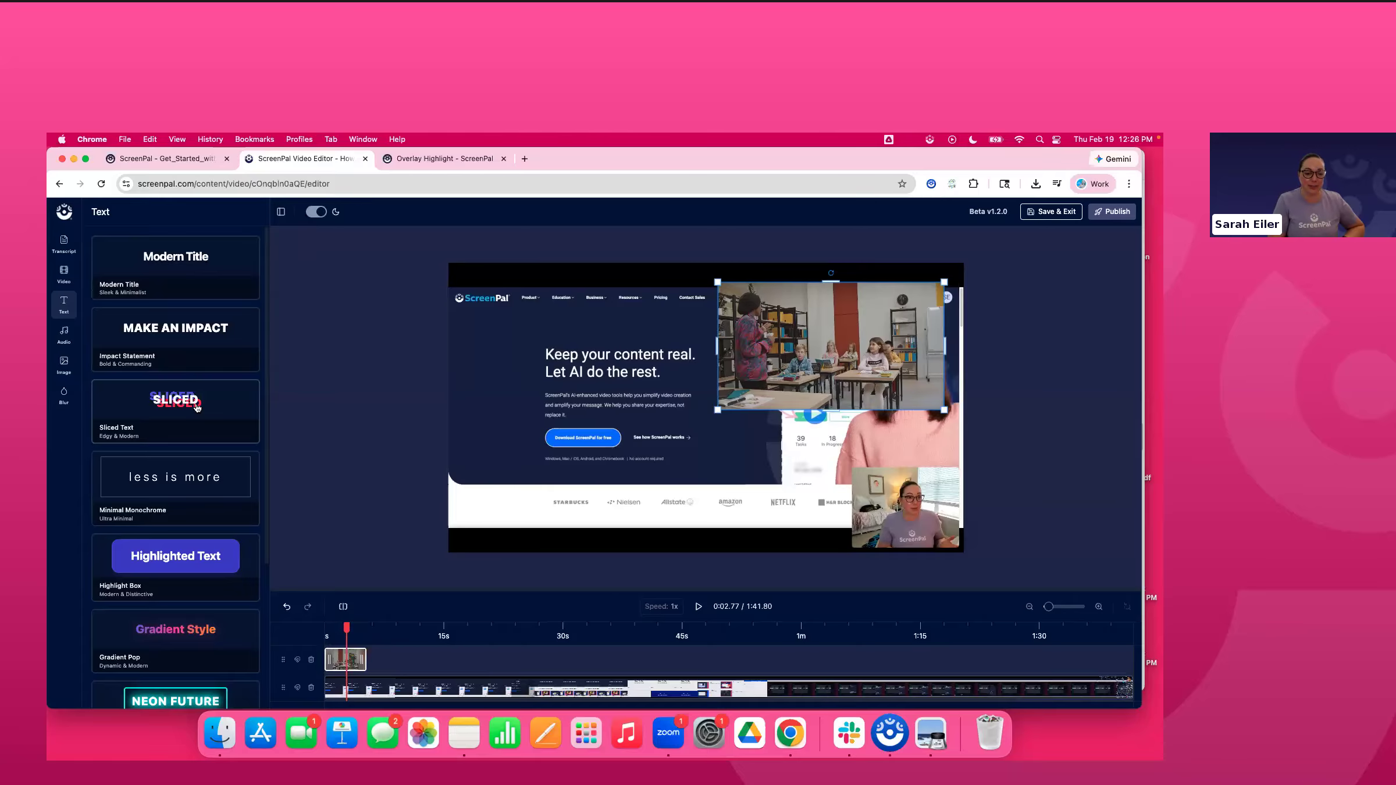
pyautogui.click(172, 557)
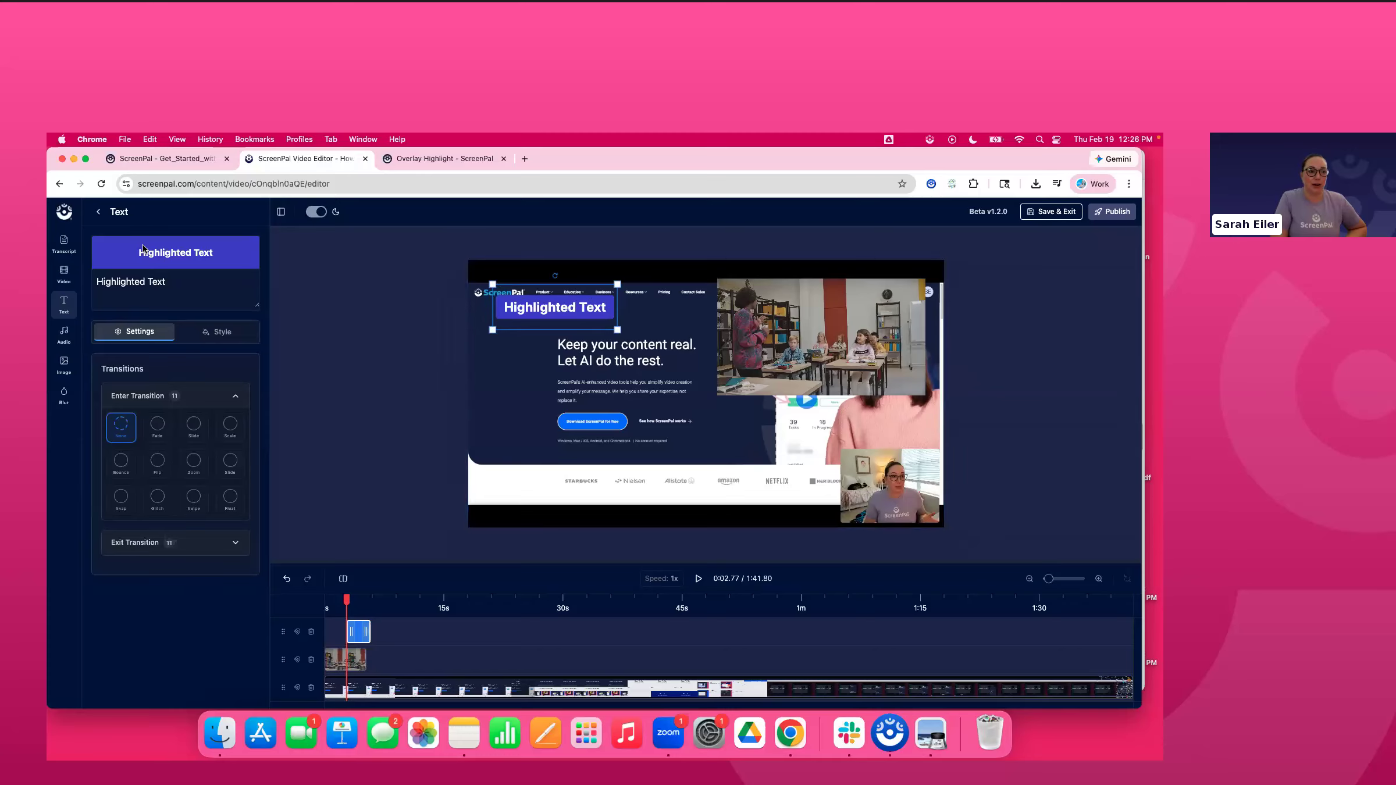
# Replace the highlighted text with "How can I access ScreenPal tutorials?", breaking the line before "ScreenPal"
pyautogui.tripleClick(124, 281)
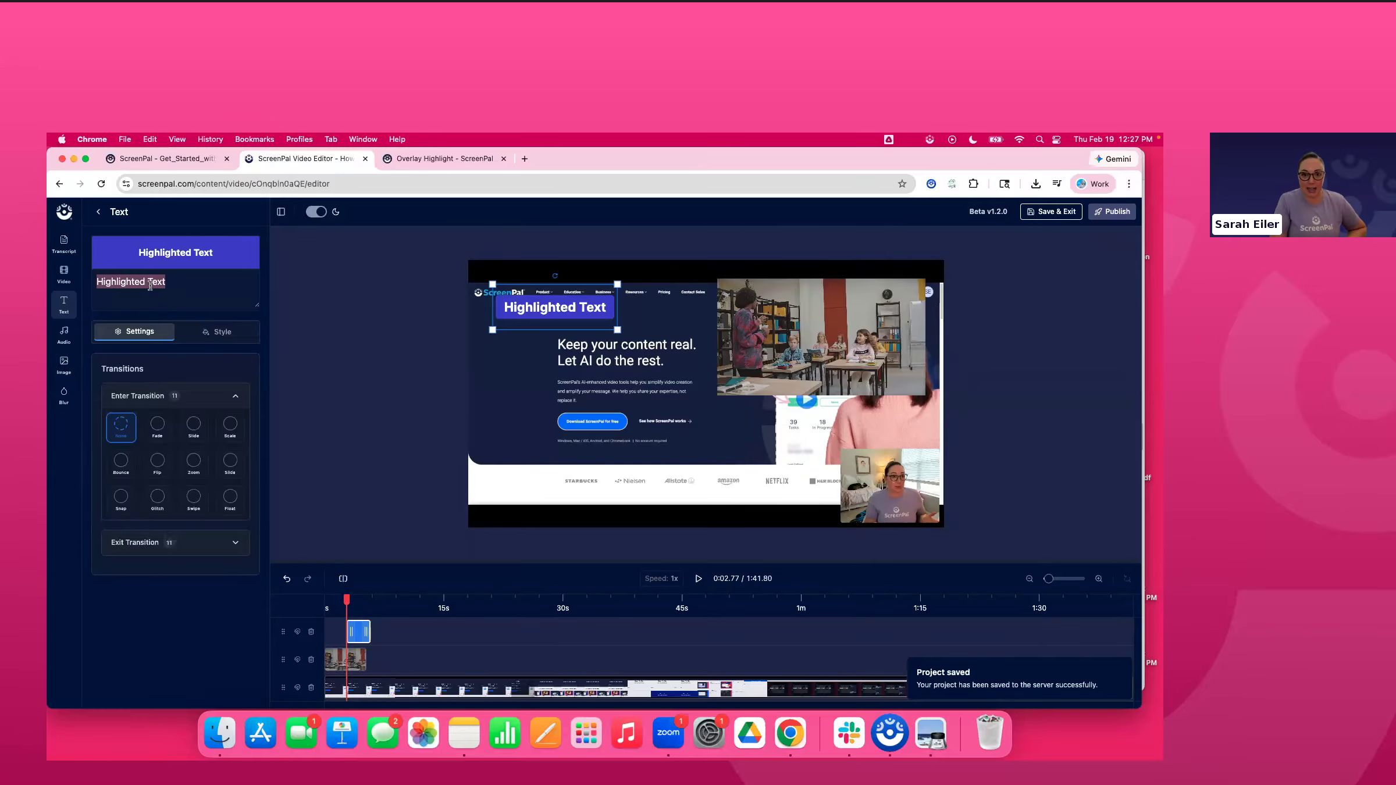
pyautogui.write('How can I access ScreenPa')
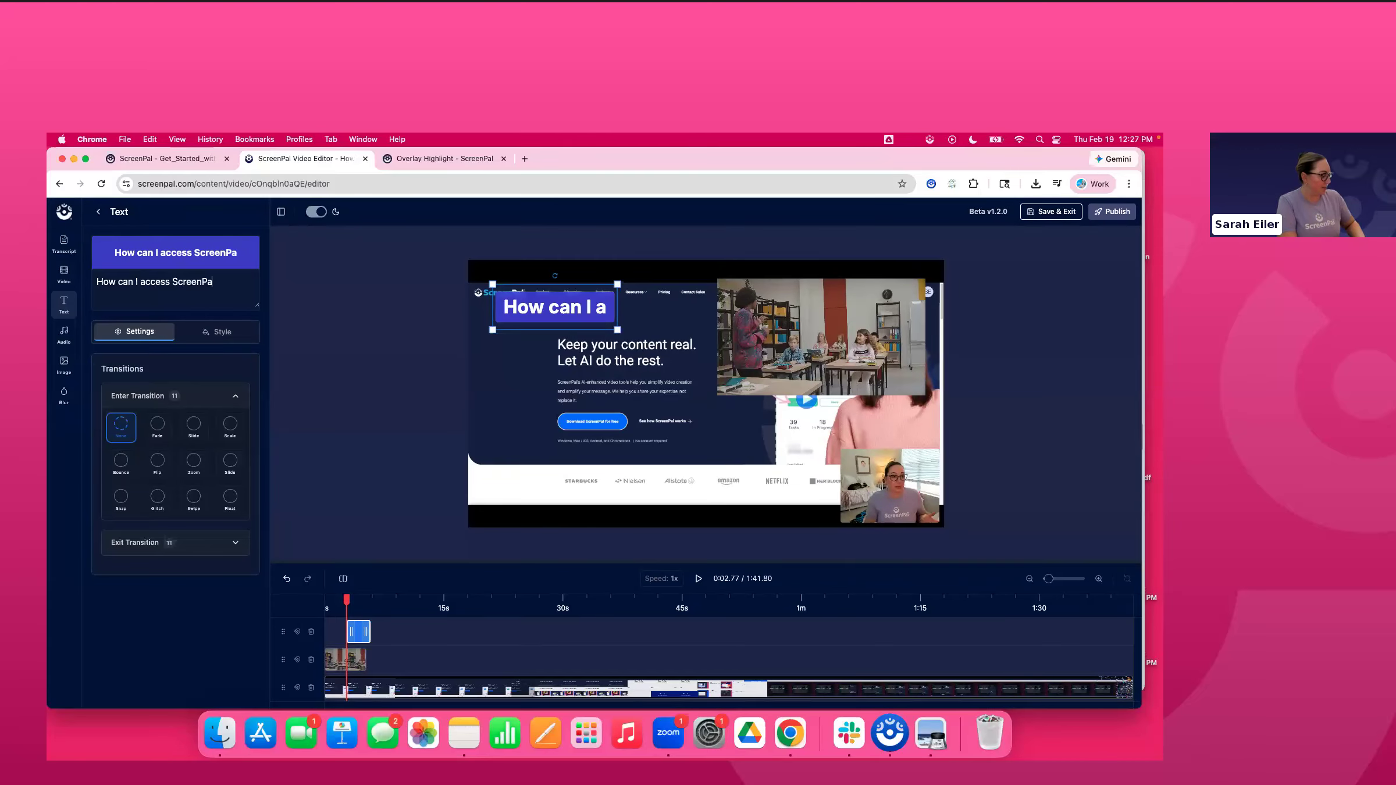
pyautogui.write('l tutorials?')
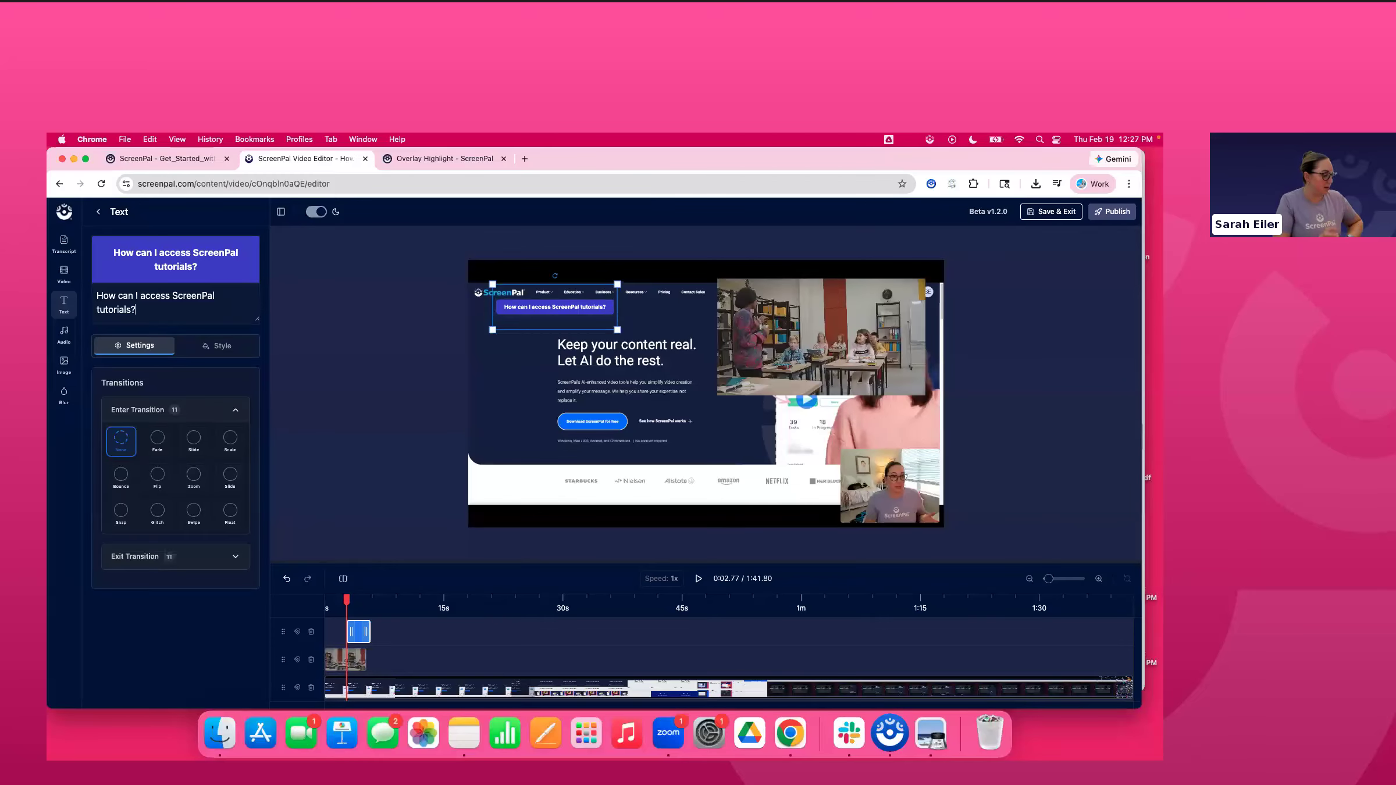
pyautogui.click(175, 295)
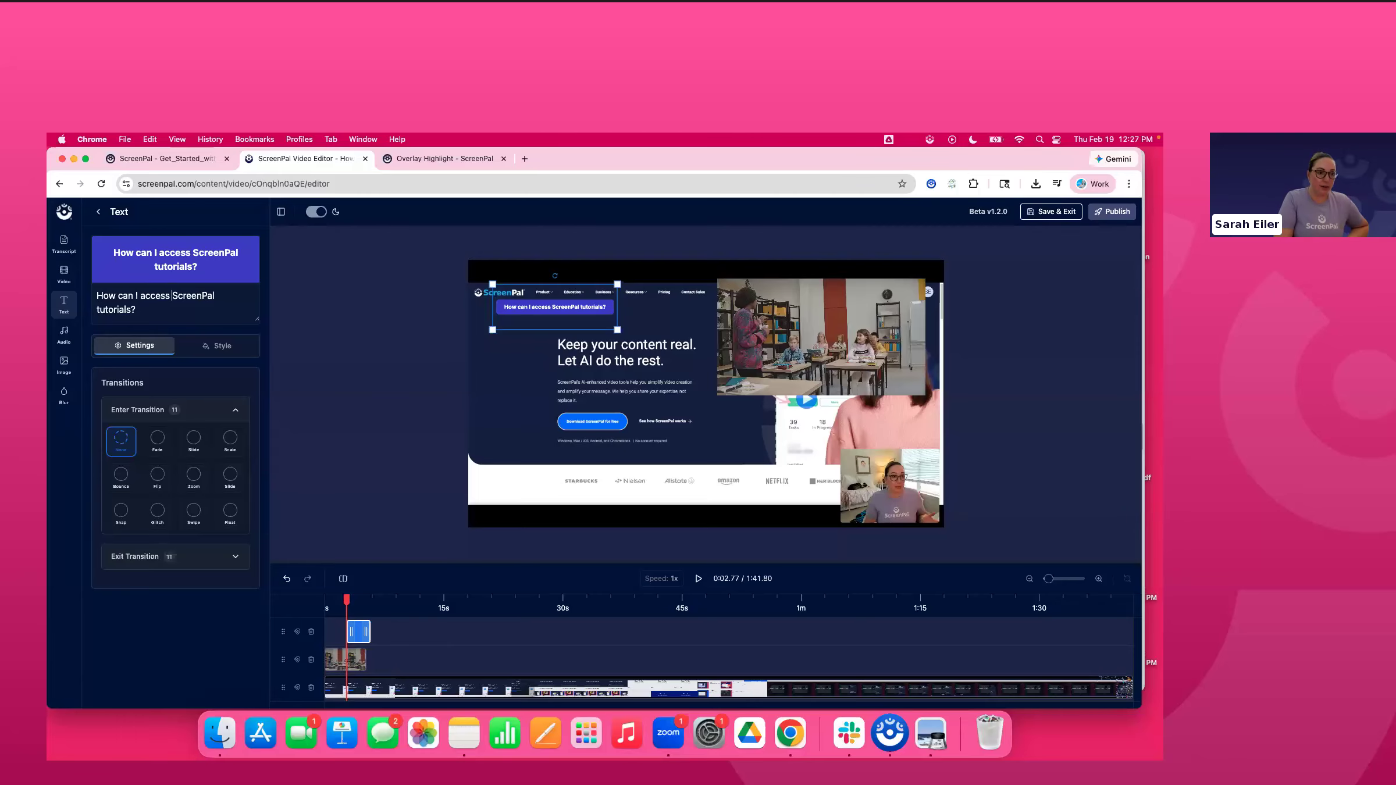
pyautogui.press('Return')
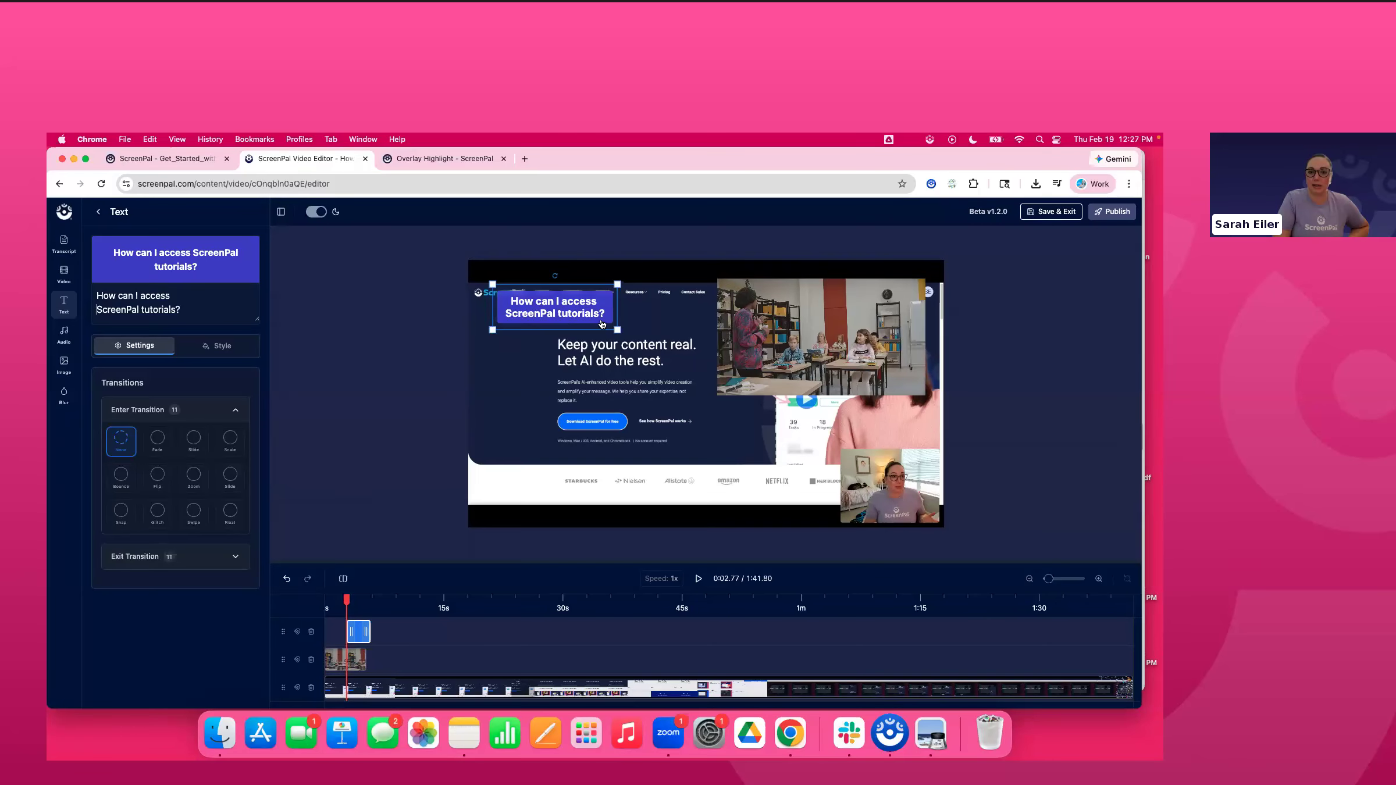
# Enlarge and reposition the title near the video frame's upper-left corner, and apply Fade as its enter and exit transition
pyautogui.moveTo(617, 328); pyautogui.dragTo(654, 356)
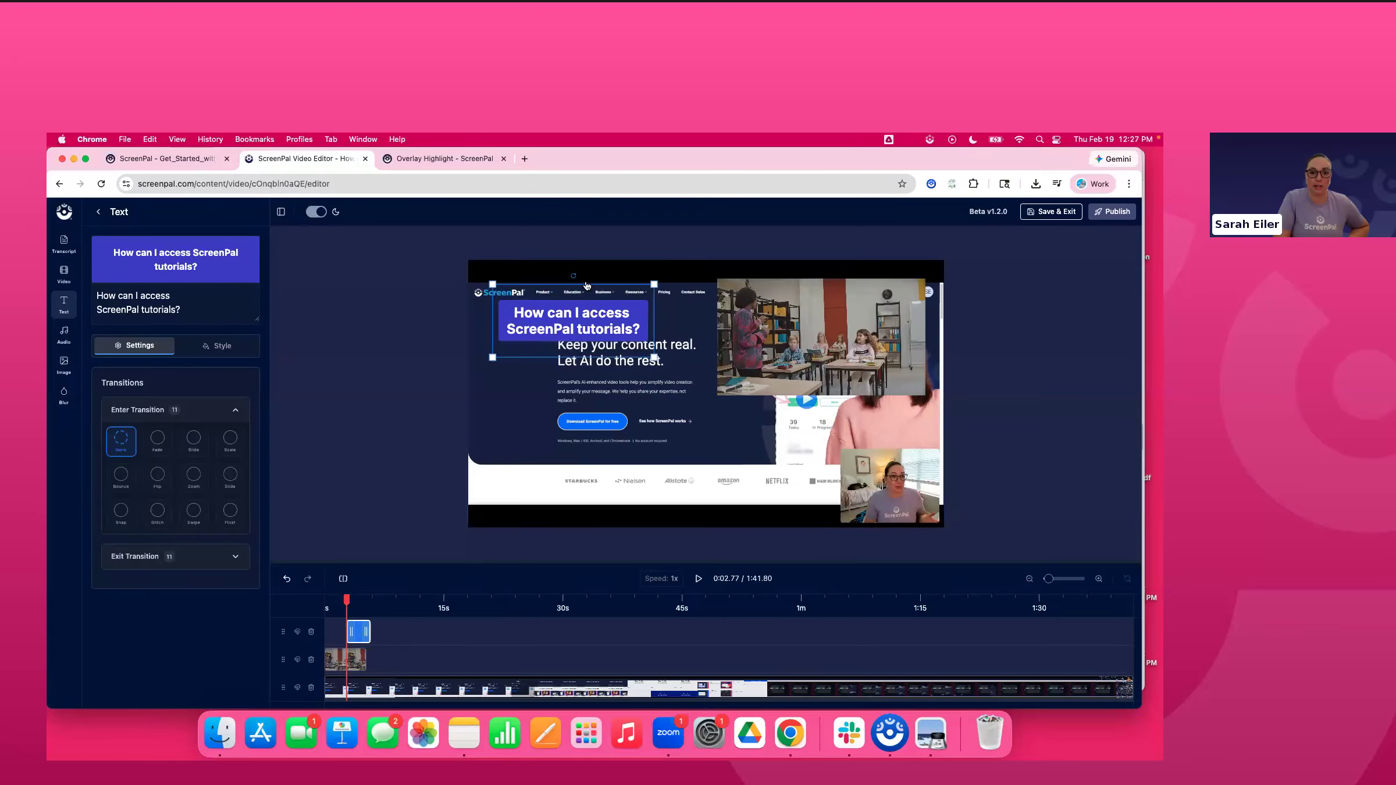
pyautogui.moveTo(586, 289); pyautogui.dragTo(575, 275)
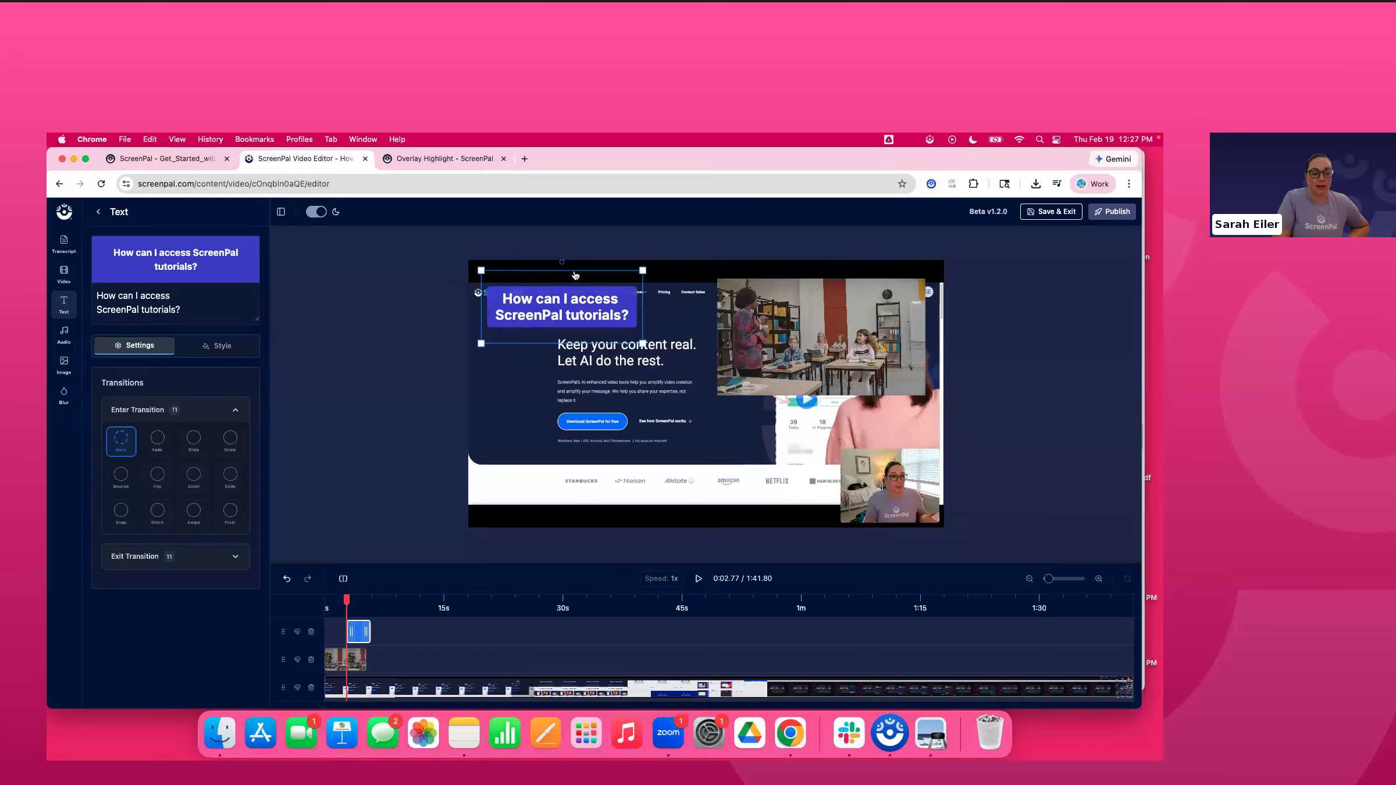
pyautogui.click(159, 443)
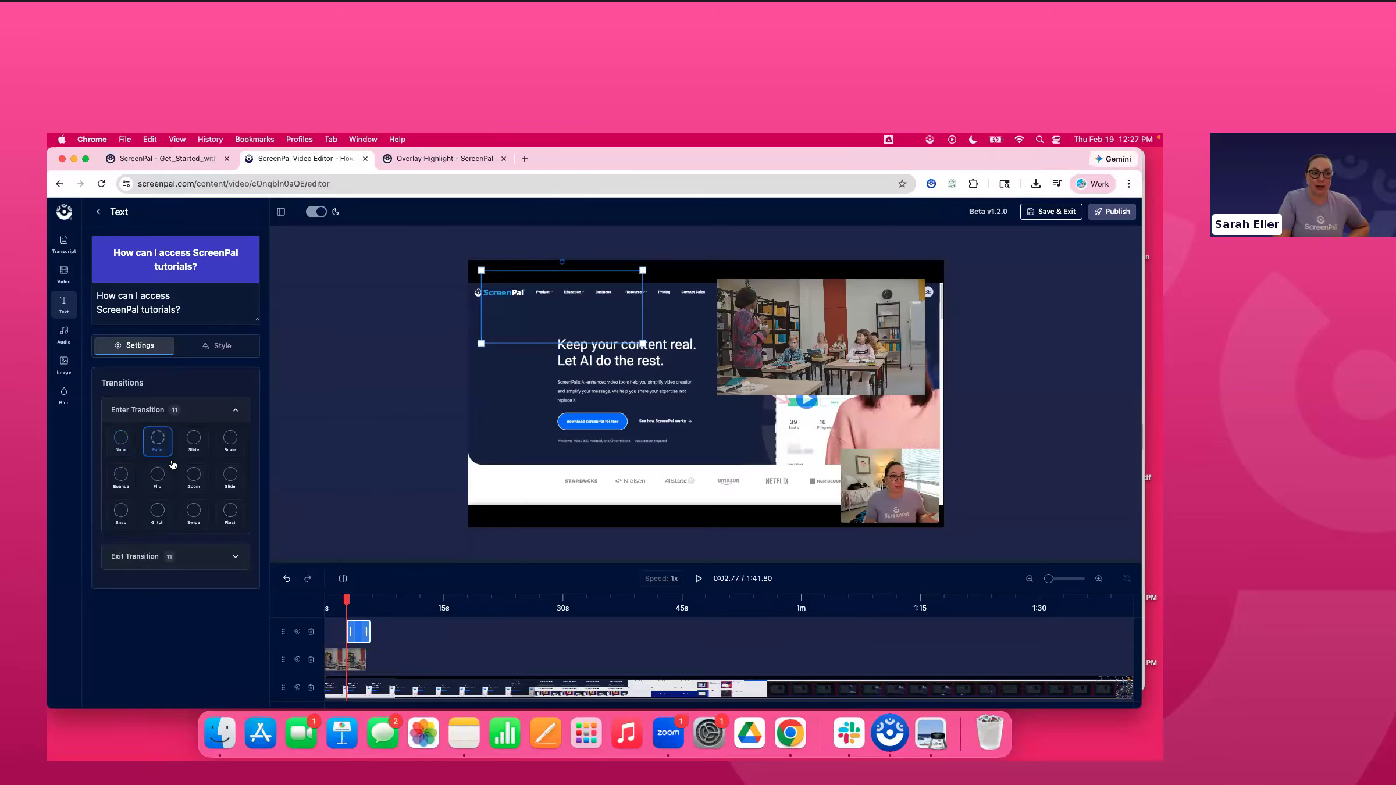
pyautogui.click(235, 558)
pyautogui.click(157, 589)
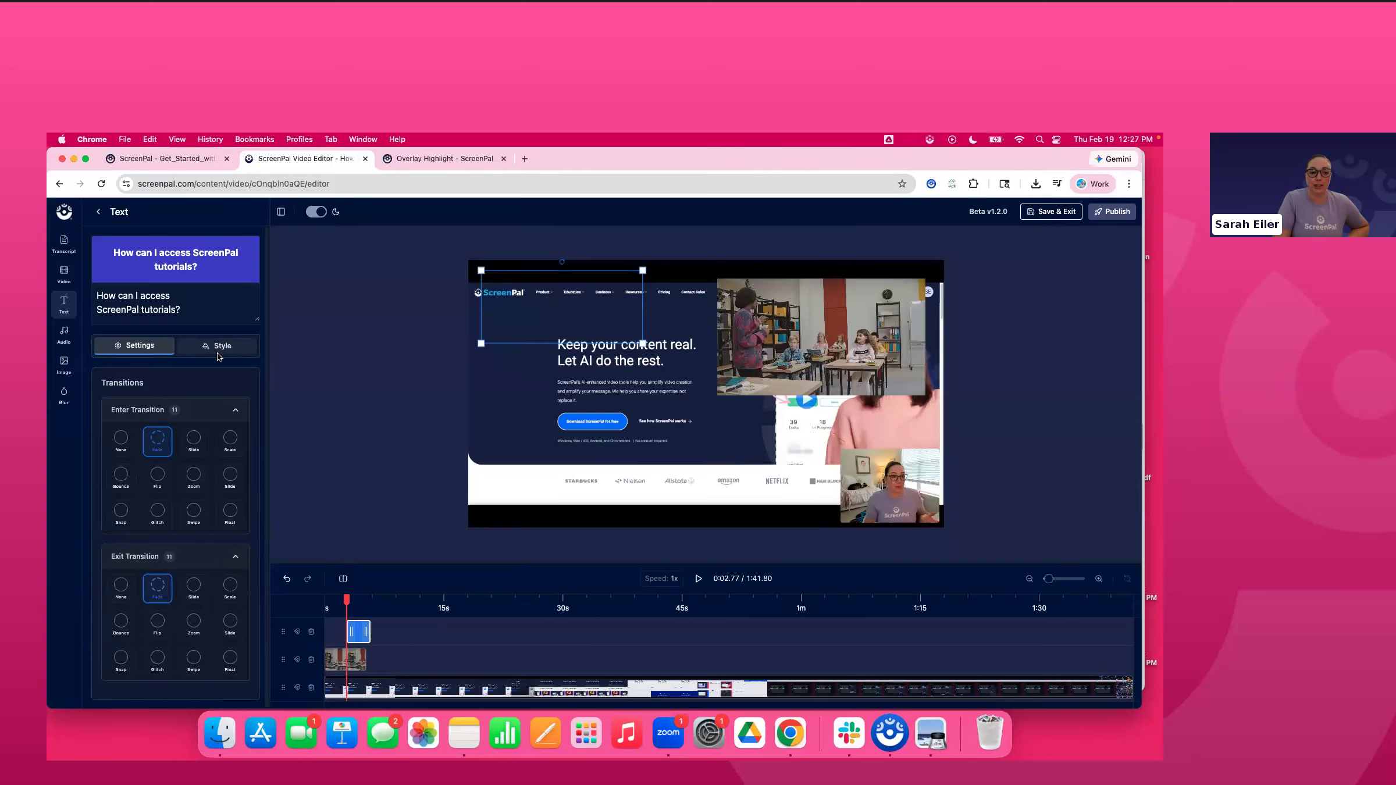
# Set the title's font family to Roboto, with the playhead at 0:04.17
pyautogui.click(356, 603)
pyautogui.click(358, 605)
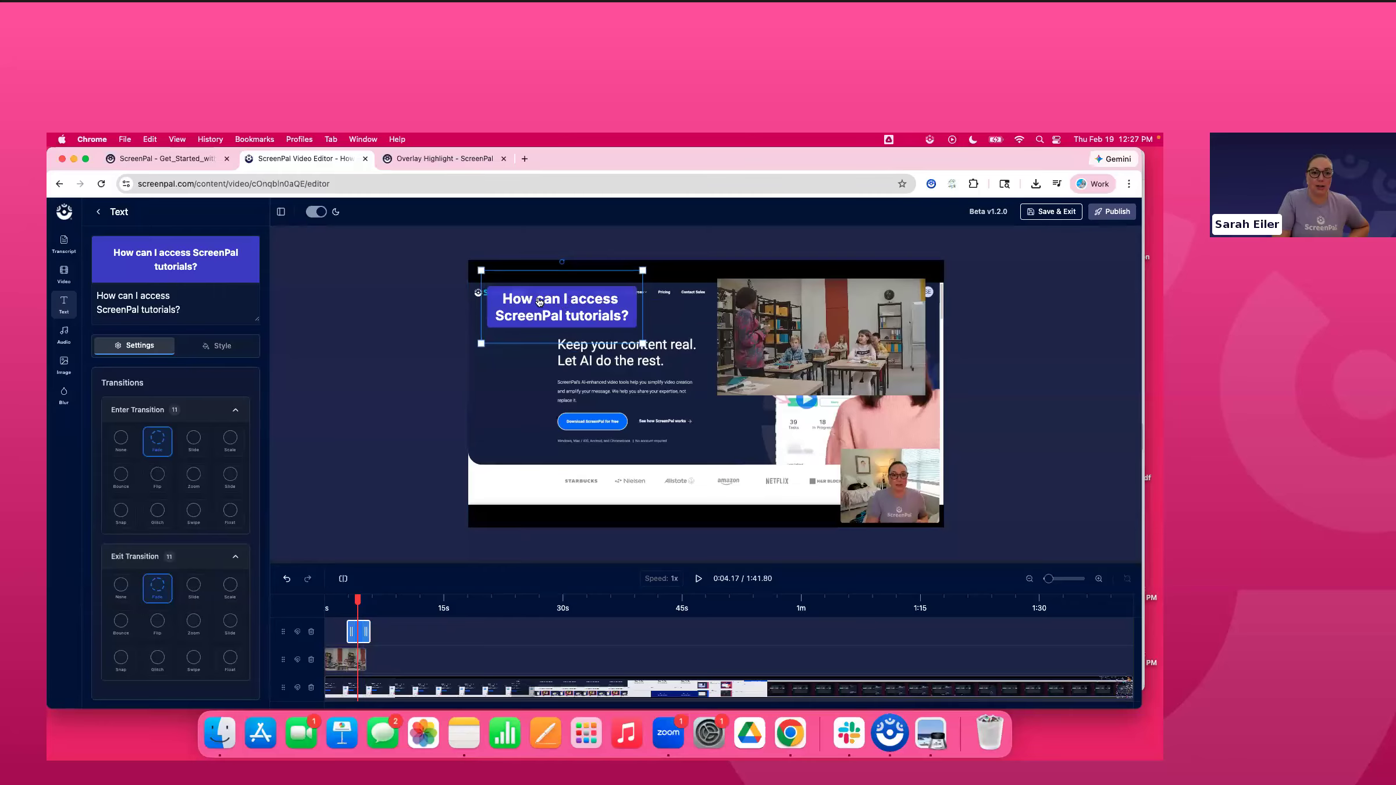
pyautogui.click(212, 347)
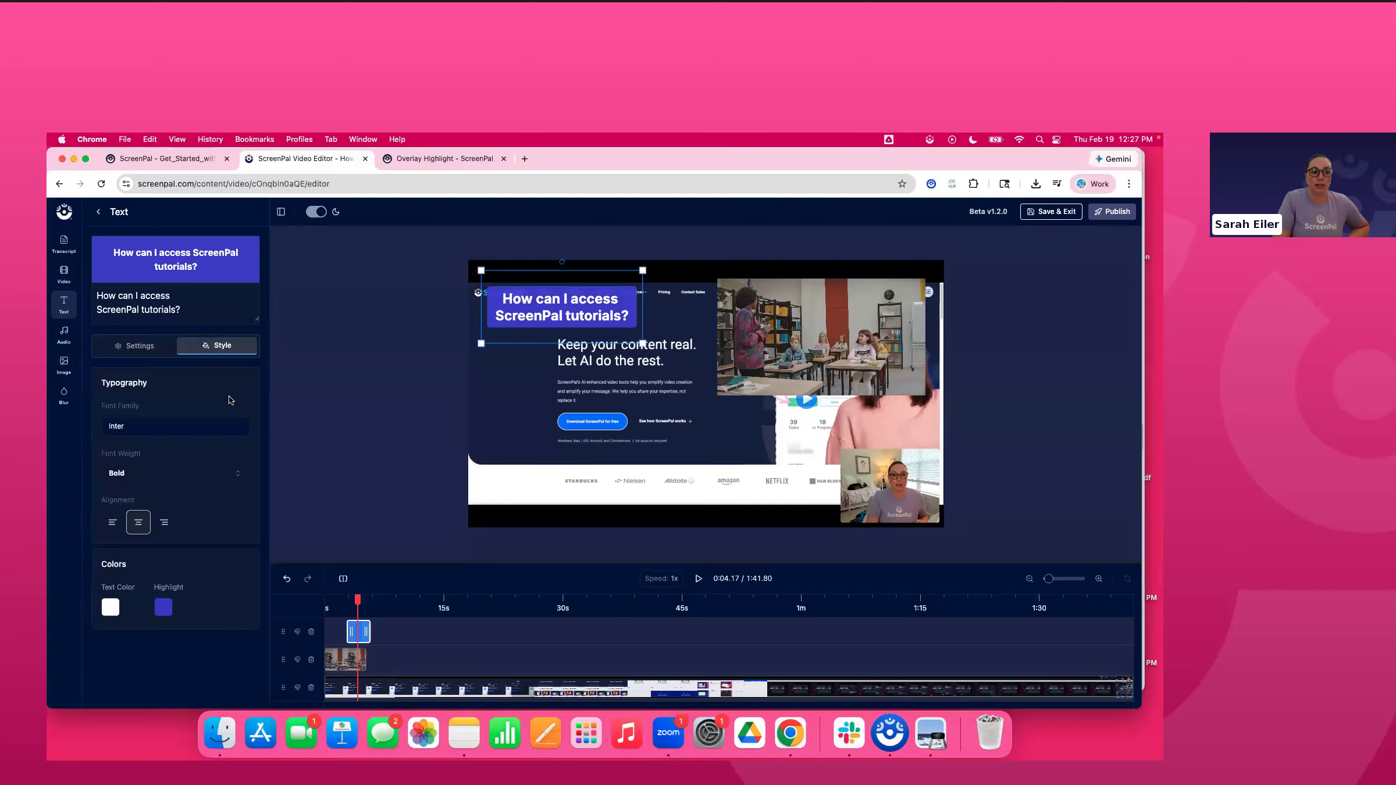
pyautogui.click(144, 428)
pyautogui.click(134, 482)
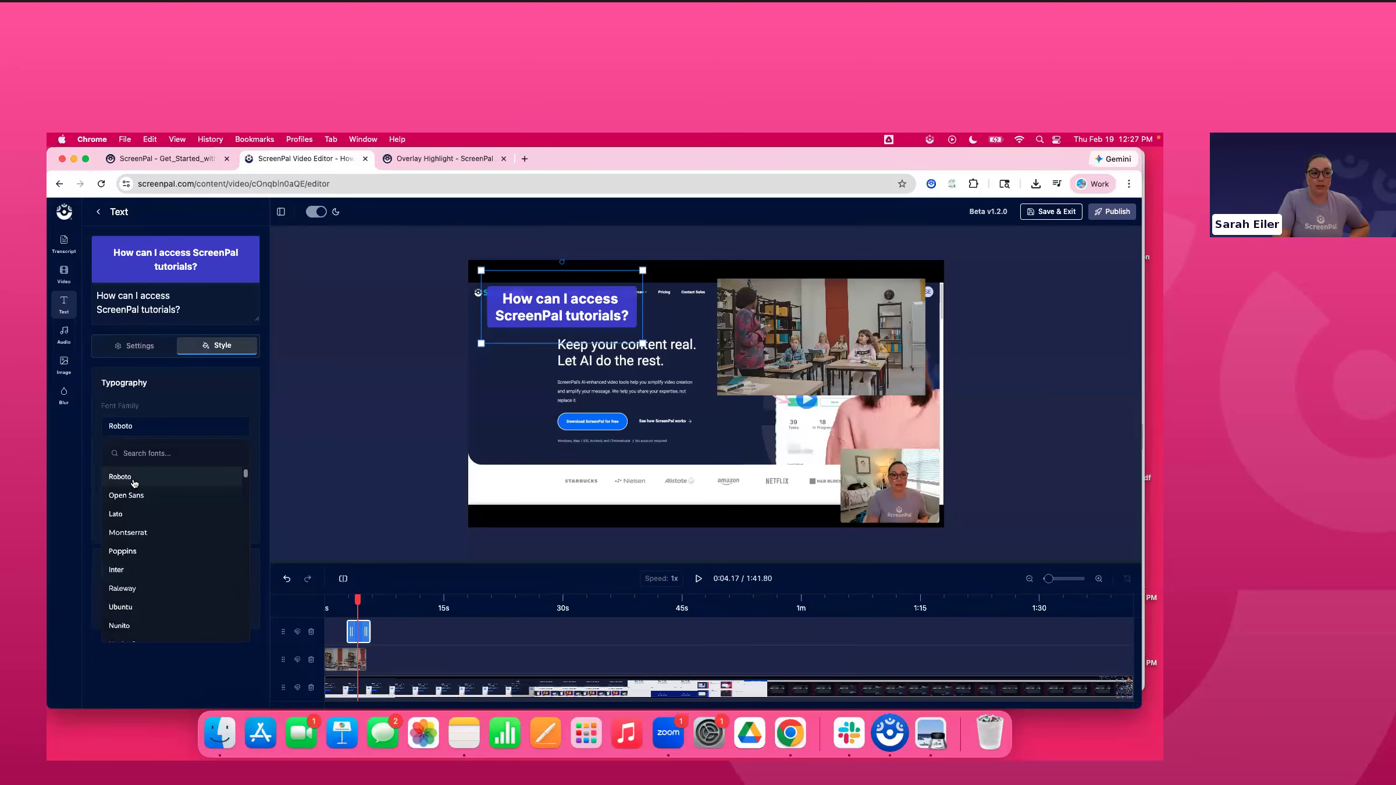
pyautogui.click(189, 396)
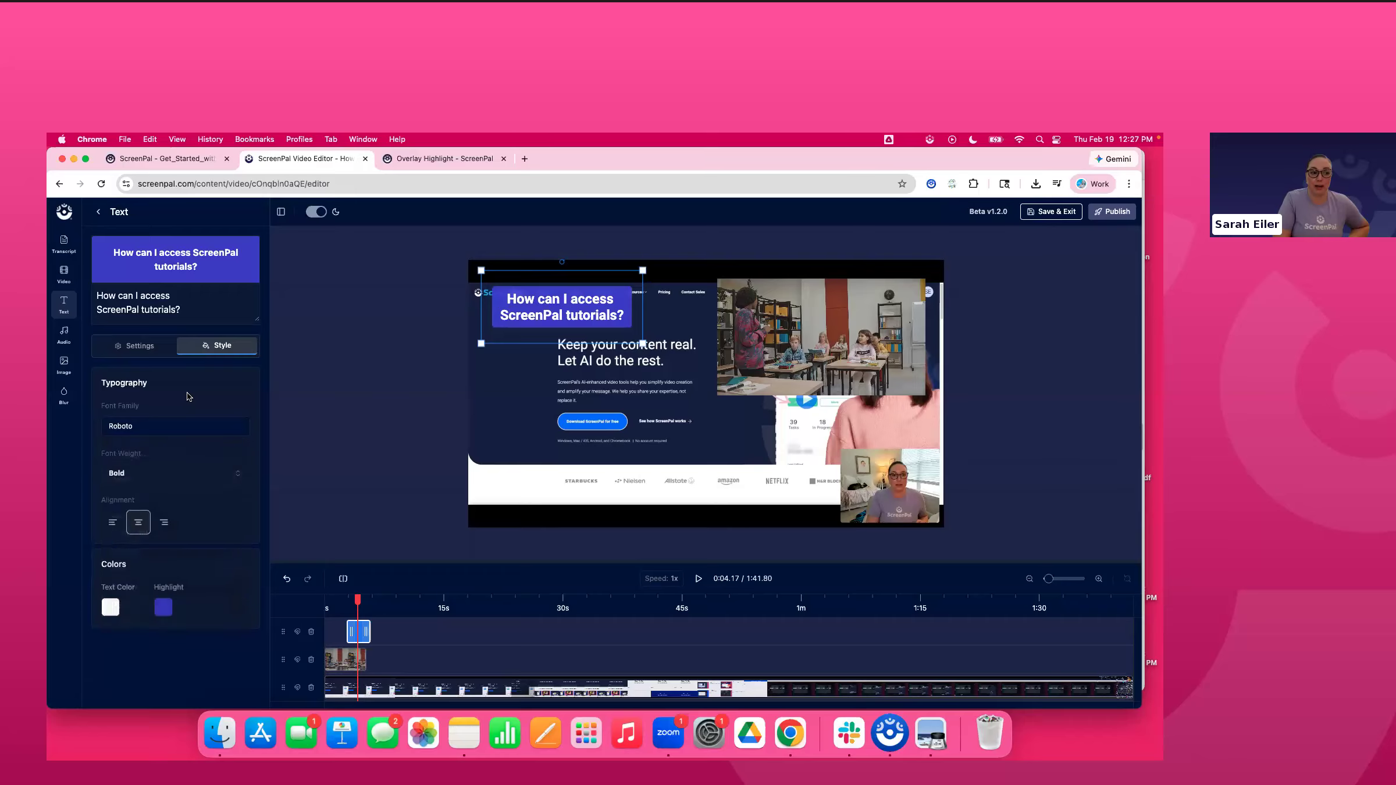
# Review the font weight choices, keep Bold, and left-align the title text
pyautogui.click(142, 477)
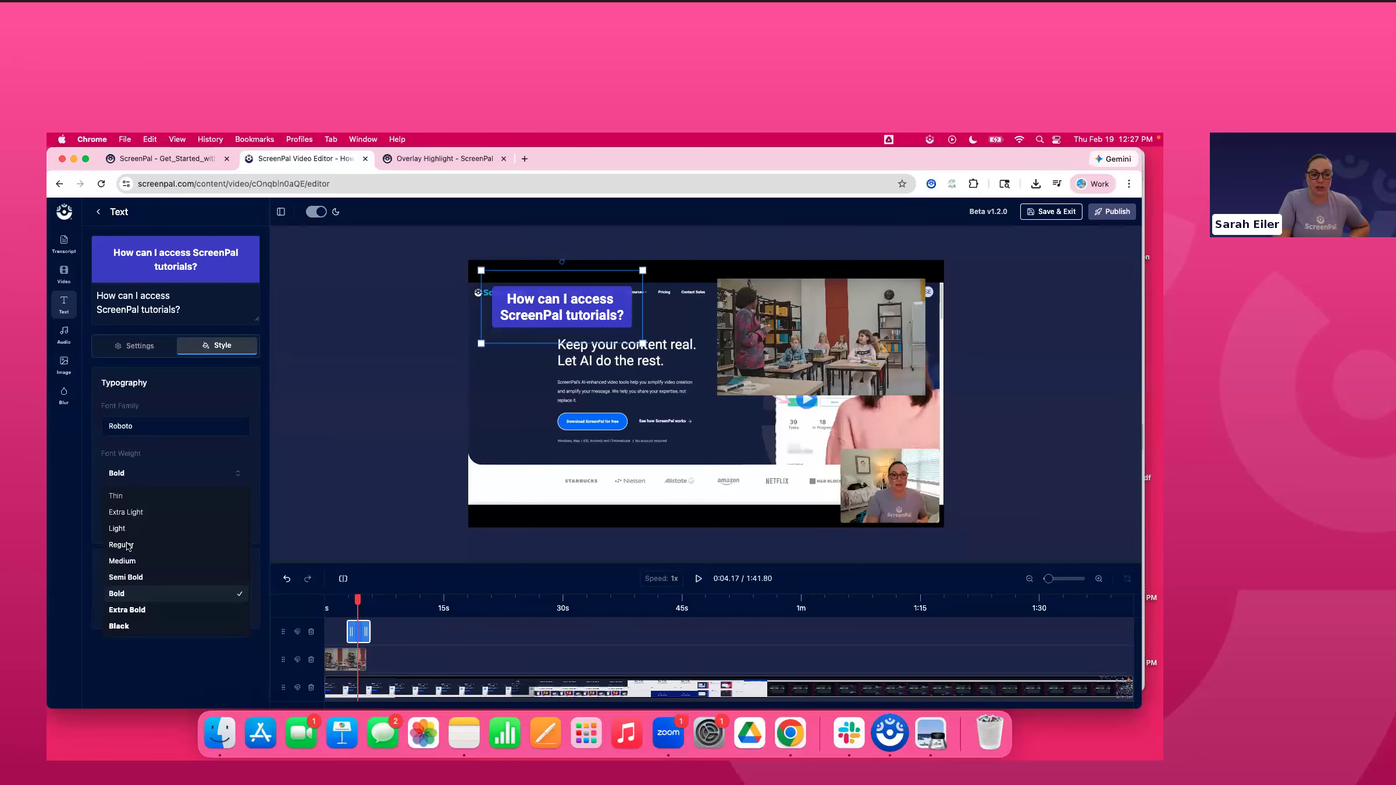
pyautogui.click(184, 437)
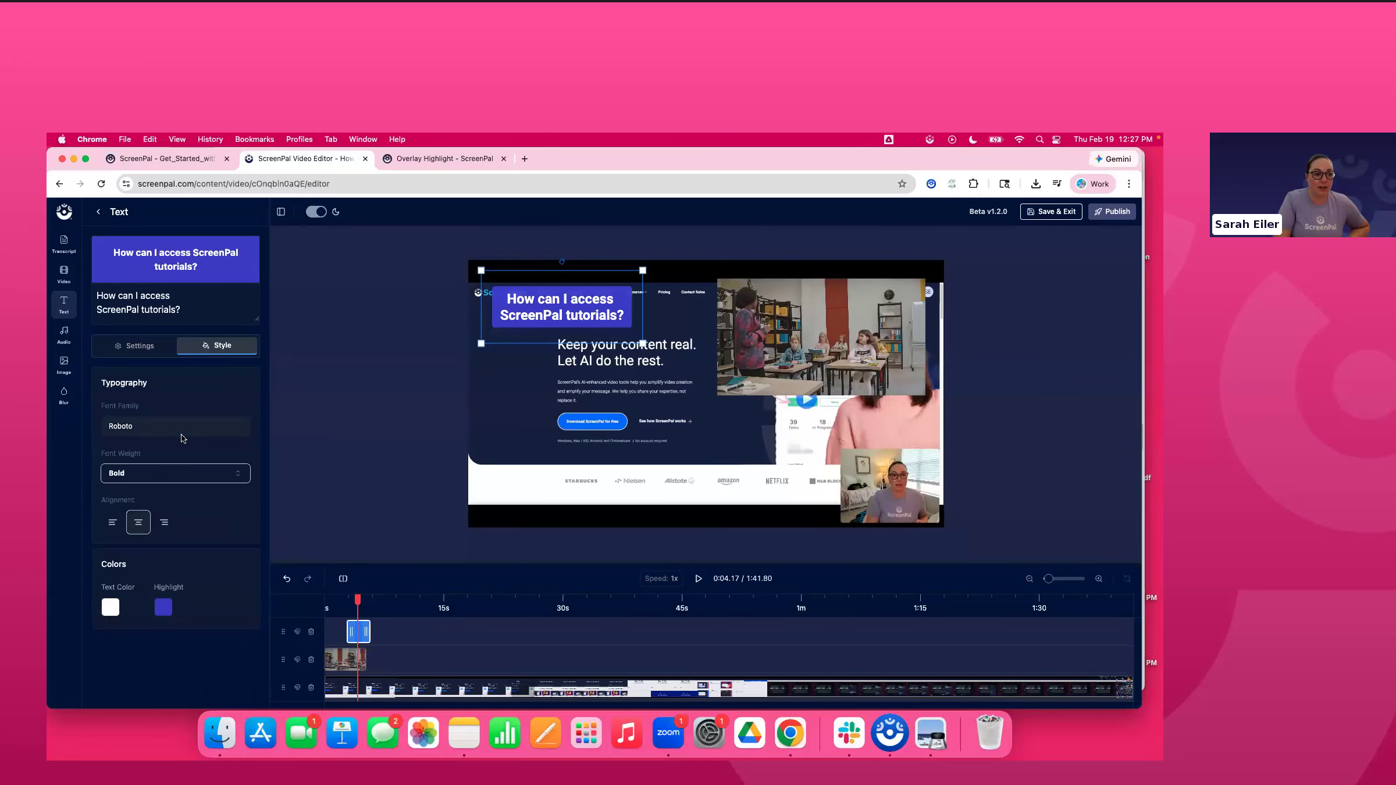
pyautogui.click(115, 528)
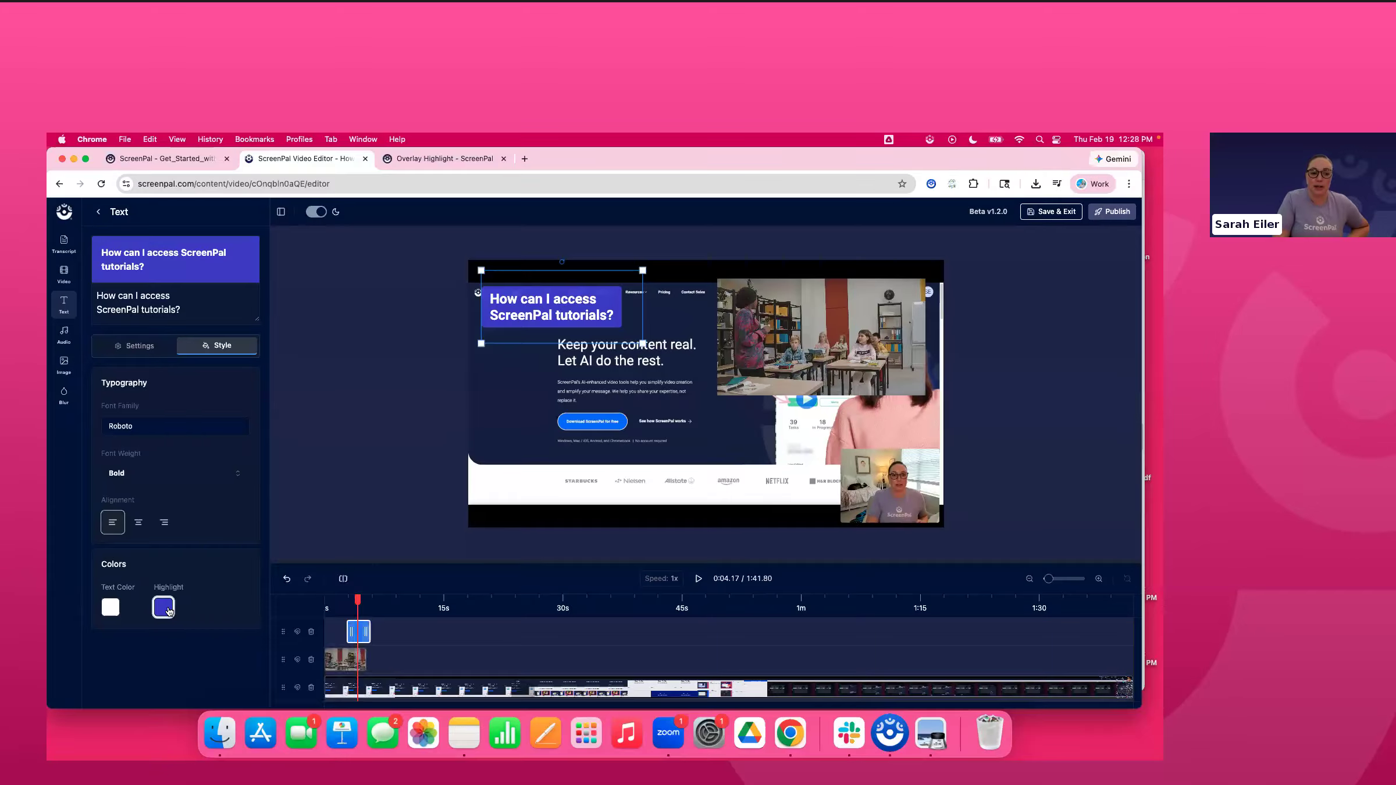
# Change the title's highlight color to magenta and keep the text color white
pyautogui.click(164, 607)
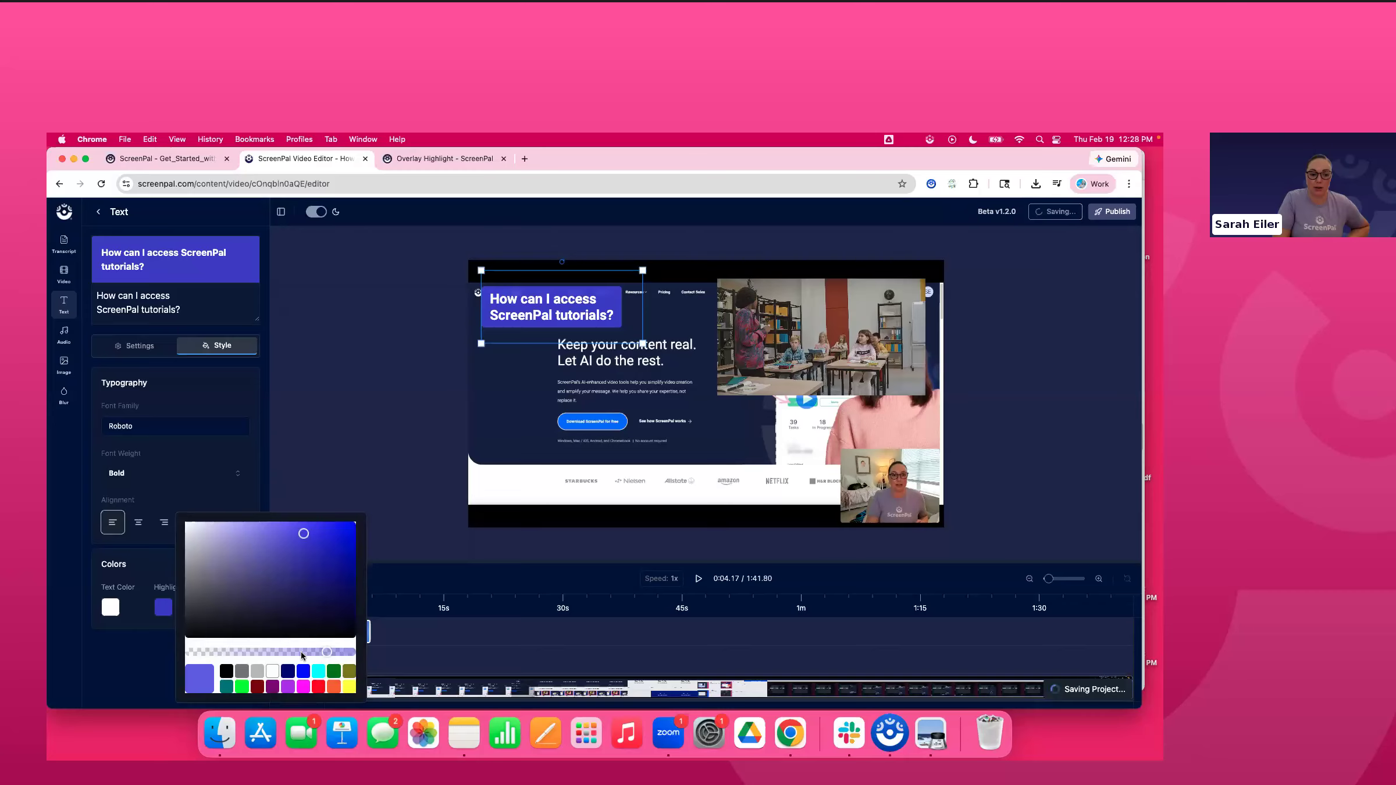
pyautogui.click(303, 688)
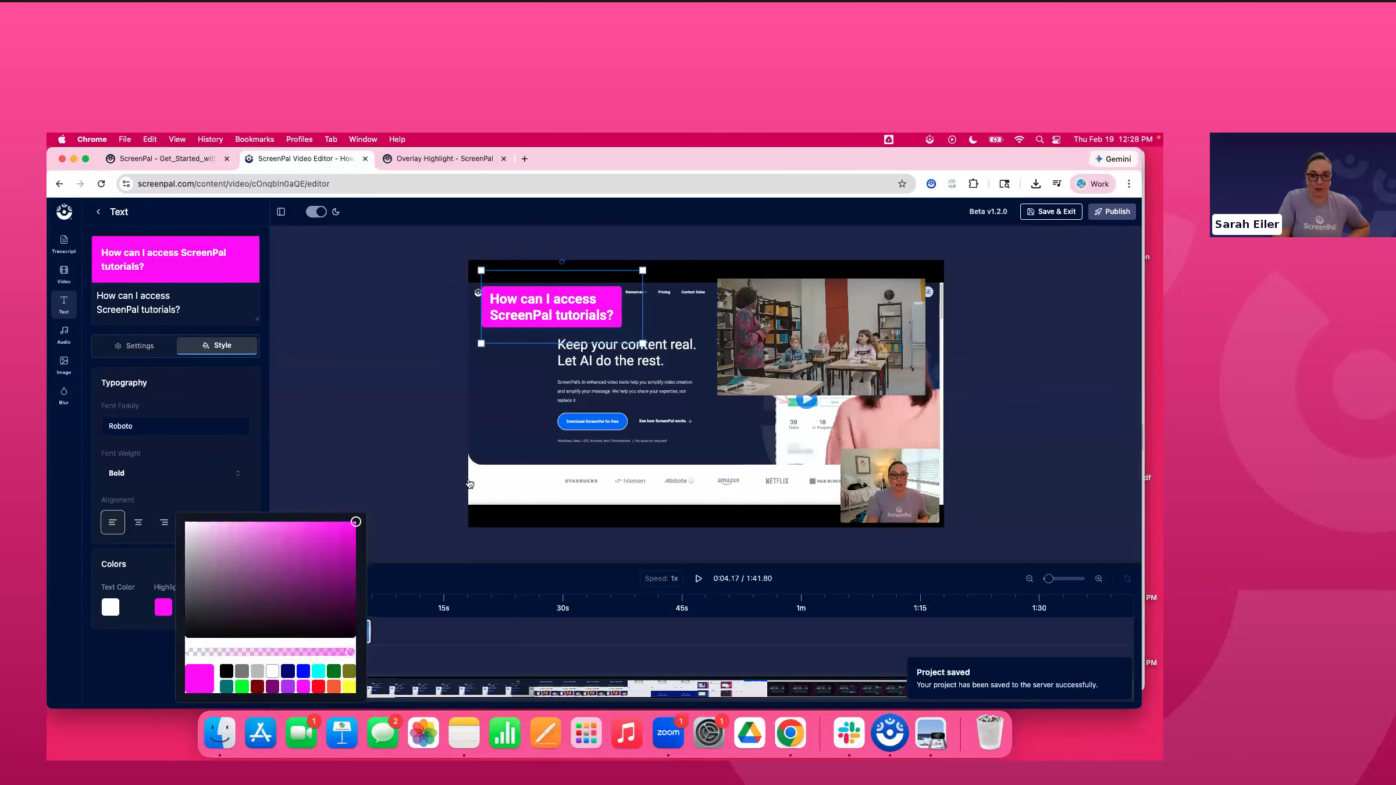
pyautogui.click(457, 353)
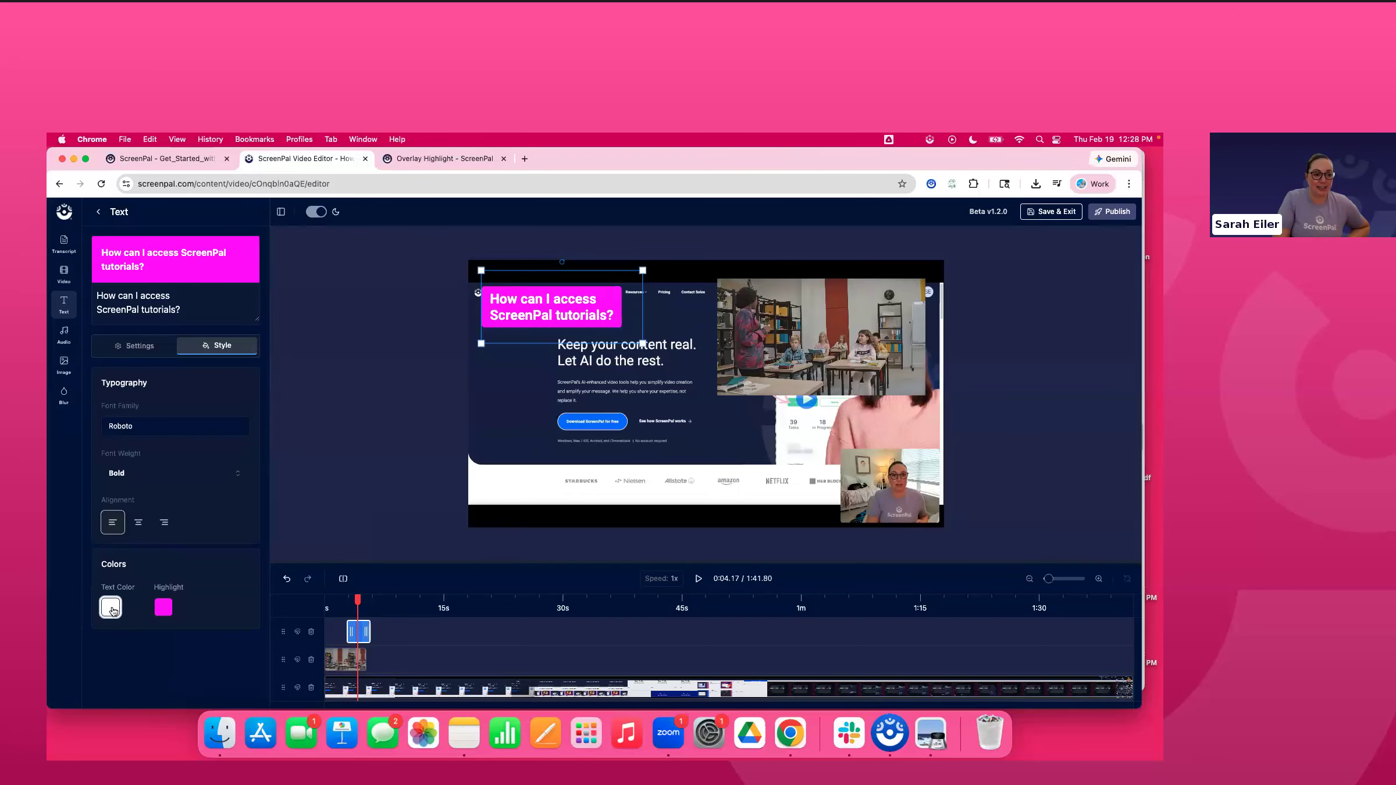
pyautogui.click(110, 607)
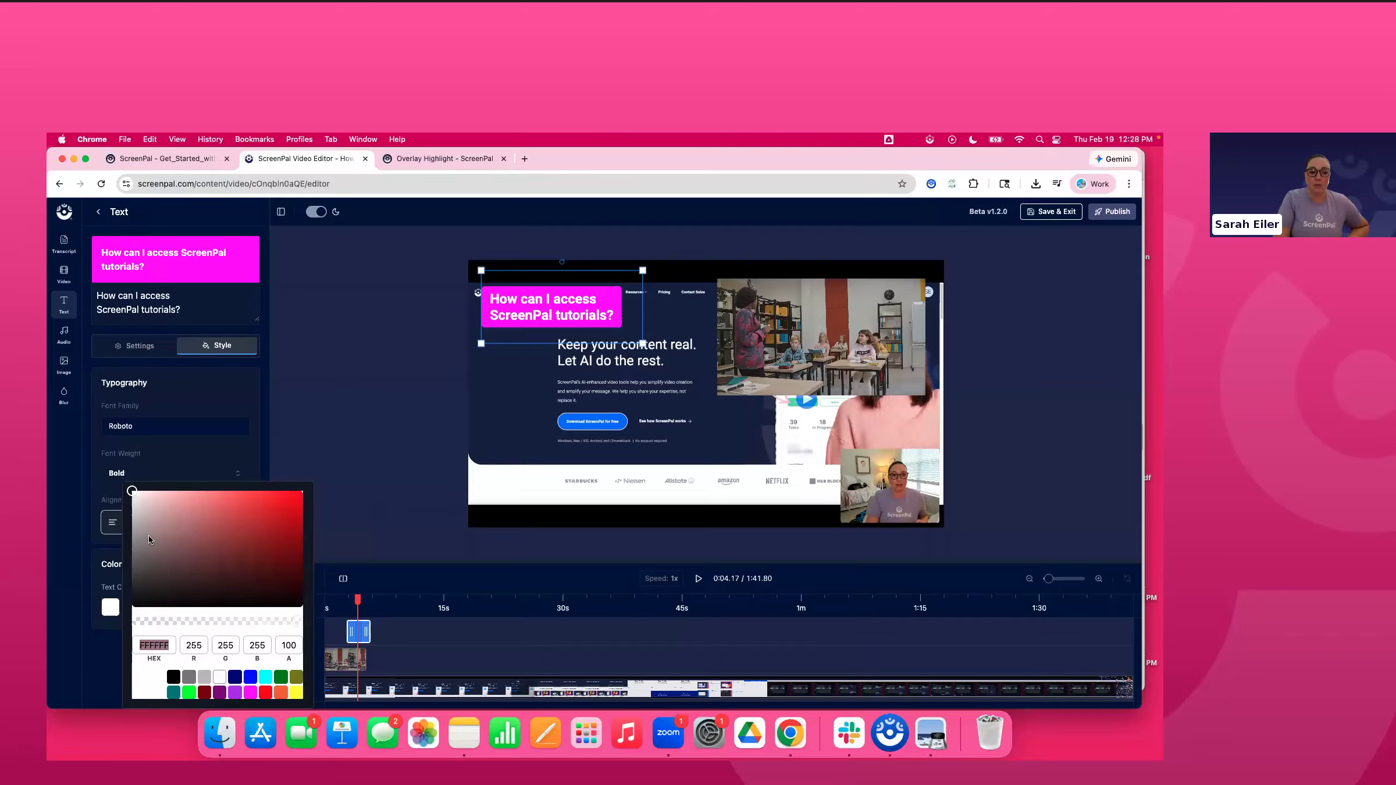
pyautogui.click(359, 433)
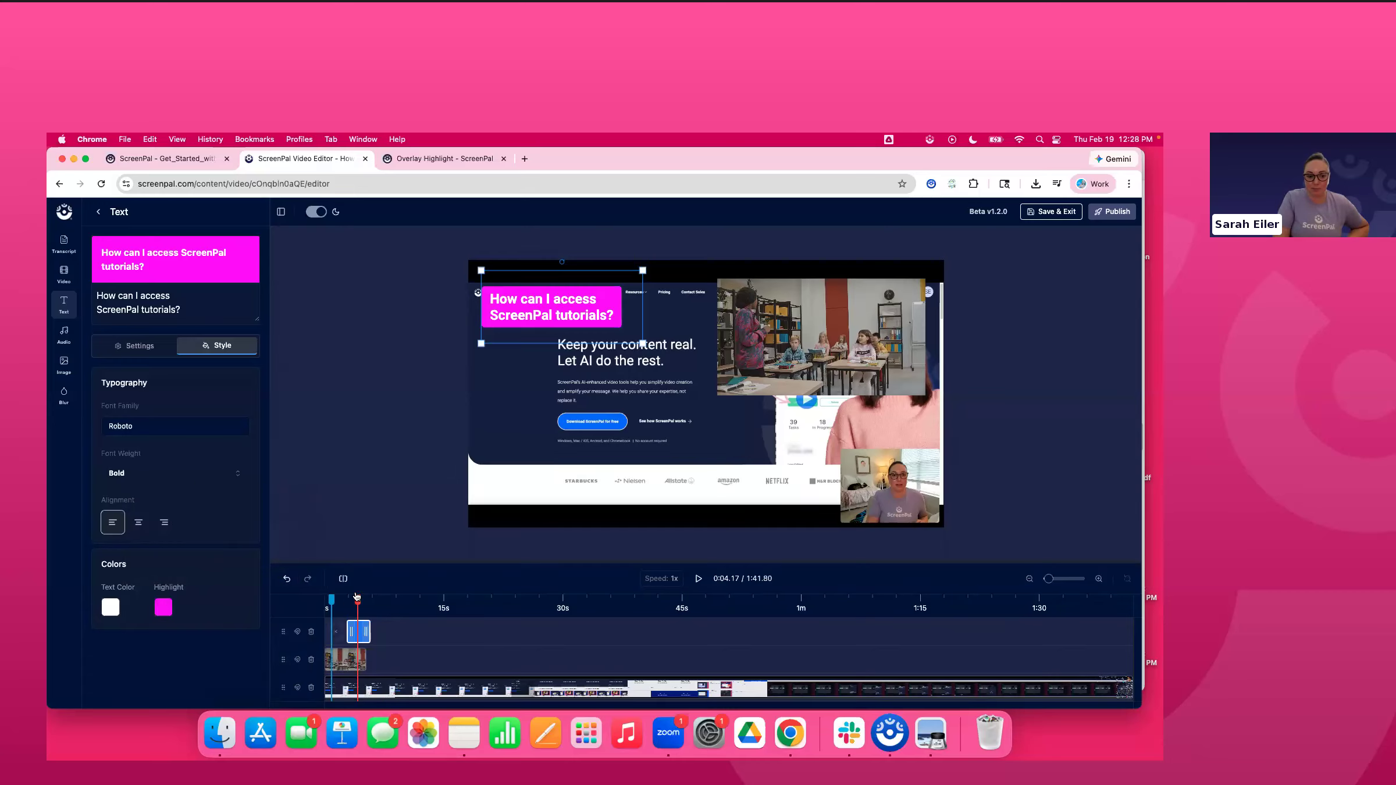
# Play the video from 0:02.50 to preview the restyled title and its transitions
pyautogui.moveTo(358, 599); pyautogui.dragTo(344, 603)
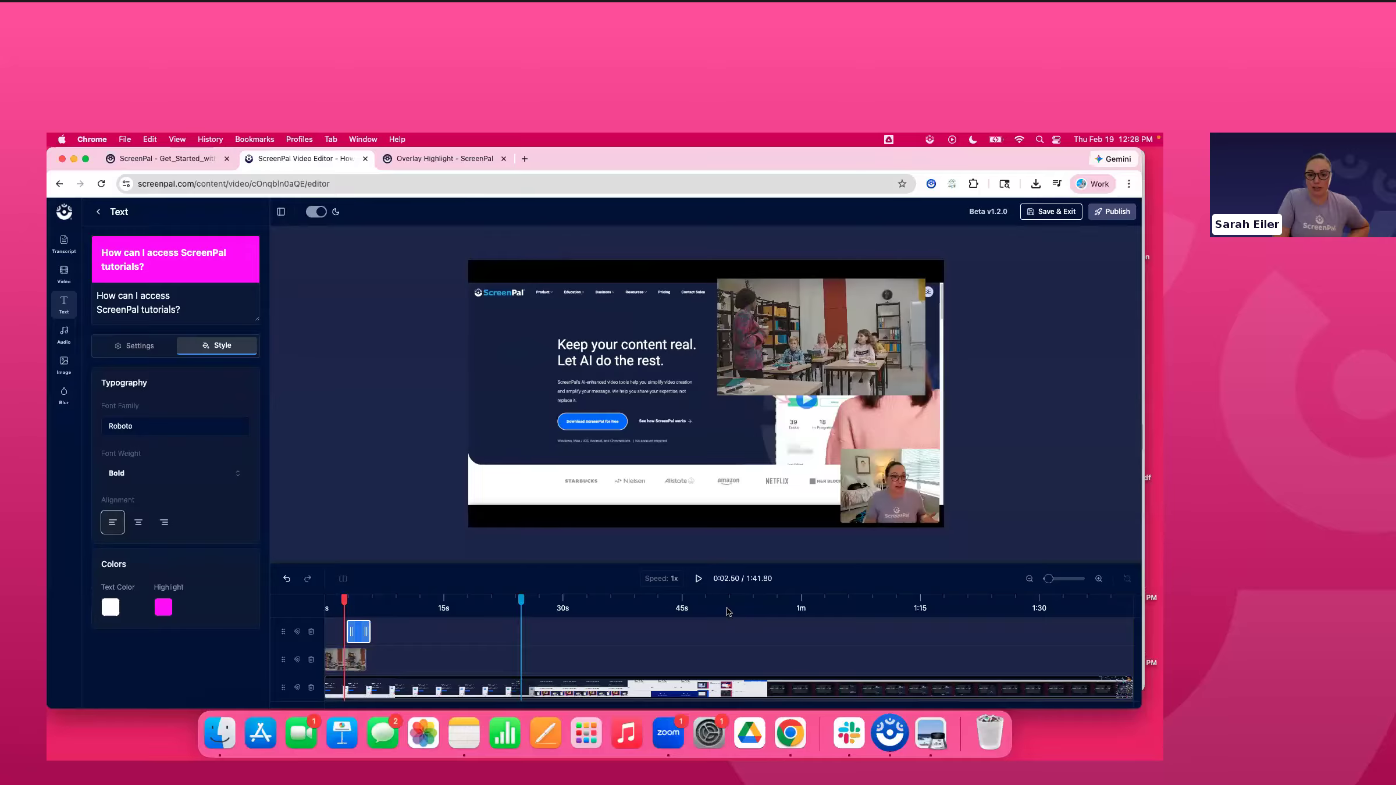
pyautogui.click(698, 578)
pyautogui.click(134, 346)
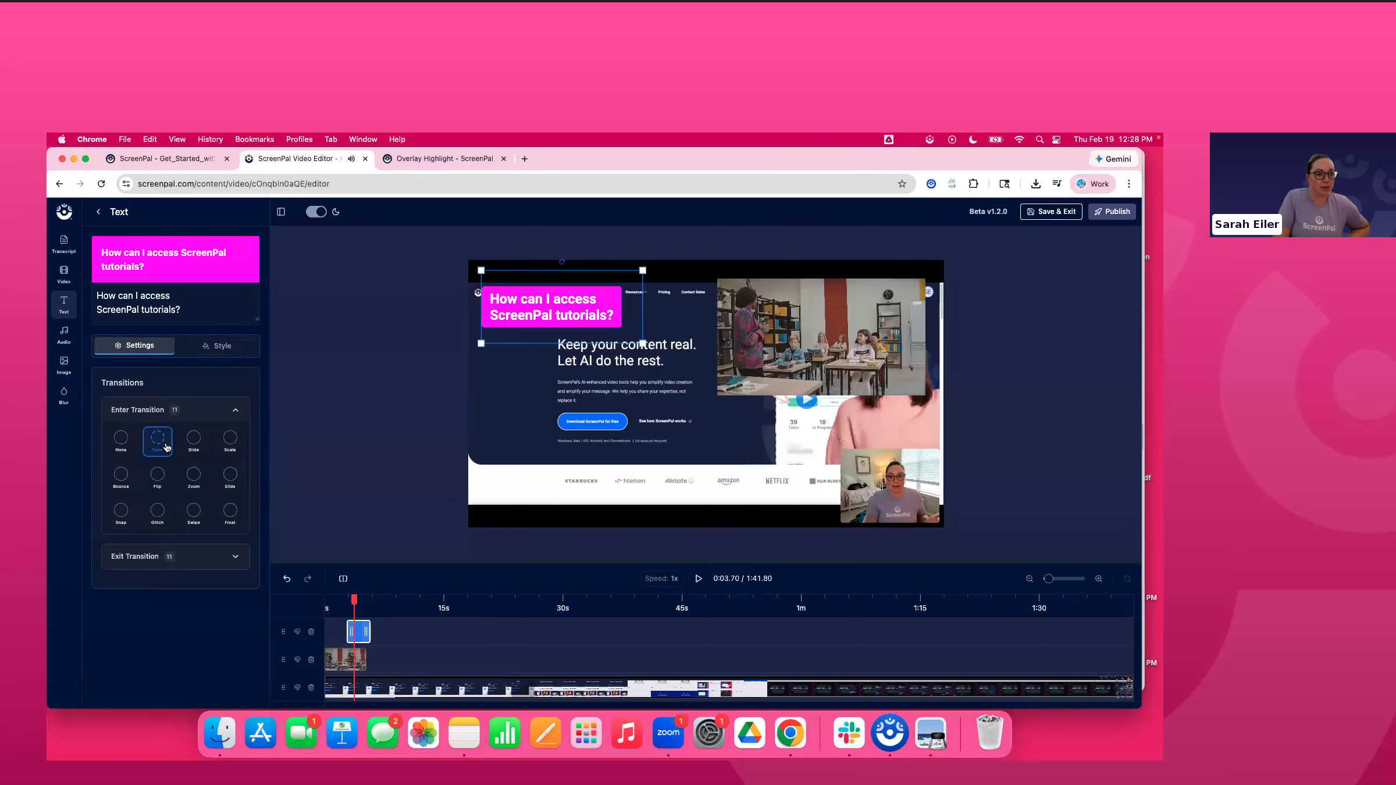
pyautogui.click(698, 580)
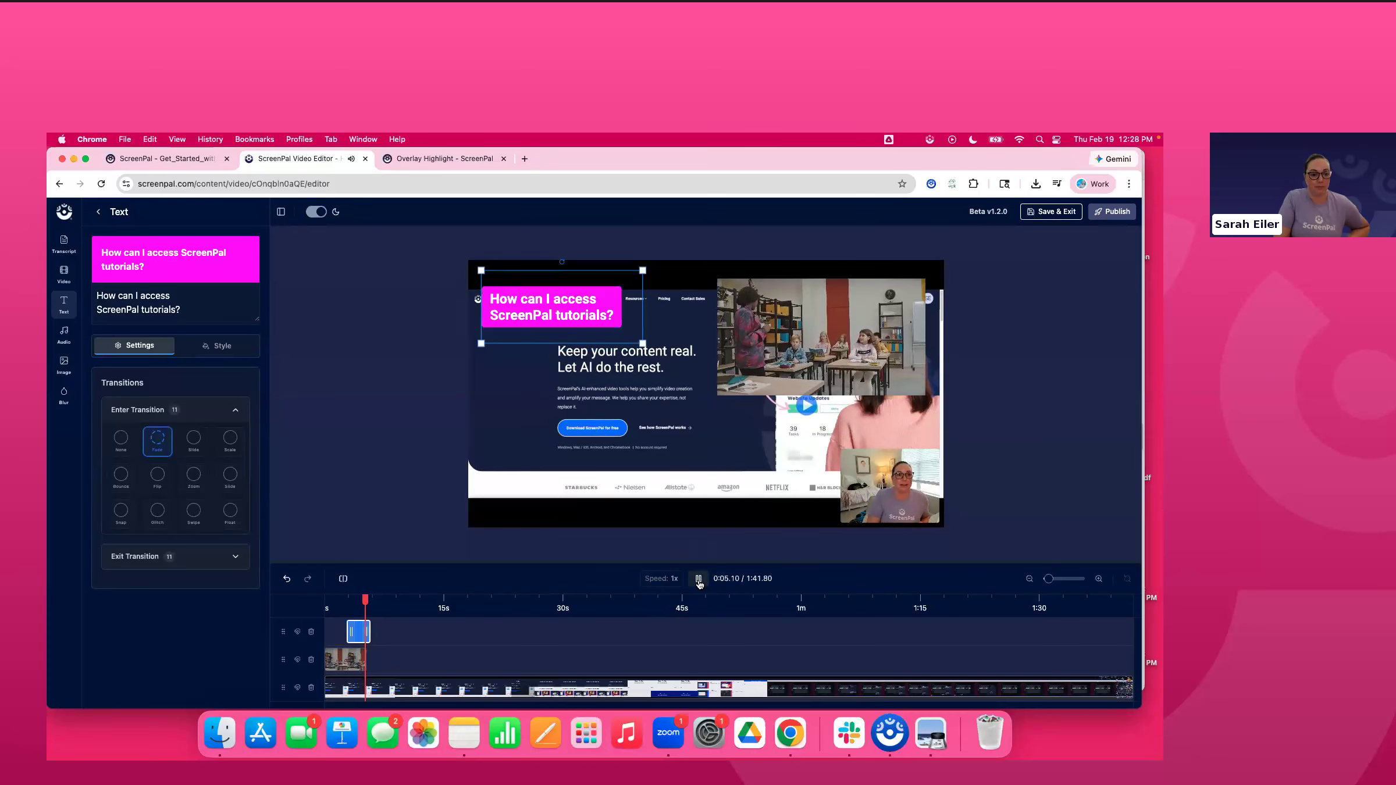
pyautogui.click(698, 579)
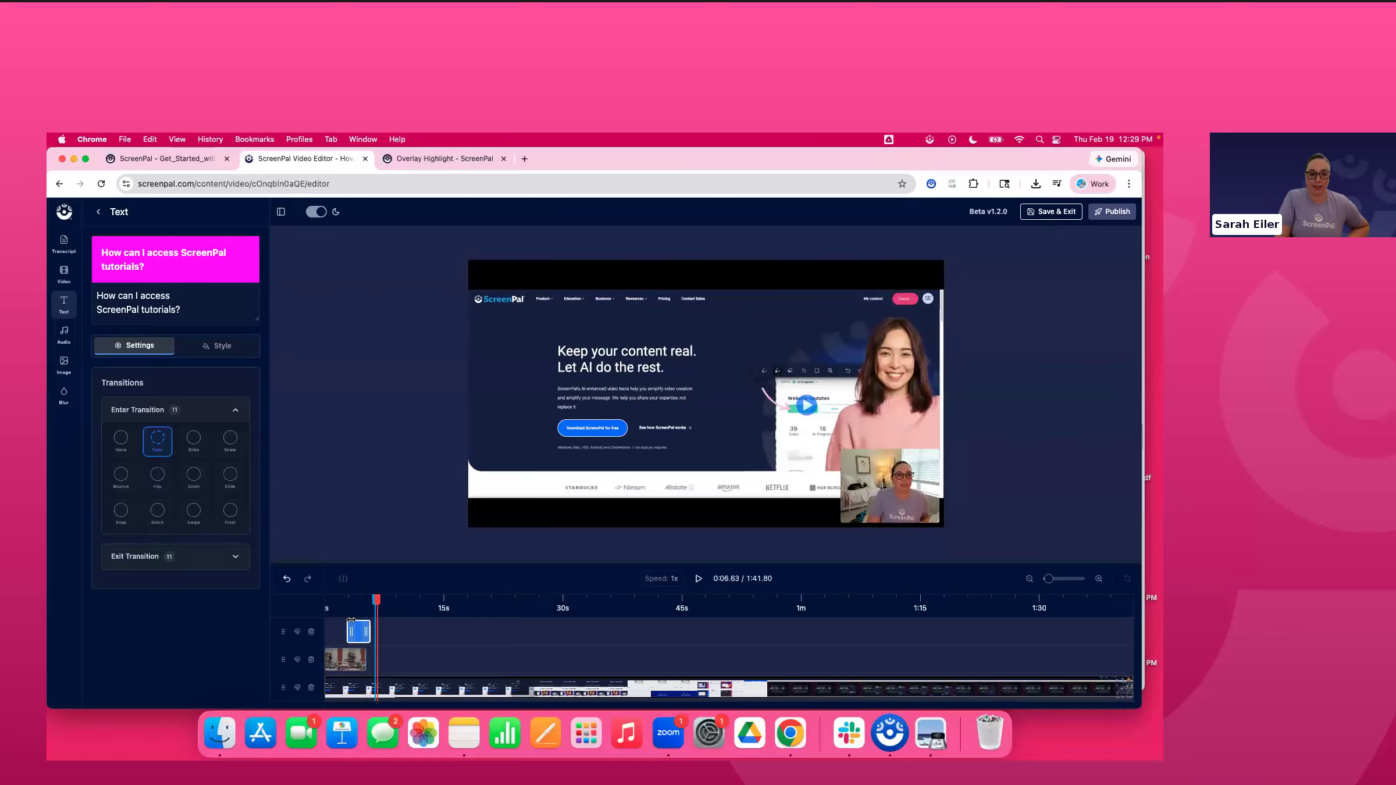
pyautogui.click(350, 661)
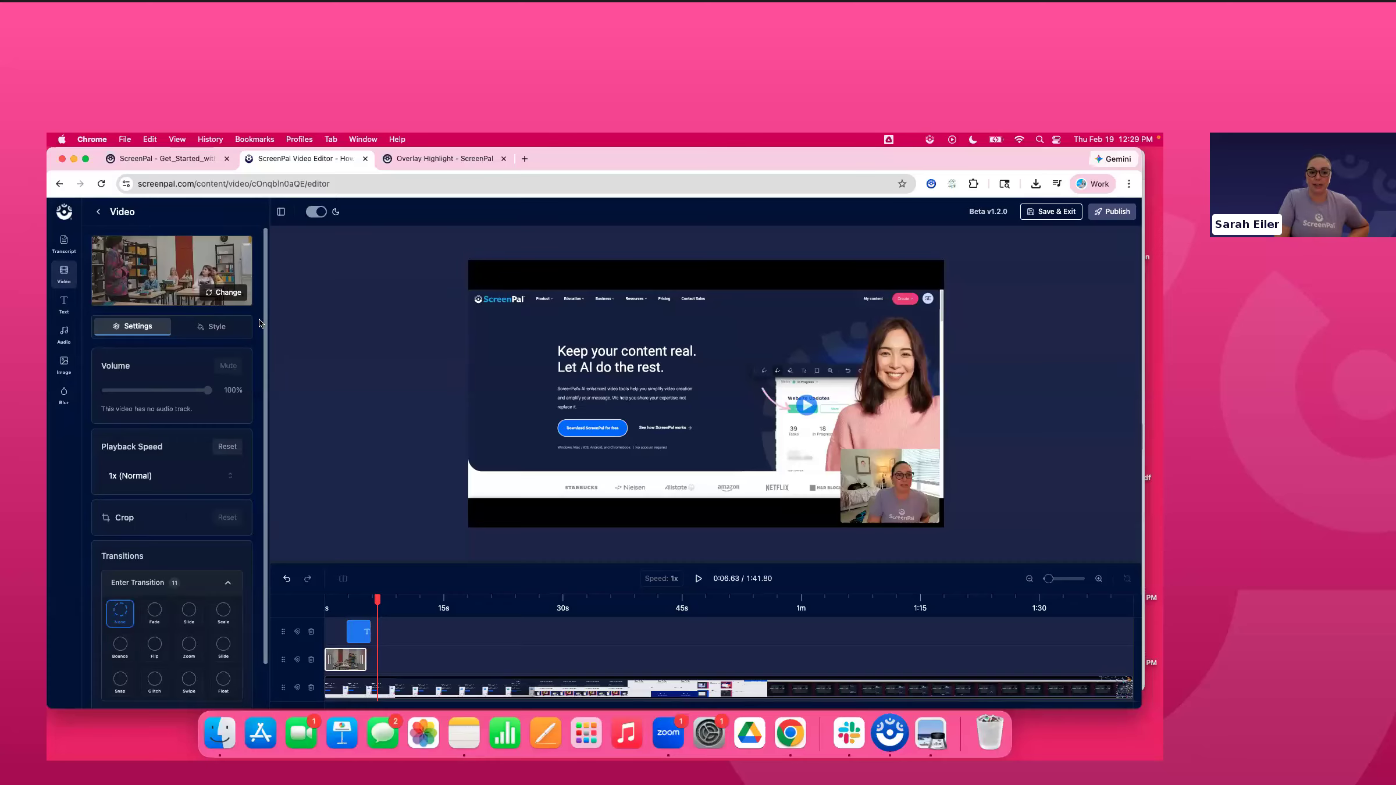
pyautogui.click(352, 636)
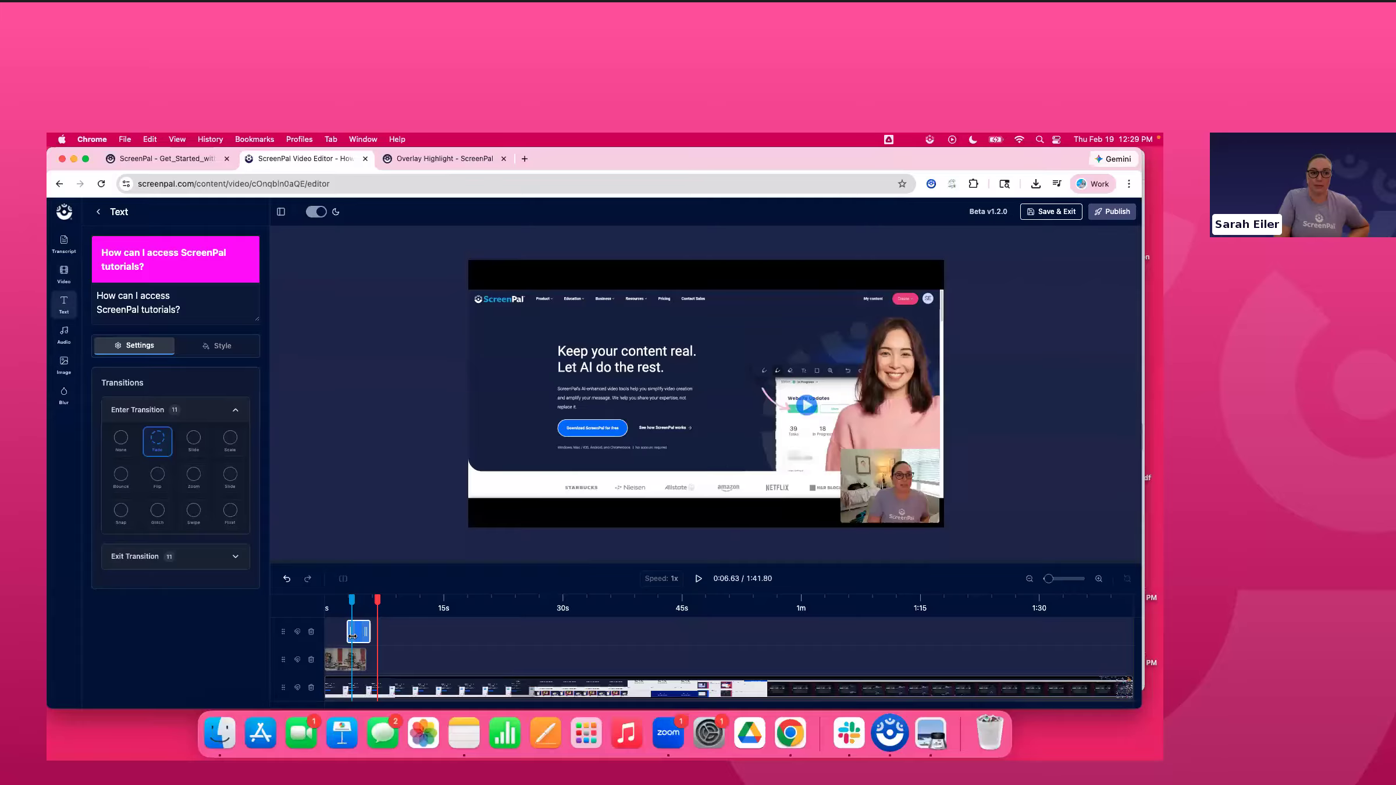
pyautogui.tripleClick(170, 313)
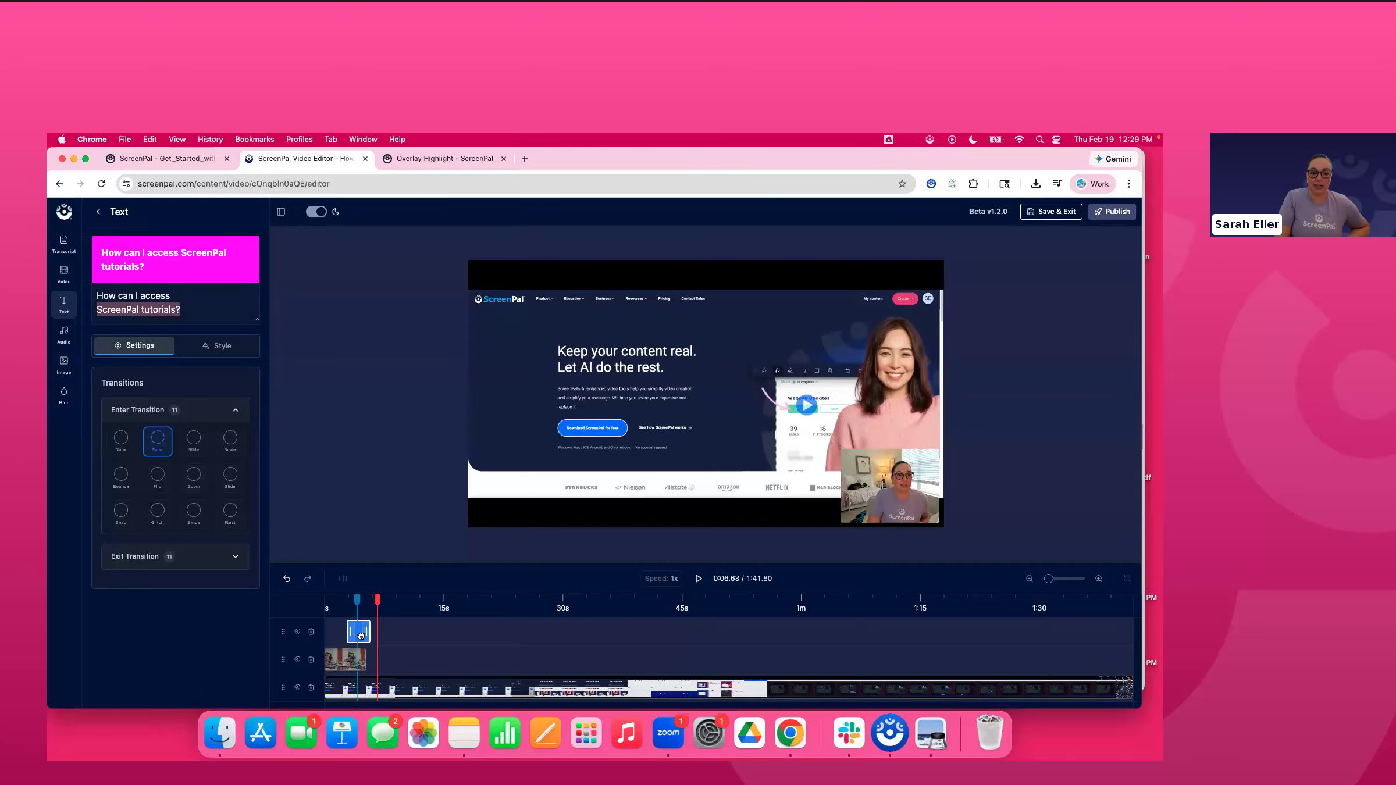
pyautogui.click(347, 660)
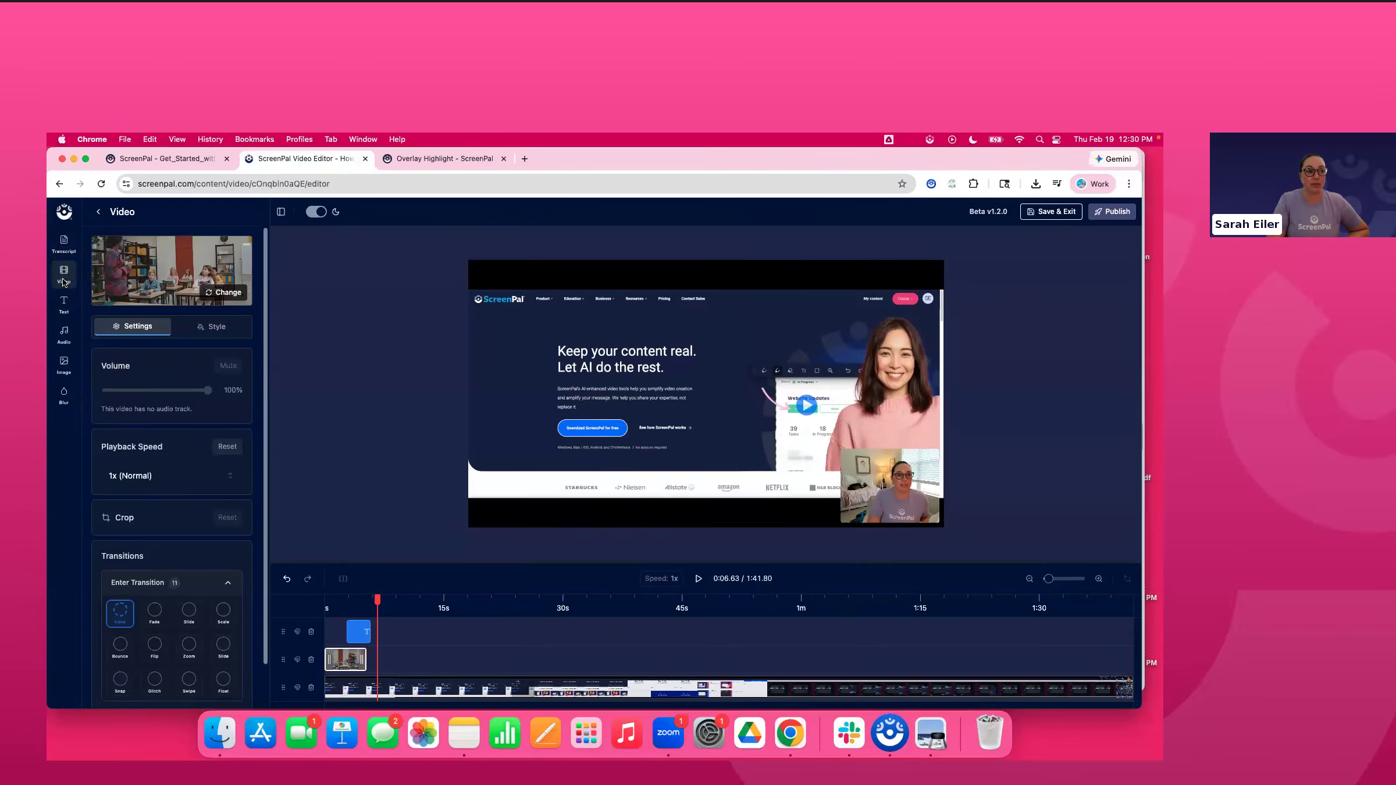
# Open the stock sounds library to look through the available audio tracks
pyautogui.click(64, 335)
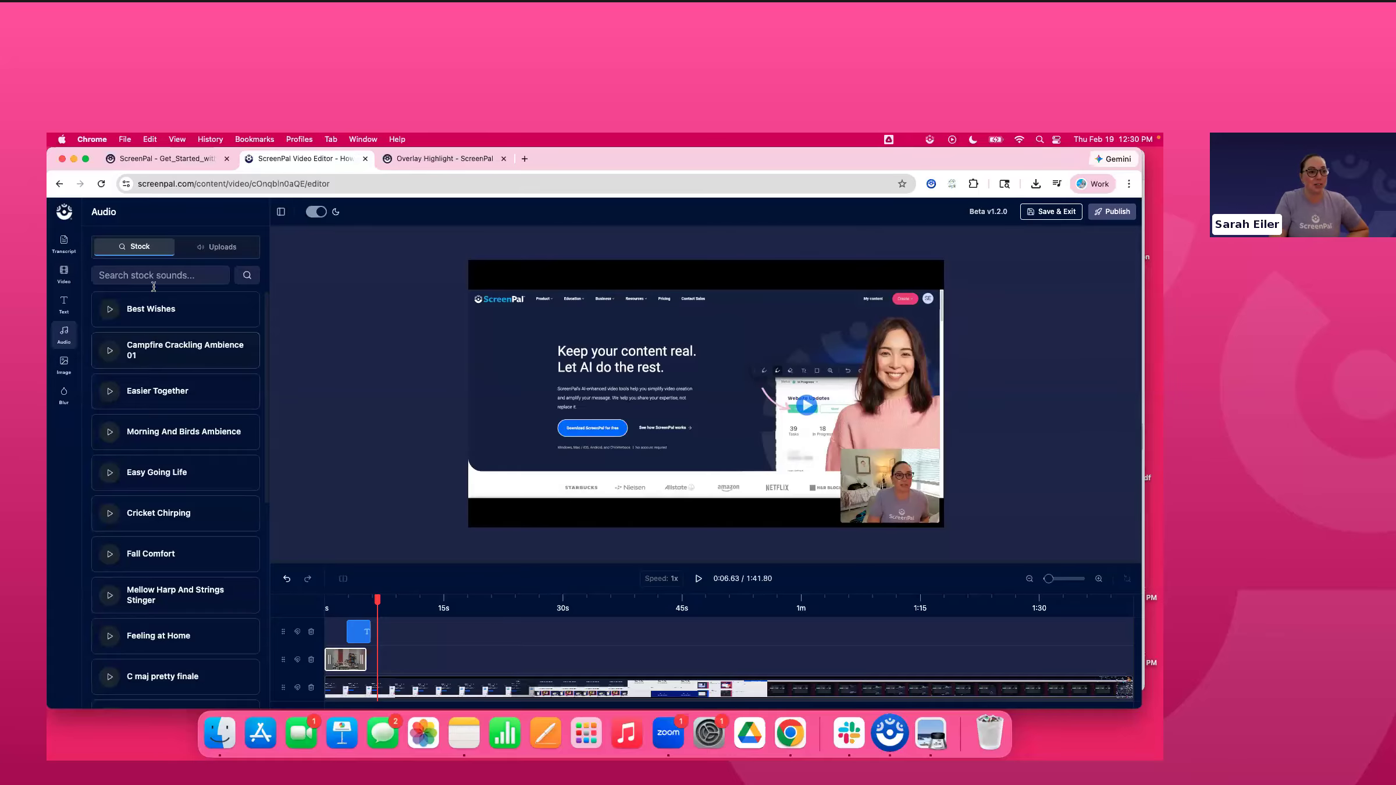
pyautogui.click(111, 310)
pyautogui.click(147, 276)
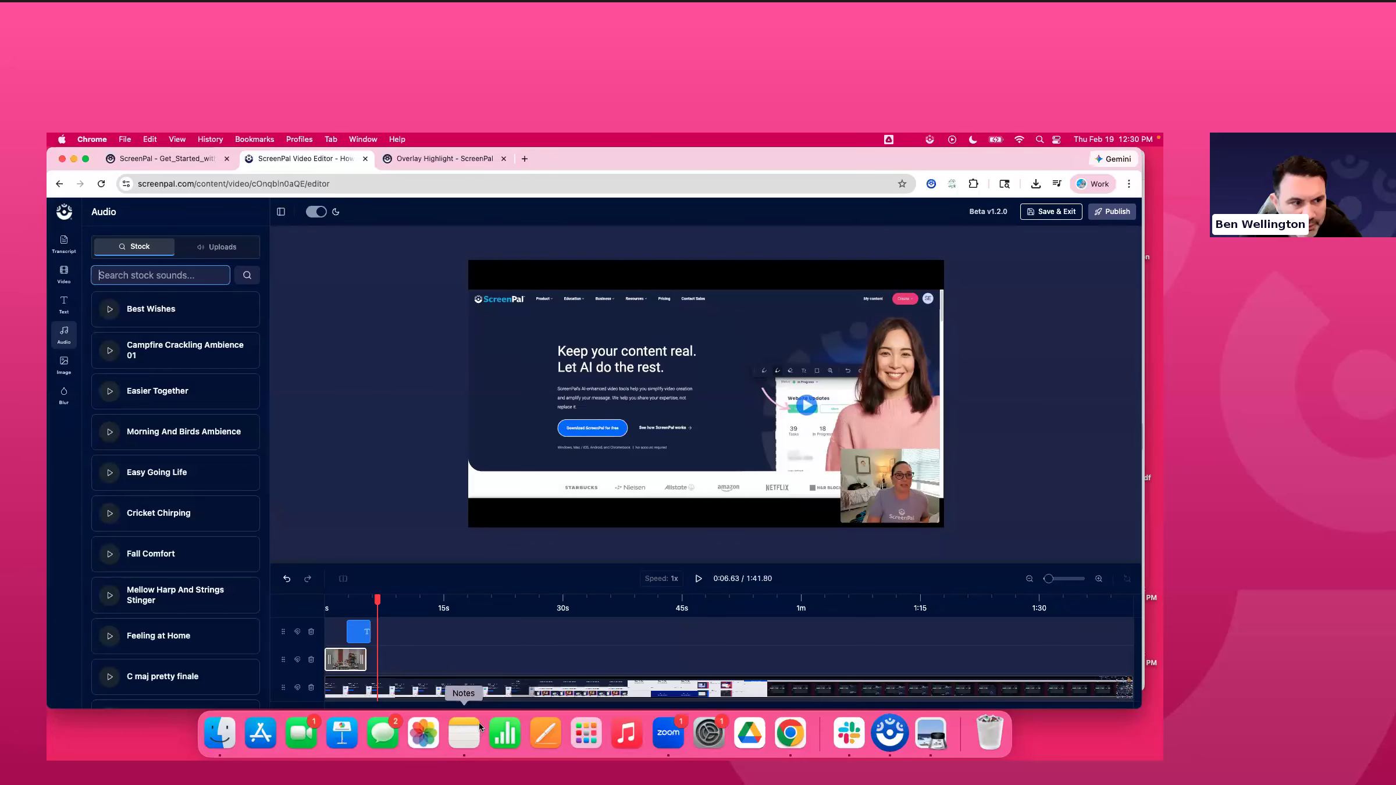
# Delete the title's timeline track, undo the deletion, redo it, and undo it again
pyautogui.click(65, 304)
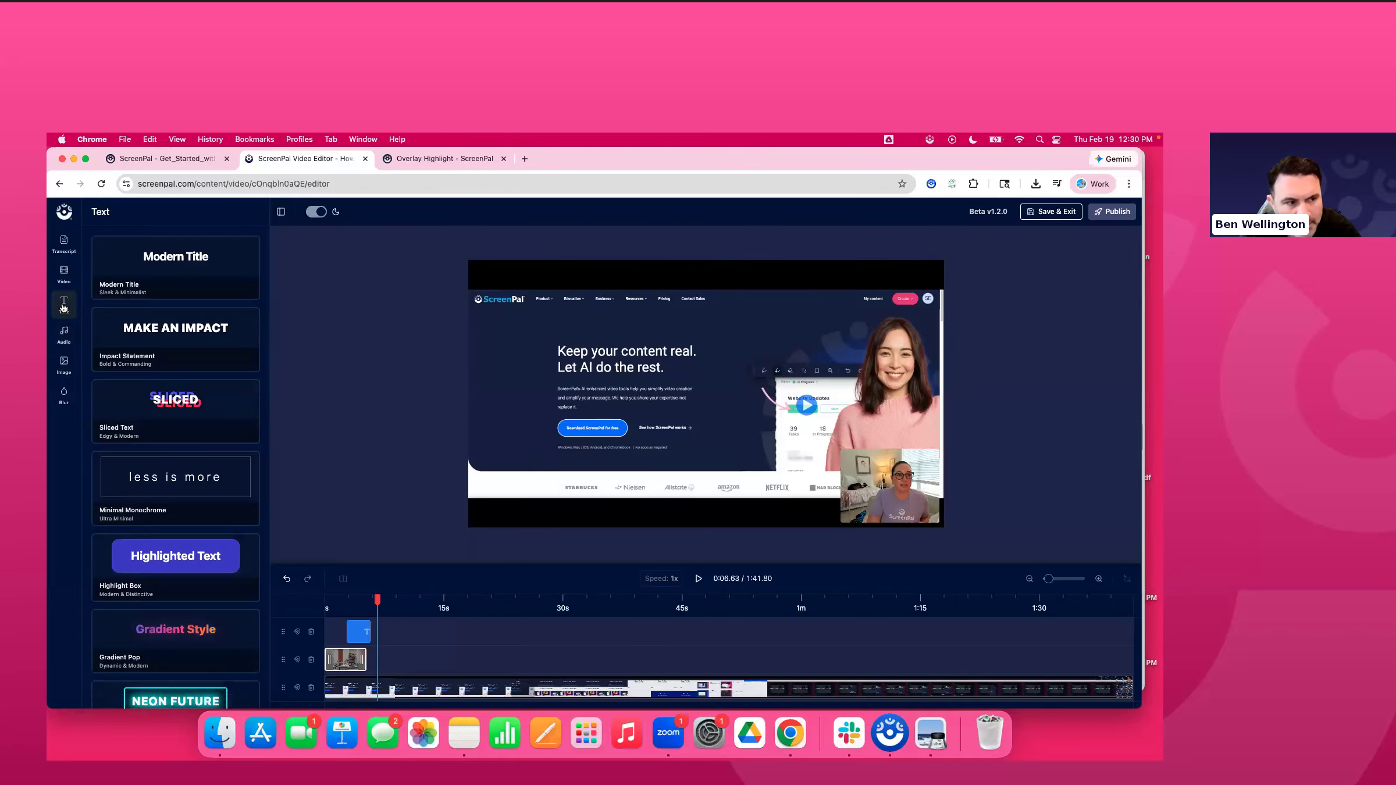
pyautogui.click(359, 631)
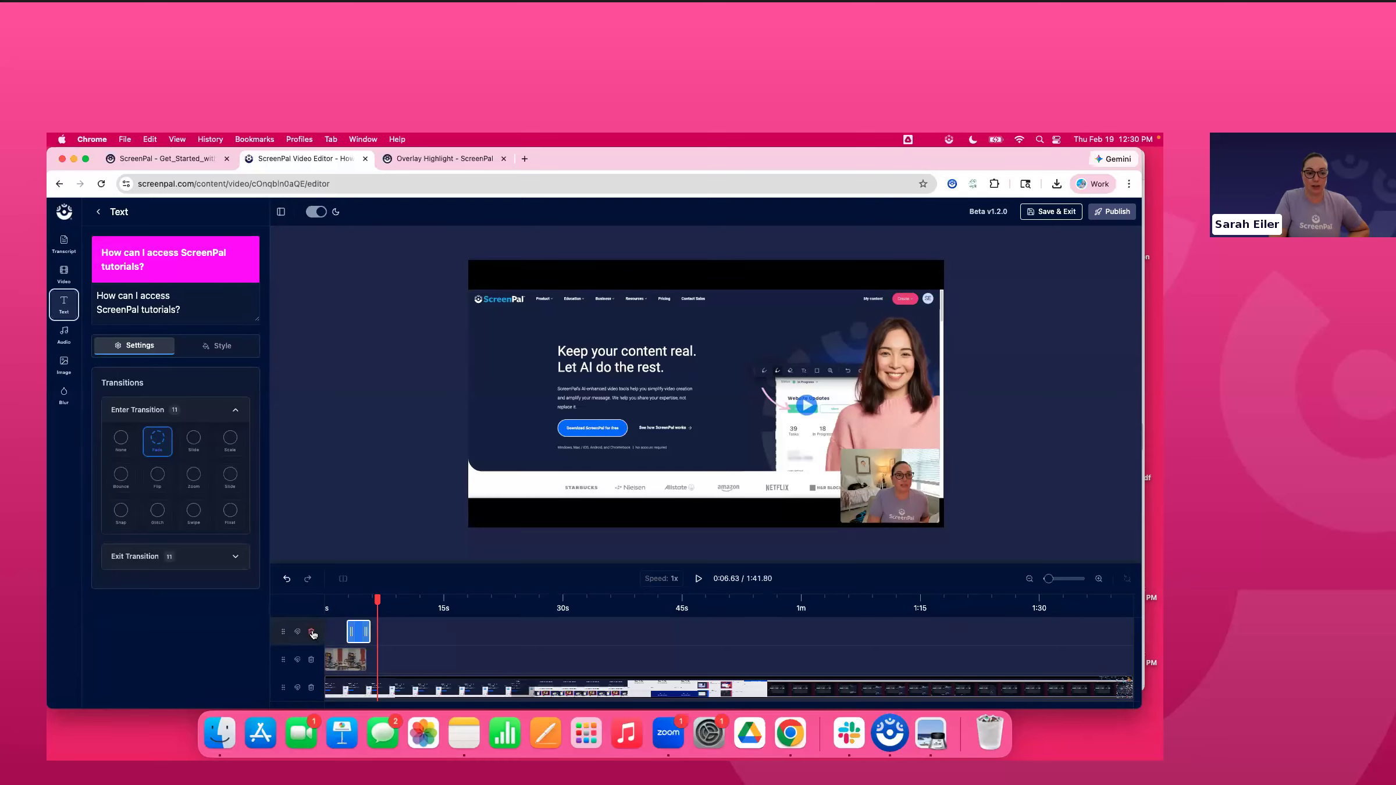
pyautogui.click(312, 632)
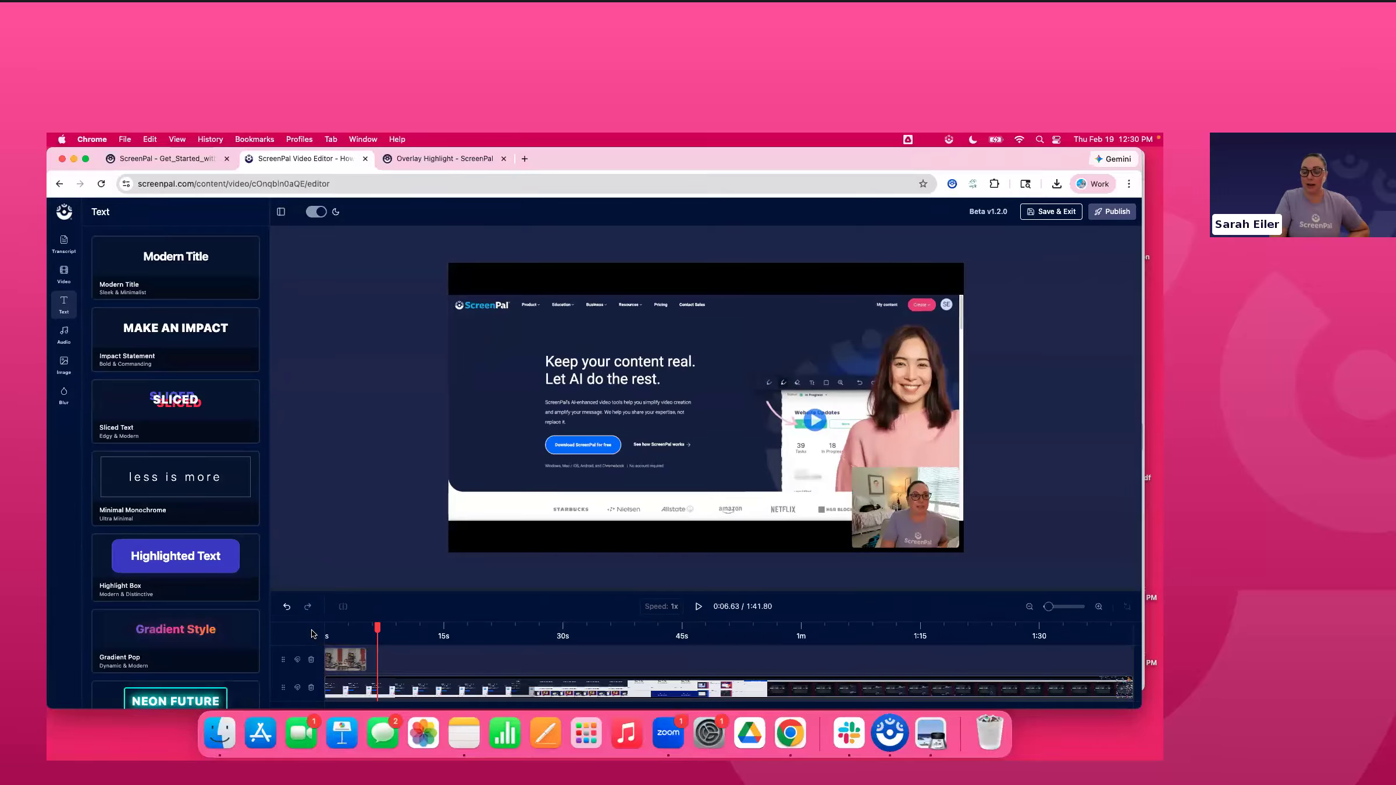
pyautogui.click(286, 607)
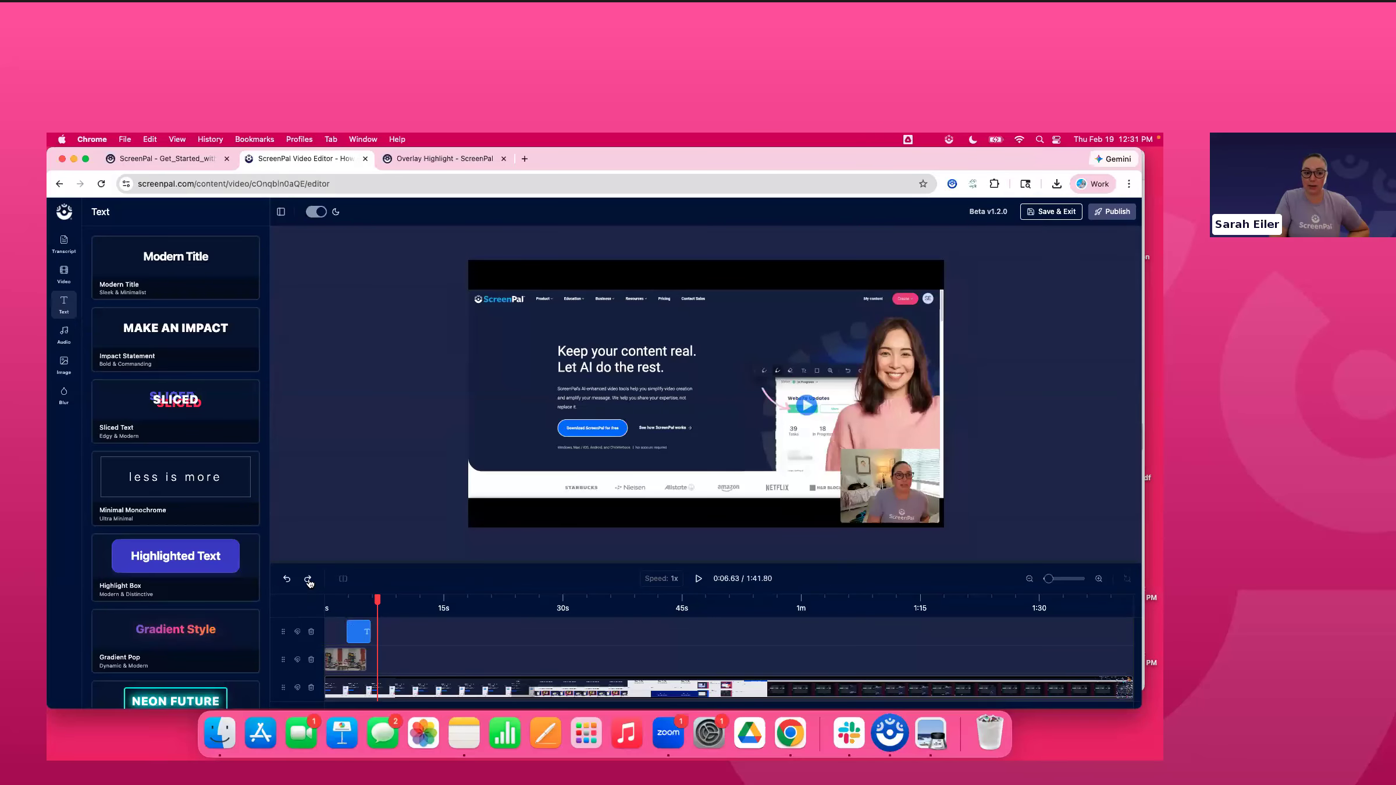
pyautogui.click(308, 579)
pyautogui.click(286, 606)
# Move the title's timeline track below the classroom clip's track
pyautogui.click(285, 632)
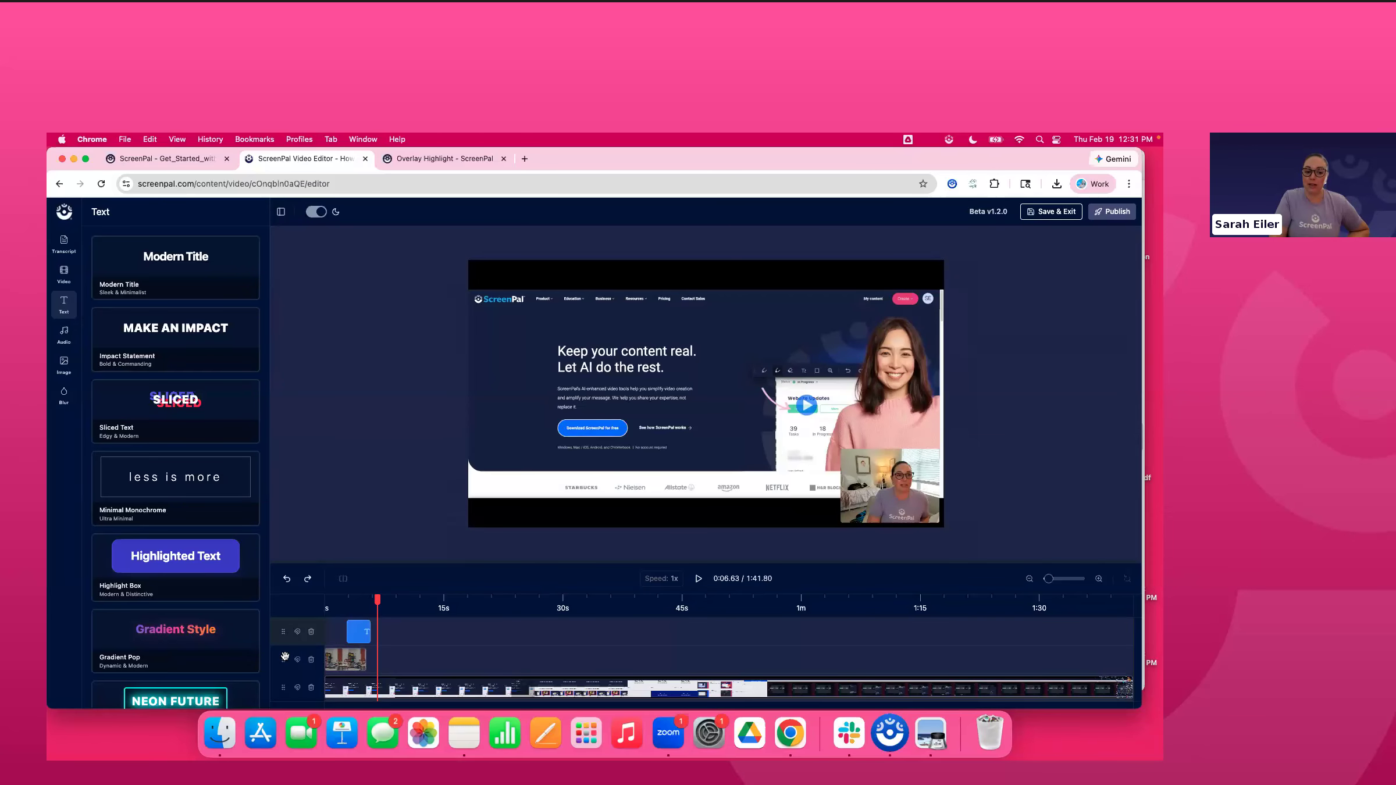
pyautogui.moveTo(284, 631); pyautogui.dragTo(279, 660)
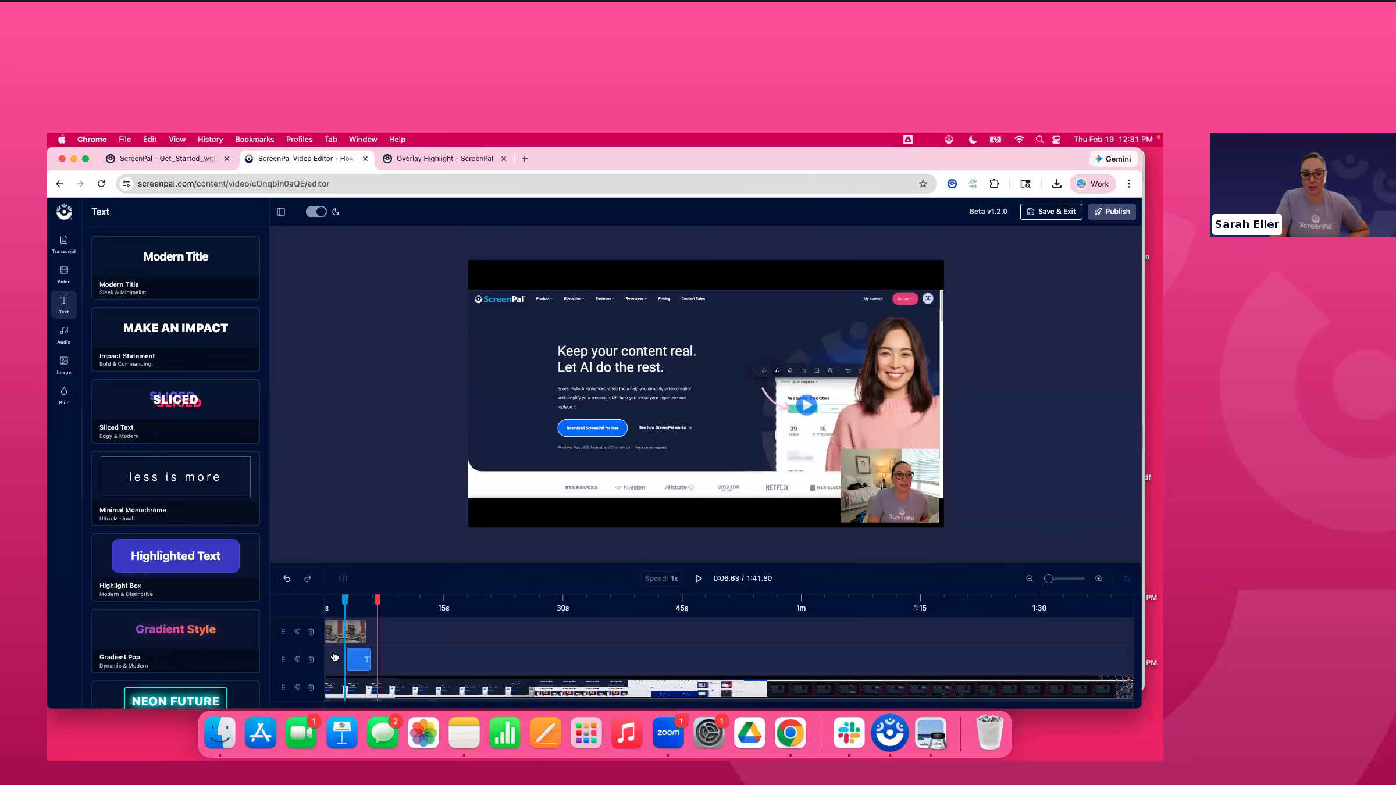
pyautogui.click(358, 659)
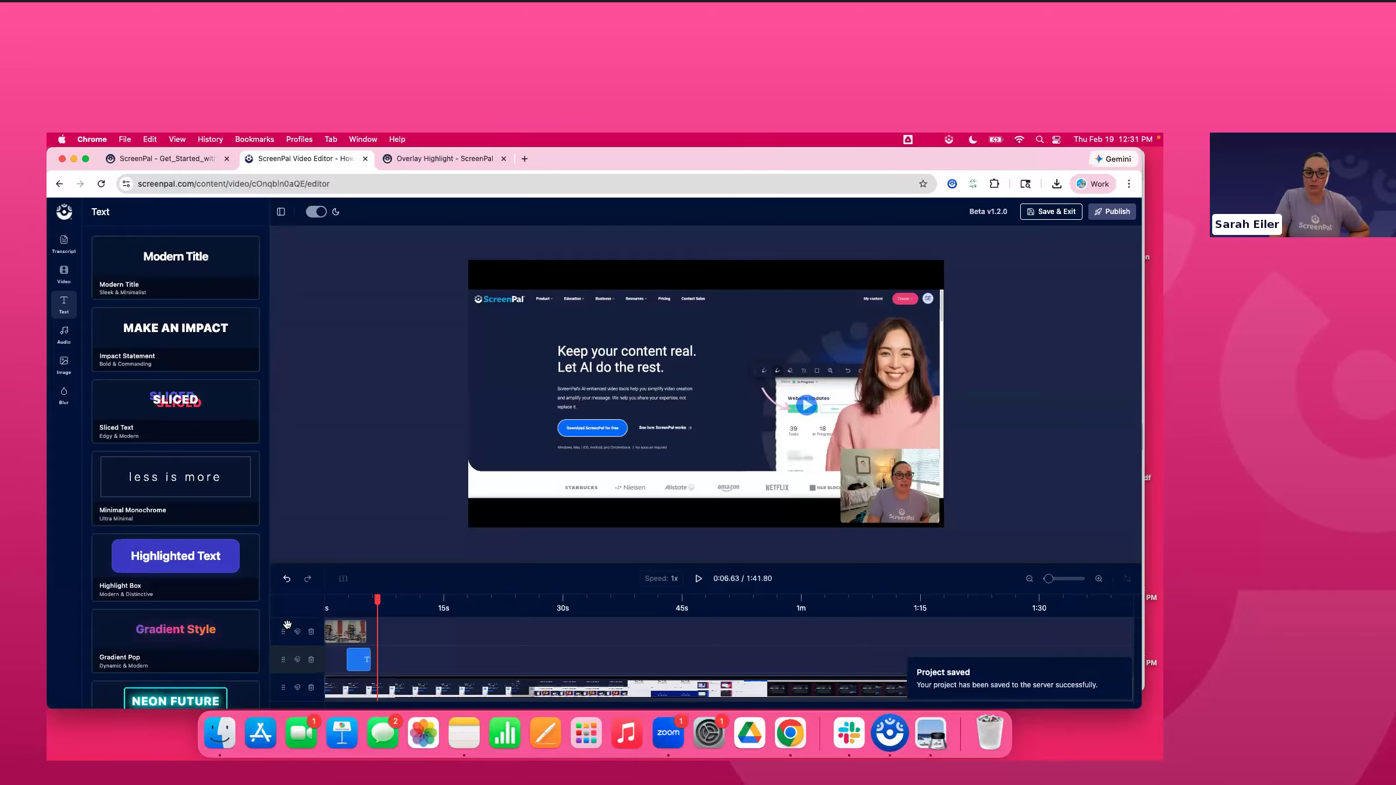
# Delete the reordered title track and undo the deletion
pyautogui.click(358, 659)
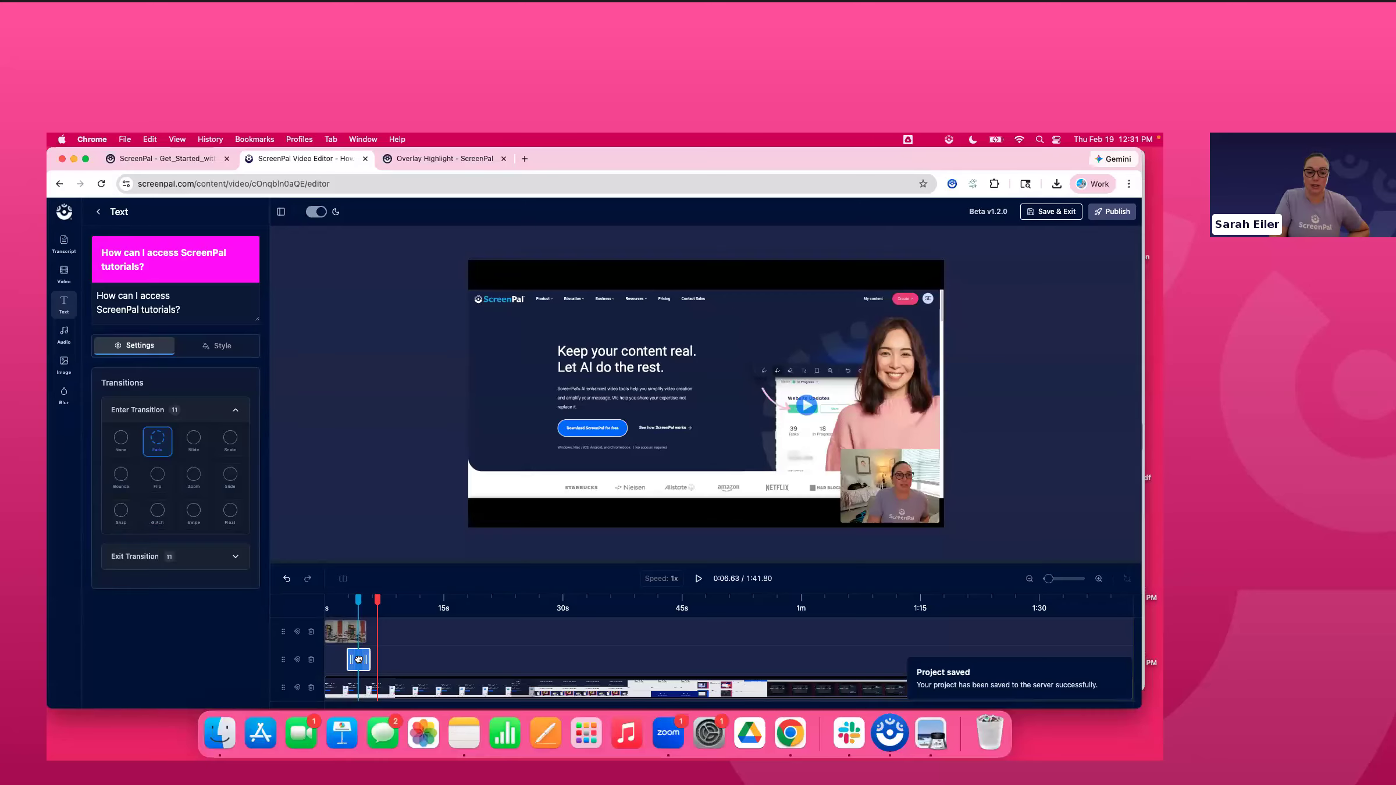
pyautogui.click(311, 661)
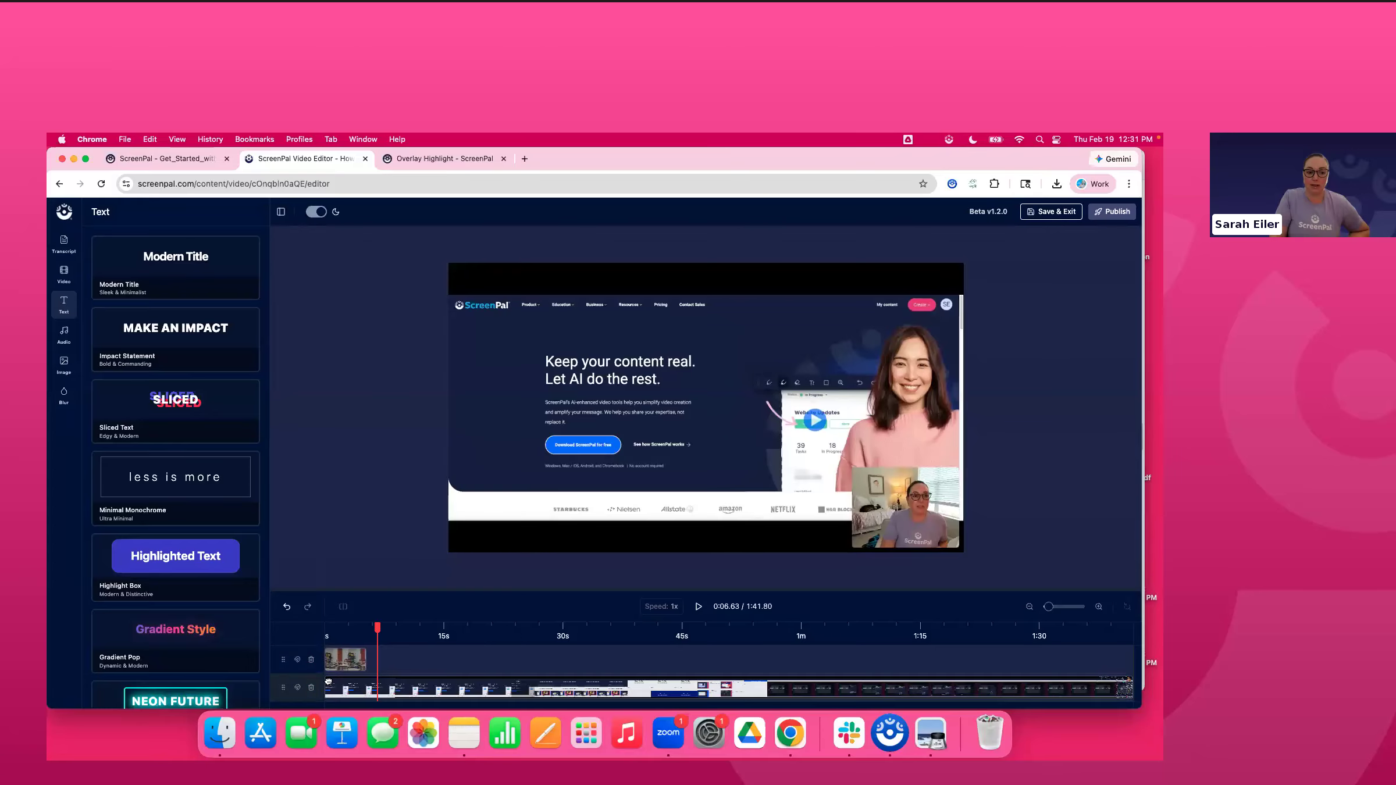
pyautogui.click(286, 607)
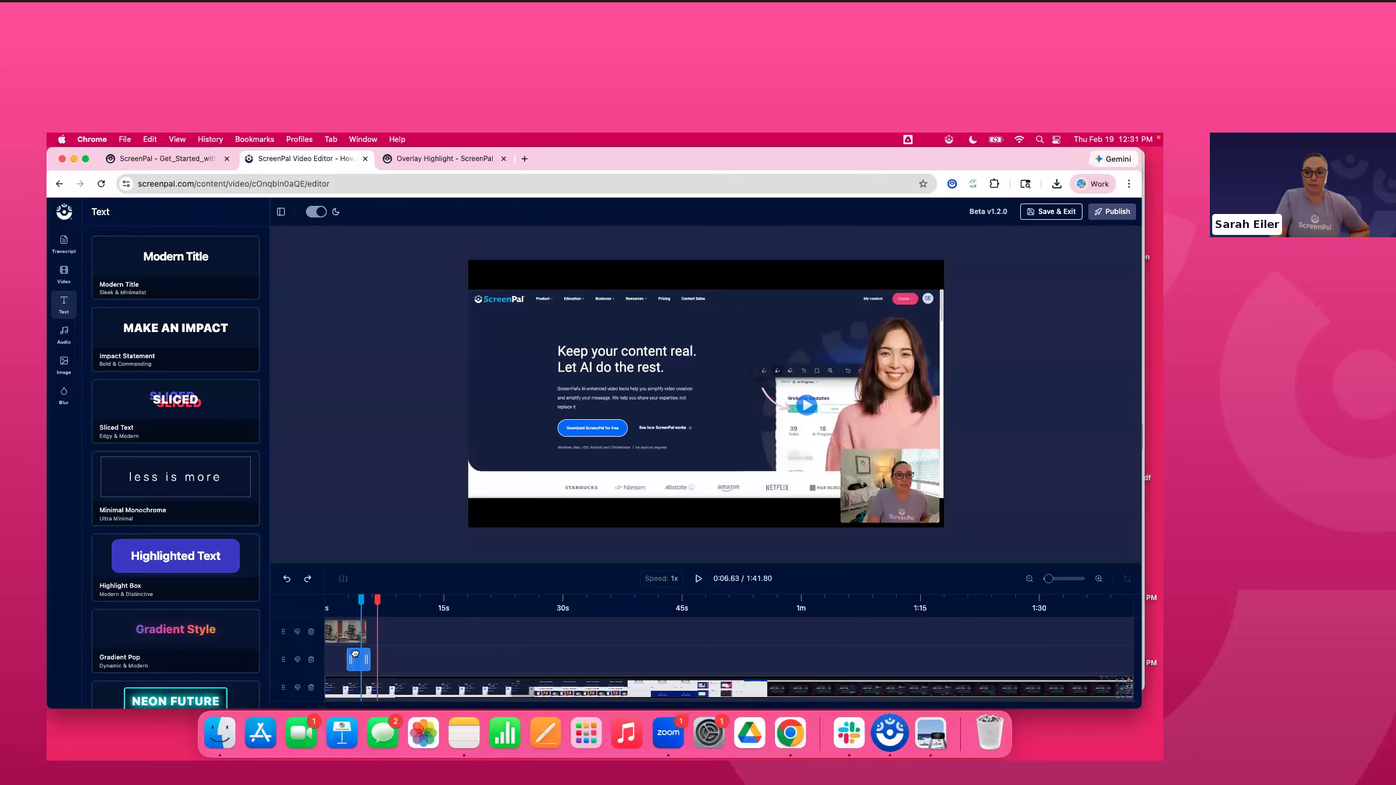
# Search the stock sounds for "summer"
pyautogui.click(63, 334)
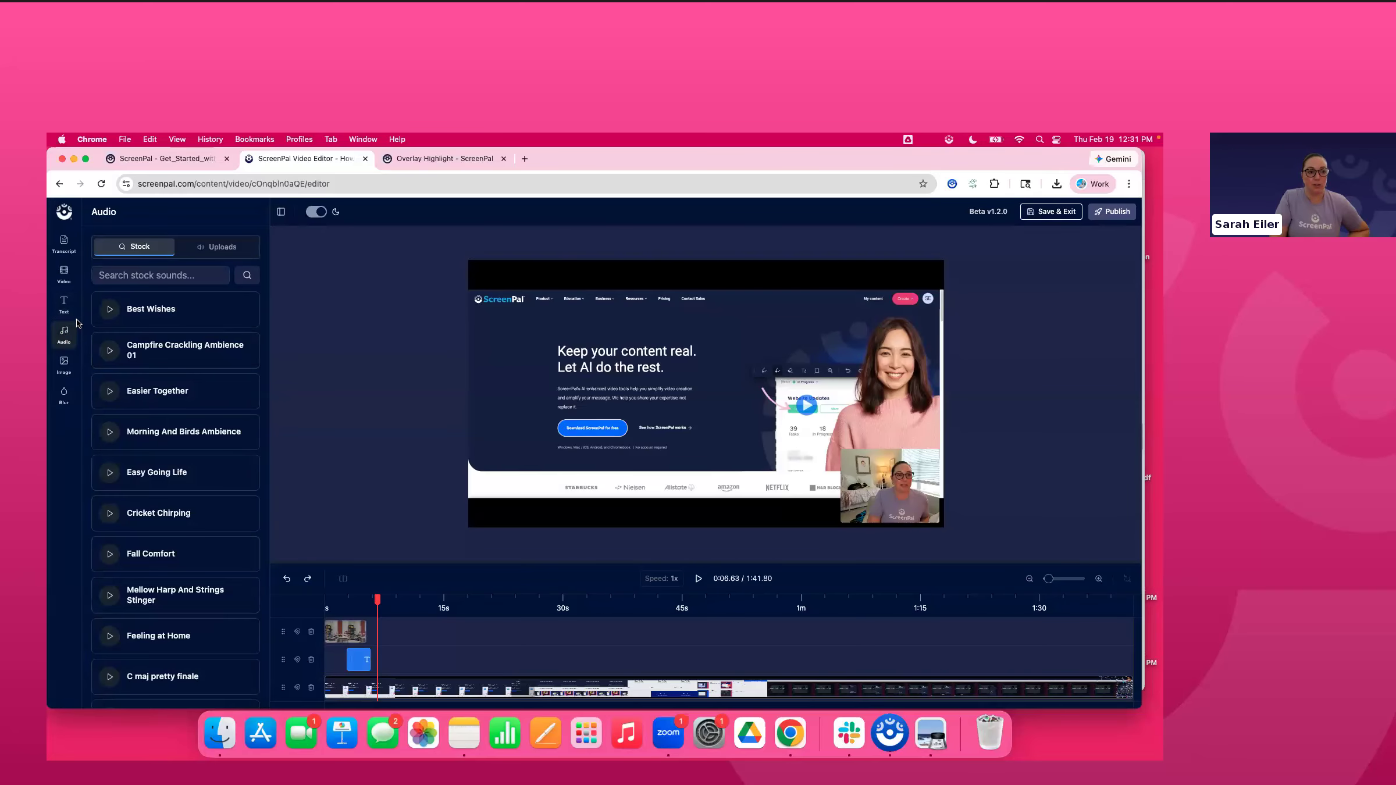
pyautogui.click(161, 276)
pyautogui.write('summer')
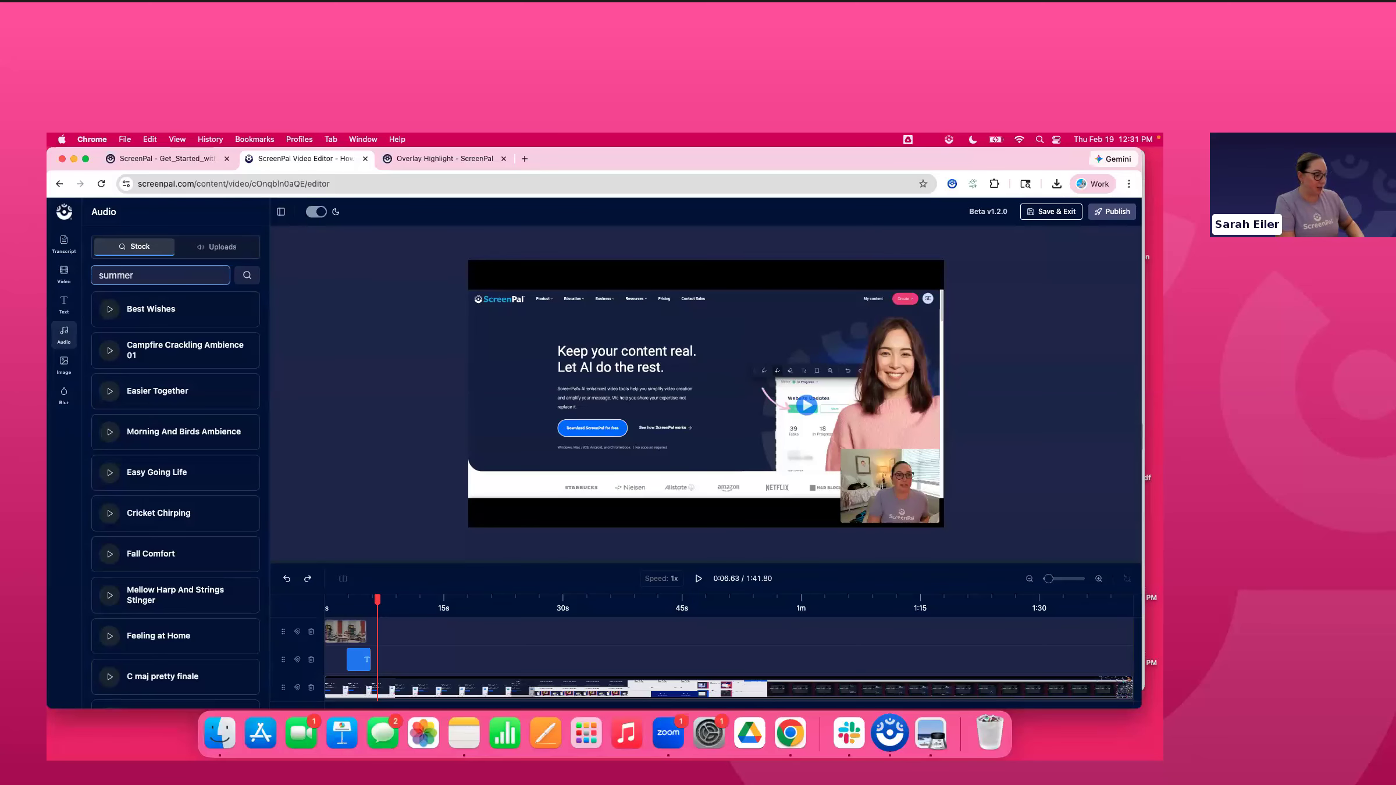
pyautogui.click(247, 277)
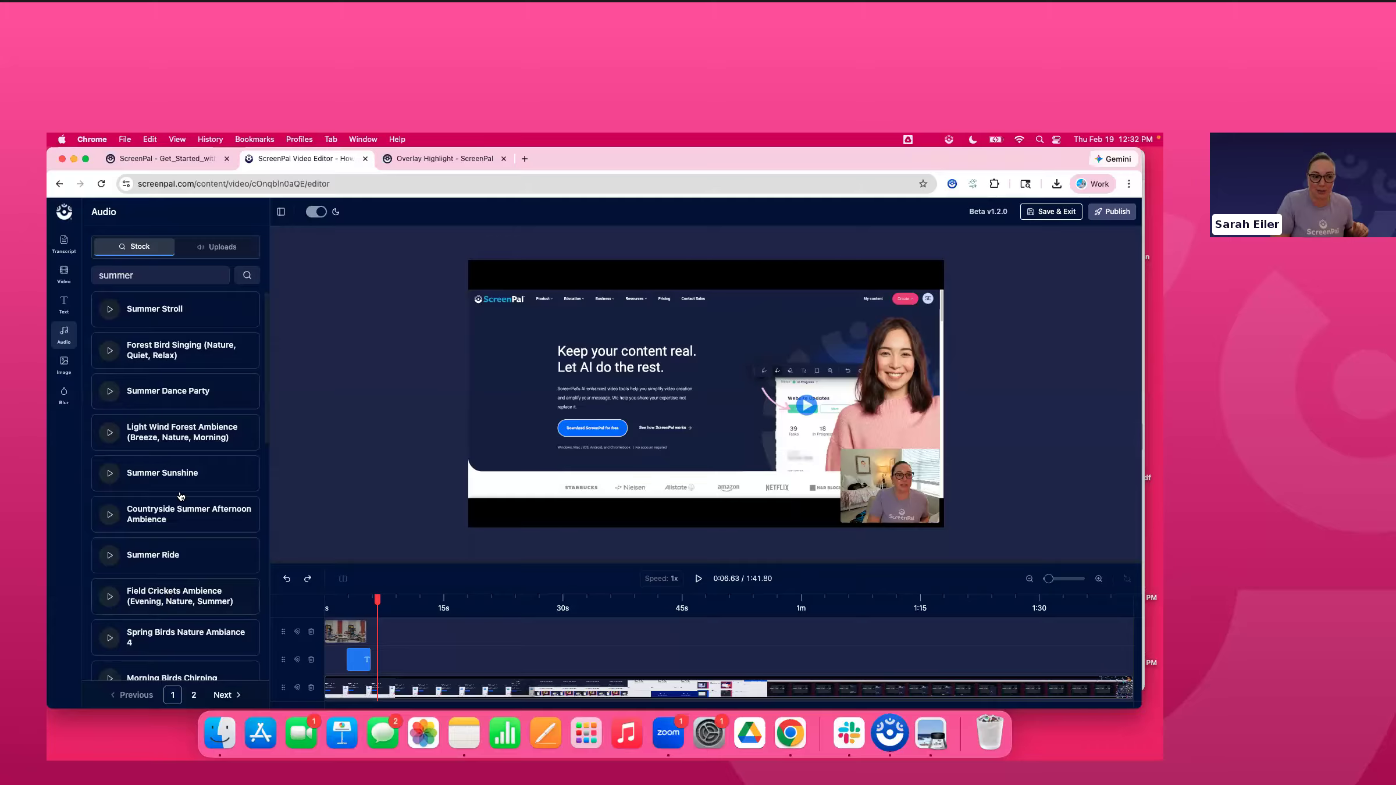
# Add the stock sound Summer Stroll to the timeline and preview it with the video
pyautogui.click(167, 310)
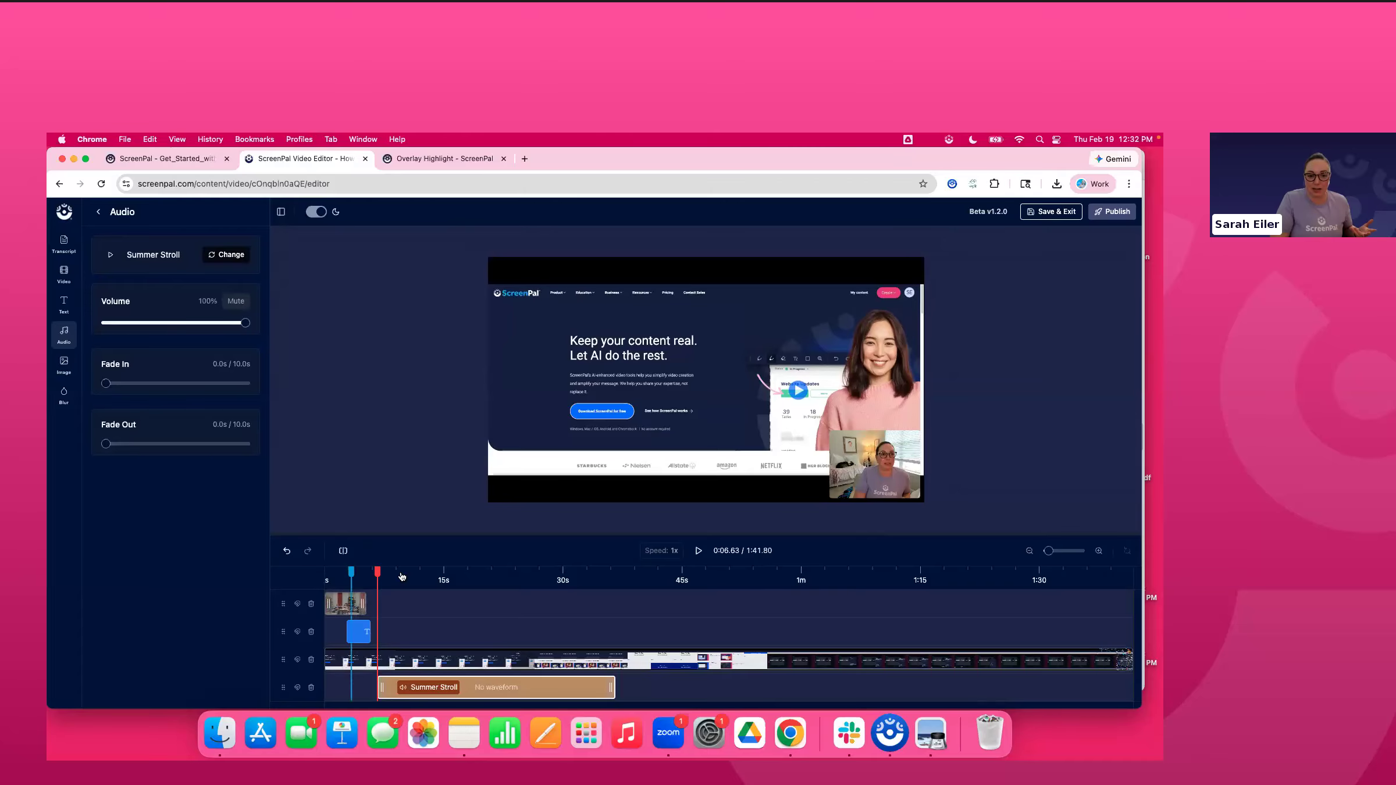
pyautogui.click(698, 550)
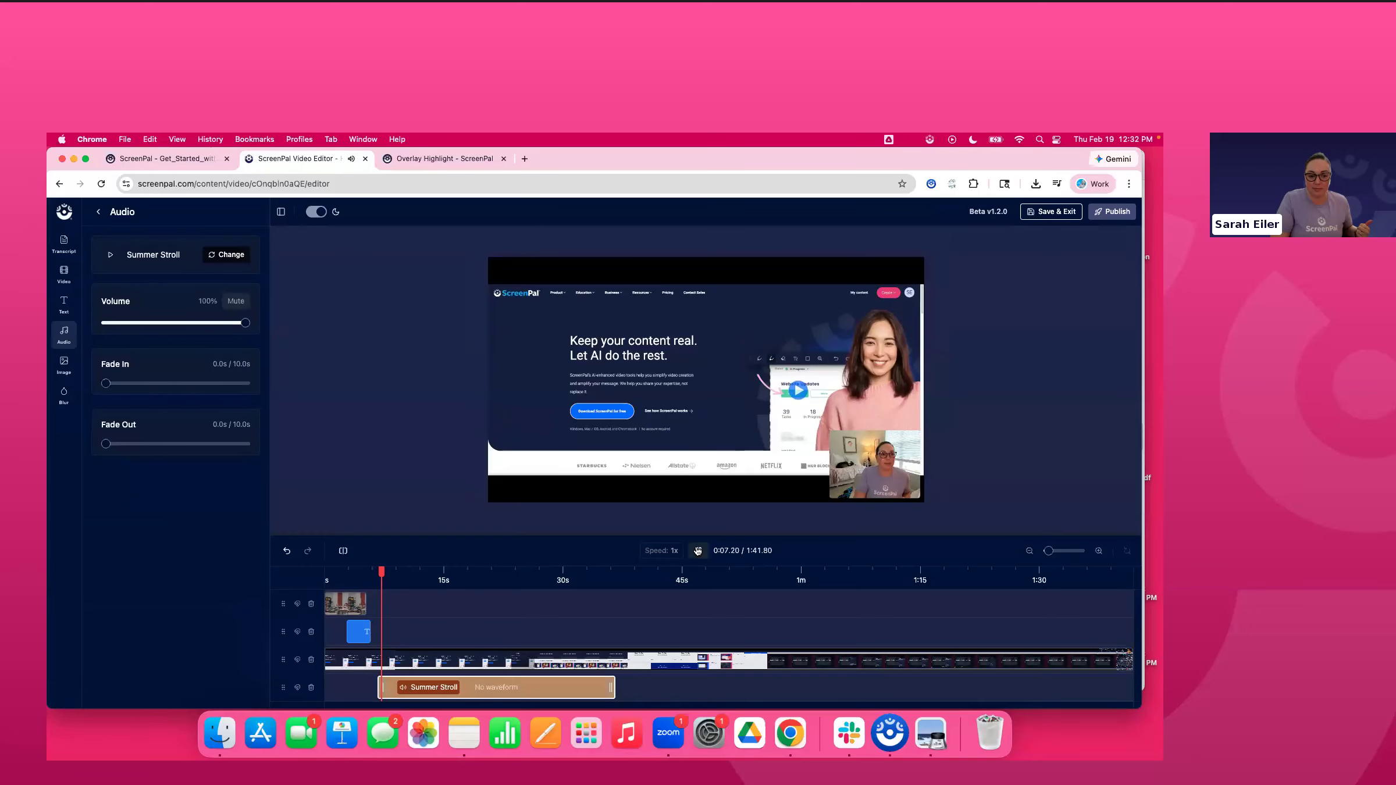
pyautogui.click(698, 550)
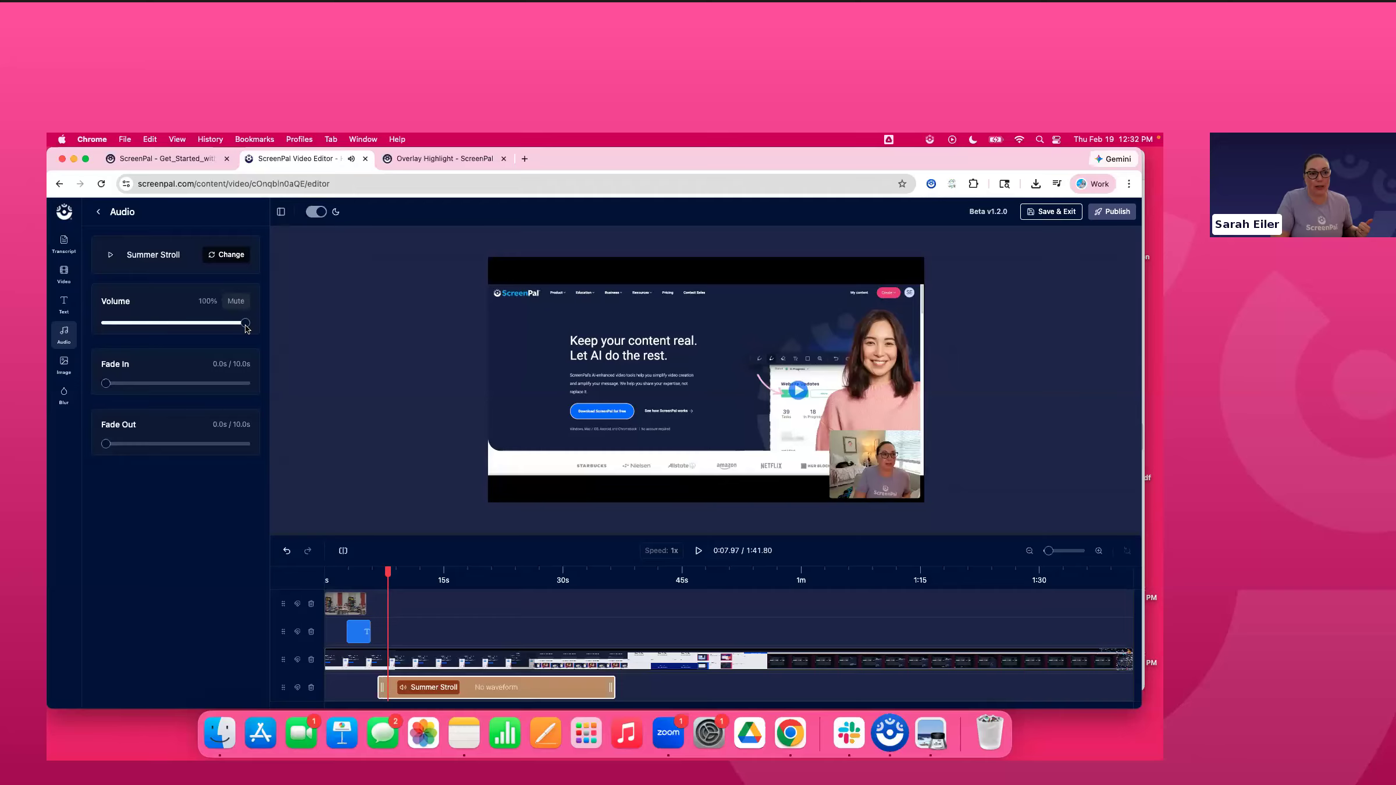
# Lower the Summer Stroll clip's volume to 31% and then to 10%, previewing the mix after each change
pyautogui.moveTo(242, 326); pyautogui.dragTo(151, 324)
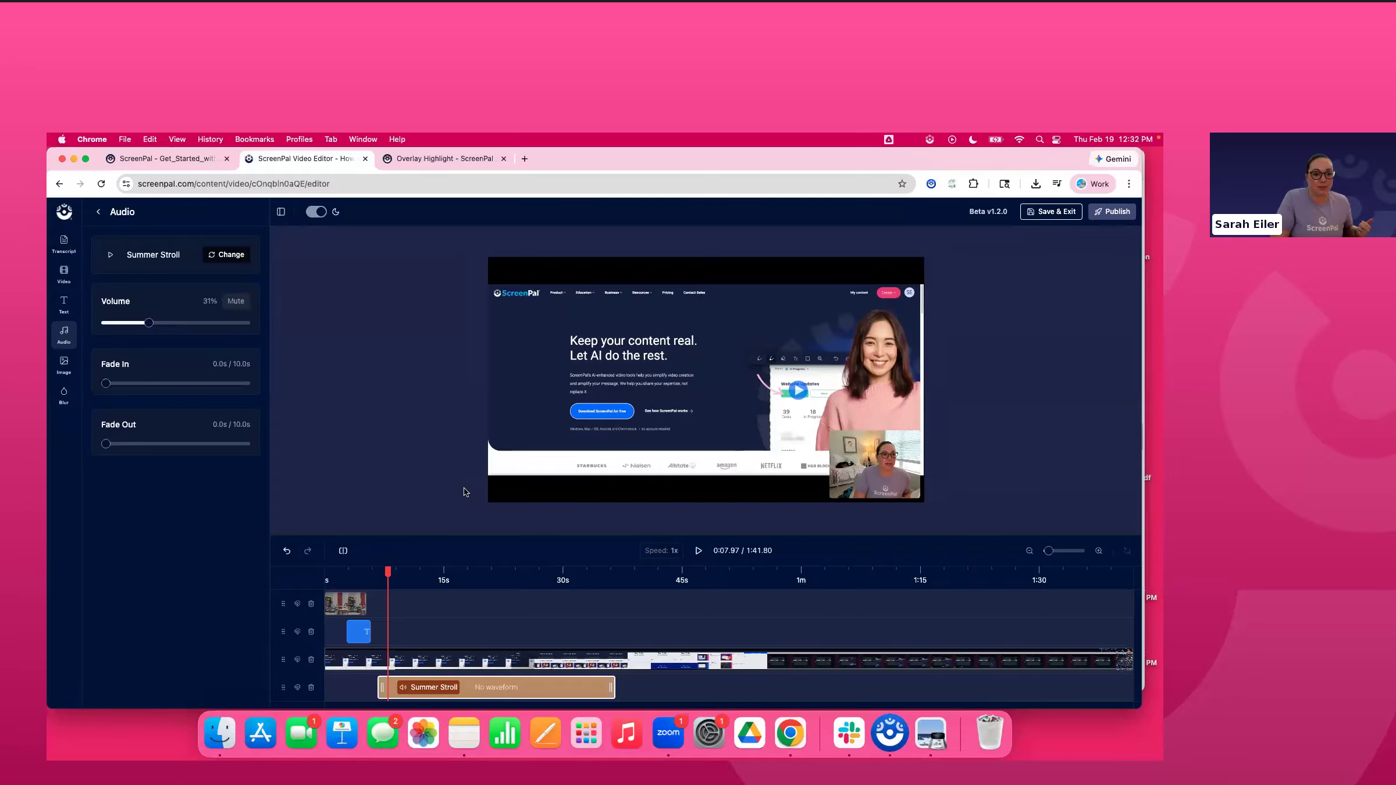
pyautogui.click(699, 552)
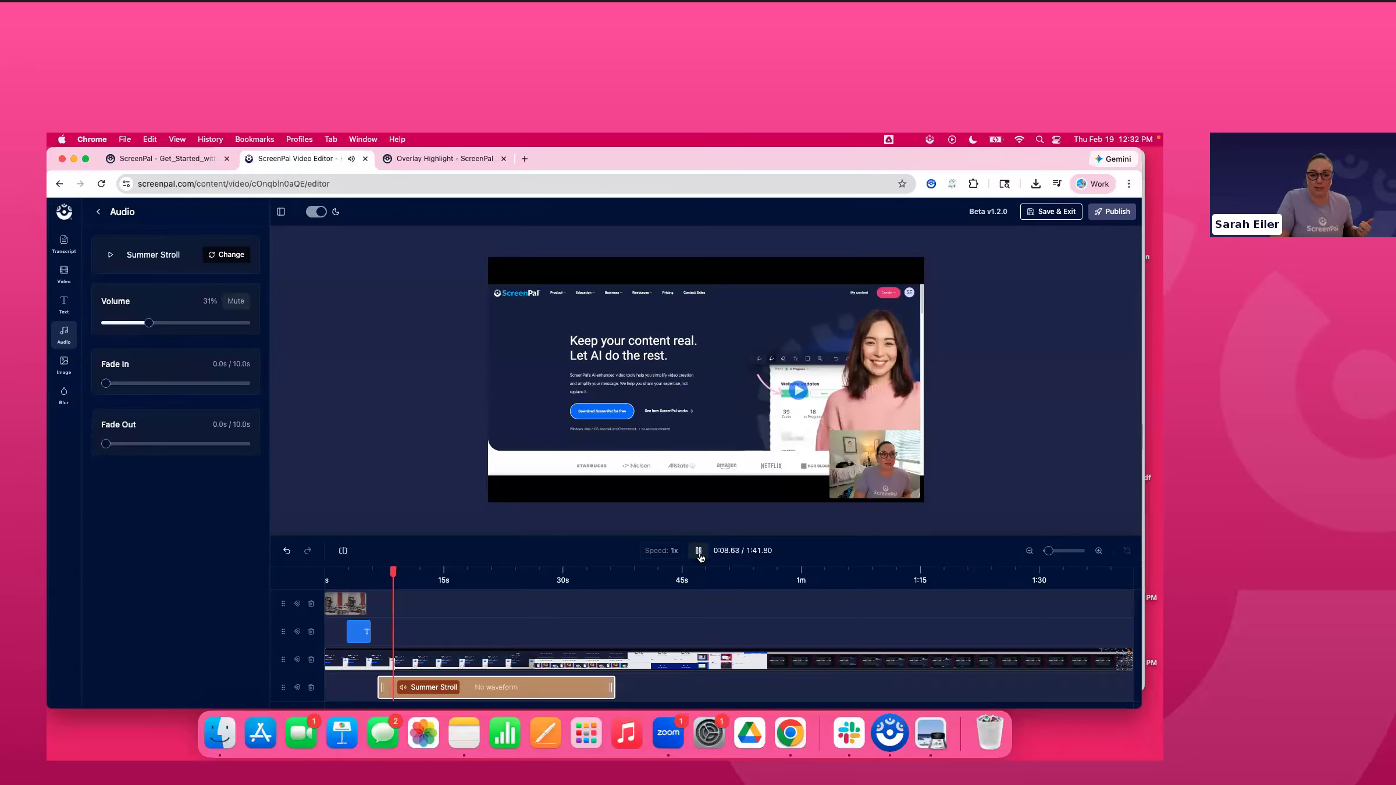
pyautogui.click(698, 551)
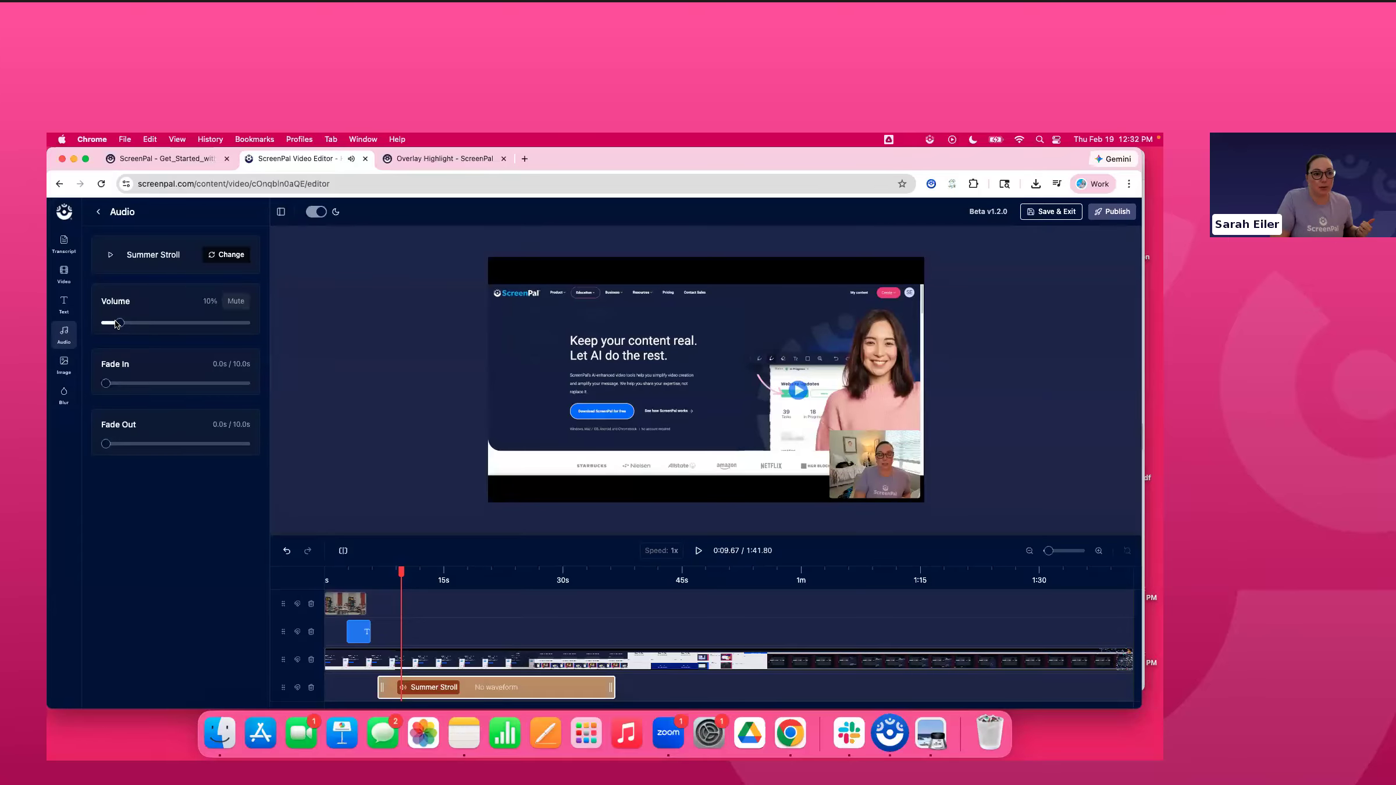
pyautogui.click(699, 551)
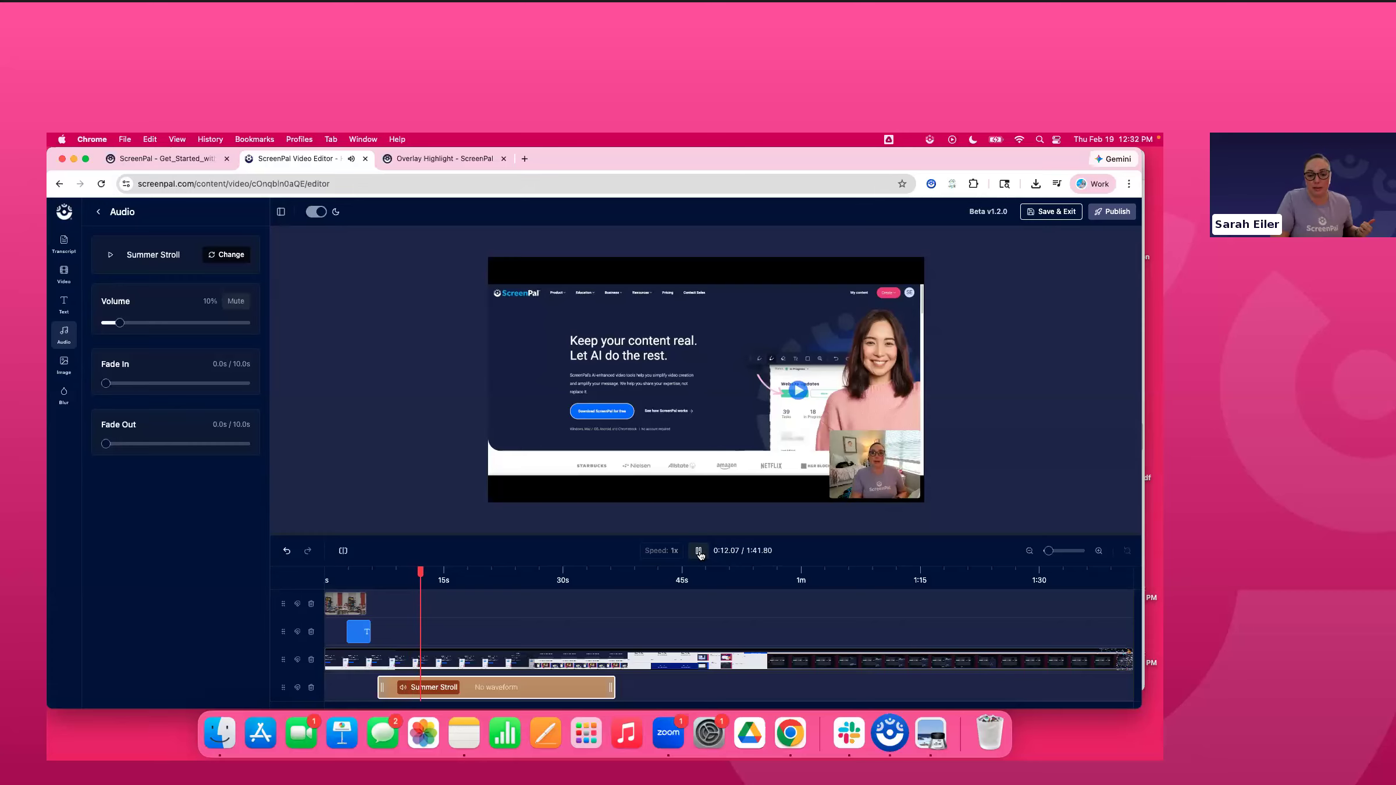
pyautogui.click(699, 552)
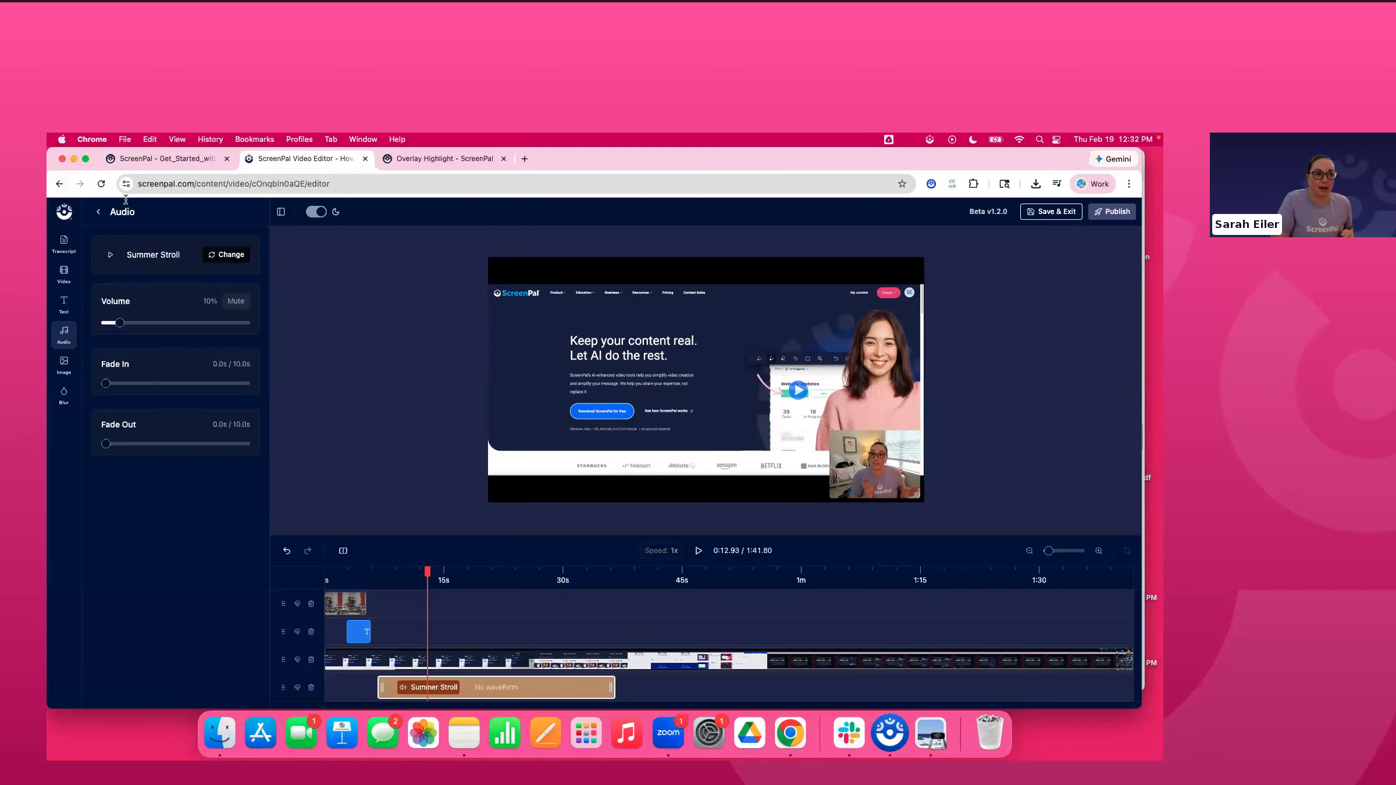
# View the uploaded sounds library, and delete the Summer Stroll audio track from the timeline
pyautogui.click(100, 215)
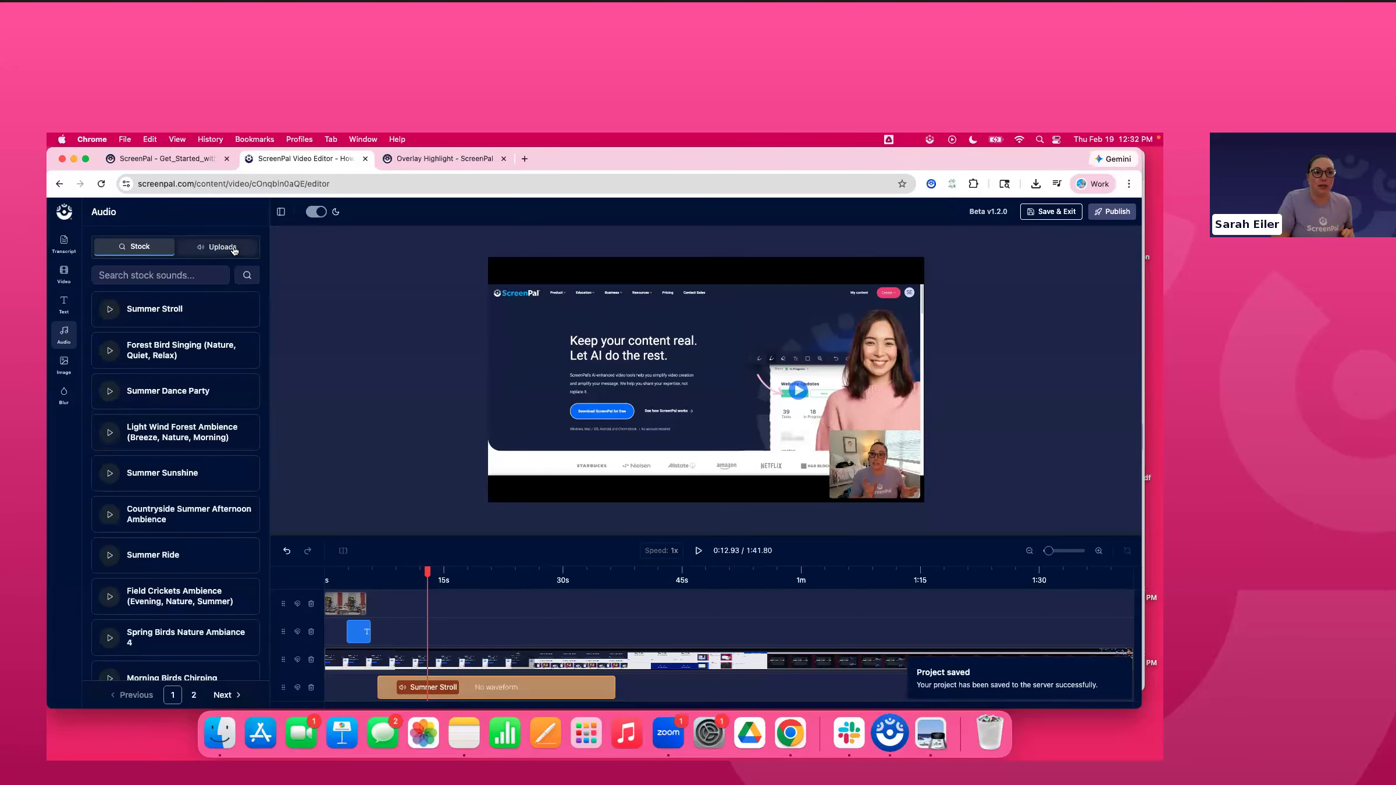
pyautogui.click(234, 249)
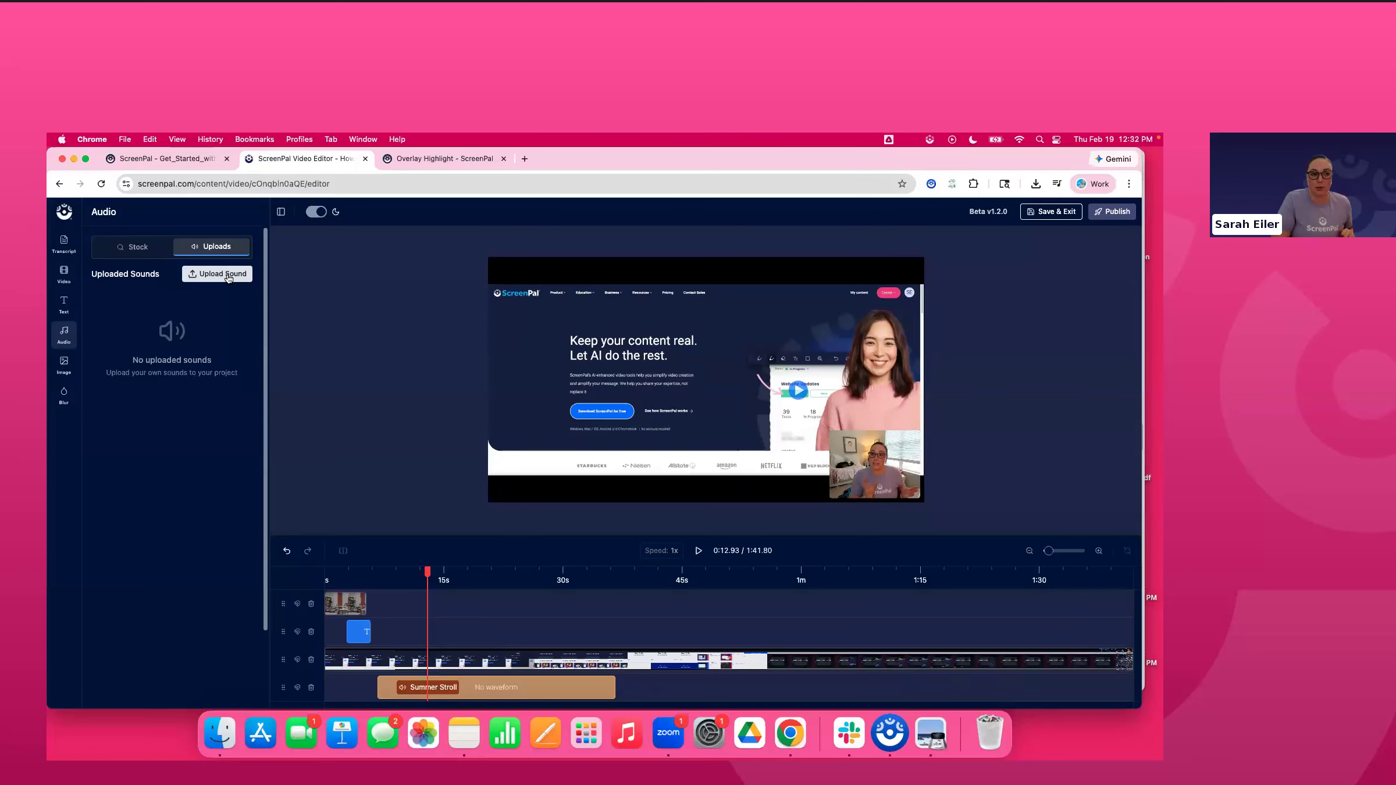
pyautogui.click(577, 688)
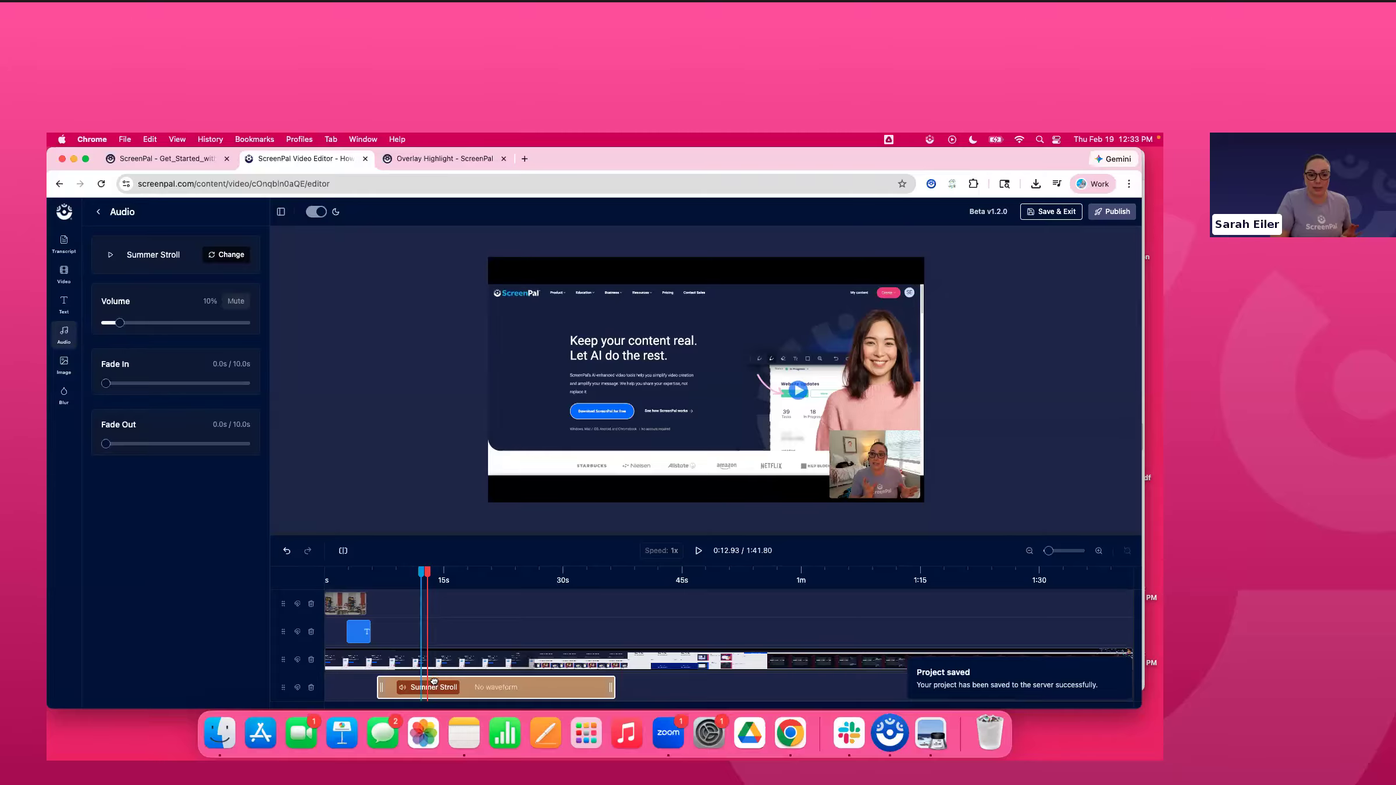
pyautogui.click(312, 688)
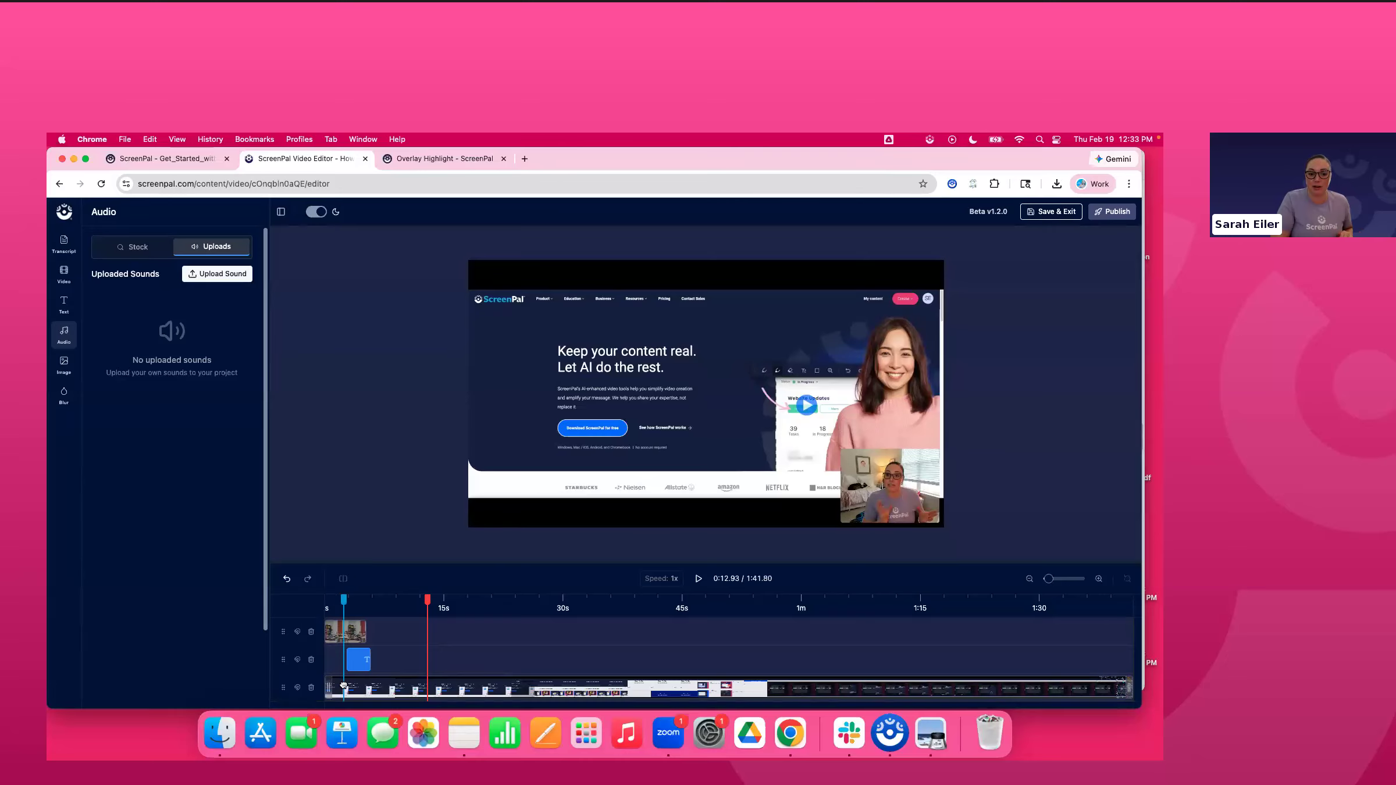
# Upload the Feb 19 OVE Webinar PNG image from the Downloads folder to the uploaded images library
pyautogui.click(63, 365)
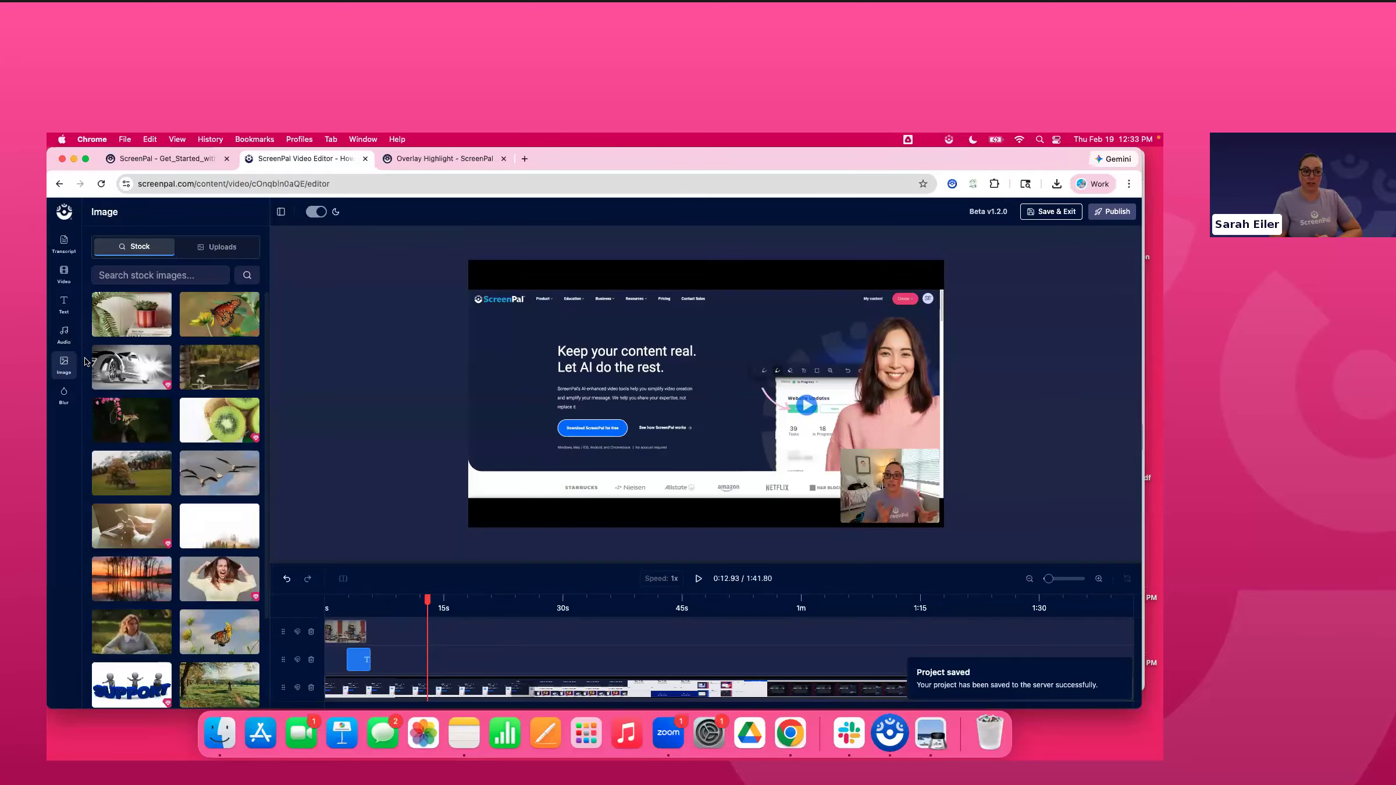
pyautogui.click(211, 246)
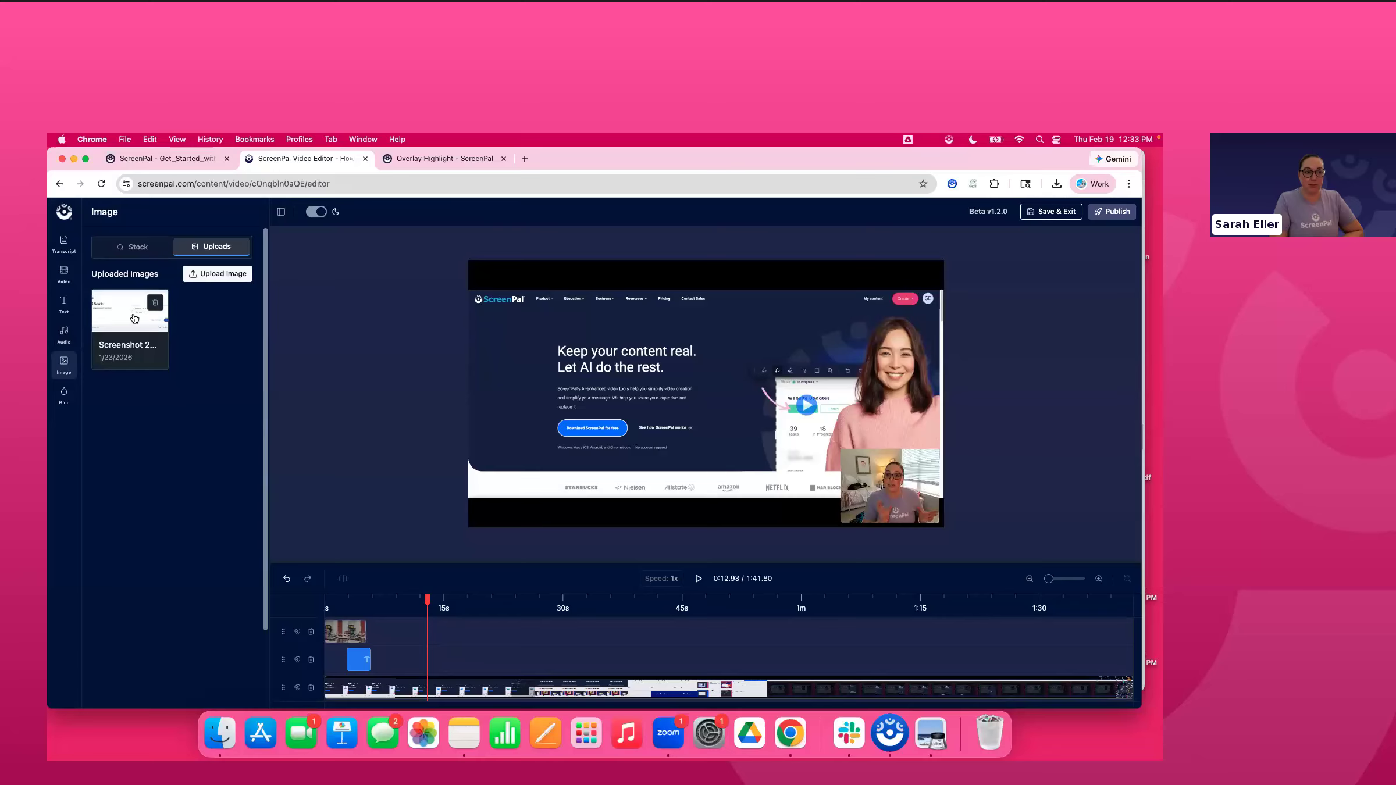
pyautogui.click(235, 281)
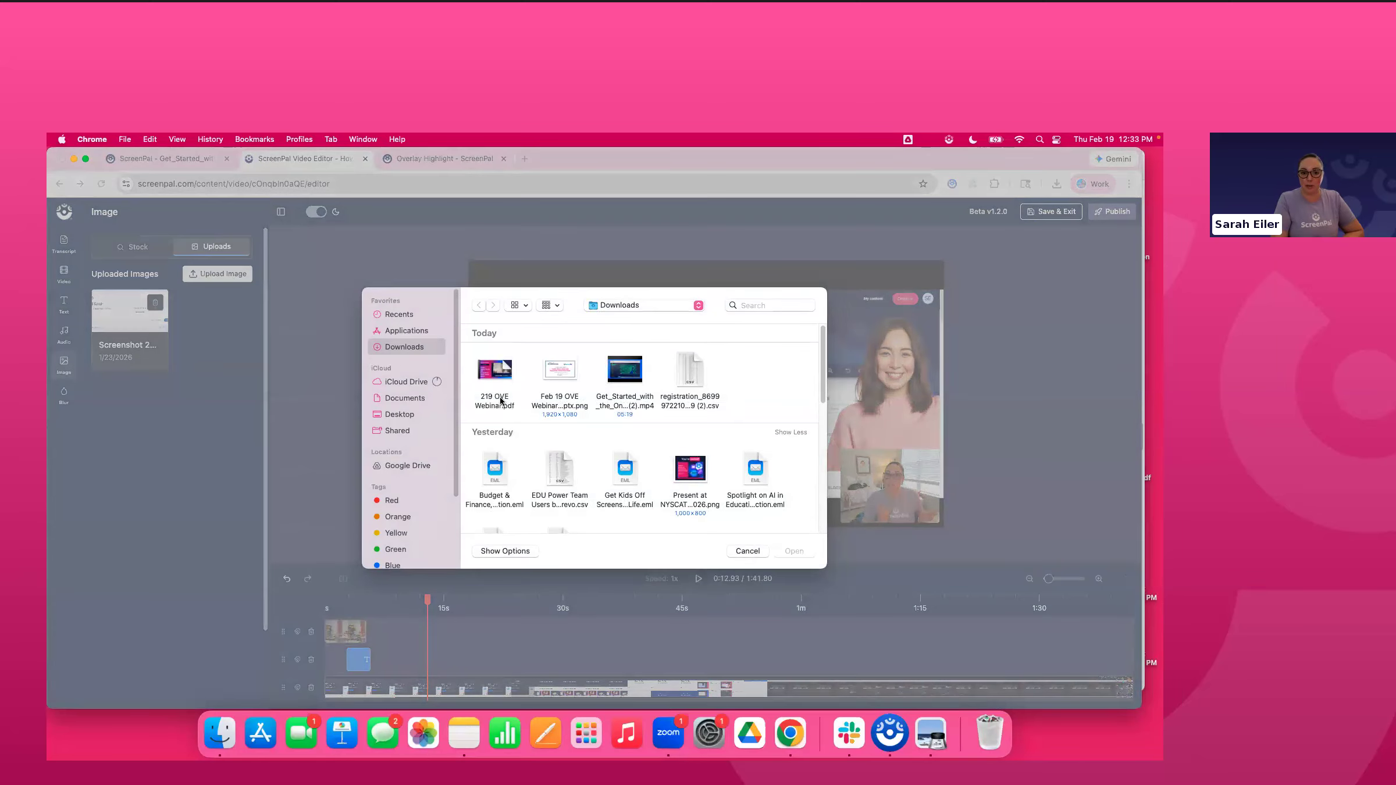
pyautogui.scroll(-1, 584, 401)
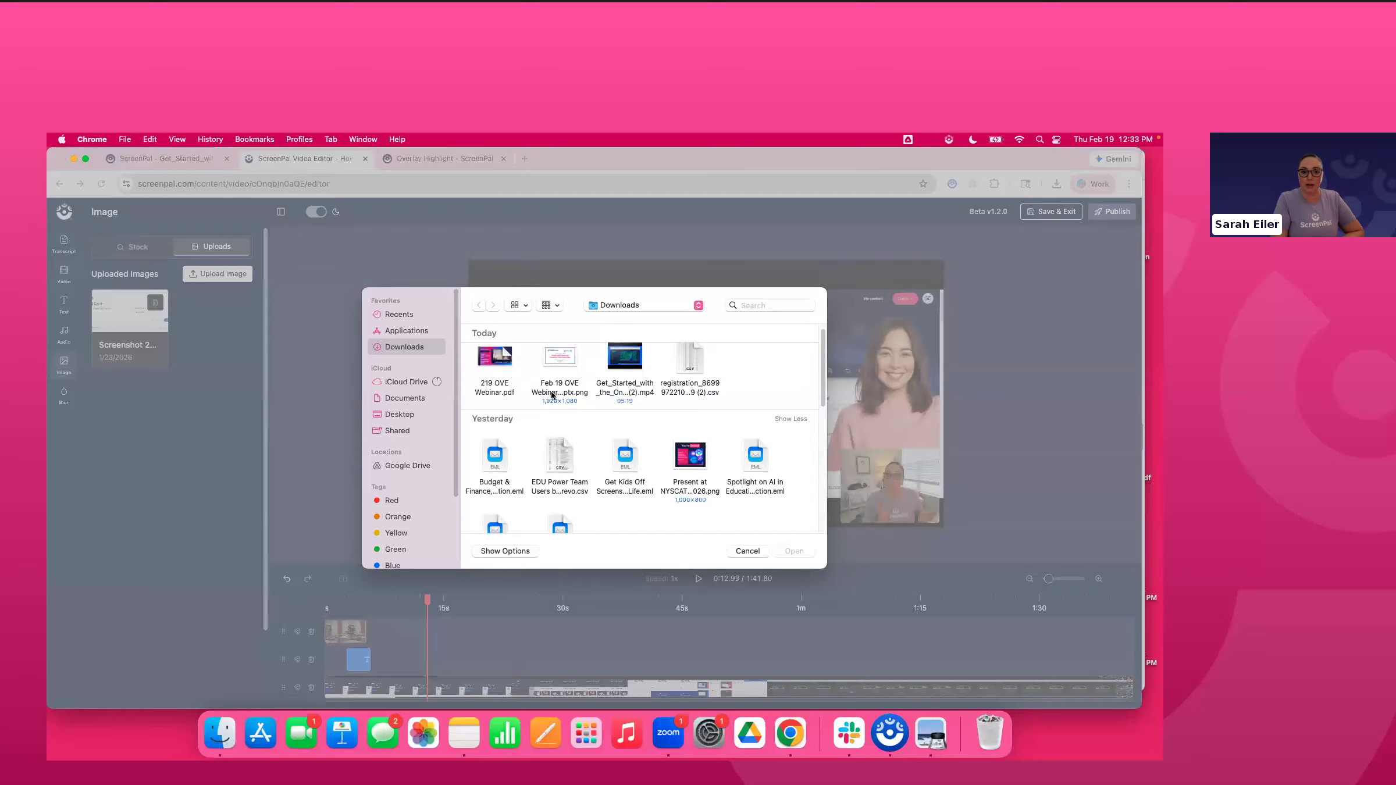
pyautogui.click(560, 392)
pyautogui.click(779, 553)
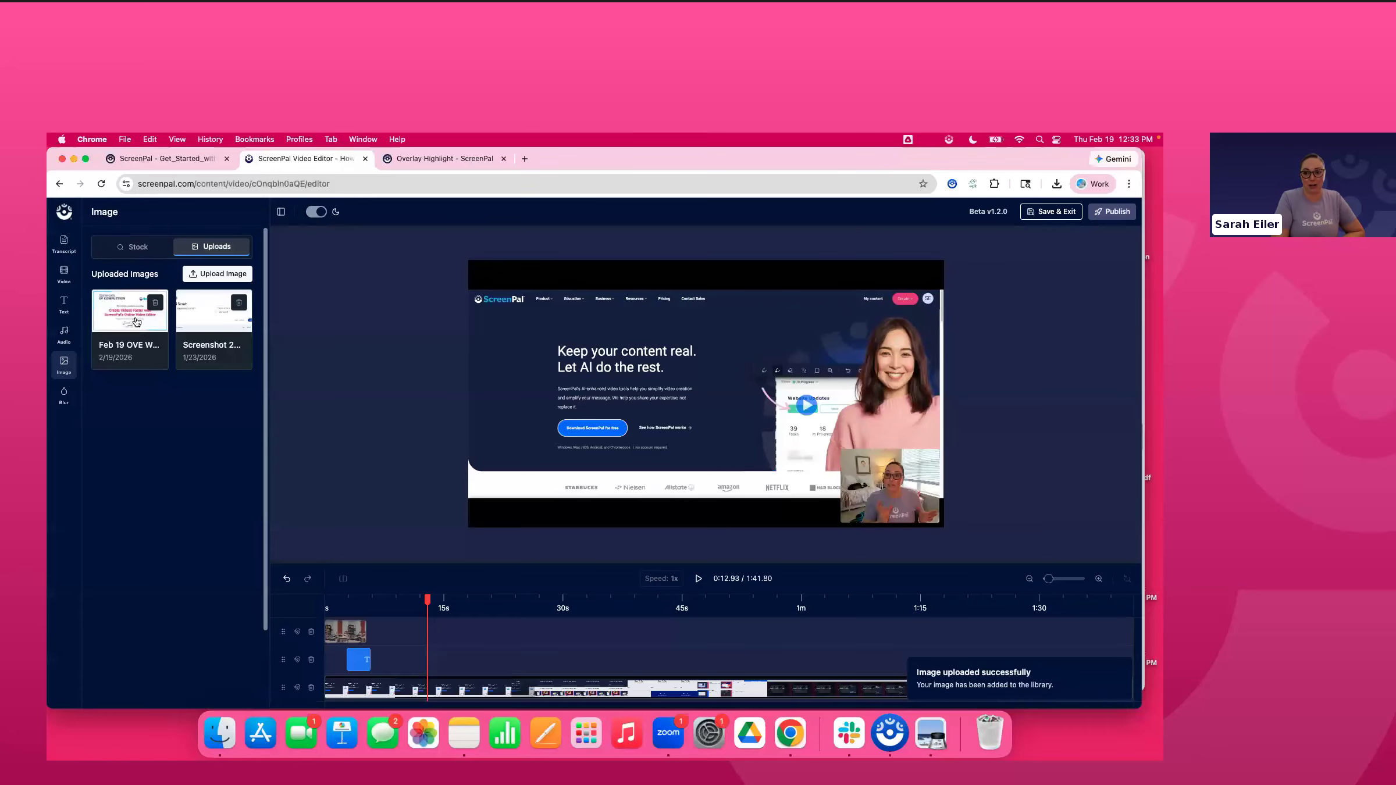
# Add the uploaded certificate image to the timeline and move its clip to the end of the video
pyautogui.click(137, 321)
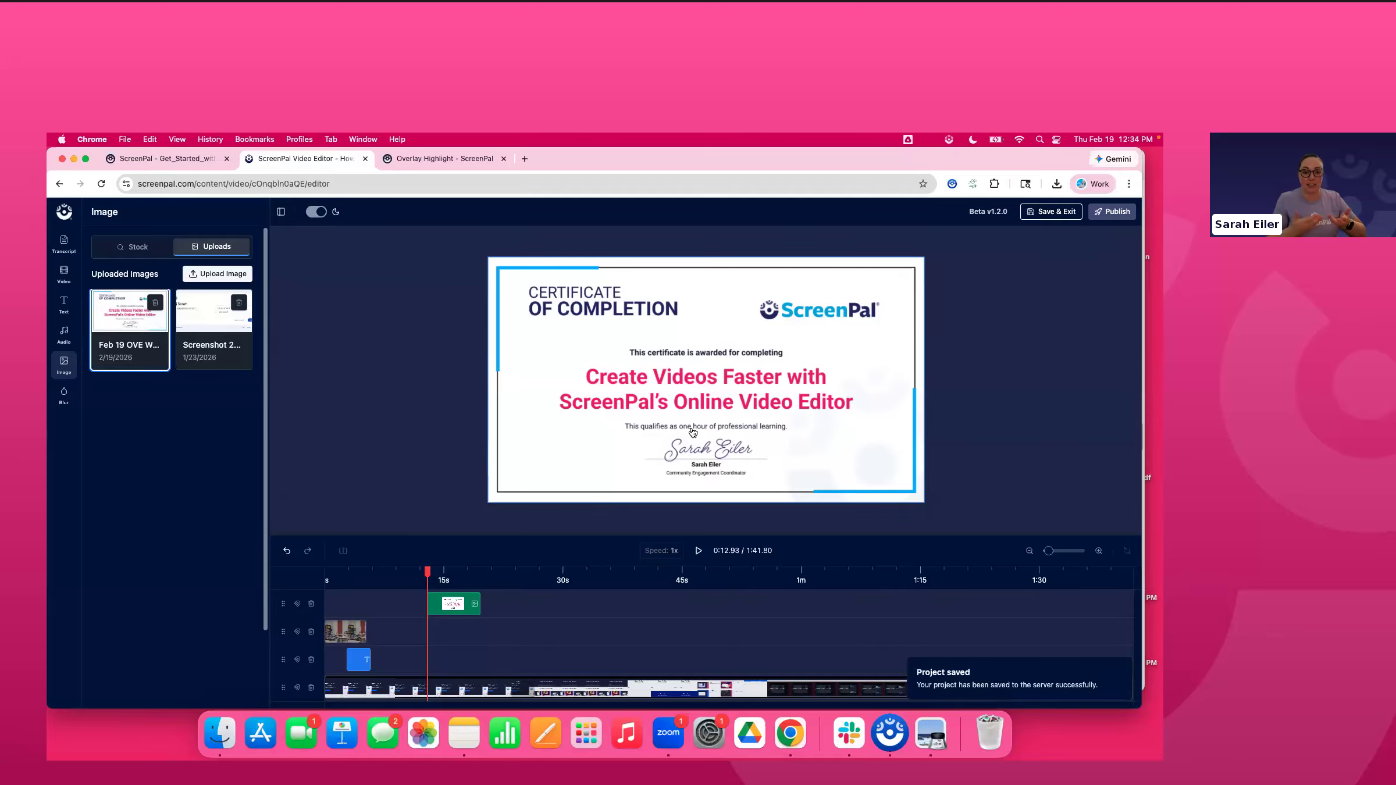
pyautogui.click(448, 605)
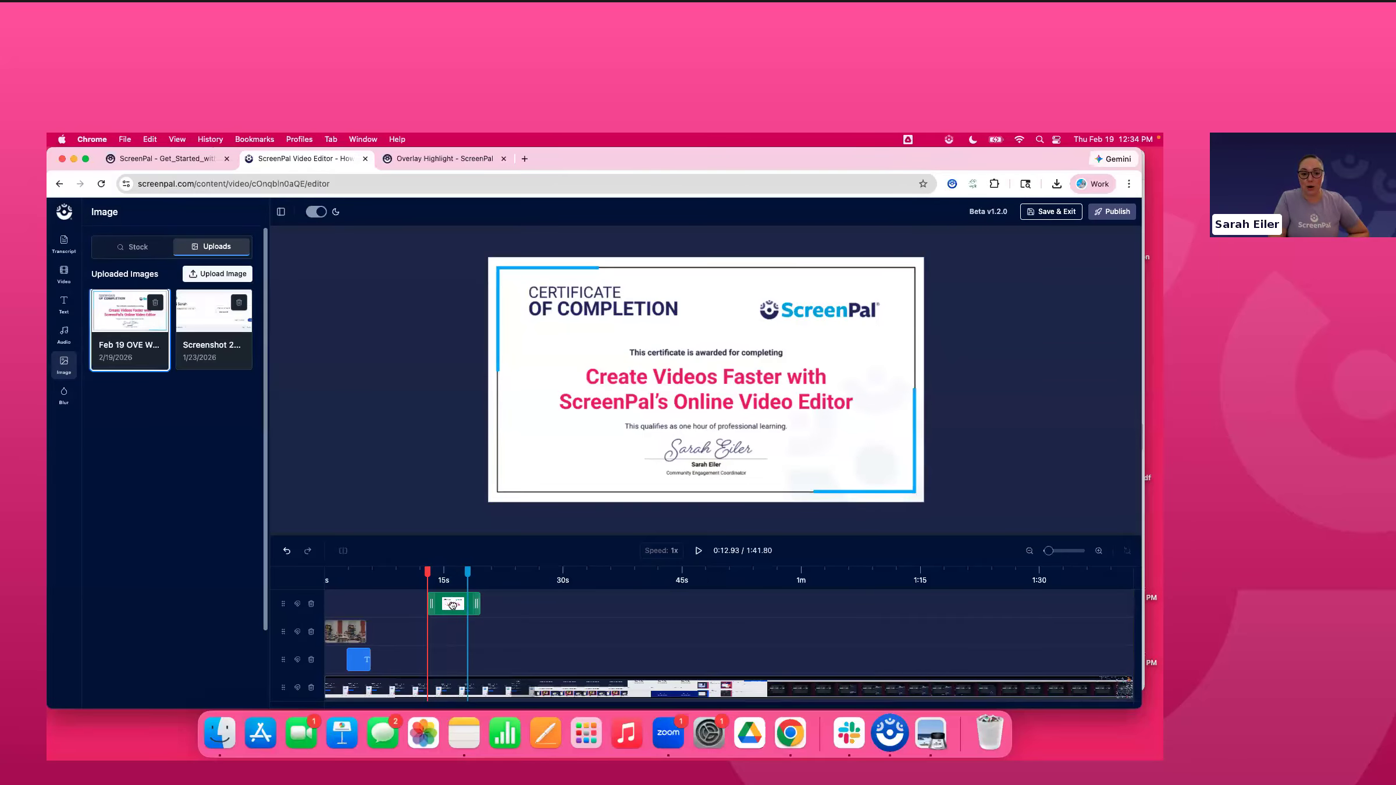
pyautogui.click(455, 602)
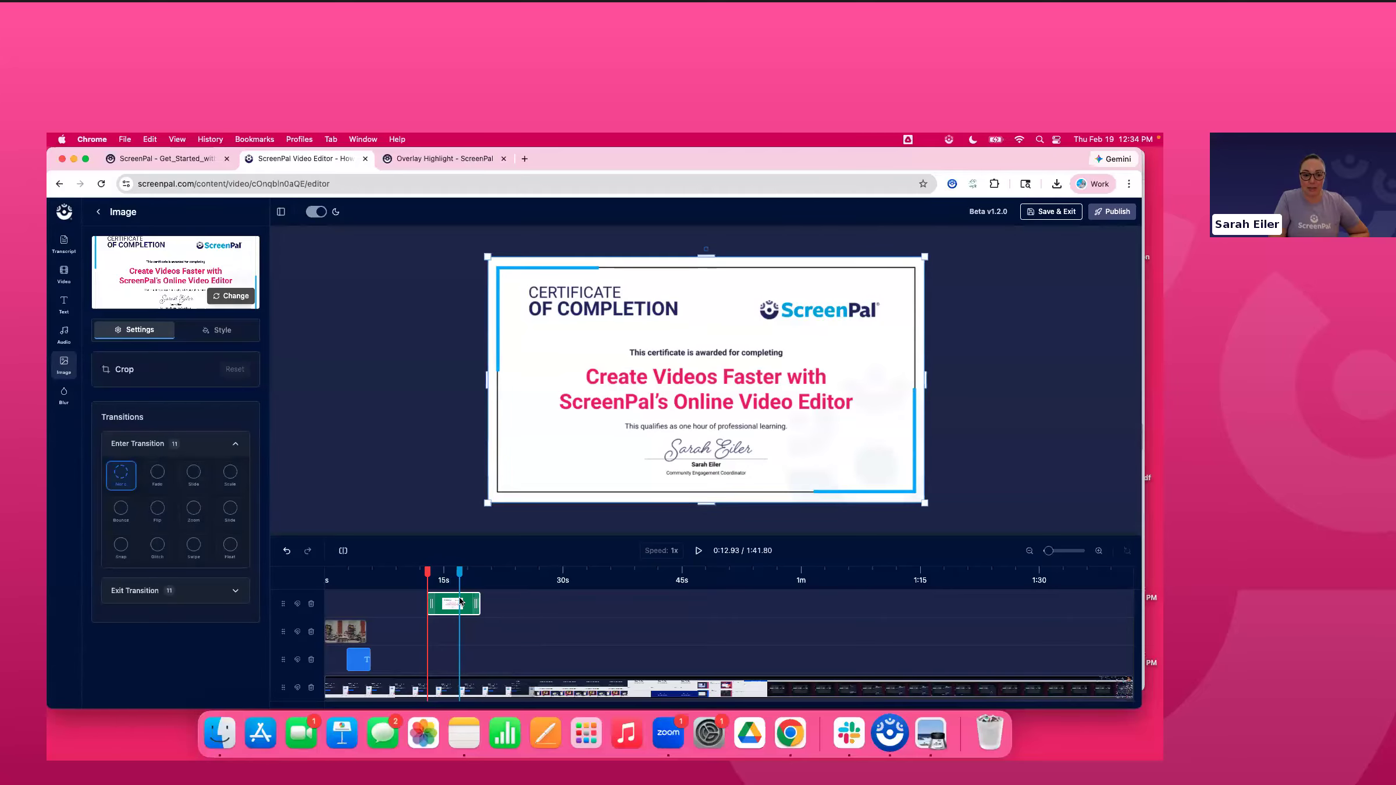
pyautogui.moveTo(463, 602)
pyautogui.mouseDown()
pyautogui.moveTo(446, 604)
pyautogui.moveTo(468, 605)
pyautogui.mouseUp()
pyautogui.moveTo(579, 602); pyautogui.dragTo(1093, 611)
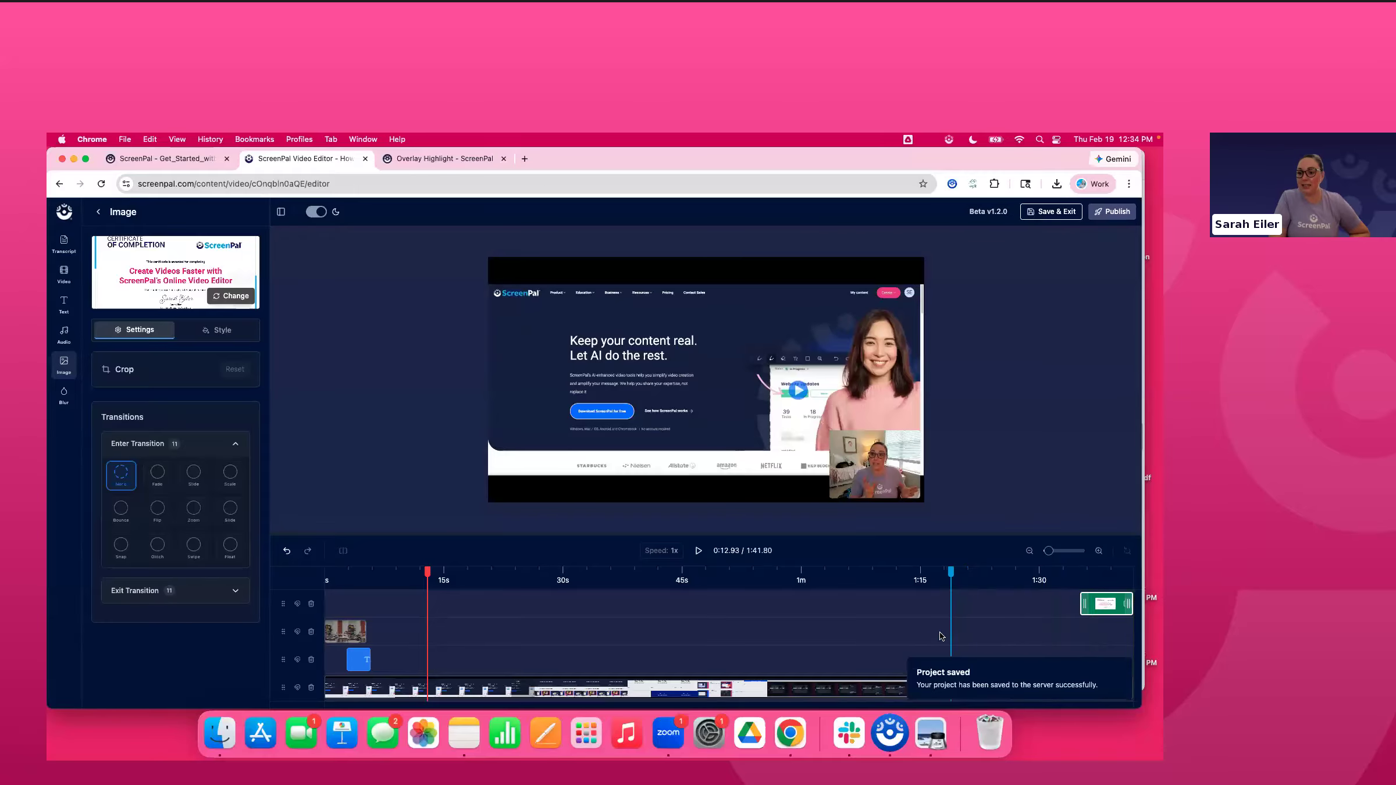
# Play the video from about 1:34 into the certificate image, and shrink the image to about half size in the frame's upper-left corner
pyautogui.moveTo(1069, 598)
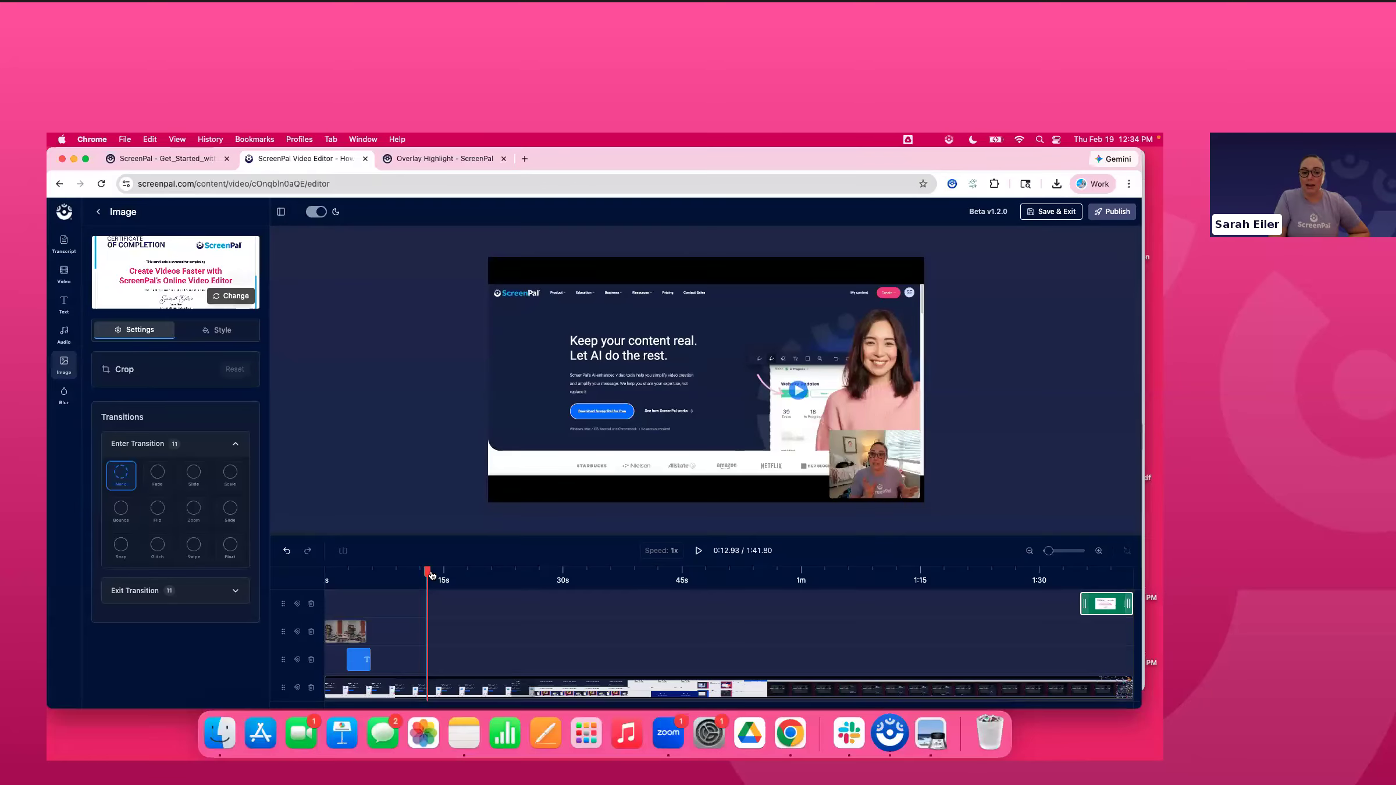
pyautogui.moveTo(438, 577); pyautogui.dragTo(1077, 596)
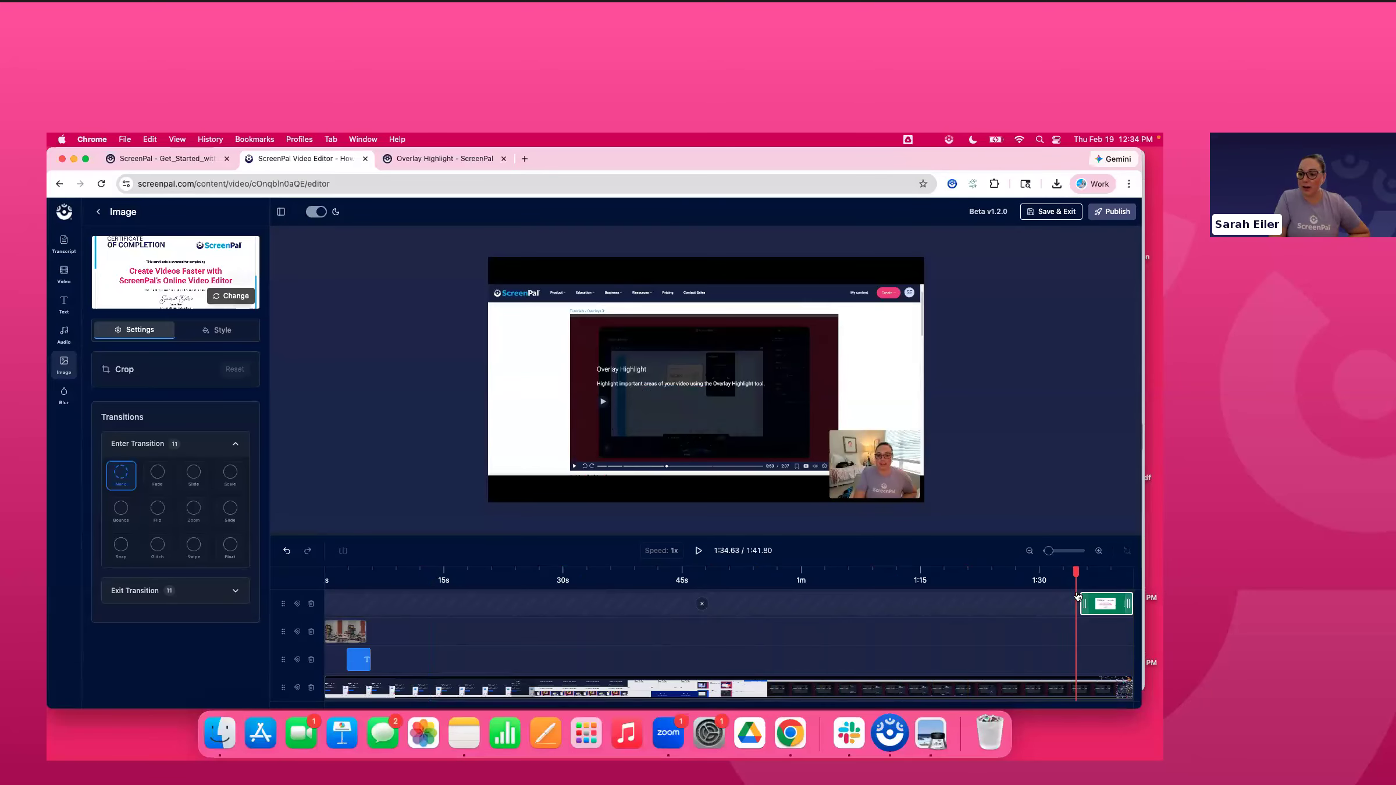
pyautogui.click(698, 553)
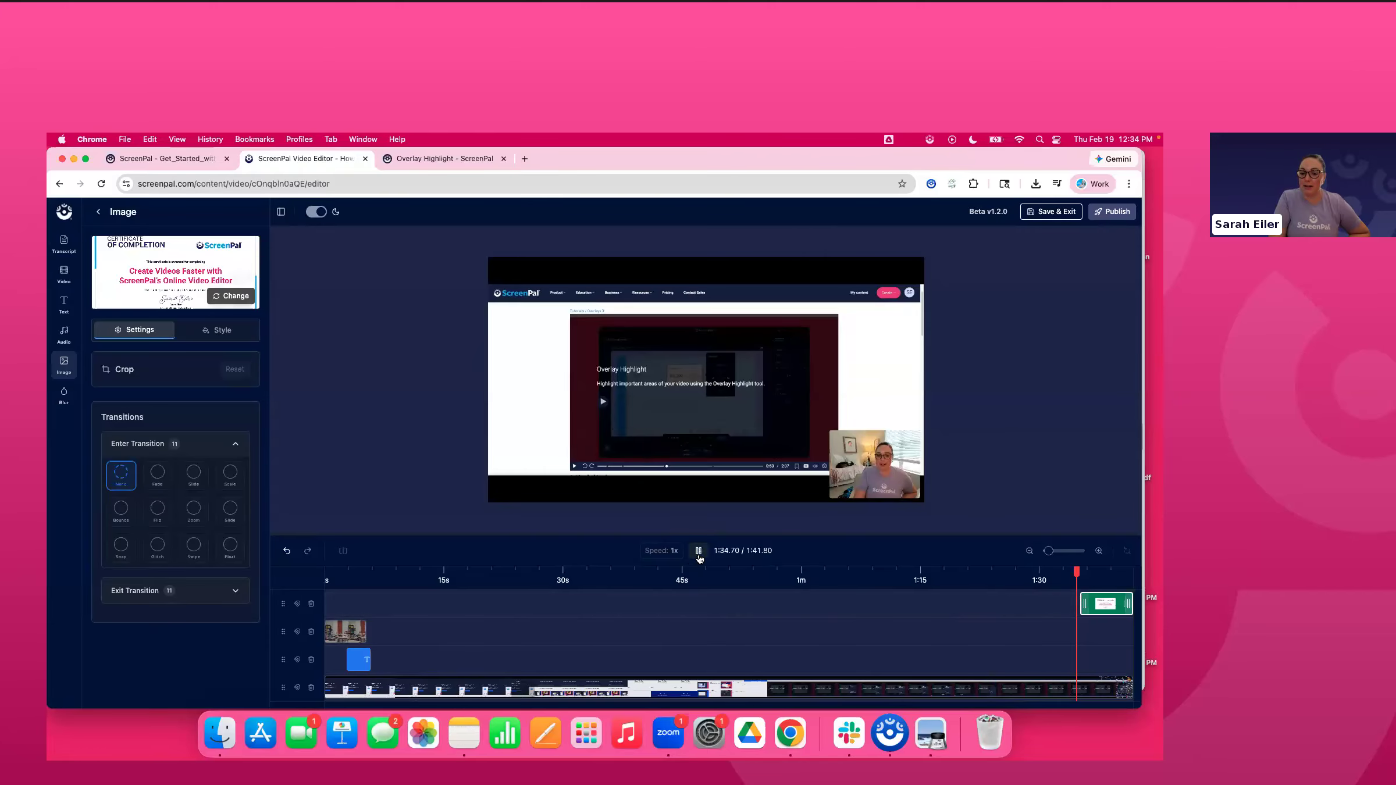
pyautogui.click(698, 551)
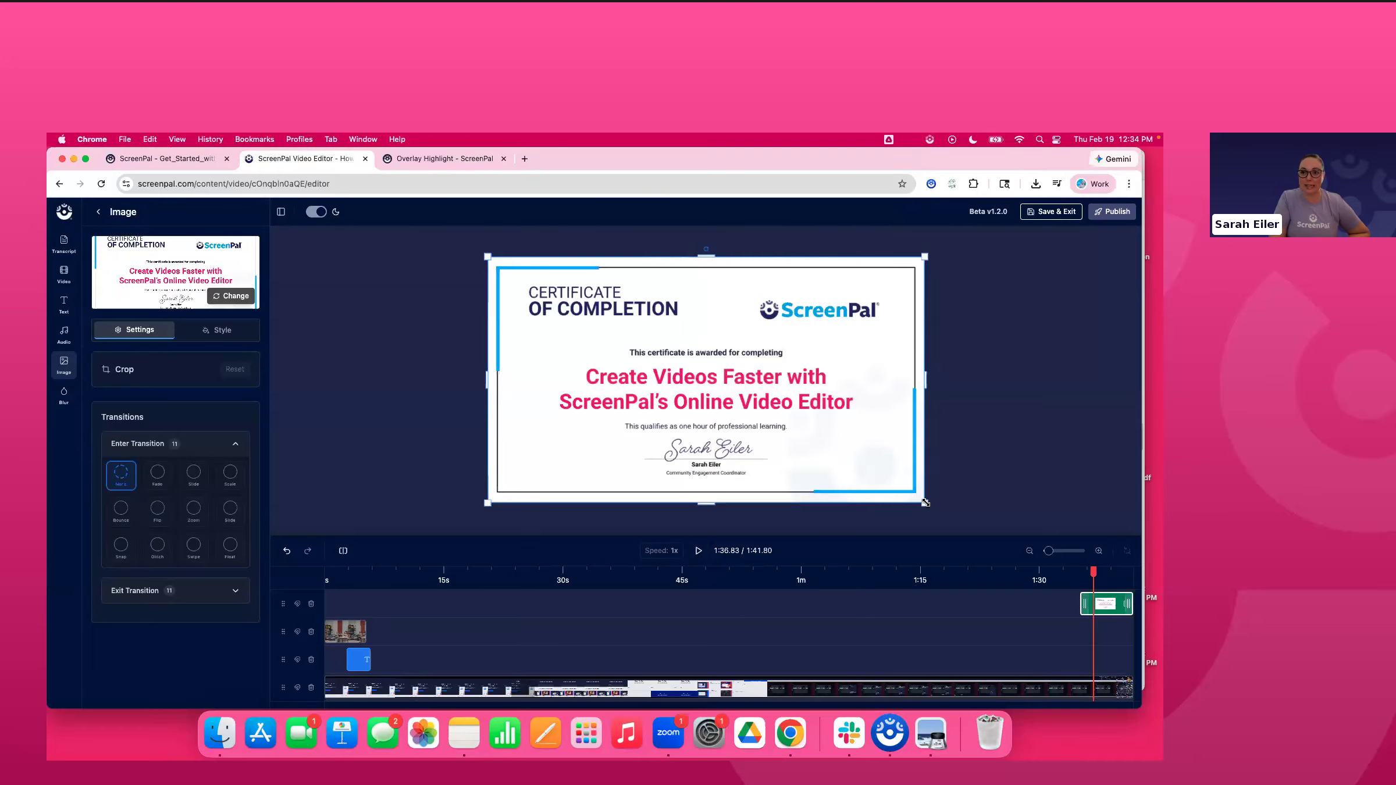
pyautogui.moveTo(925, 504); pyautogui.dragTo(716, 386)
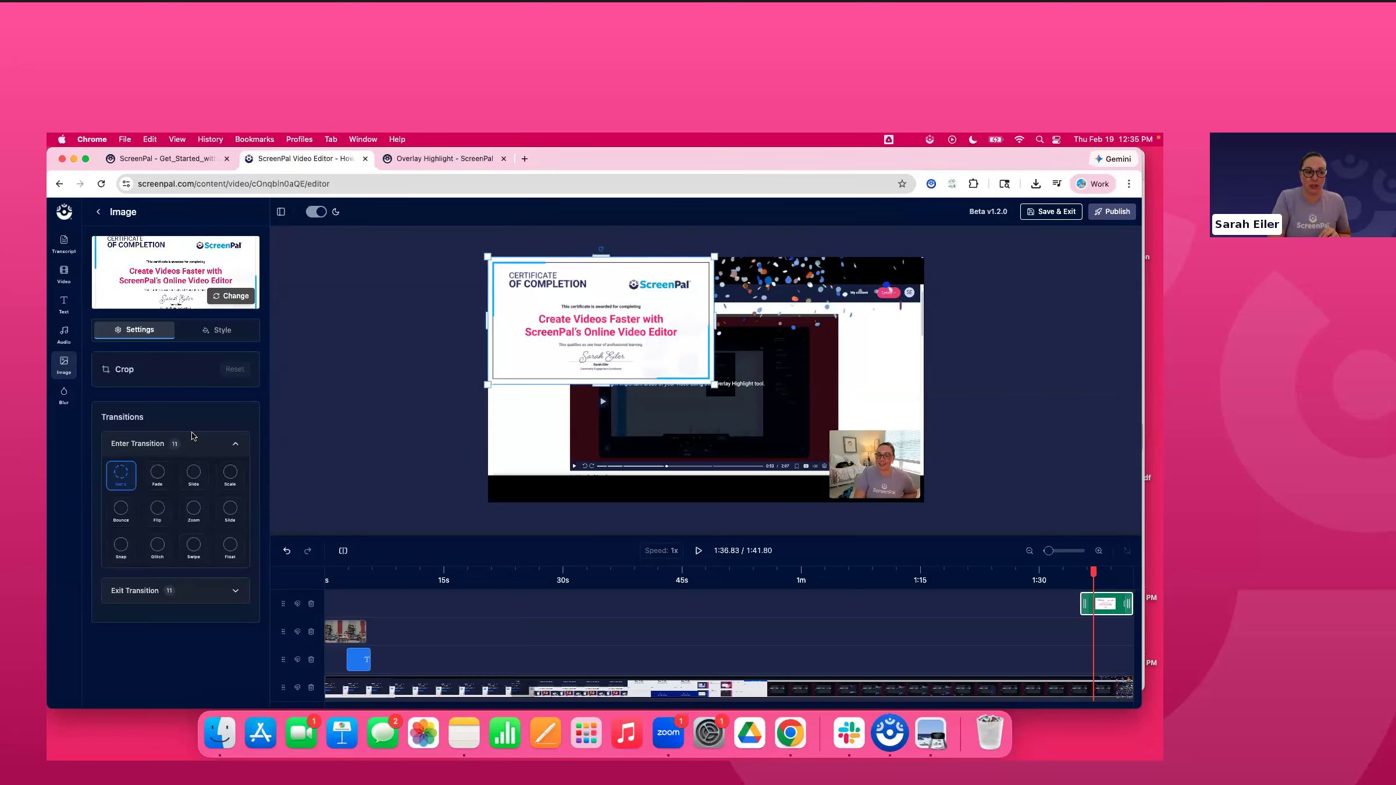
# Style the certificate image with 90% brightness and 25 px padding
pyautogui.click(199, 590)
pyautogui.click(214, 330)
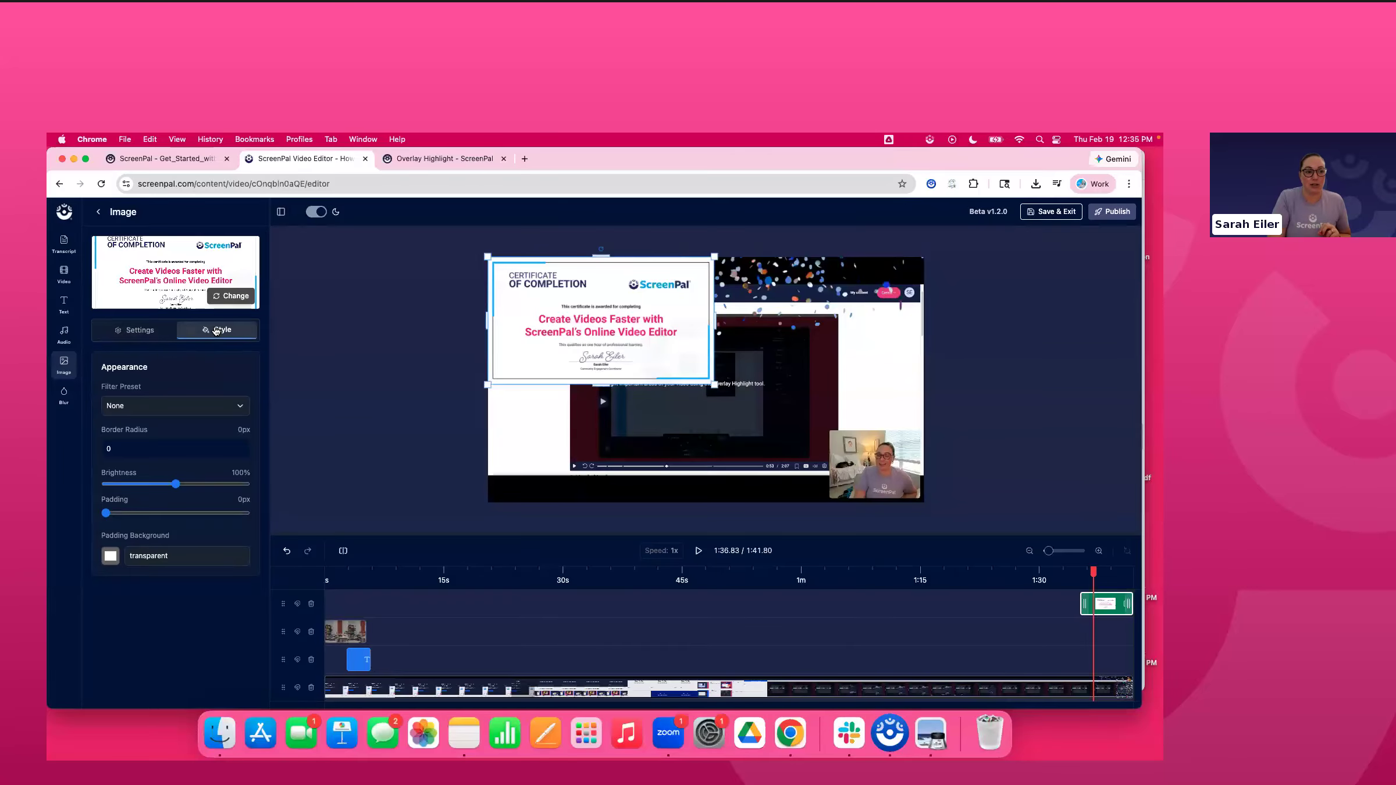
pyautogui.click(140, 453)
pyautogui.moveTo(176, 484)
pyautogui.mouseDown()
pyautogui.moveTo(114, 486)
pyautogui.moveTo(172, 489)
pyautogui.mouseUp()
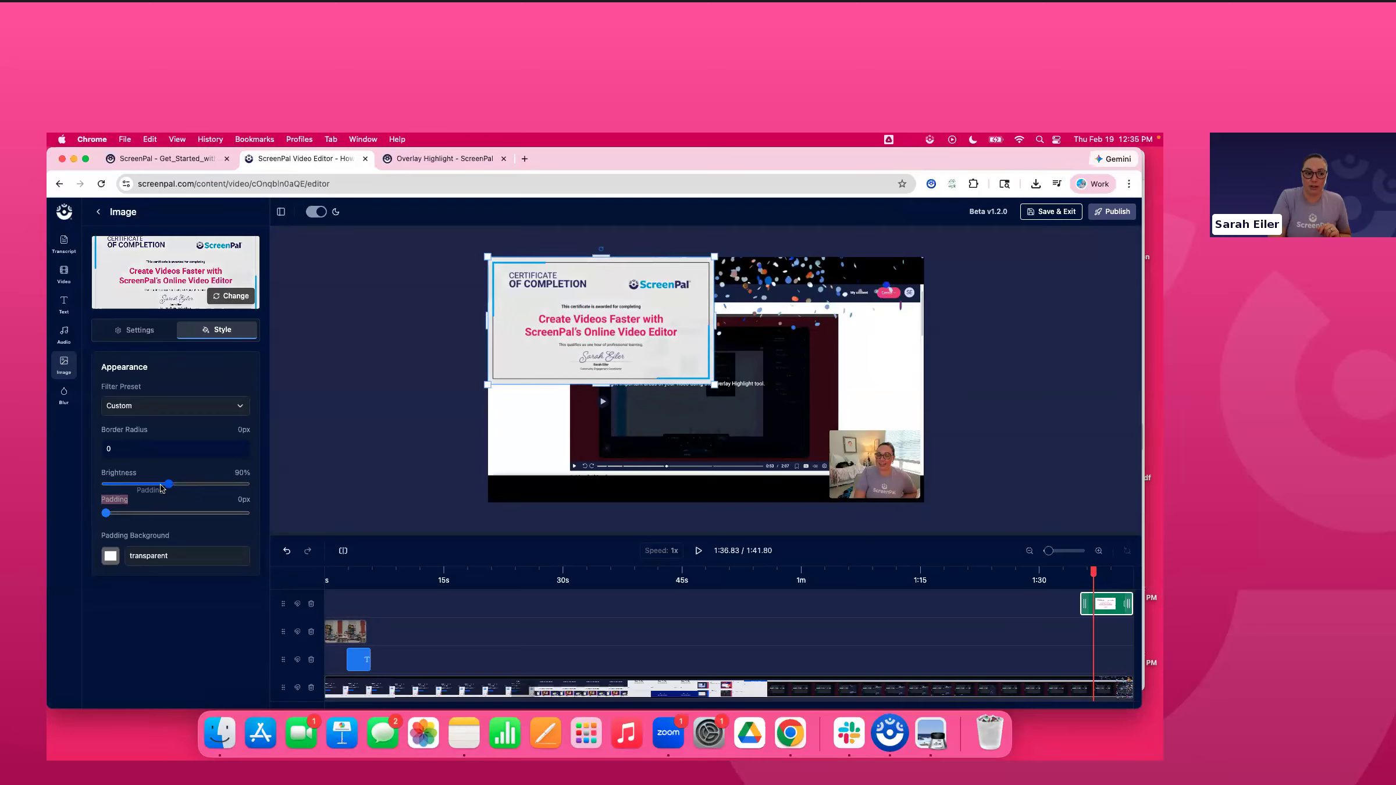
pyautogui.click(114, 514)
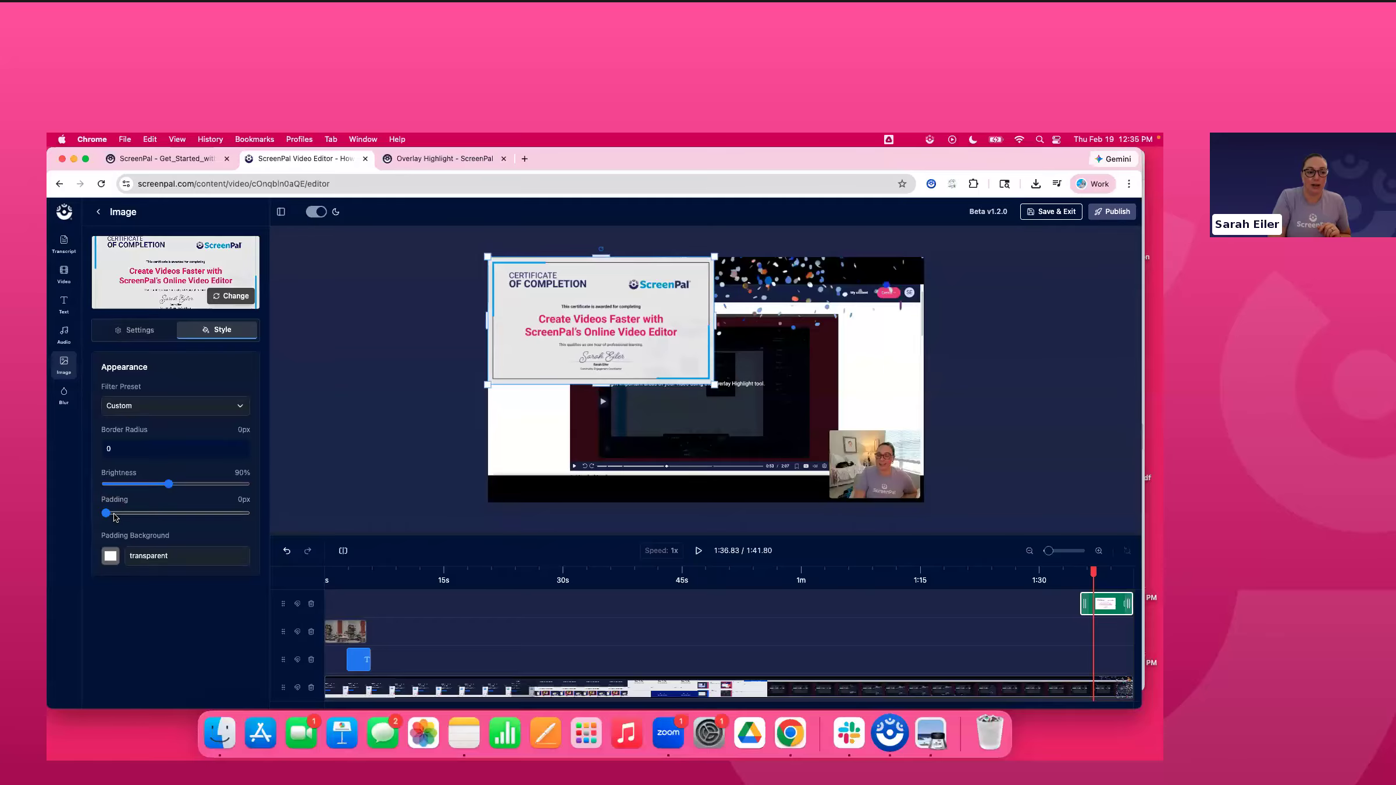
pyautogui.moveTo(106, 515); pyautogui.dragTo(142, 516)
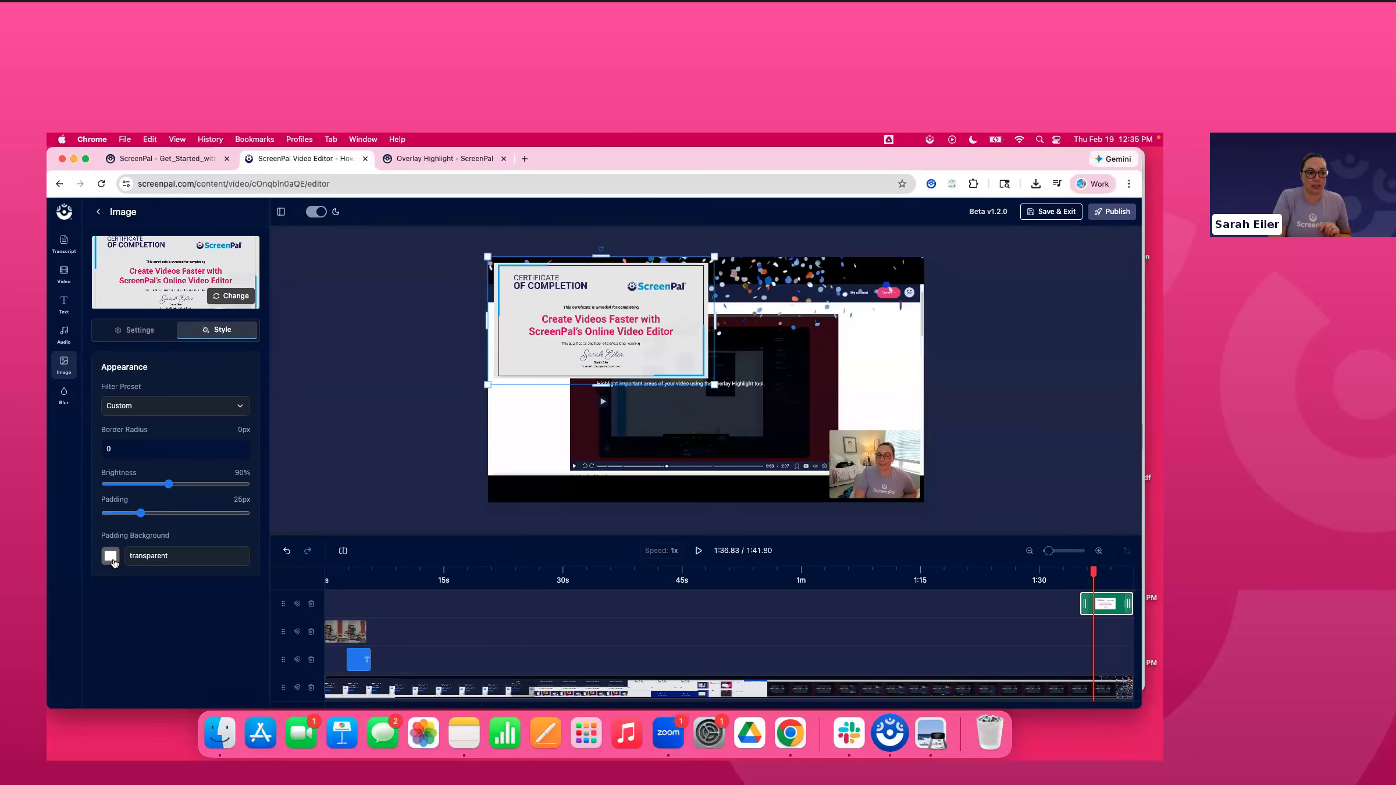
# Set the certificate image's padding background to #d01664 by sampling the pink of its heading text
pyautogui.click(110, 556)
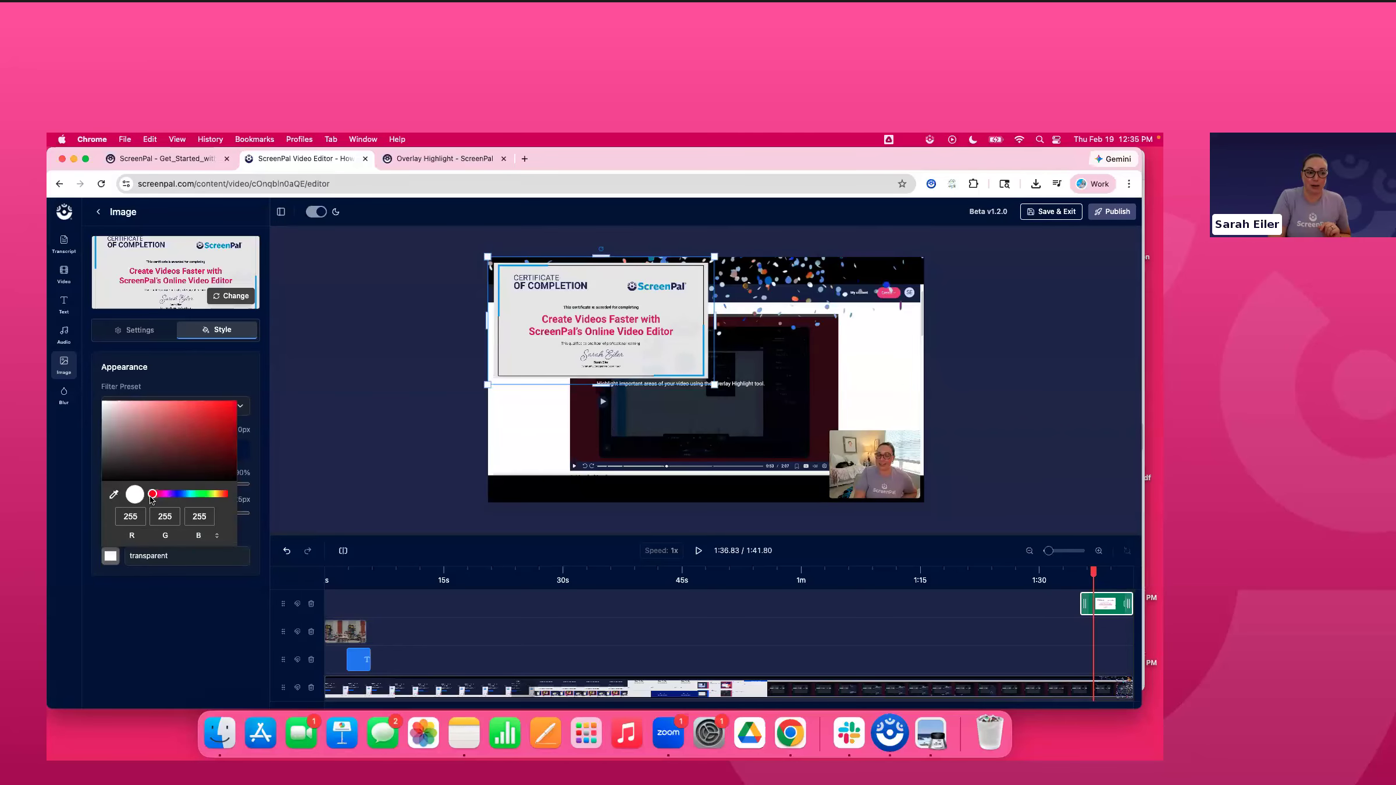
pyautogui.click(114, 495)
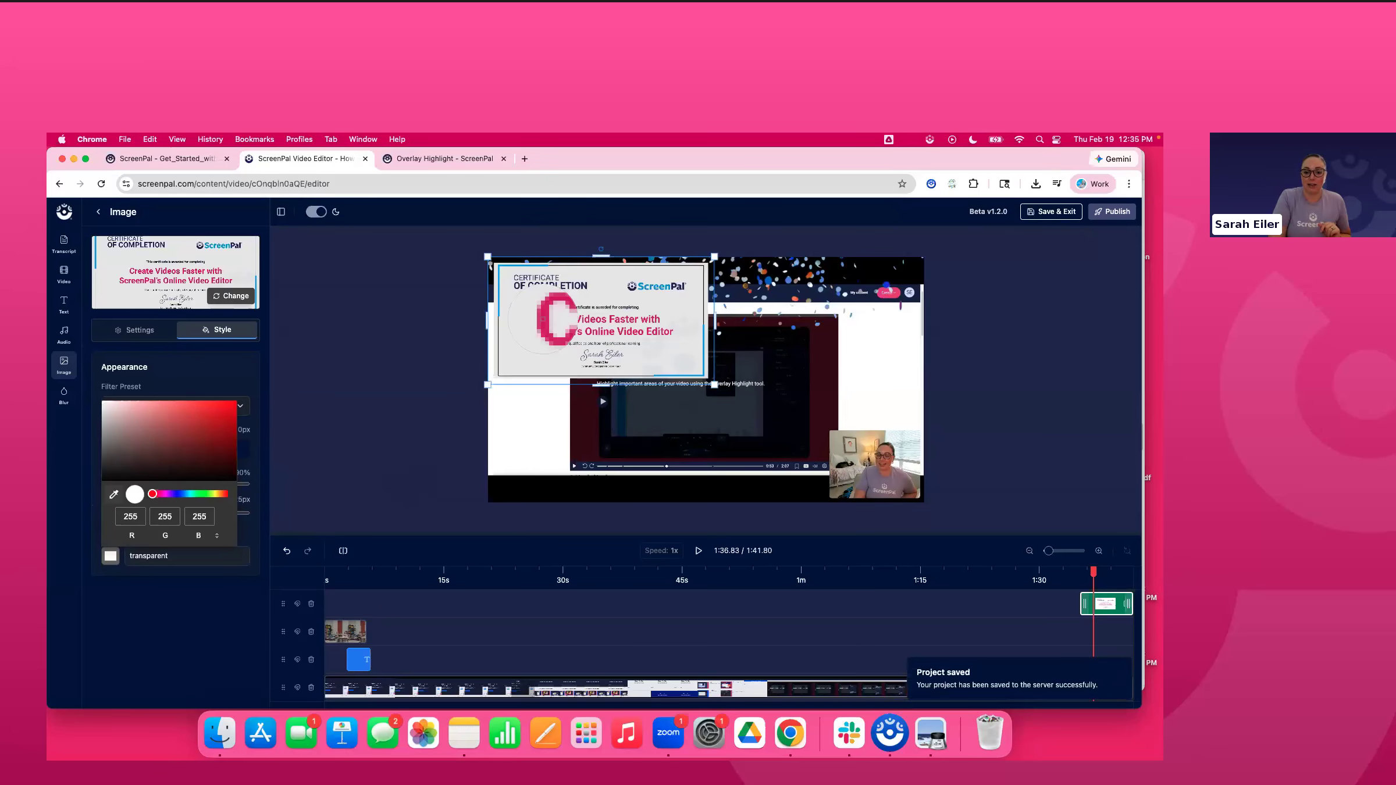
pyautogui.click(543, 322)
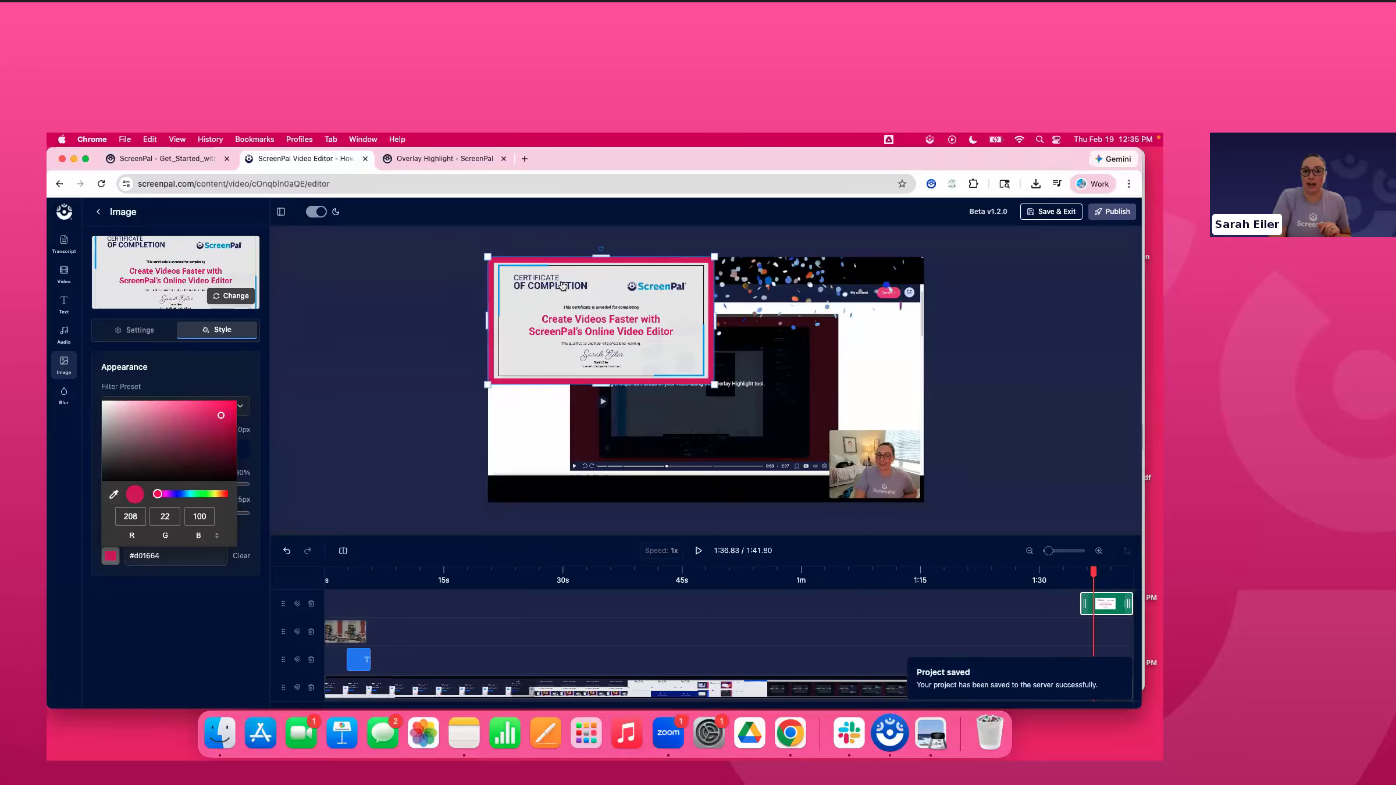
# Move the certificate image slightly inward from the frame's upper-left corner and show its crop and transition settings
pyautogui.moveTo(607, 324)
pyautogui.mouseDown()
pyautogui.moveTo(618, 349)
pyautogui.moveTo(623, 336)
pyautogui.mouseUp()
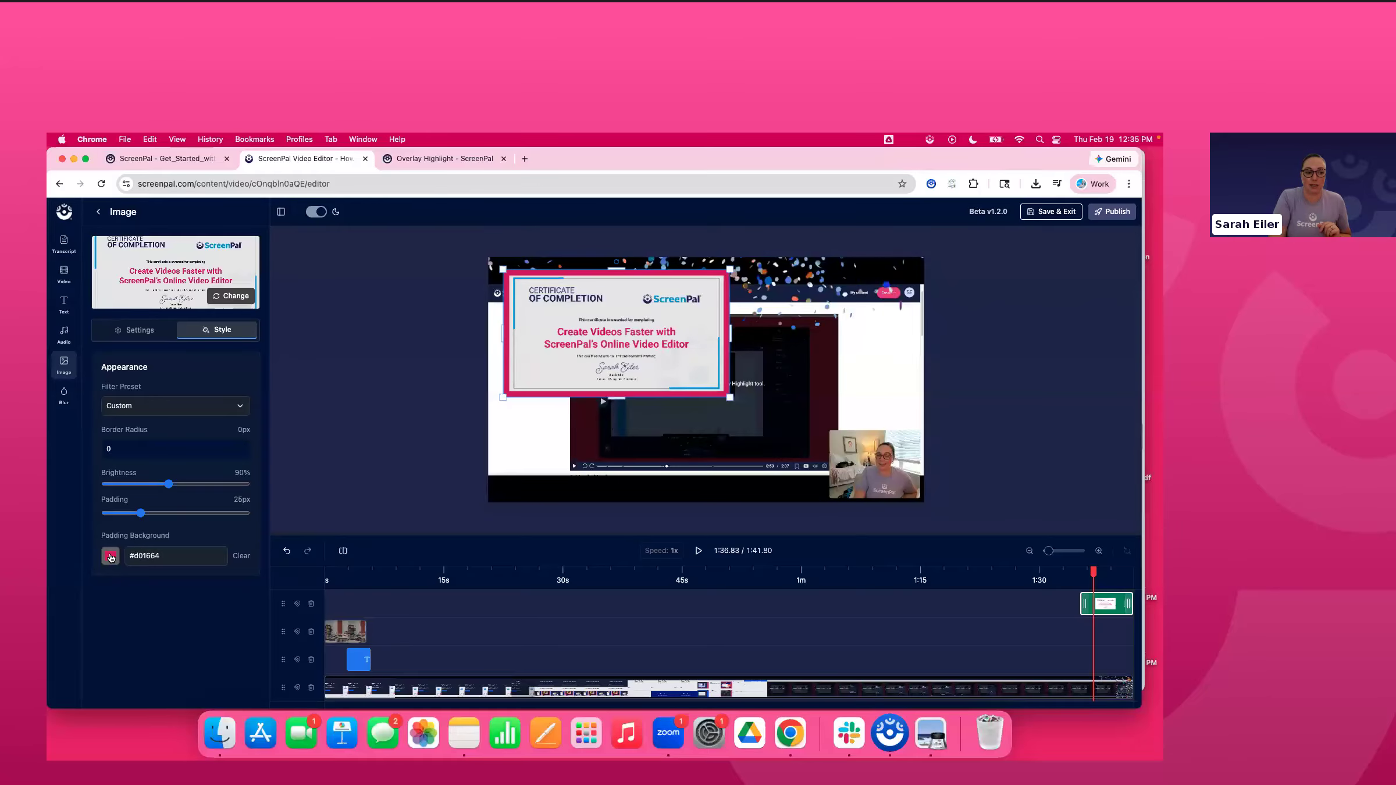
pyautogui.click(151, 329)
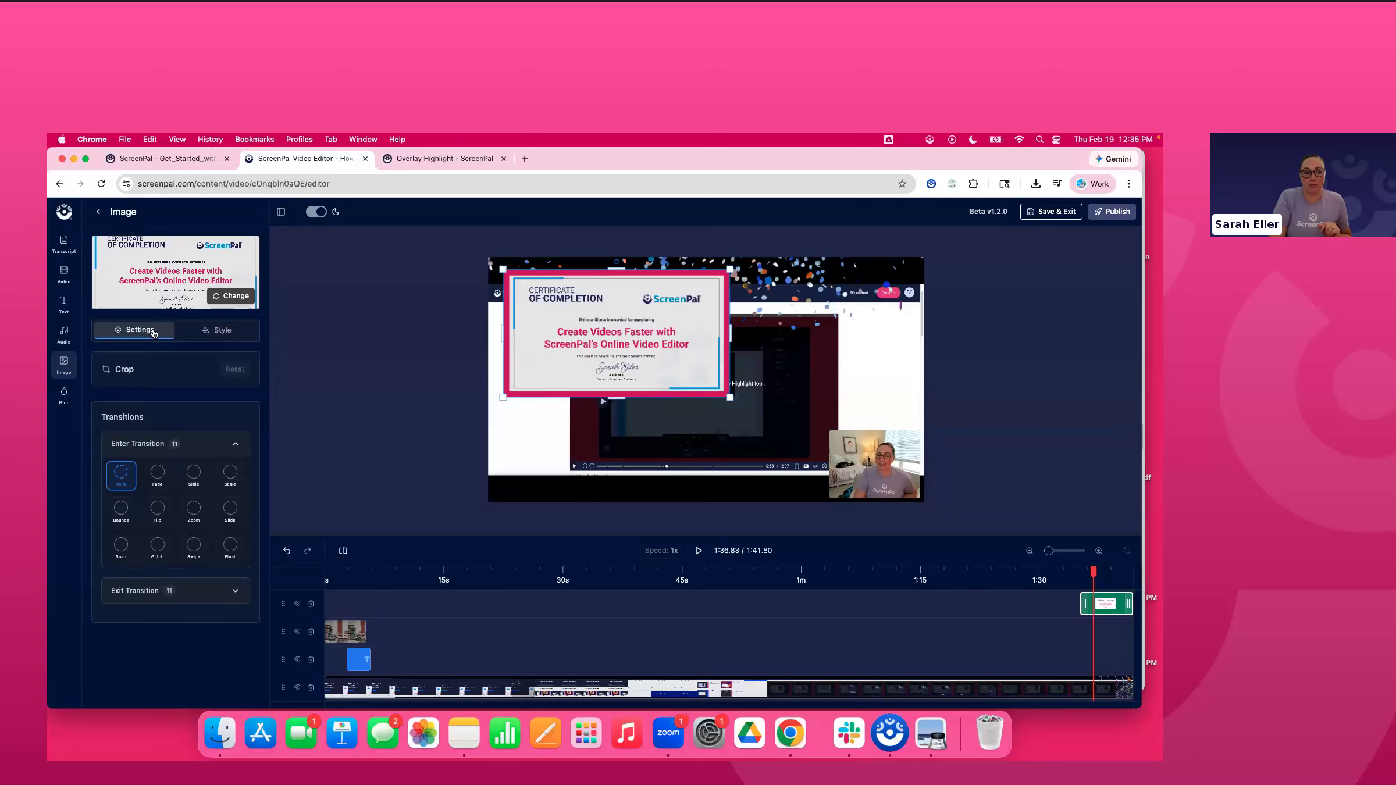
# Sample the pink of the certificate's heading text again as the image's padding background
pyautogui.click(227, 330)
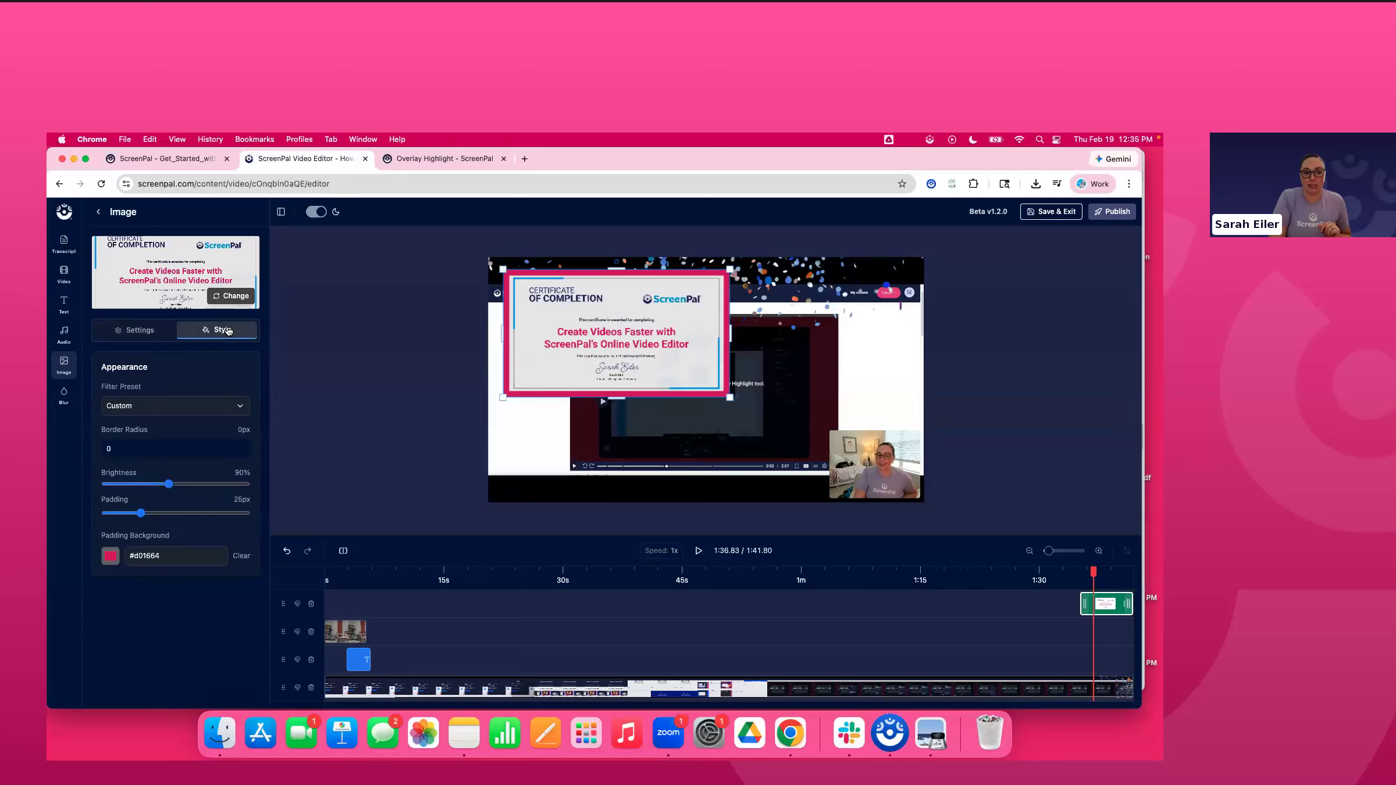
pyautogui.click(110, 557)
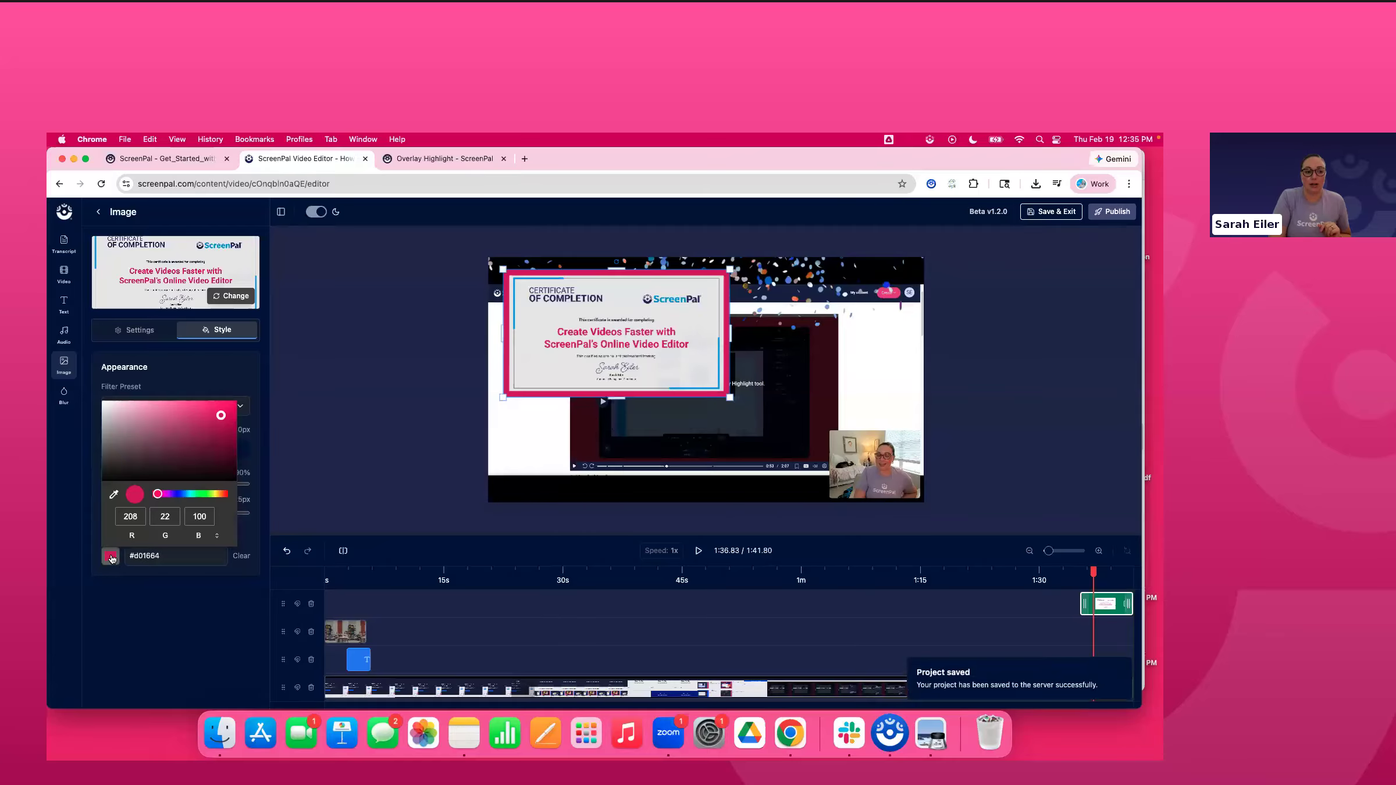
pyautogui.click(112, 494)
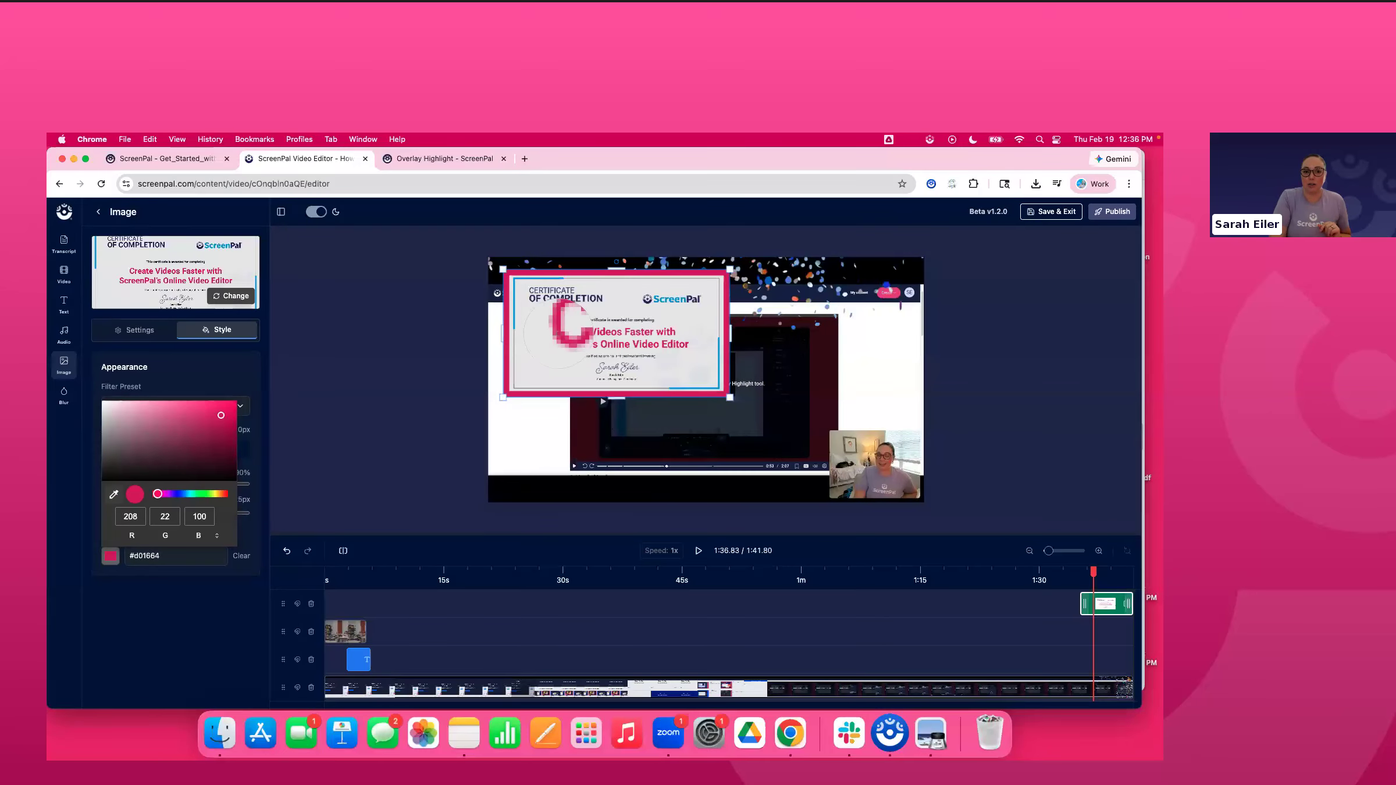
pyautogui.click(566, 332)
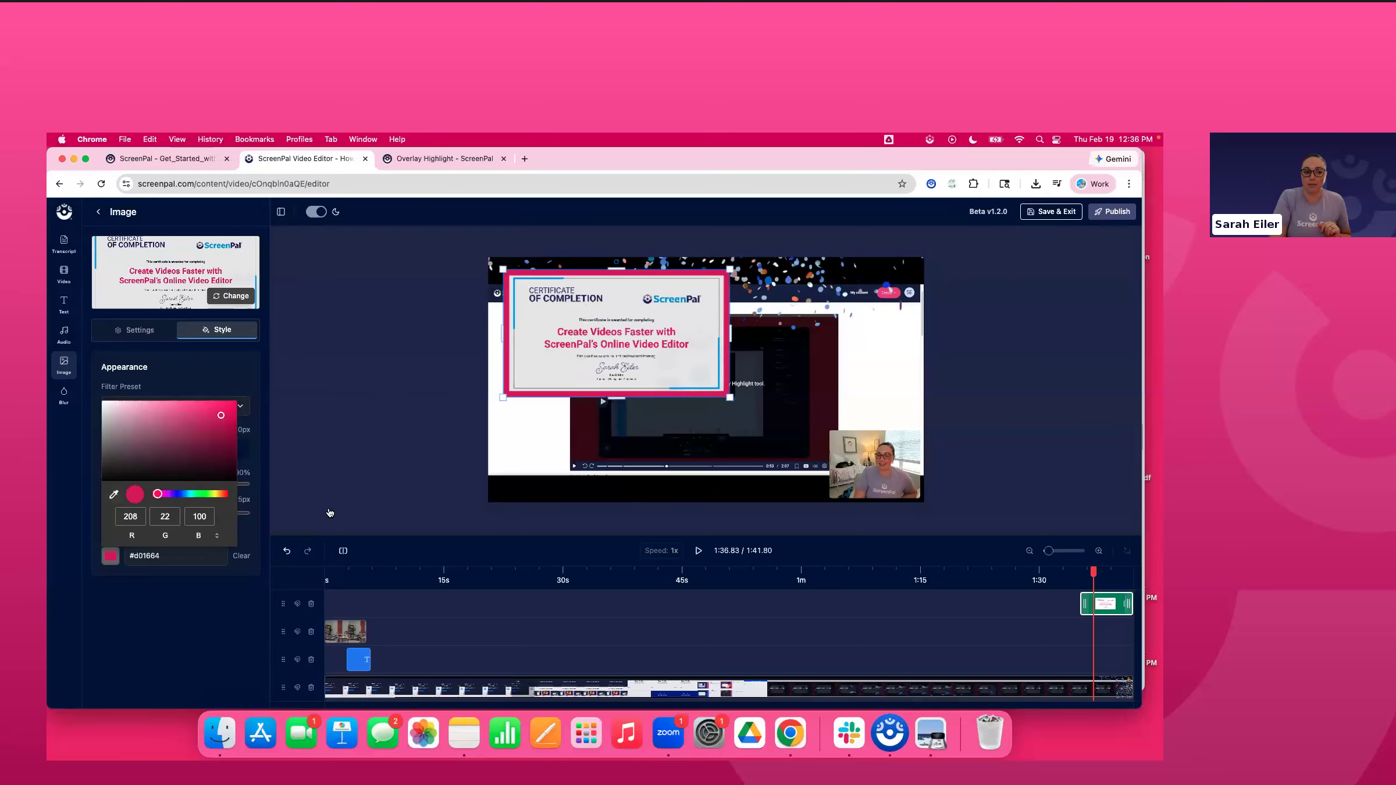
pyautogui.click(193, 626)
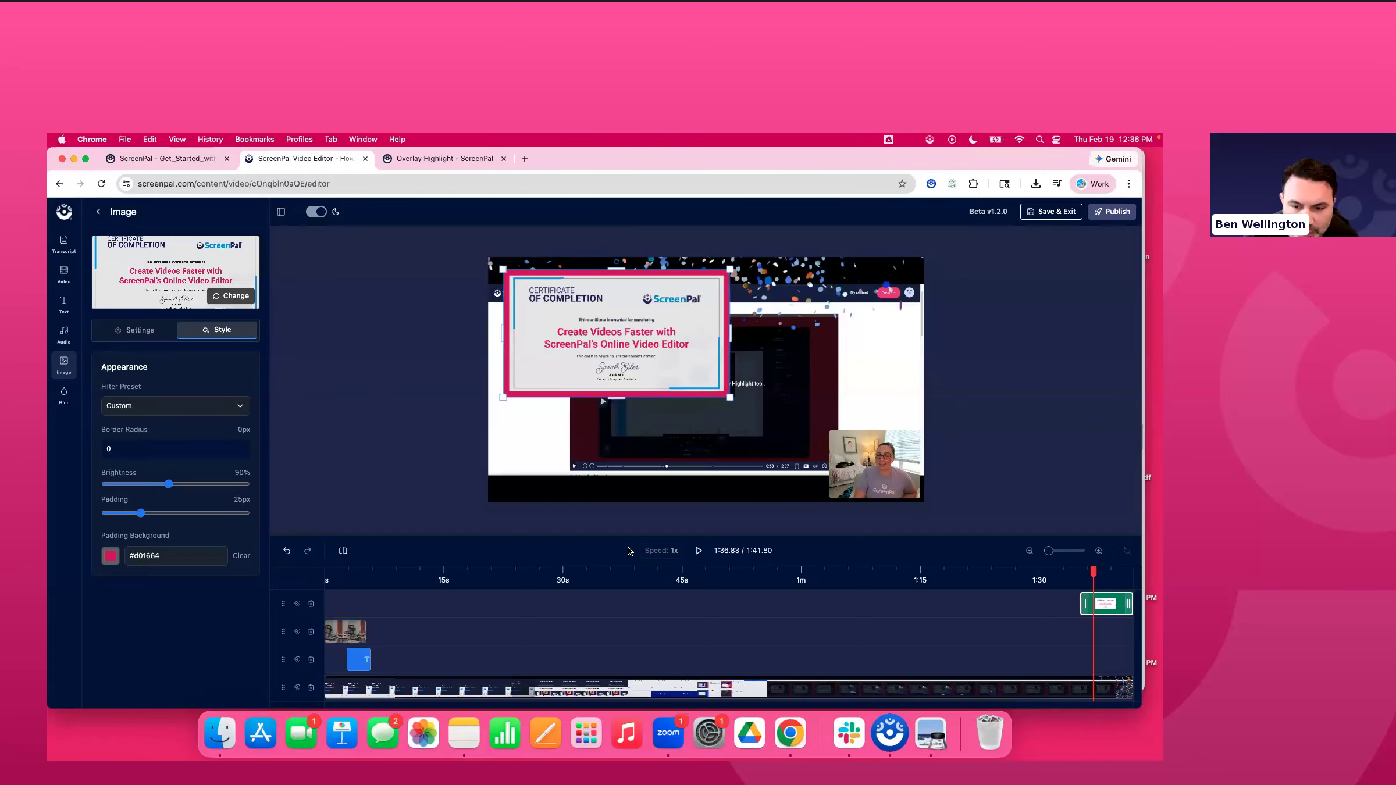
# Move the certificate image clip from the end of the video to start at about 18 seconds on the timeline
pyautogui.click(644, 592)
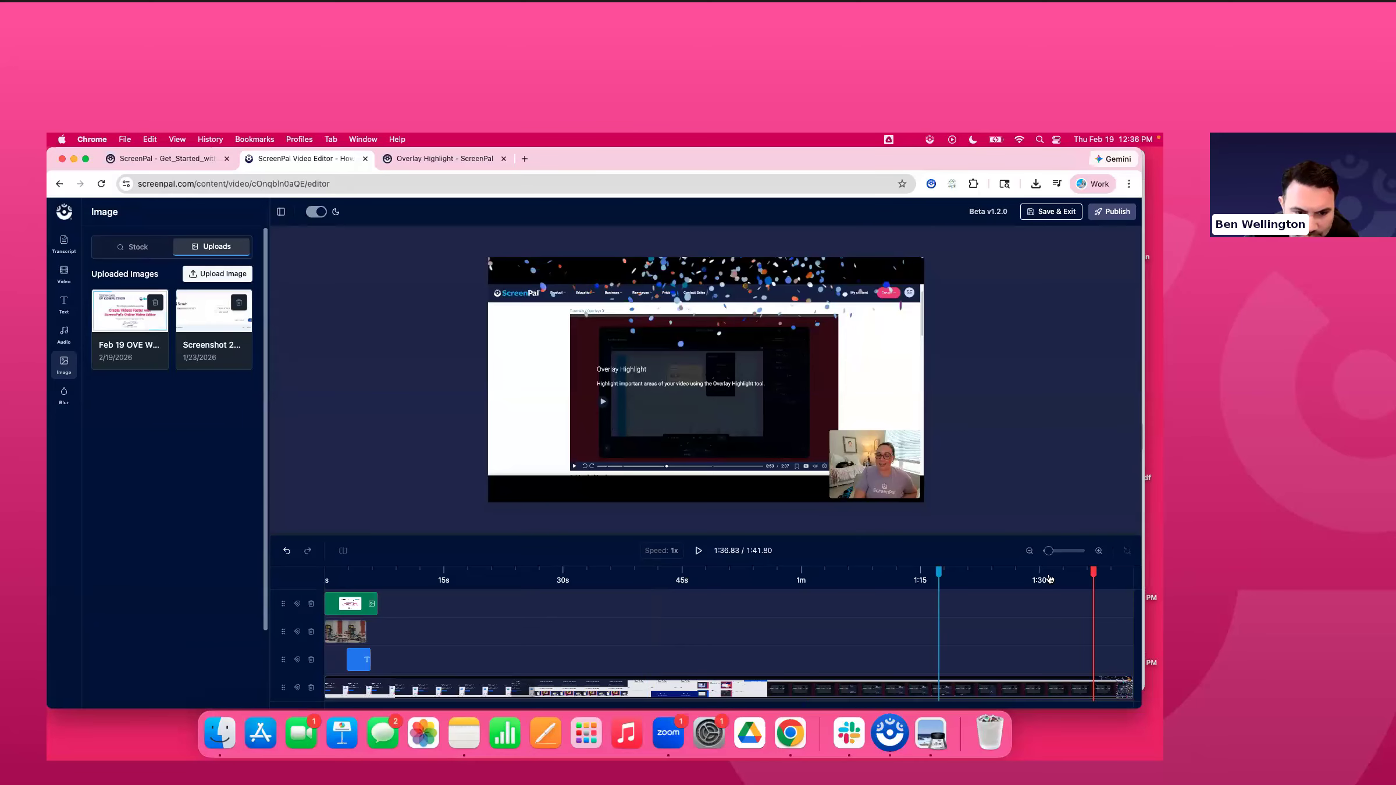
pyautogui.click(869, 579)
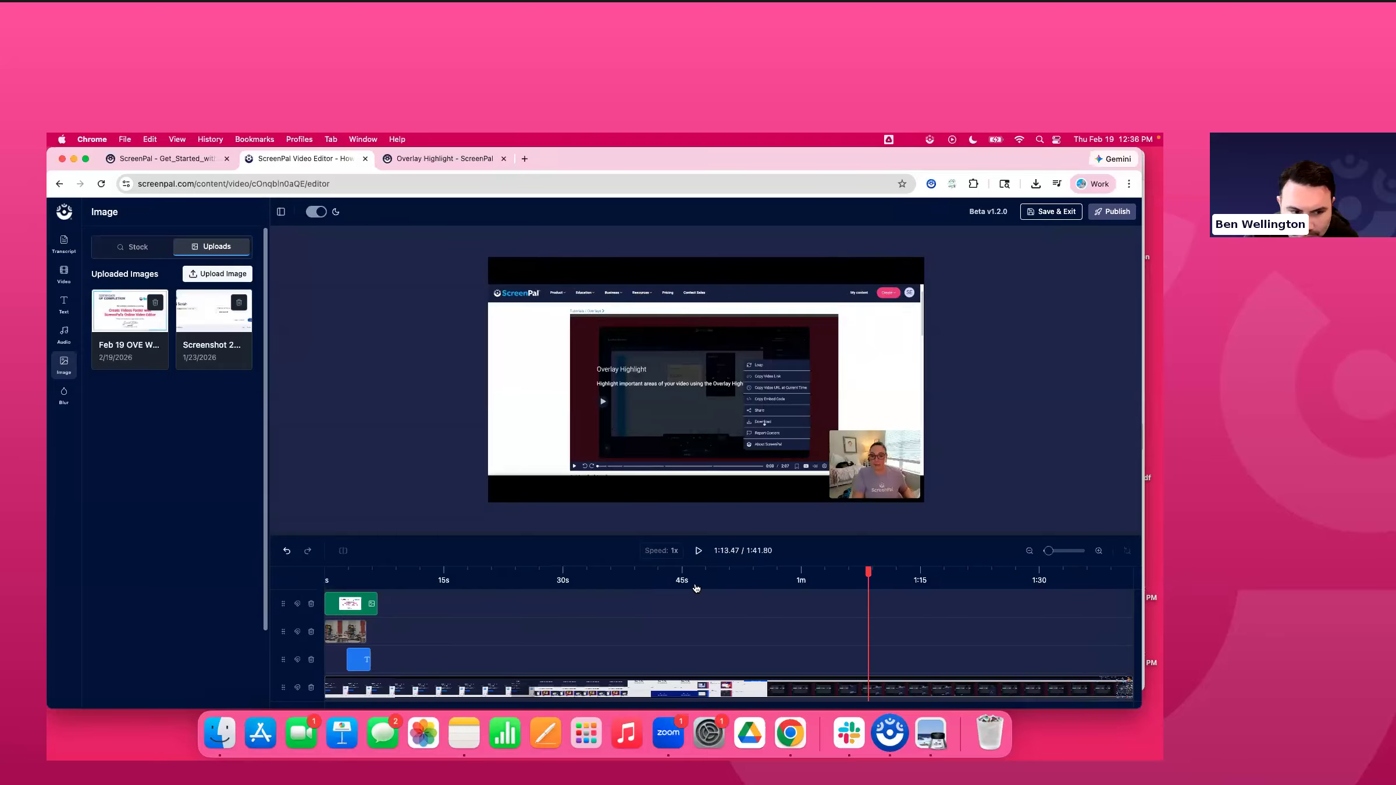
pyautogui.click(651, 579)
pyautogui.click(63, 274)
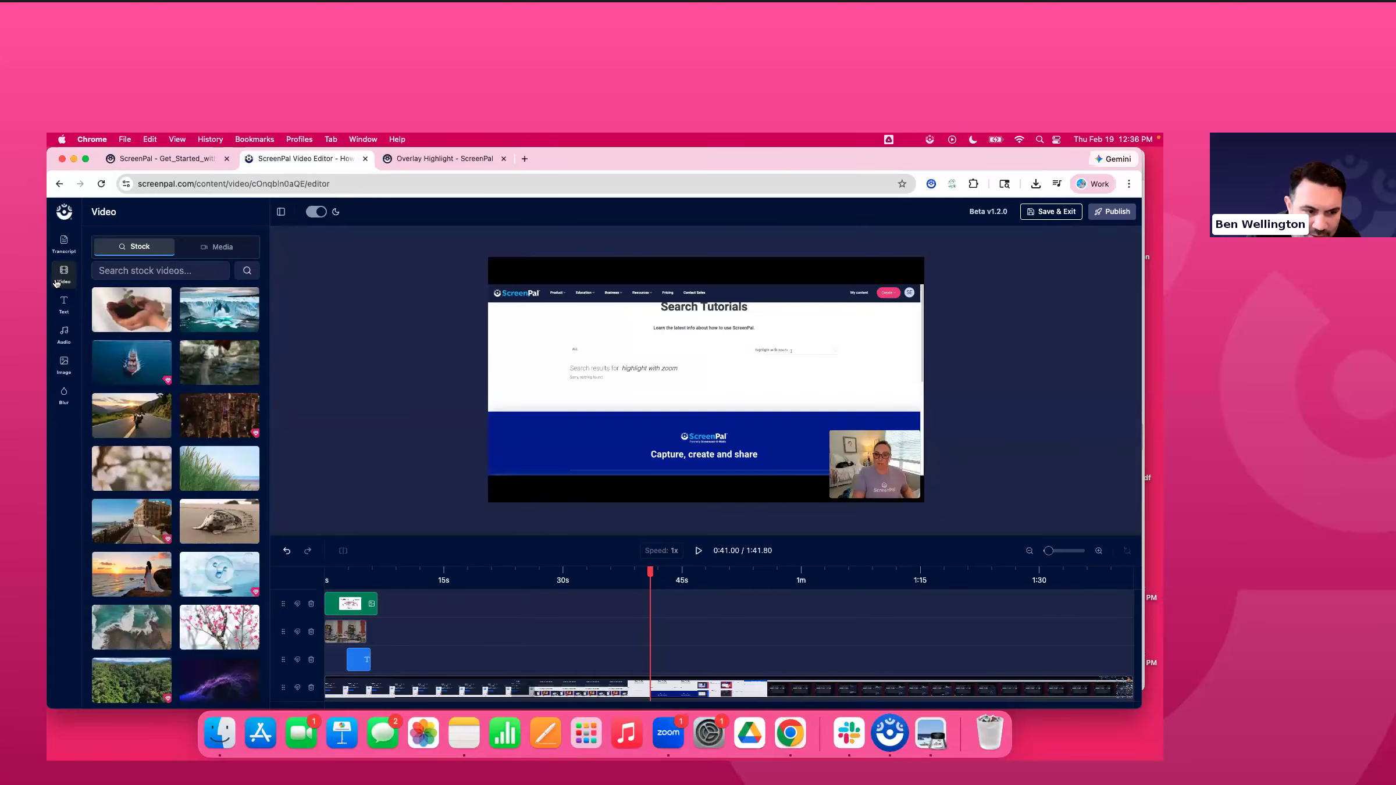
pyautogui.click(351, 605)
pyautogui.moveTo(372, 610); pyautogui.dragTo(495, 629)
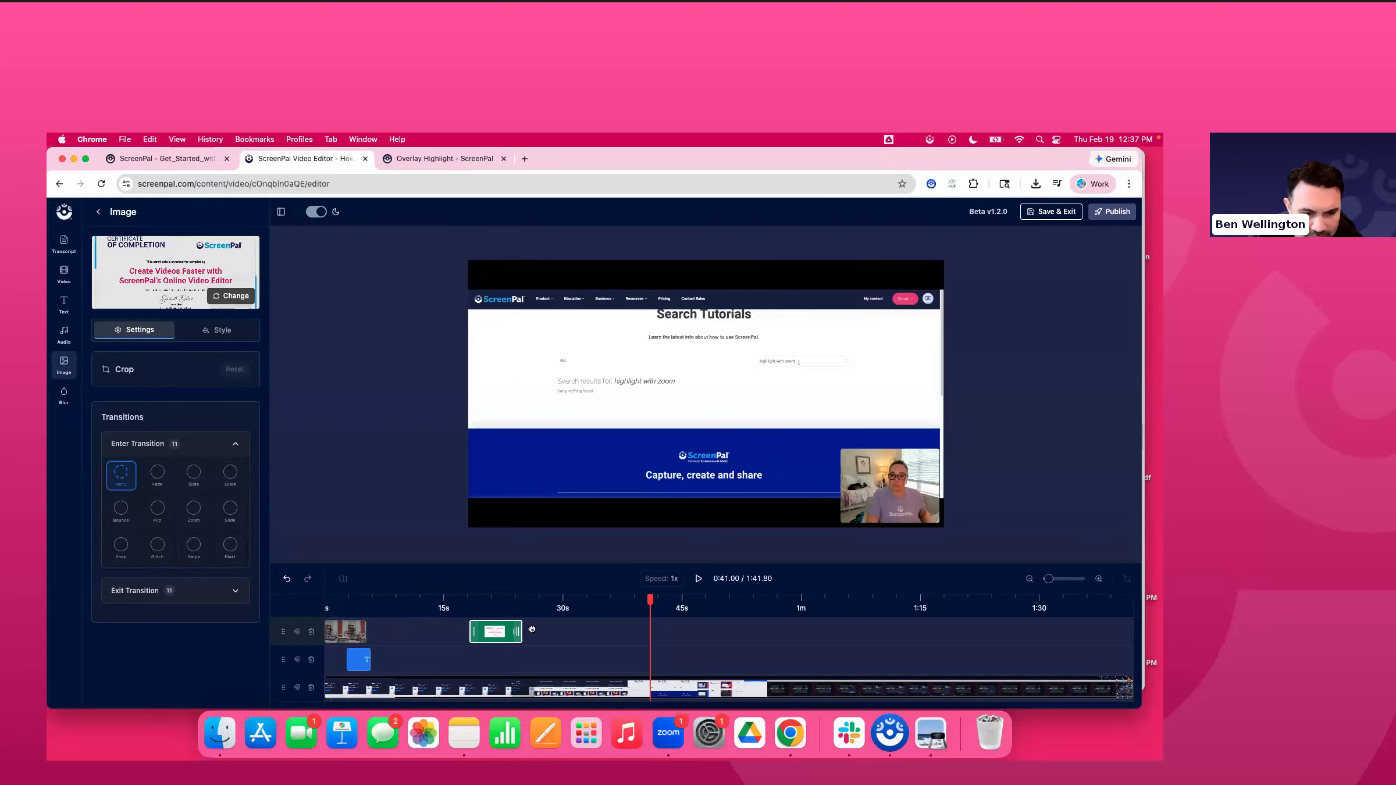
# Split the certificate image clip at 0:21.53
pyautogui.doubleClick(341, 583)
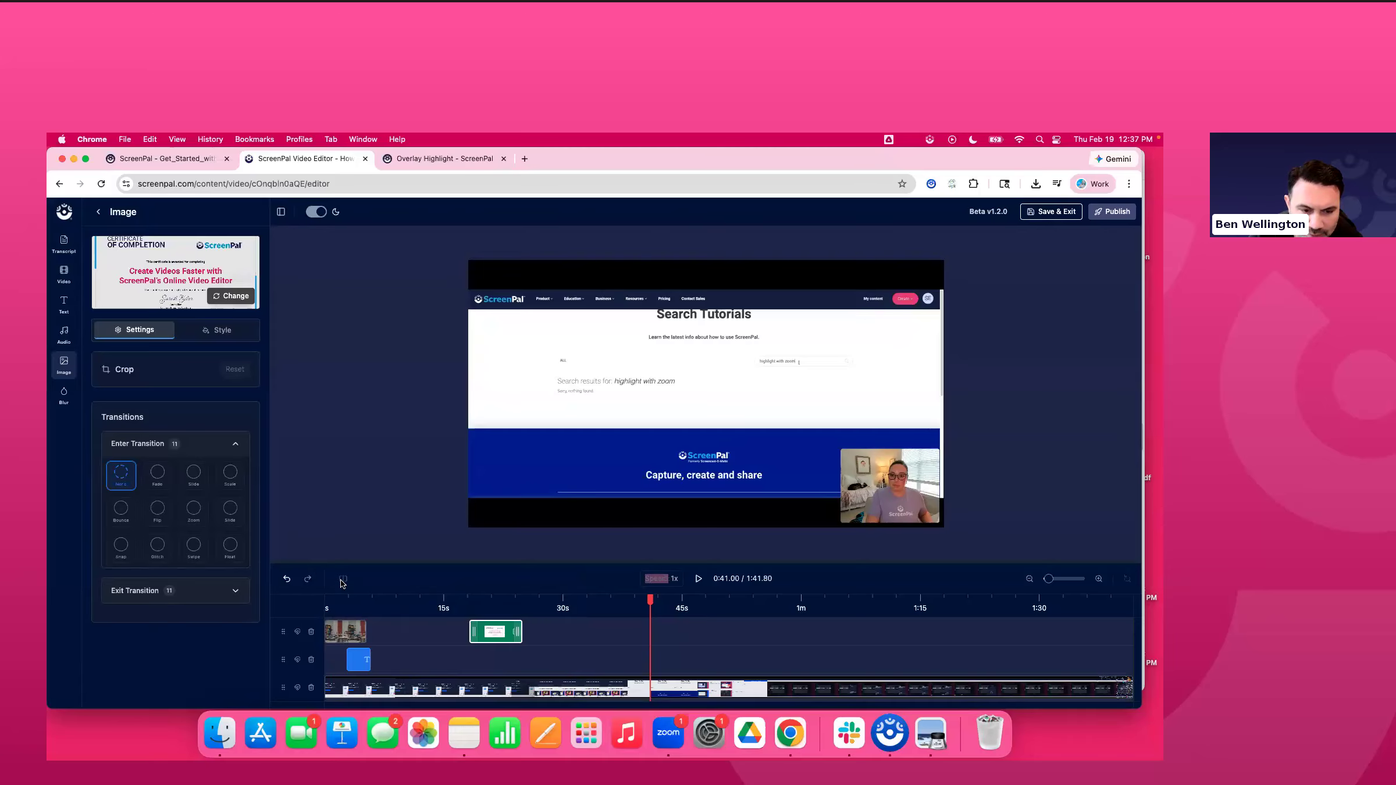
pyautogui.click(646, 605)
pyautogui.moveTo(552, 605); pyautogui.dragTo(495, 620)
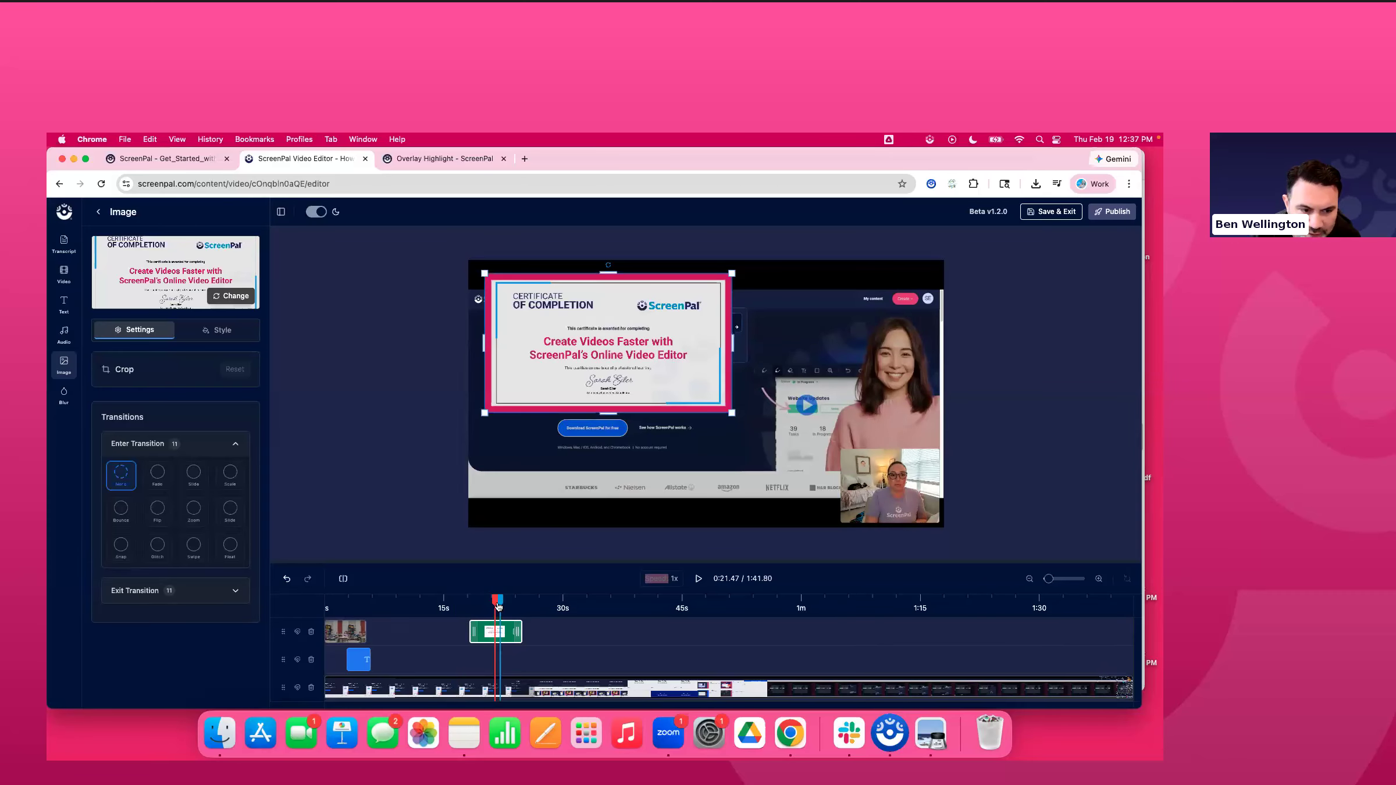
pyautogui.moveTo(495, 602)
pyautogui.mouseDown()
pyautogui.moveTo(467, 604)
pyautogui.moveTo(496, 613)
pyautogui.mouseUp()
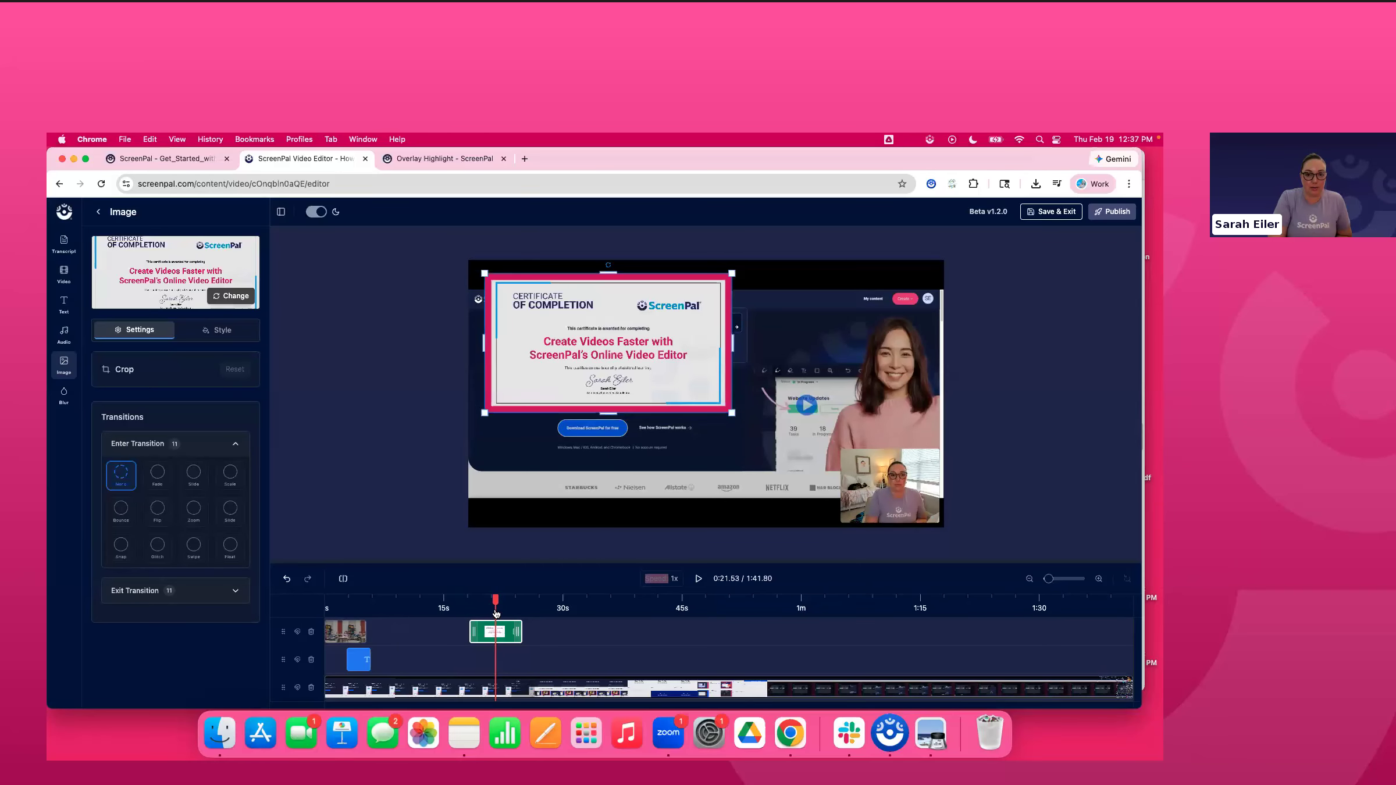
pyautogui.click(345, 580)
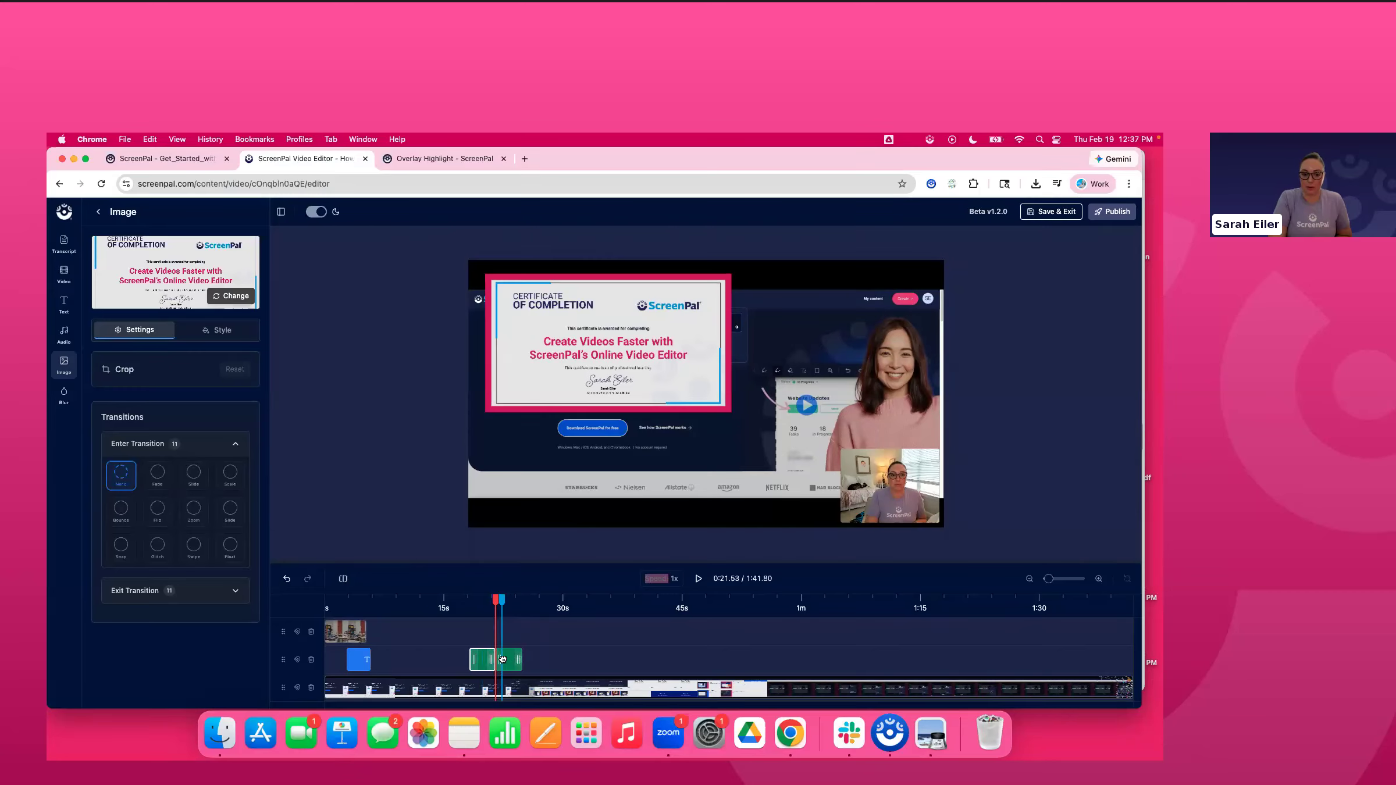
# Separate the two halves of the certificate image clip, starting them at about 16 and 23 seconds
pyautogui.moveTo(510, 659); pyautogui.dragTo(573, 657)
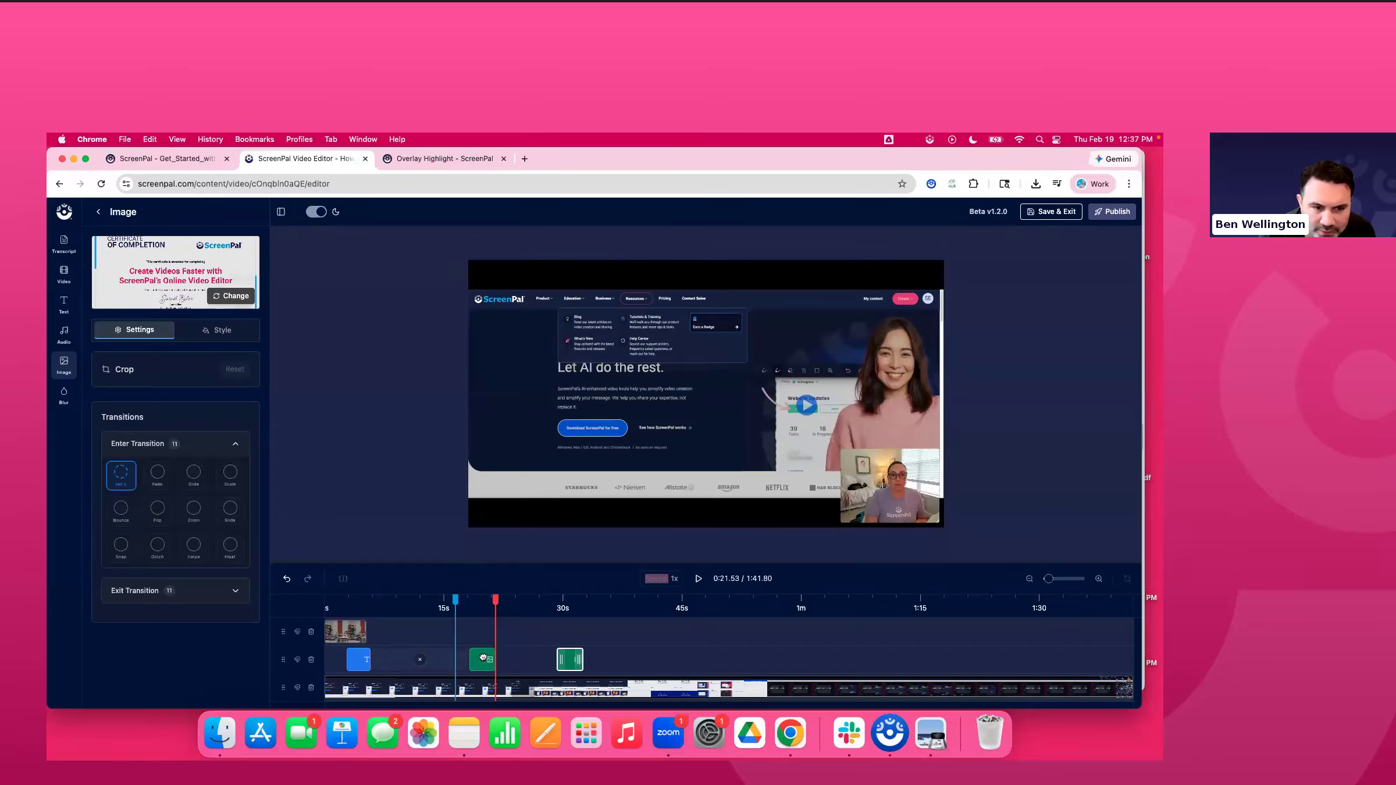
pyautogui.moveTo(482, 659); pyautogui.dragTo(467, 661)
pyautogui.moveTo(571, 660); pyautogui.dragTo(519, 662)
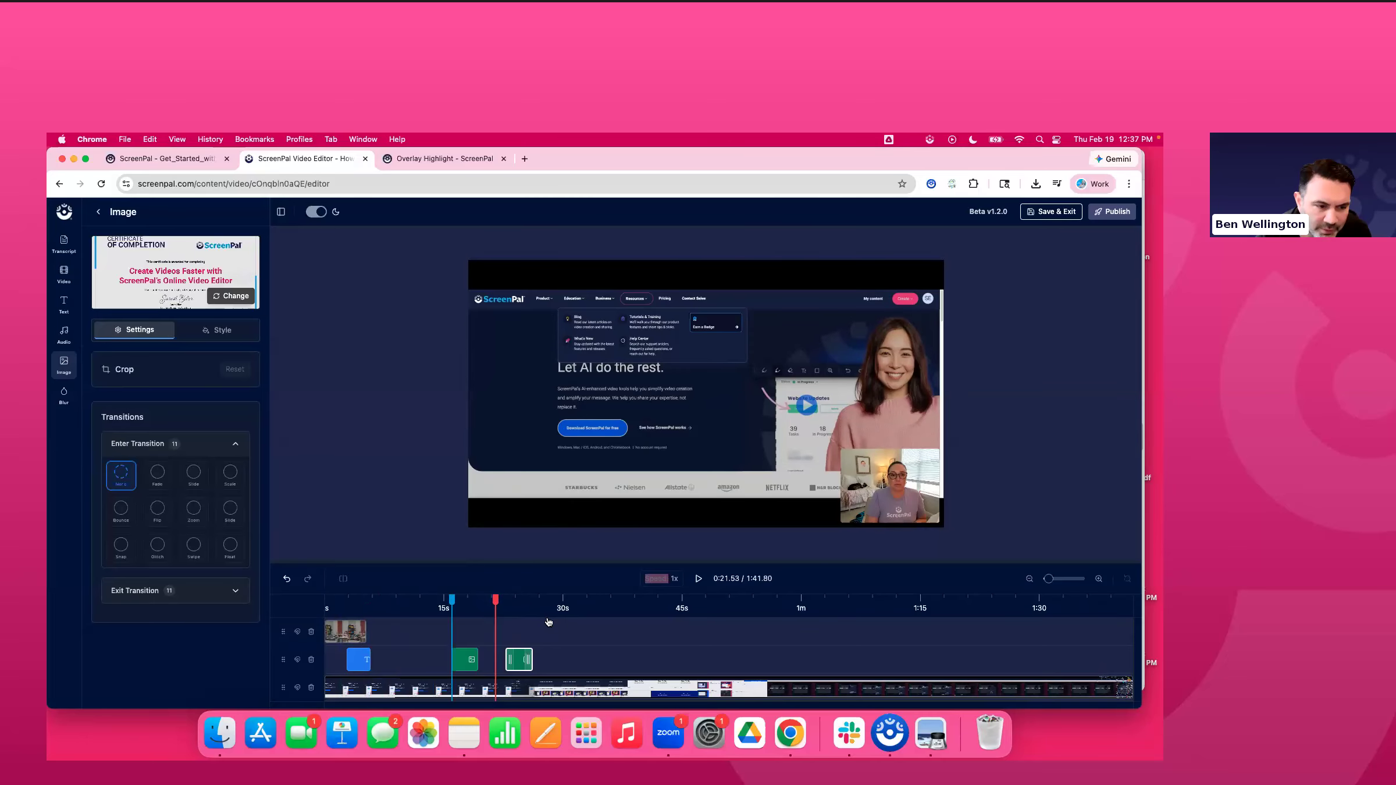
# Add the stock glacier video at 0:21.53 and split its clip at 0:21.67
pyautogui.click(69, 282)
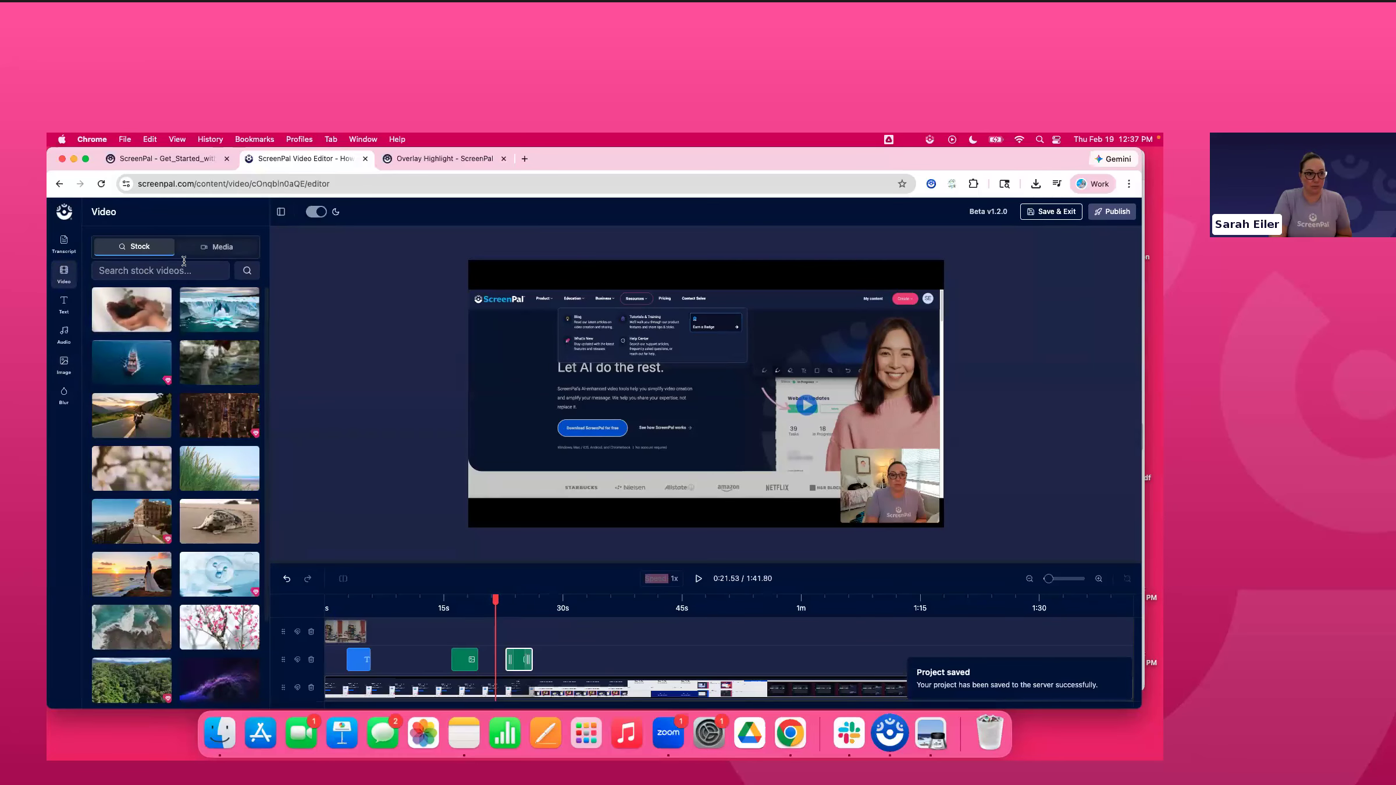
pyautogui.click(217, 318)
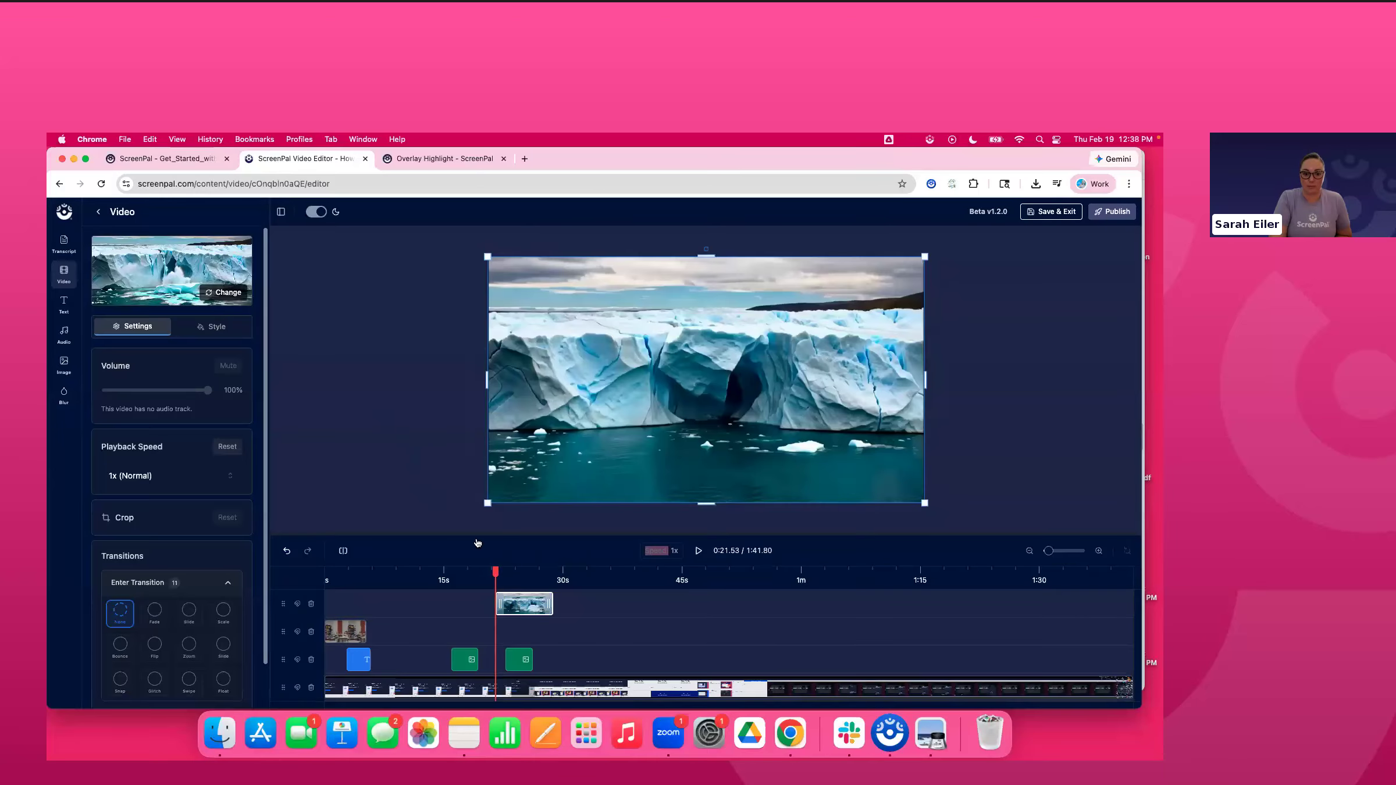
pyautogui.click(527, 577)
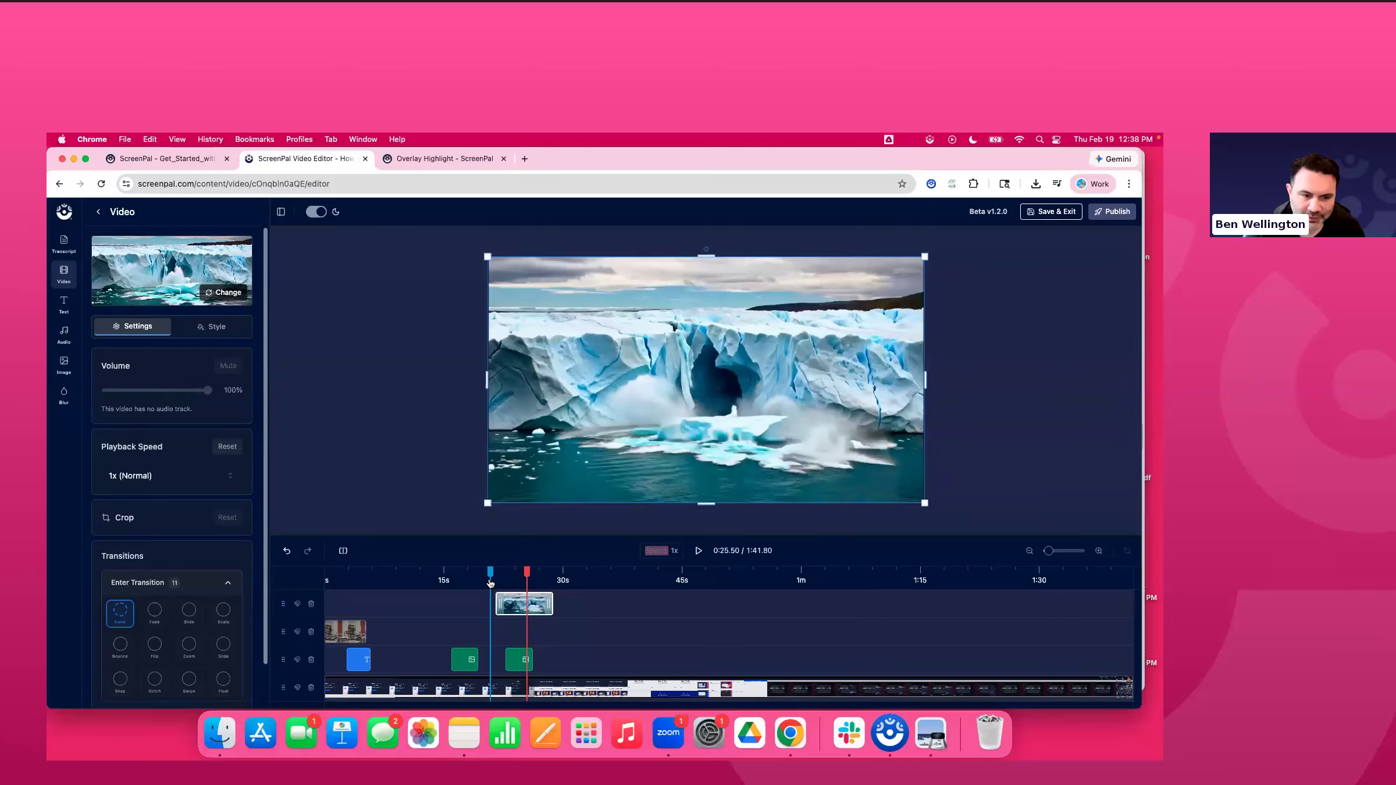
pyautogui.click(490, 582)
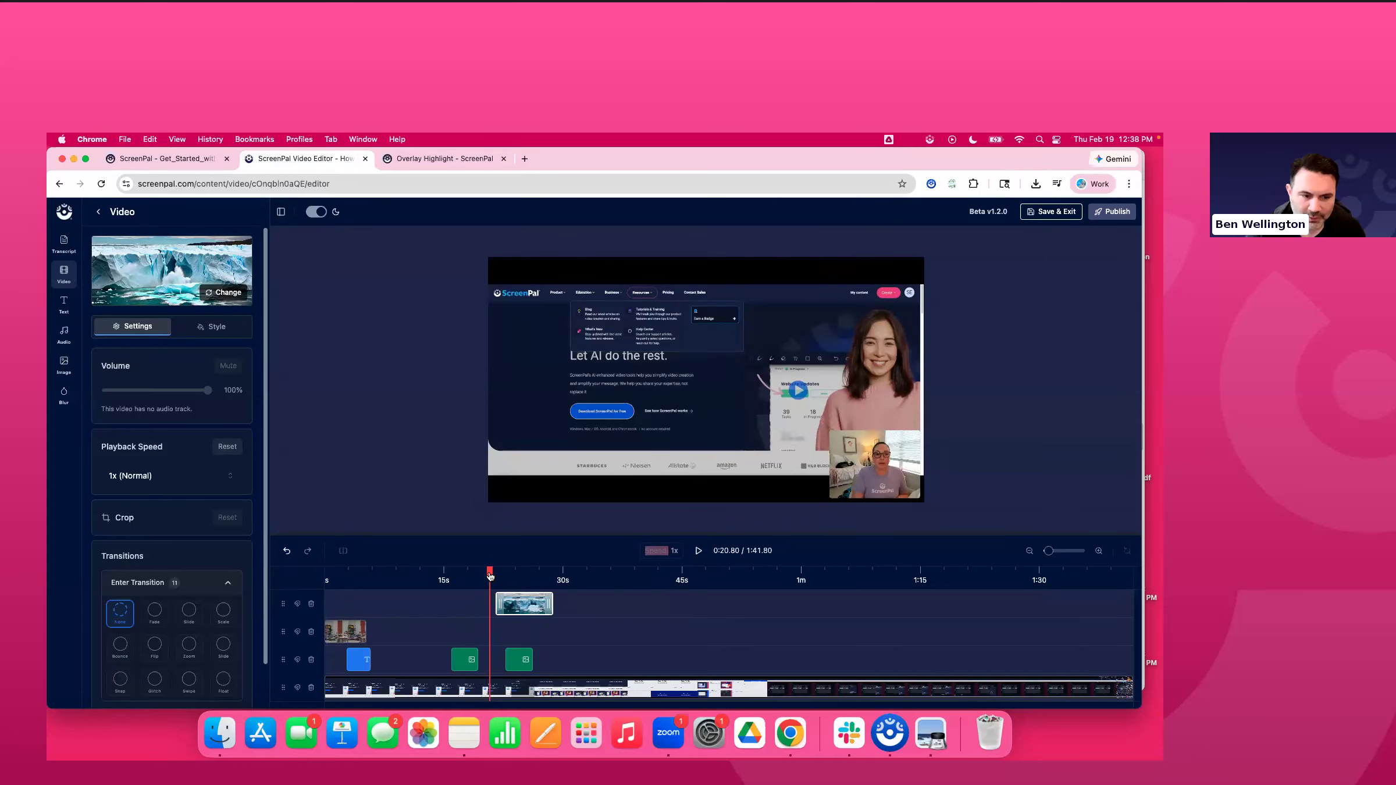
pyautogui.moveTo(495, 576); pyautogui.dragTo(497, 577)
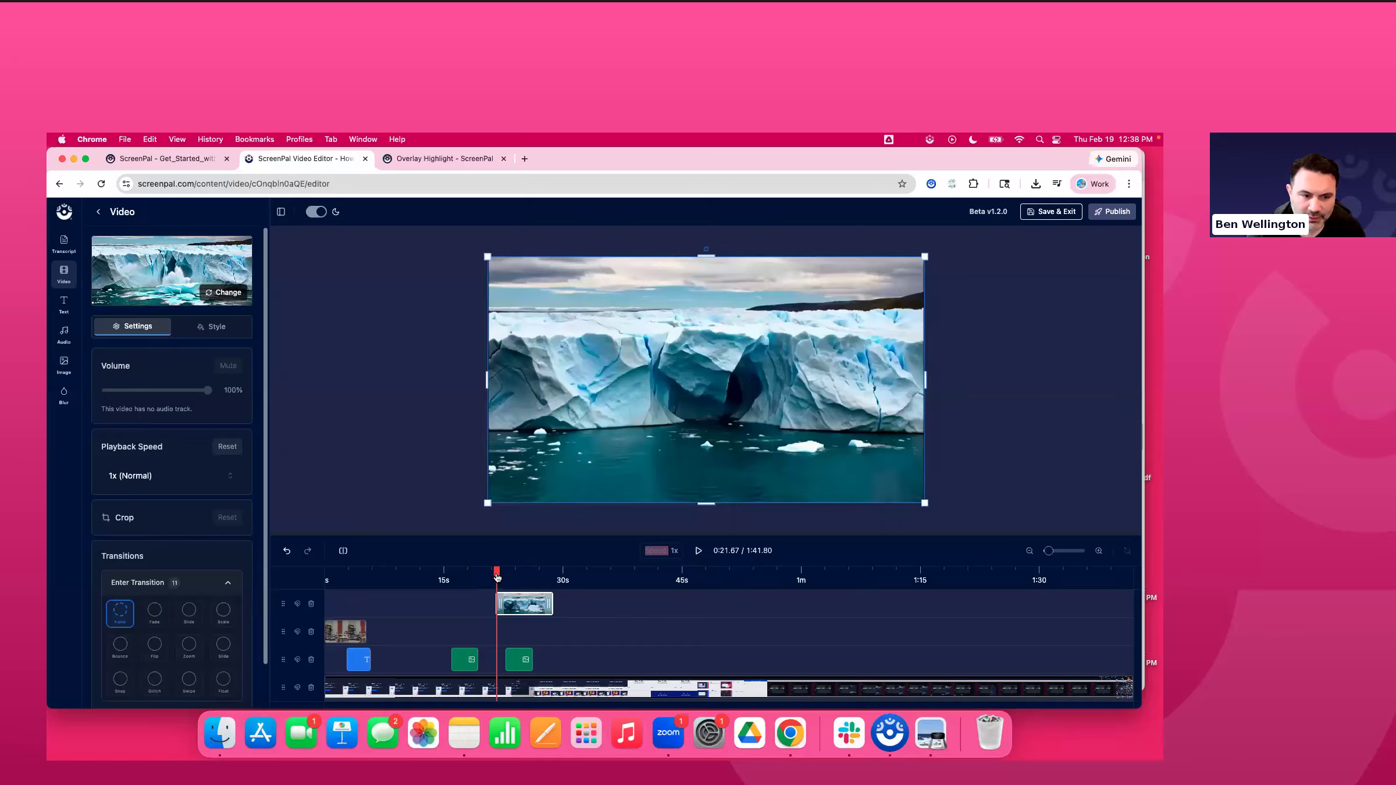
pyautogui.click(344, 551)
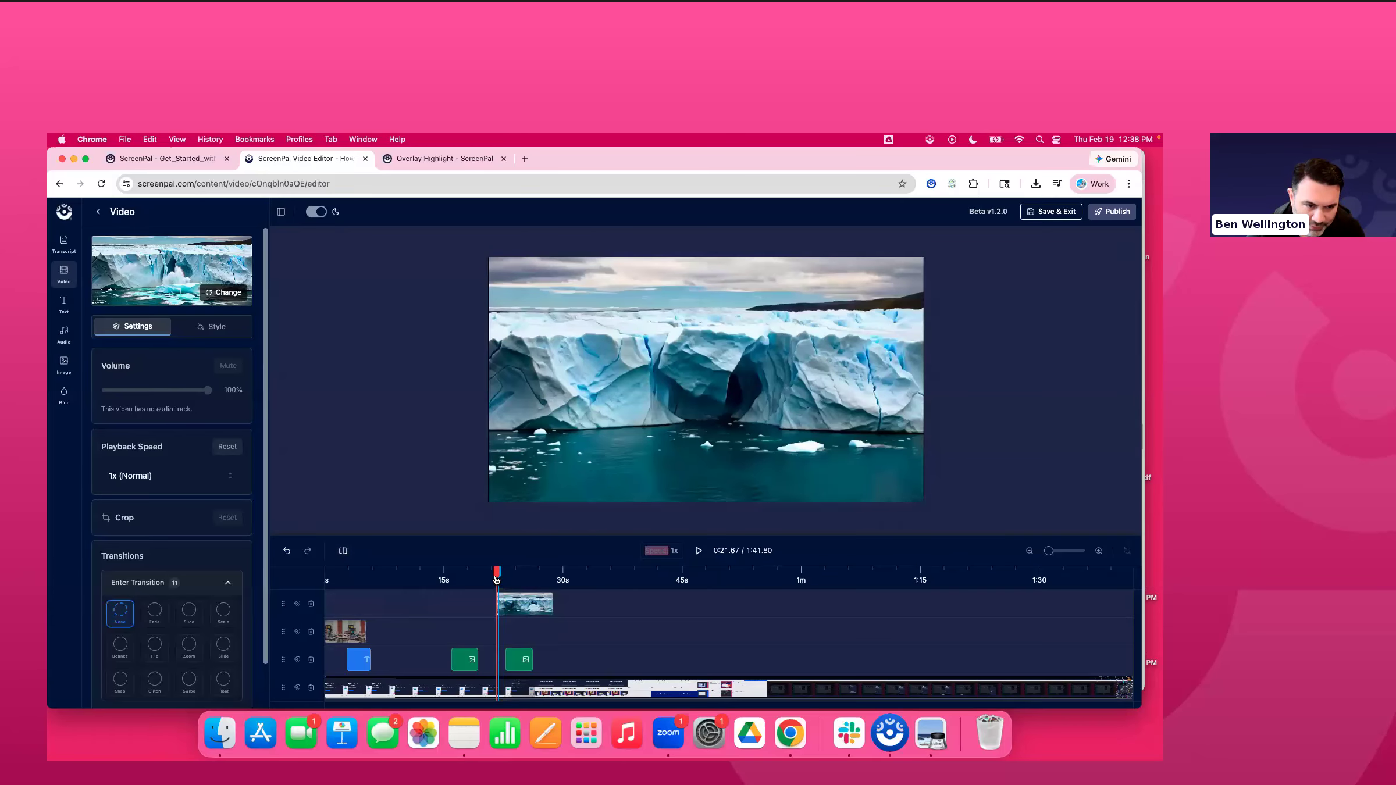
# Split the main recording on the lowest track at 0:11.37
pyautogui.press('Left')
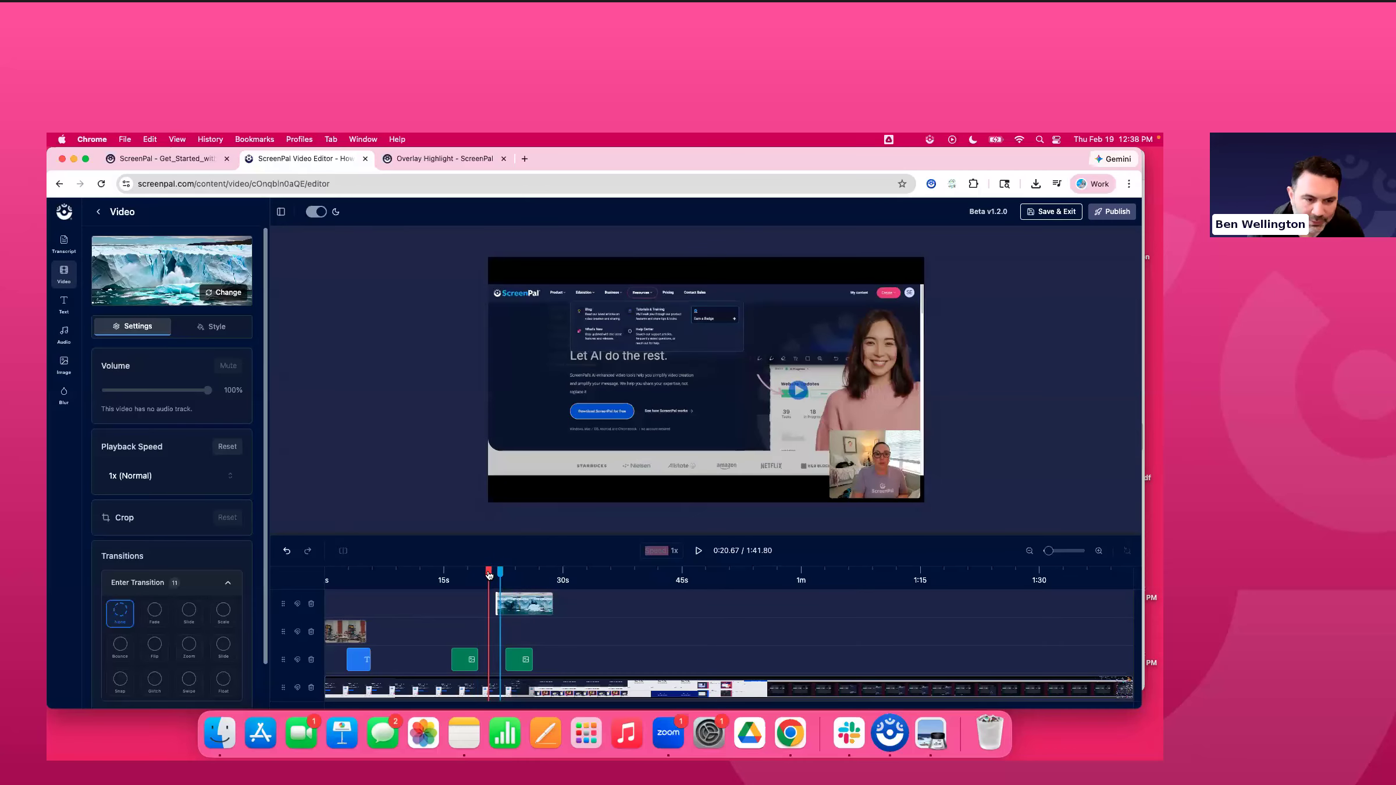
pyautogui.click(402, 582)
pyautogui.click(413, 586)
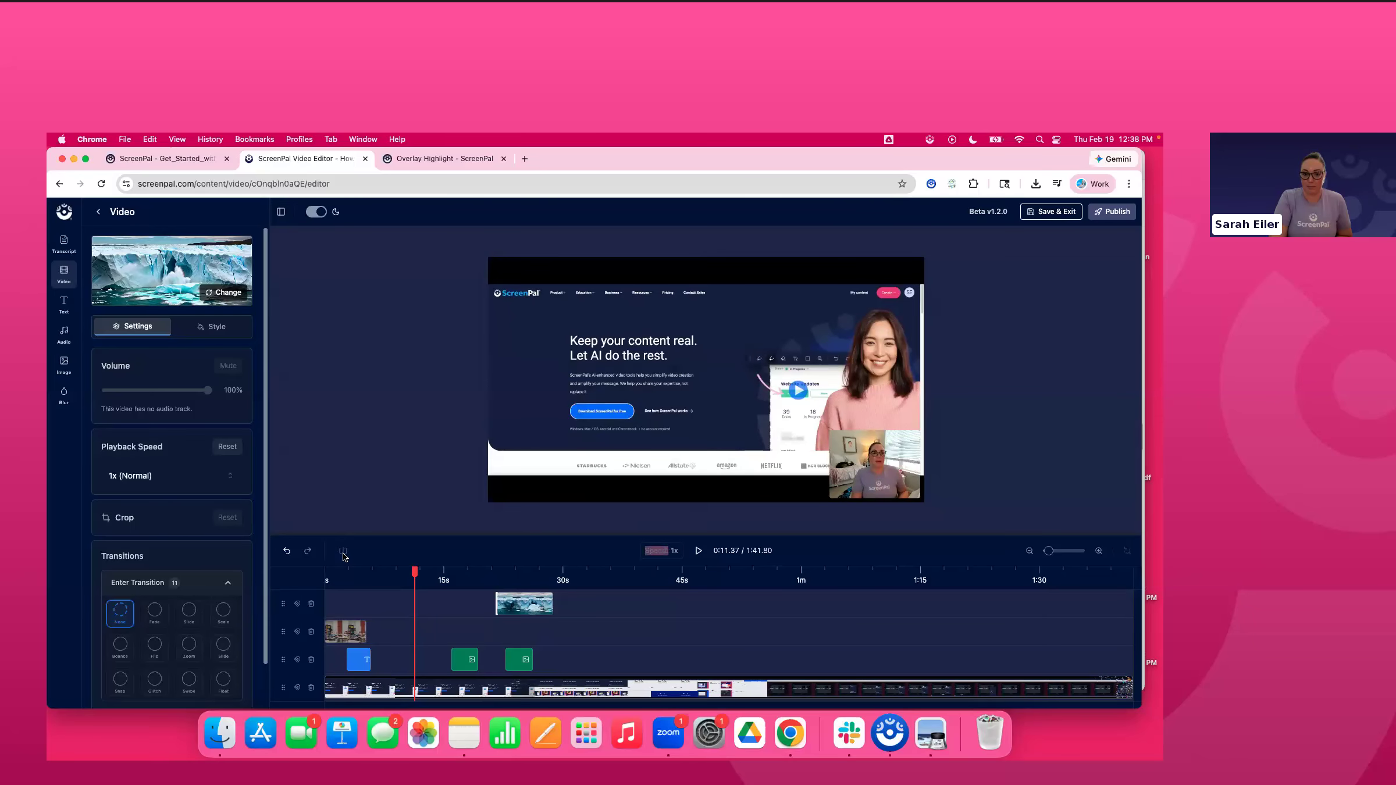
pyautogui.click(367, 690)
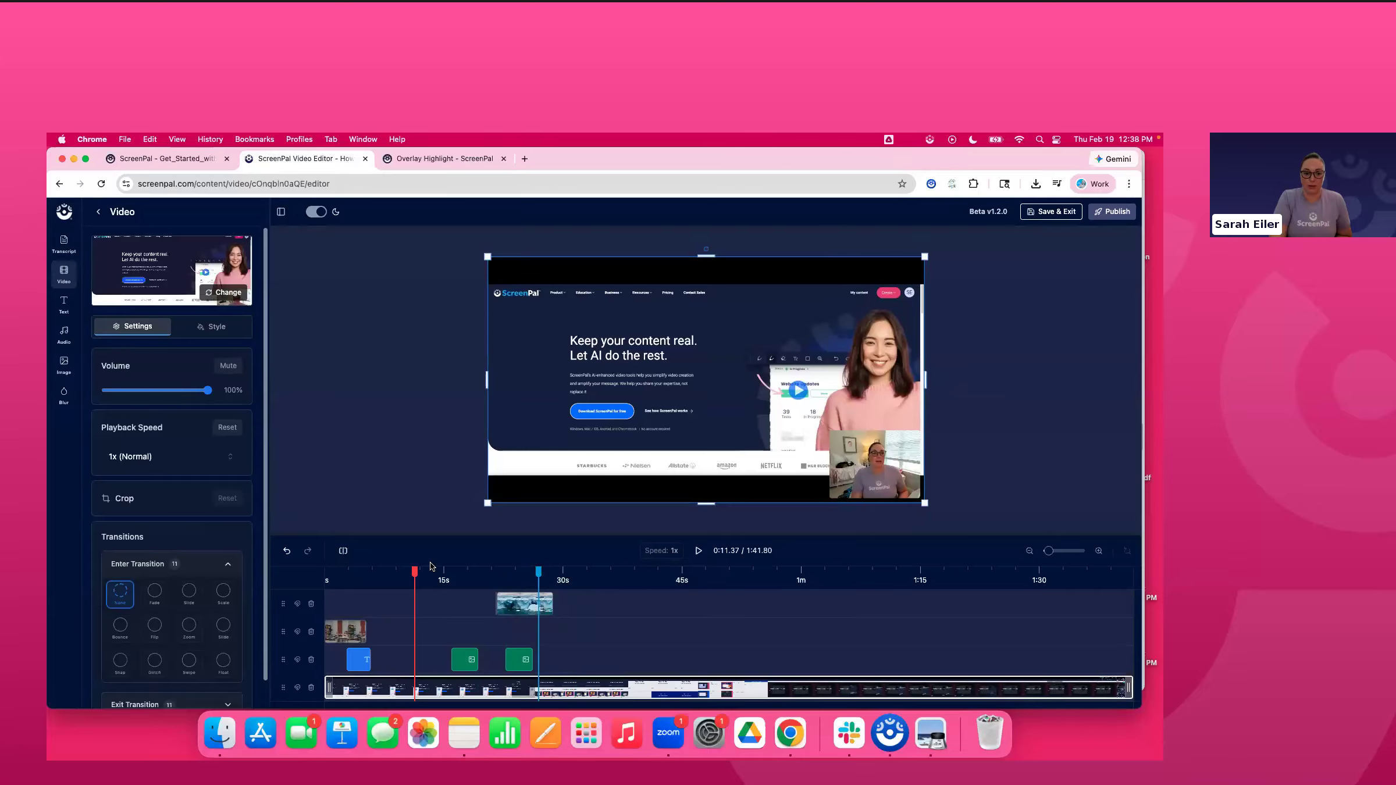
pyautogui.click(344, 551)
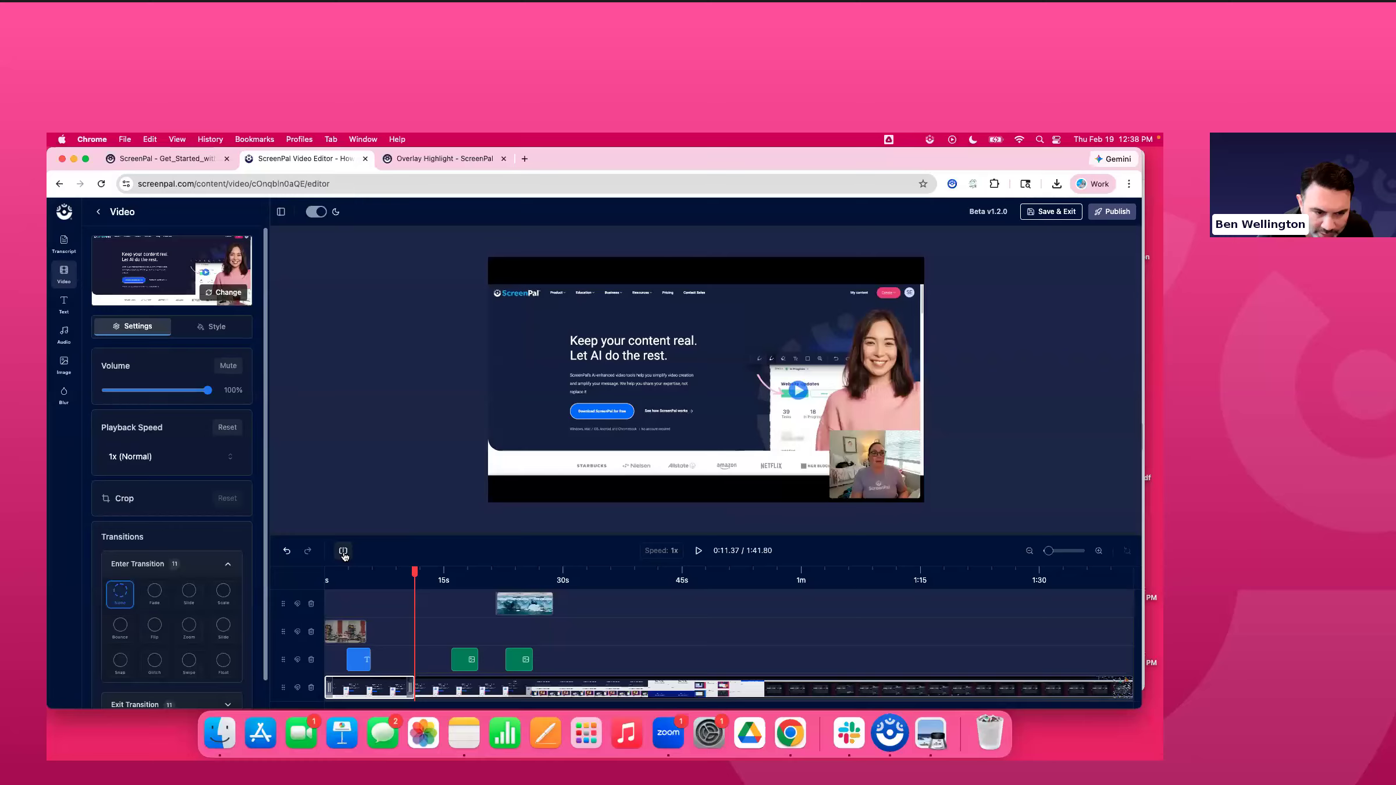
# Try to insert the glacier clip at 0:11.37 between the recording's two parts by moving the second part to make room
pyautogui.click(421, 690)
pyautogui.moveTo(419, 690); pyautogui.dragTo(556, 692)
pyautogui.click(503, 603)
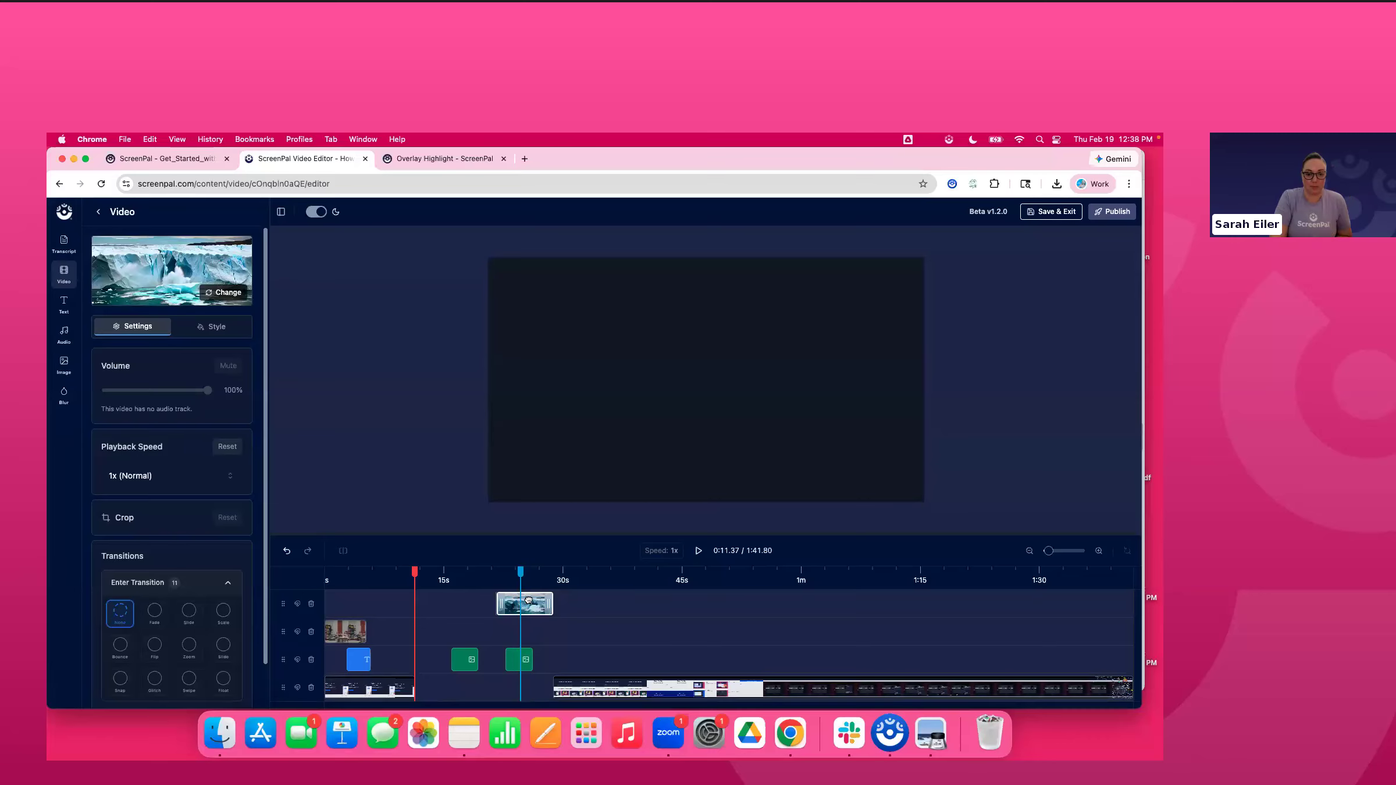
pyautogui.moveTo(530, 603); pyautogui.dragTo(442, 692)
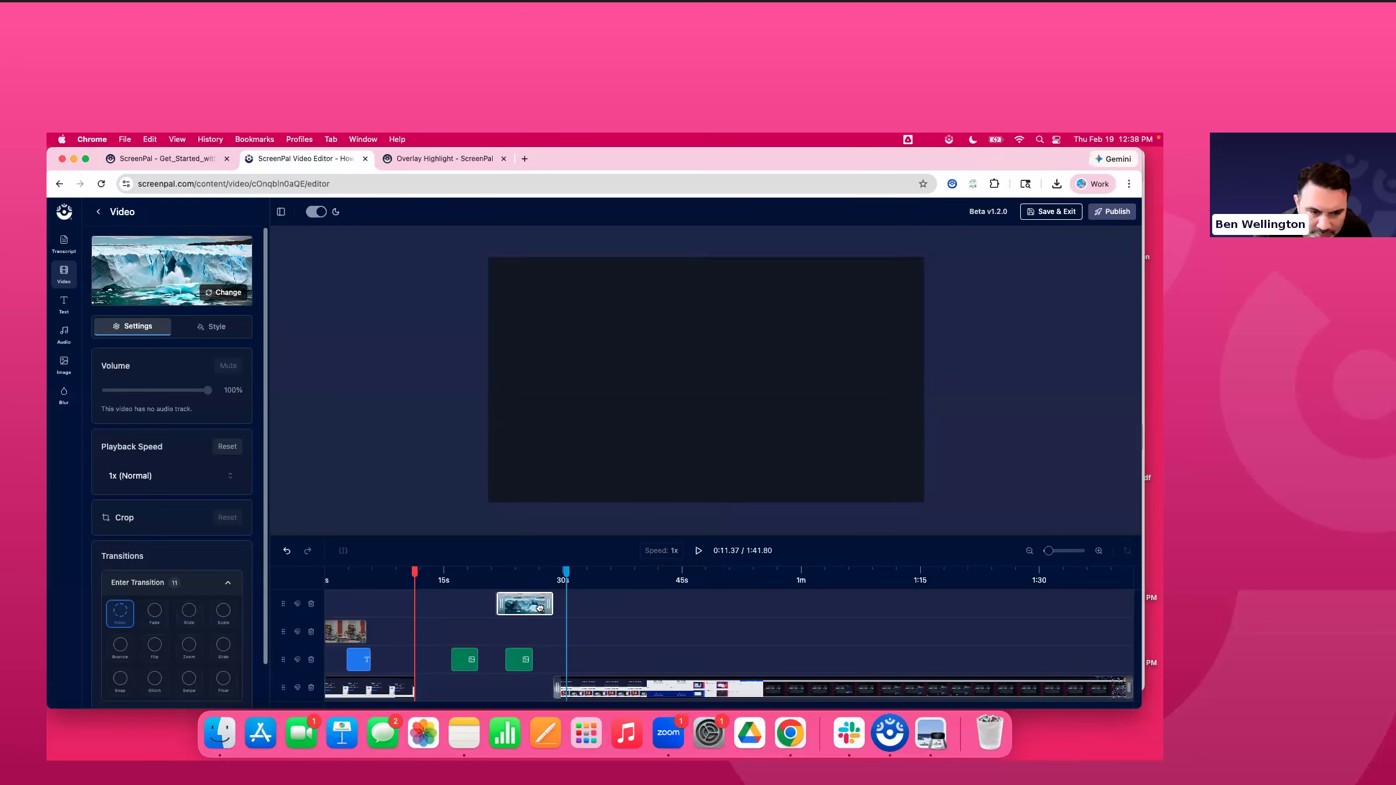
pyautogui.moveTo(518, 604); pyautogui.dragTo(435, 601)
pyautogui.moveTo(614, 697); pyautogui.dragTo(534, 683)
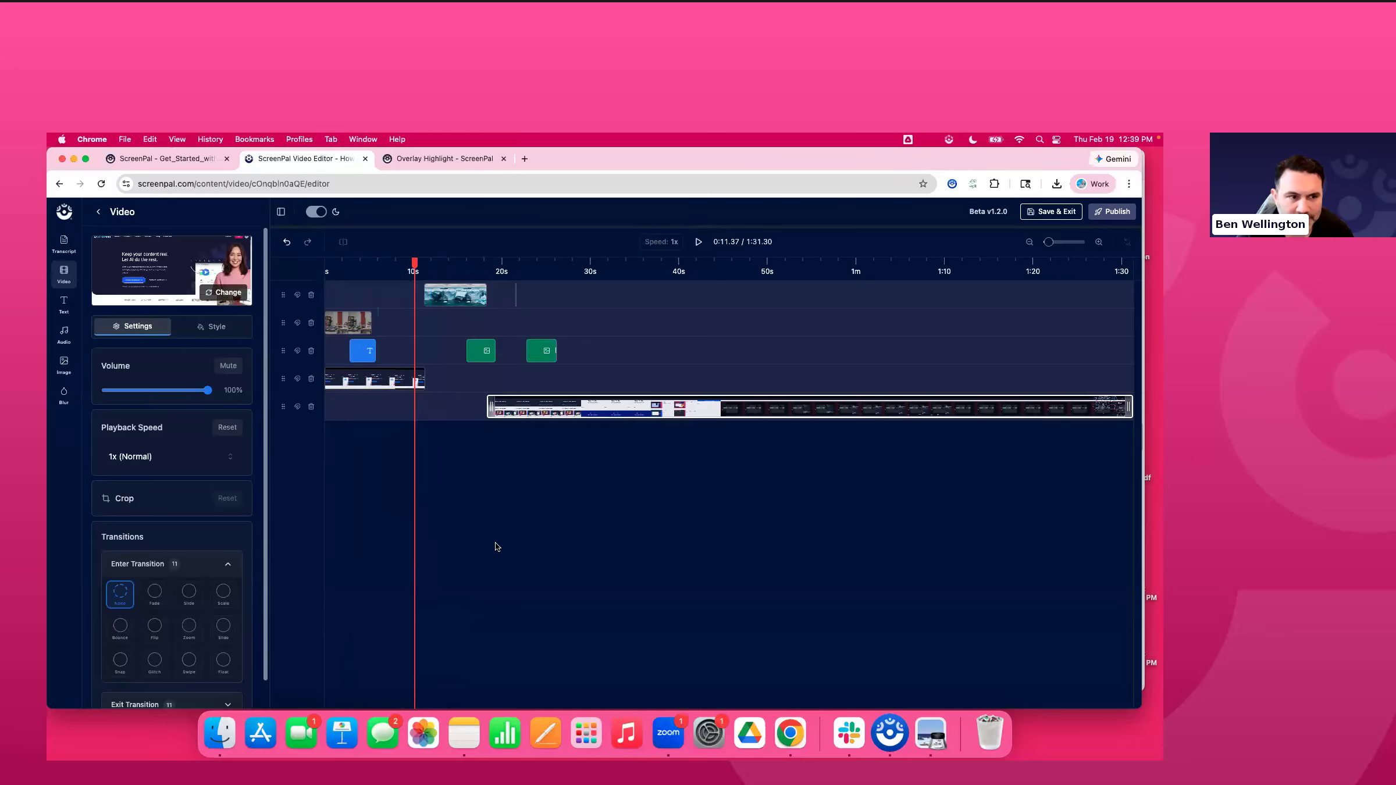
# Undo the clip moves and the split of the main recording
pyautogui.click(285, 241)
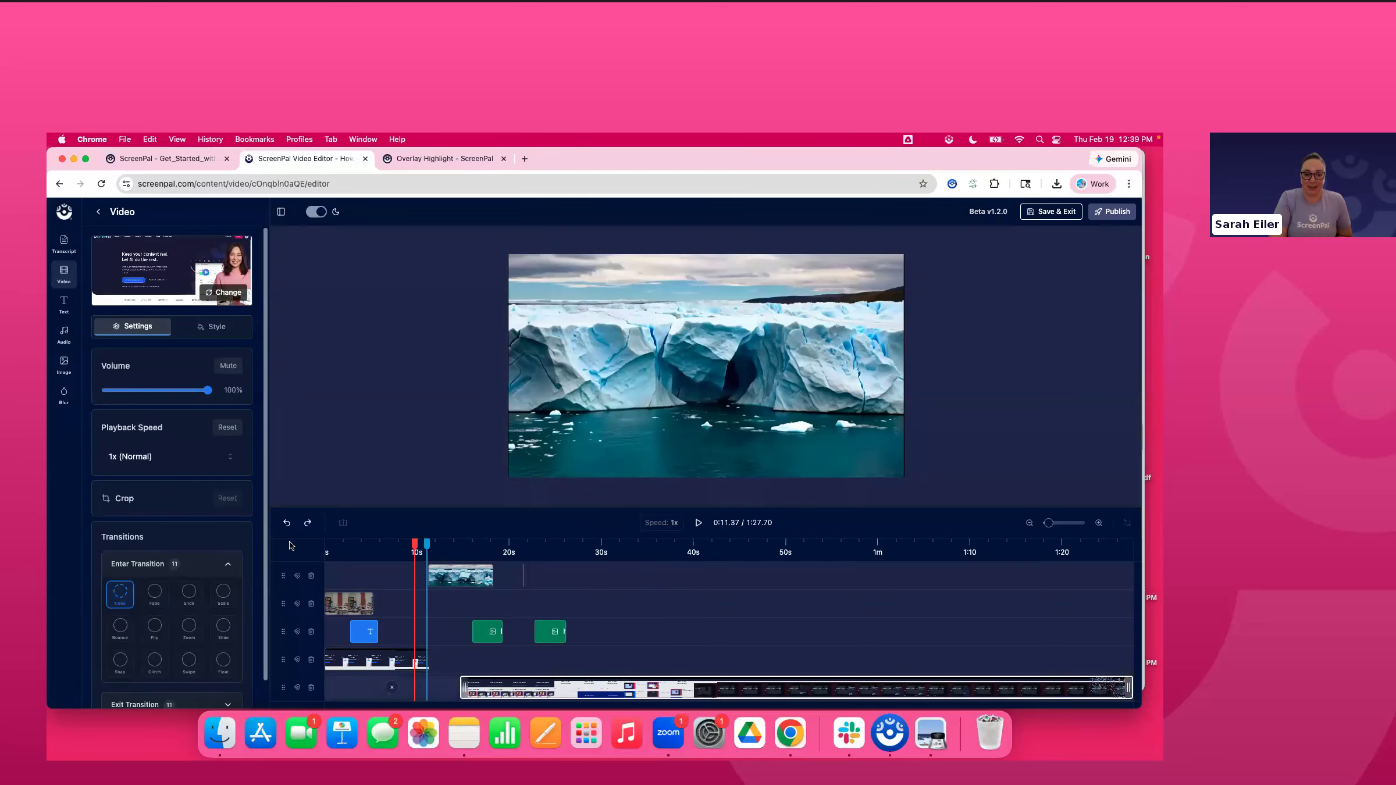
pyautogui.click(286, 523)
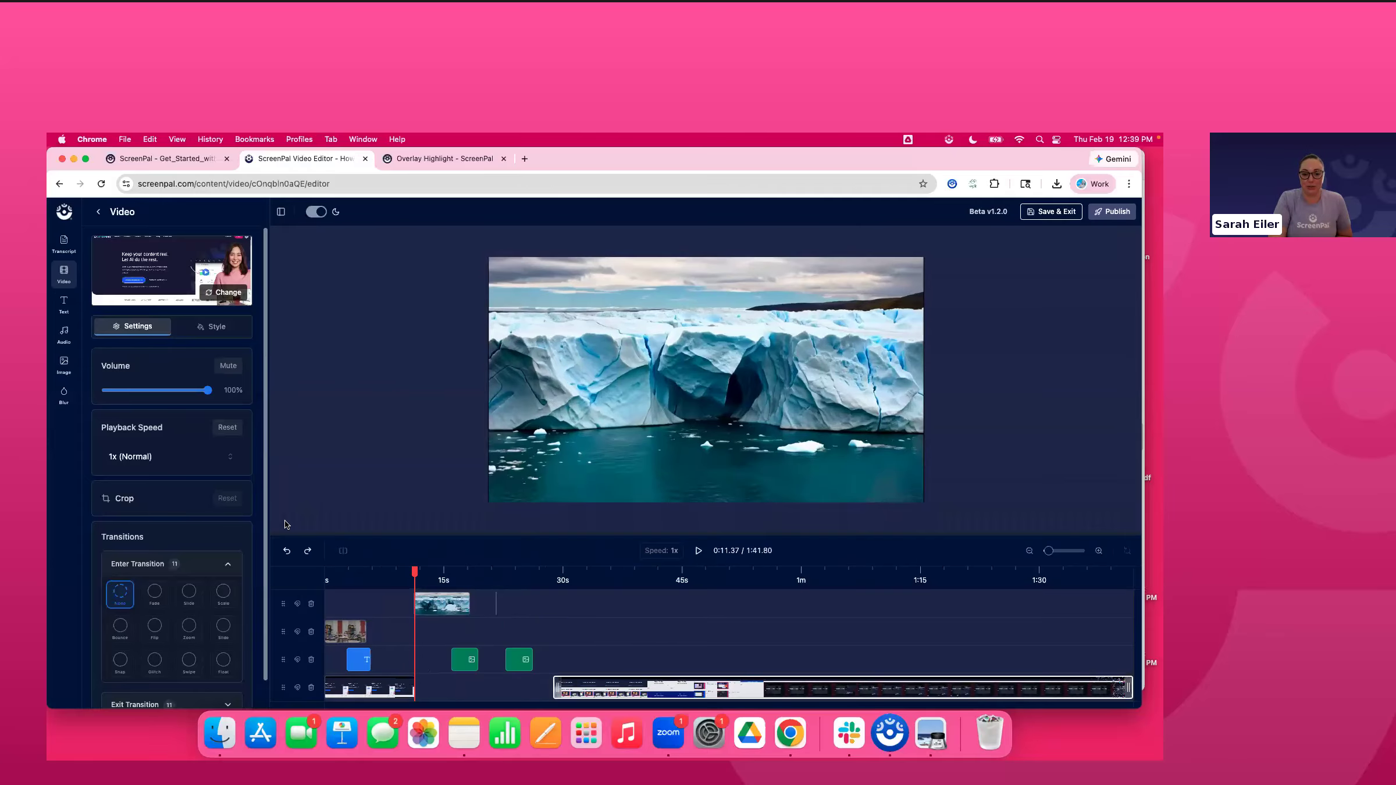
pyautogui.click(291, 559)
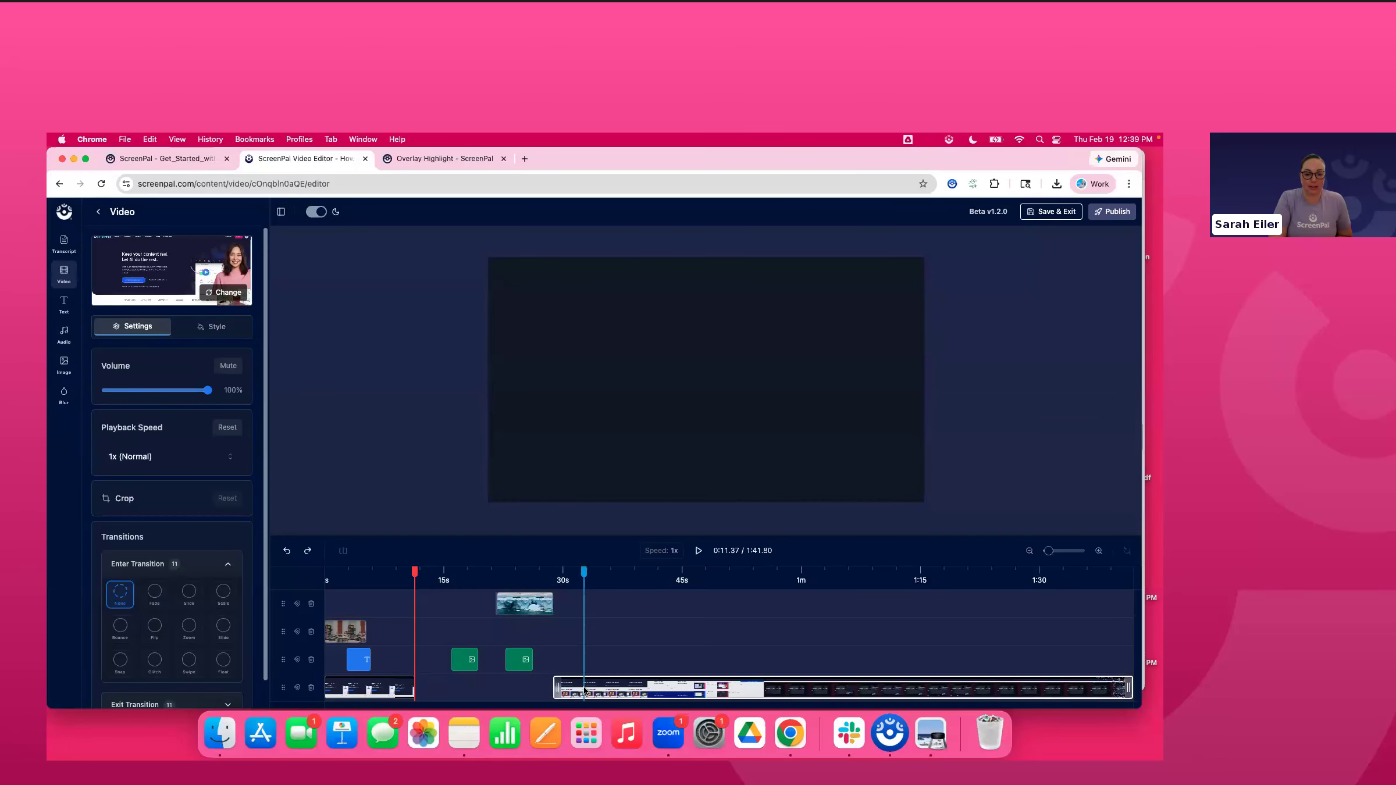
pyautogui.click(285, 552)
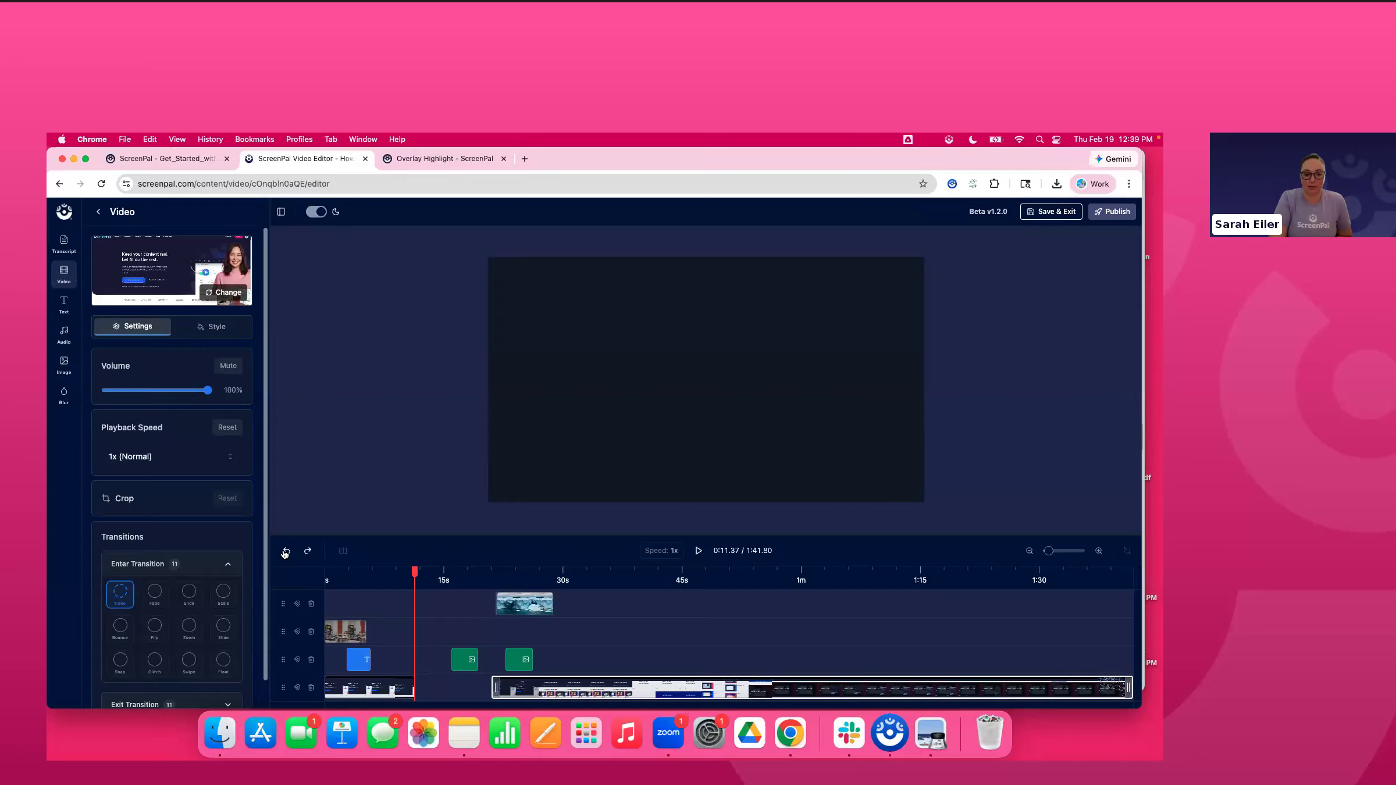
pyautogui.click(285, 552)
pyautogui.click(285, 552)
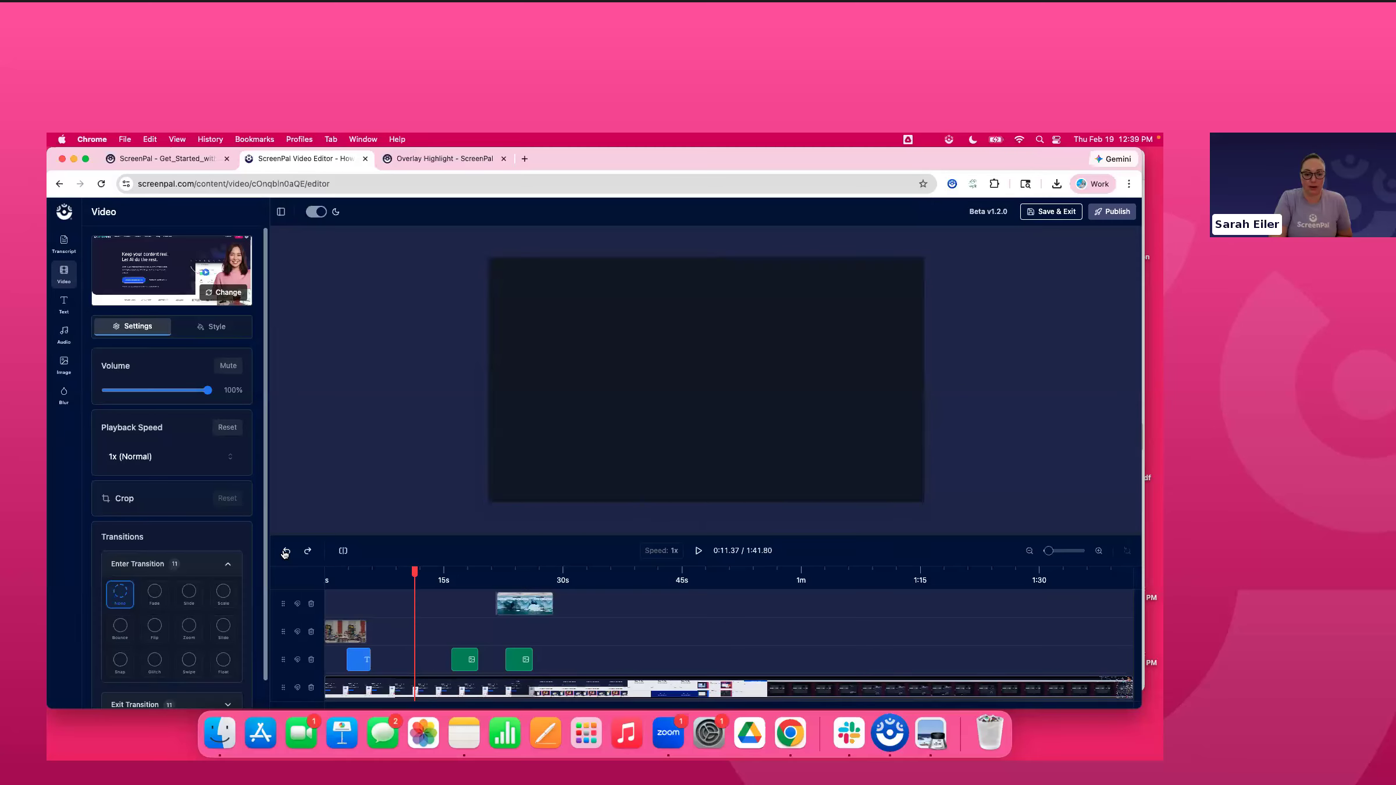
# Split the main recording at 0:11.37 and insert the glacier clip there, moving the recording's second part behind it
pyautogui.click(382, 689)
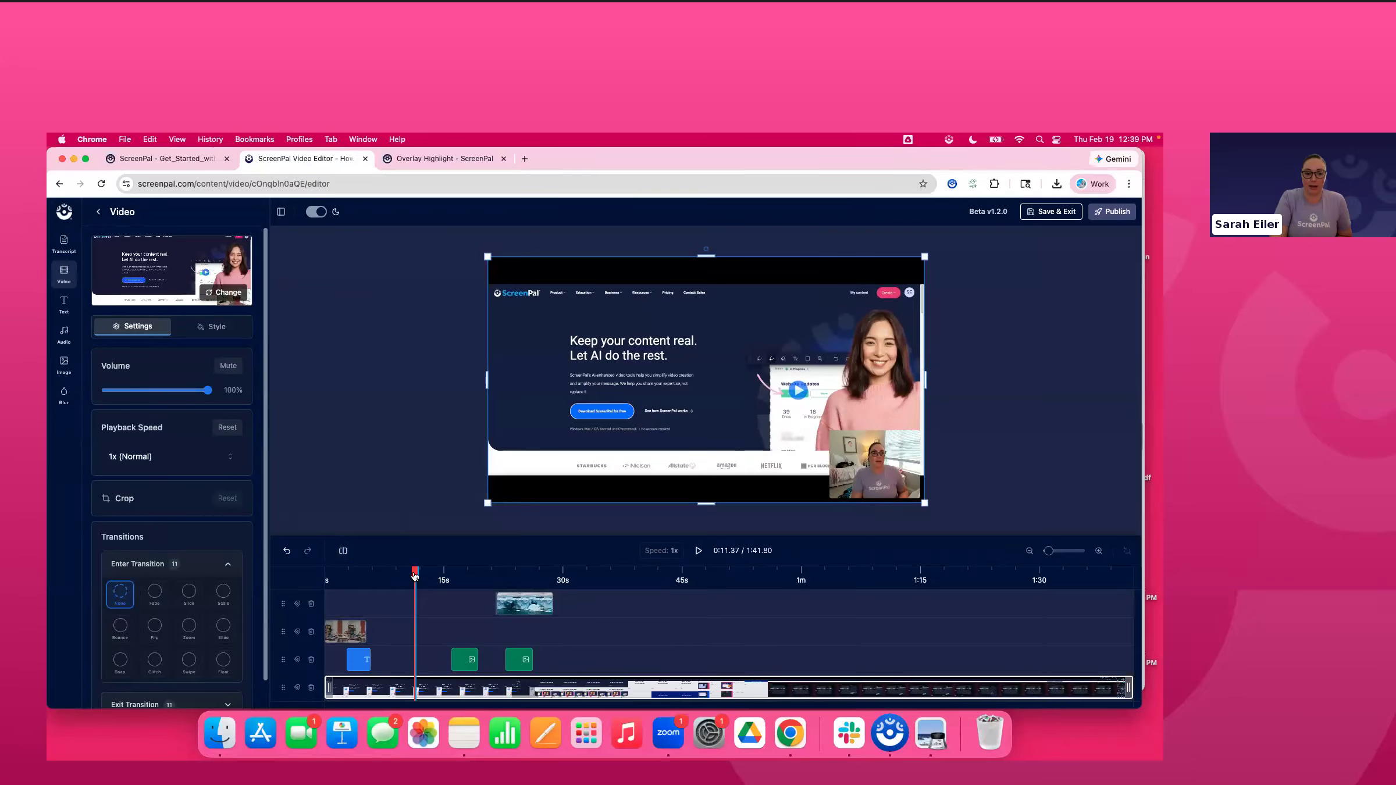
pyautogui.click(343, 552)
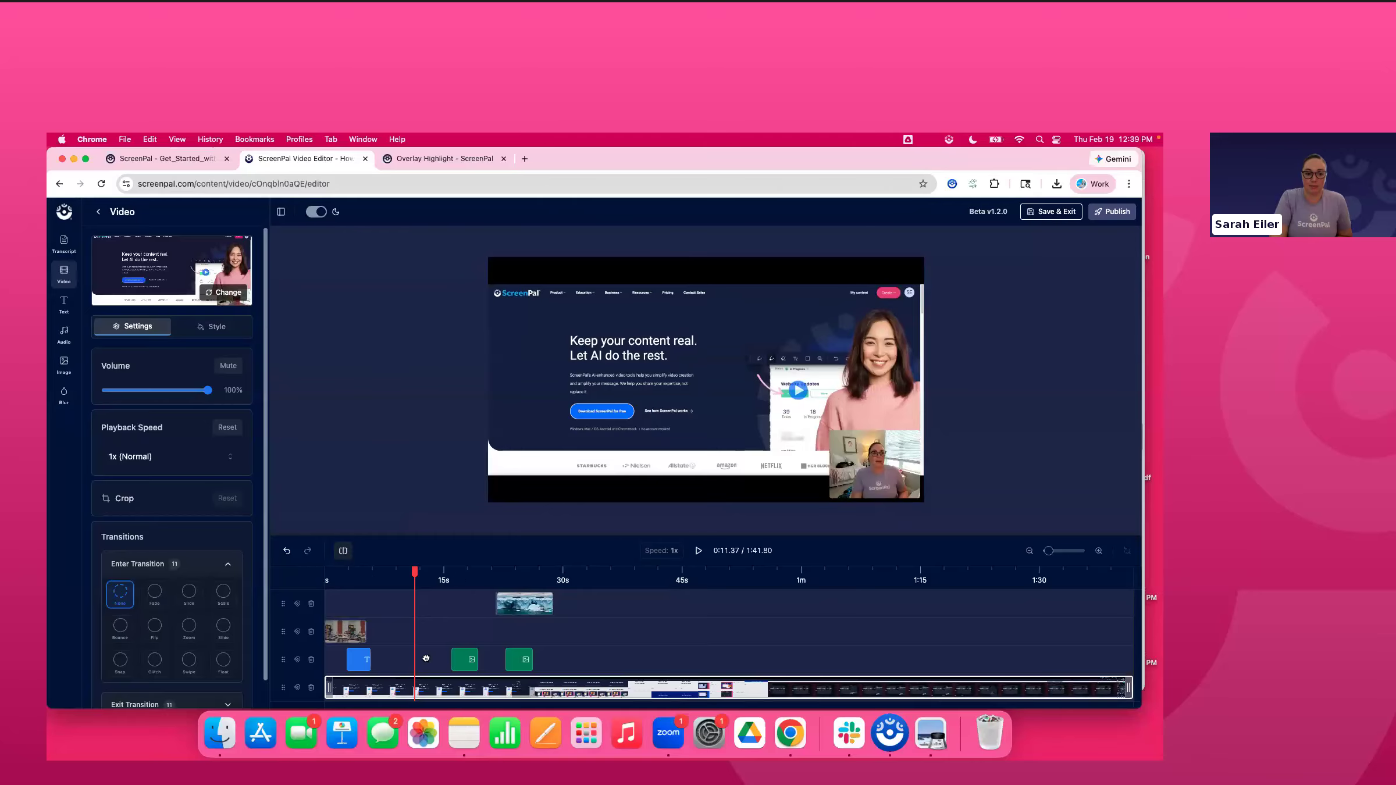
pyautogui.click(347, 688)
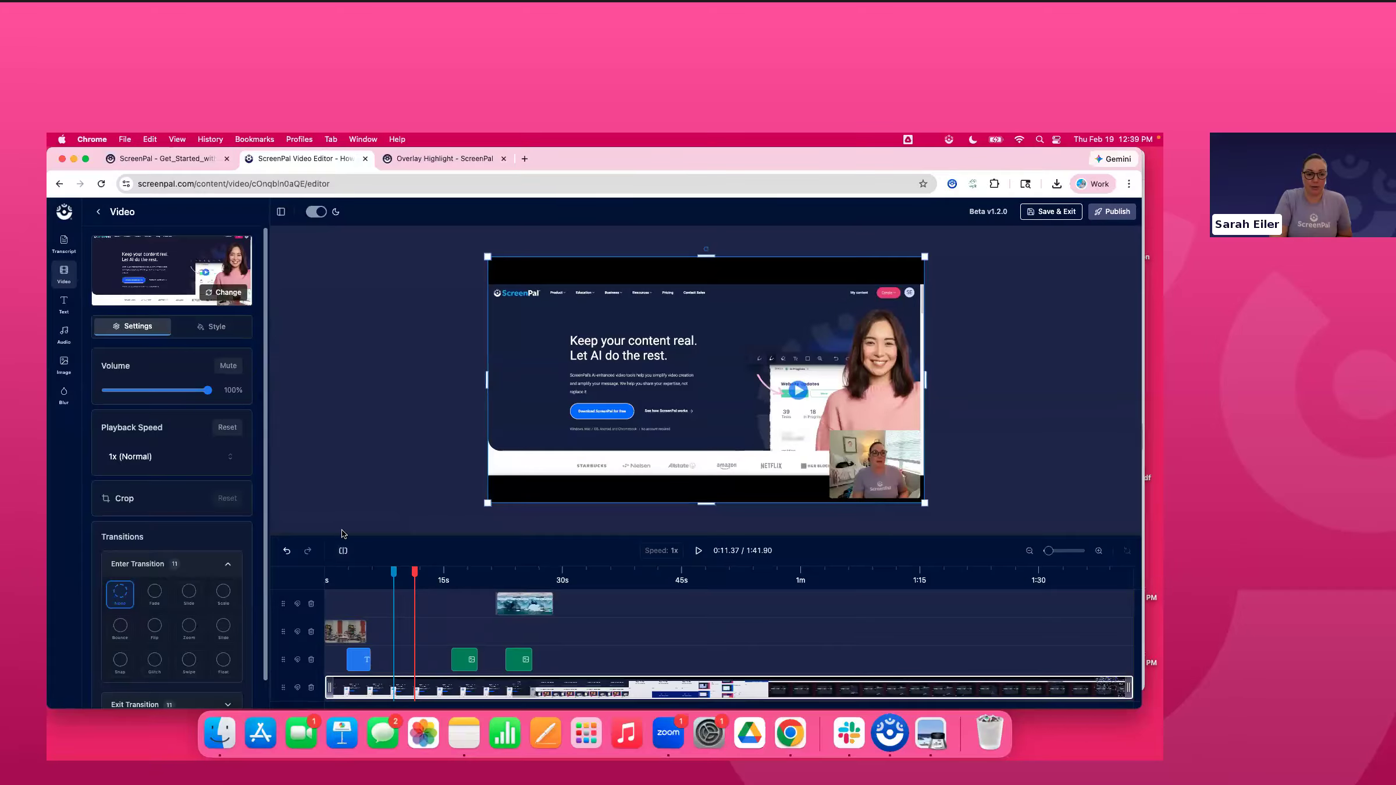
pyautogui.click(344, 551)
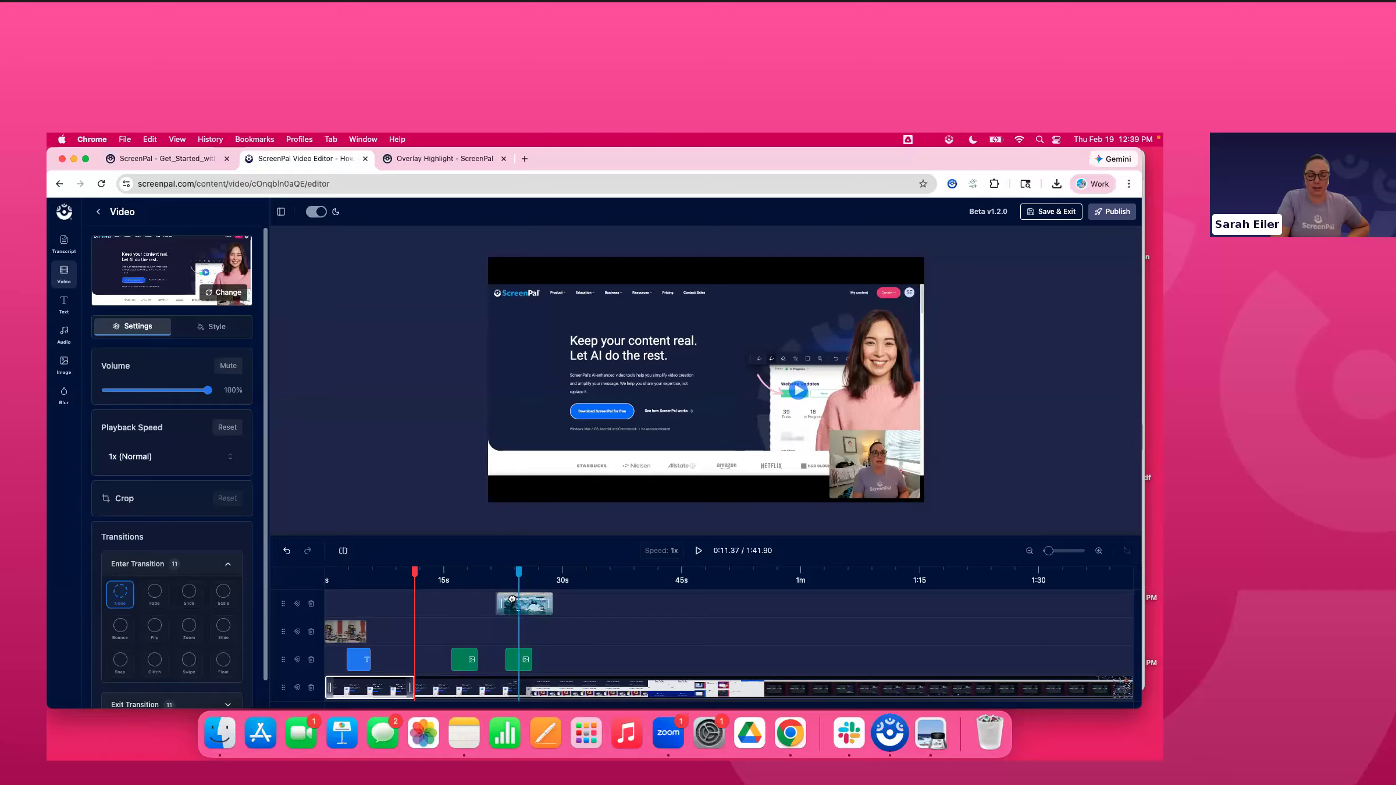
pyautogui.moveTo(516, 602); pyautogui.dragTo(441, 610)
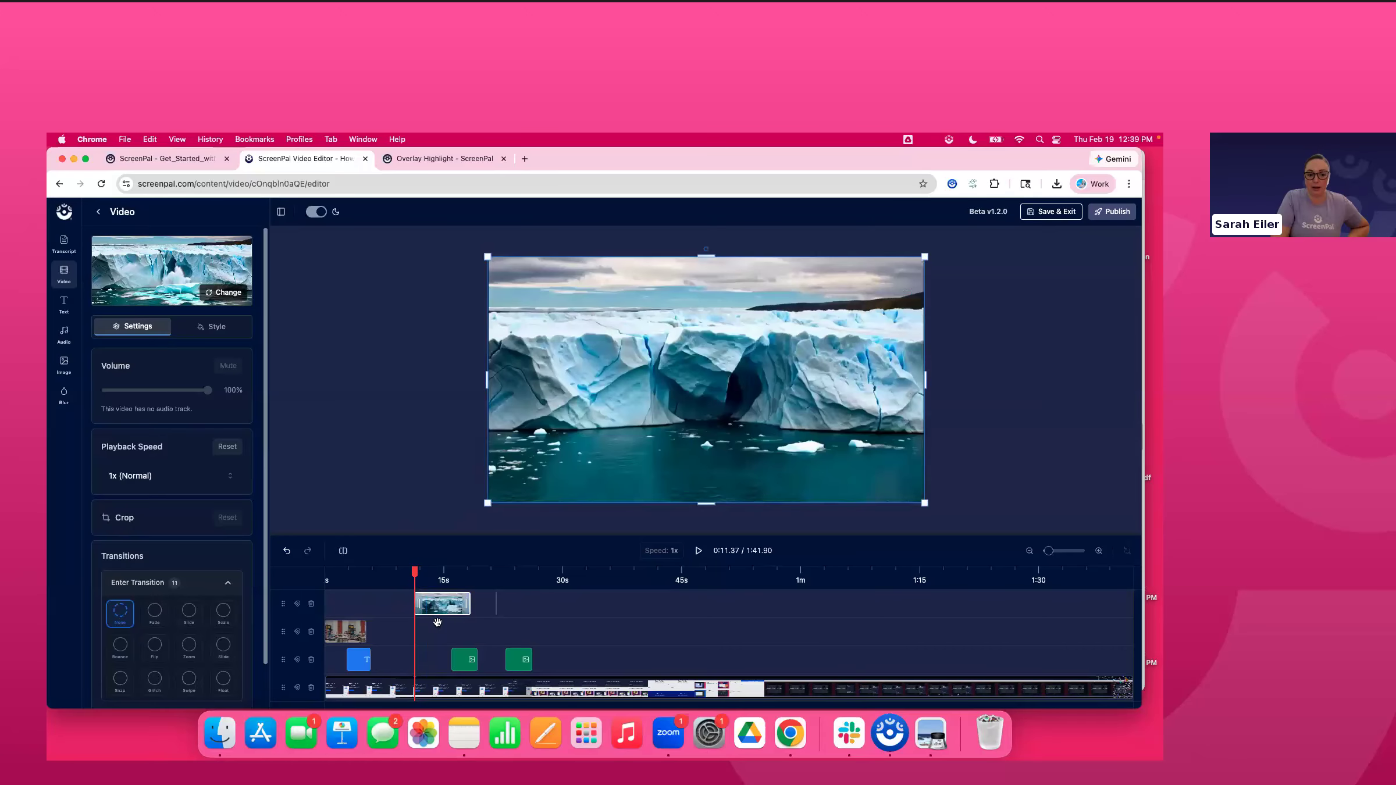
pyautogui.moveTo(442, 689); pyautogui.dragTo(486, 691)
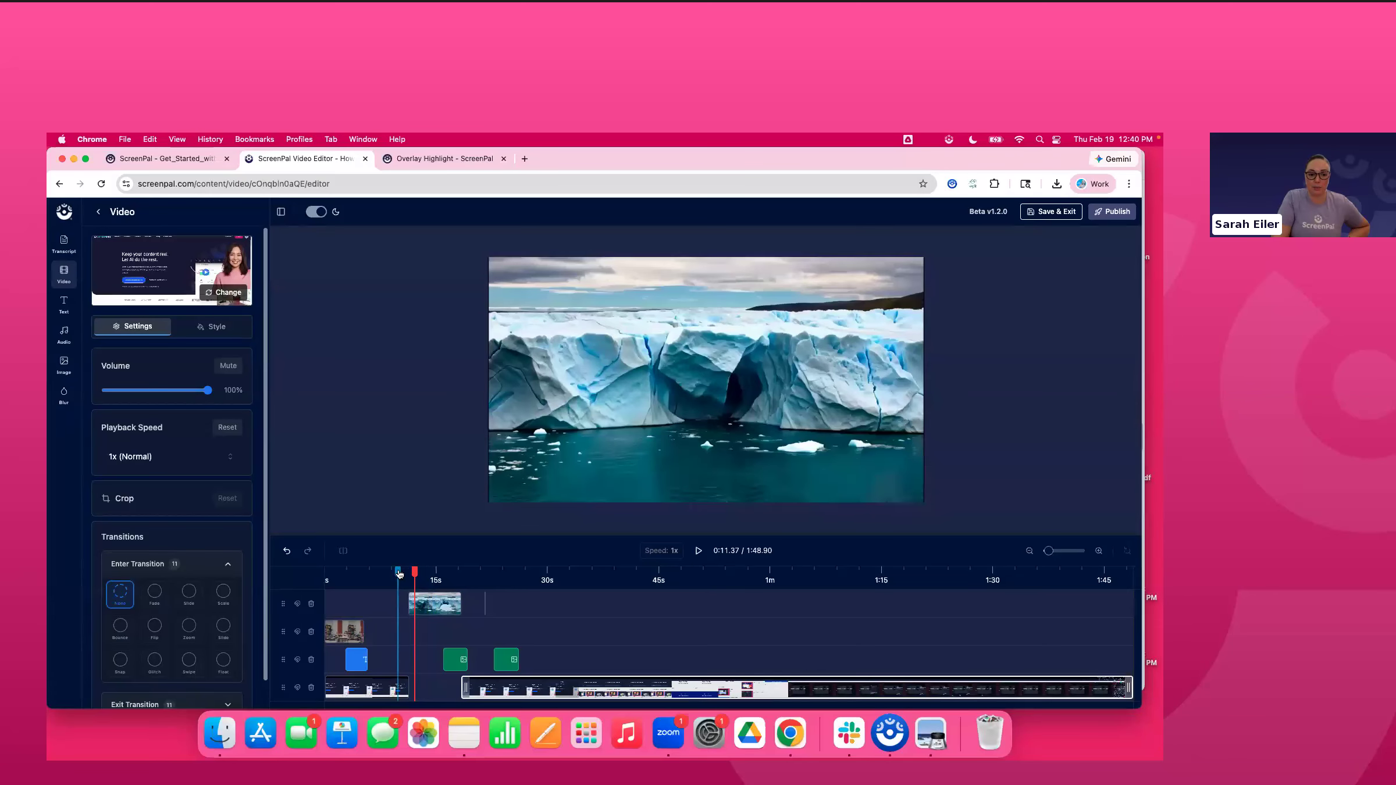
# Play the edit from 0:10.33 through the inserted glacier clip and pause at 0:20.07
pyautogui.moveTo(416, 573); pyautogui.dragTo(400, 573)
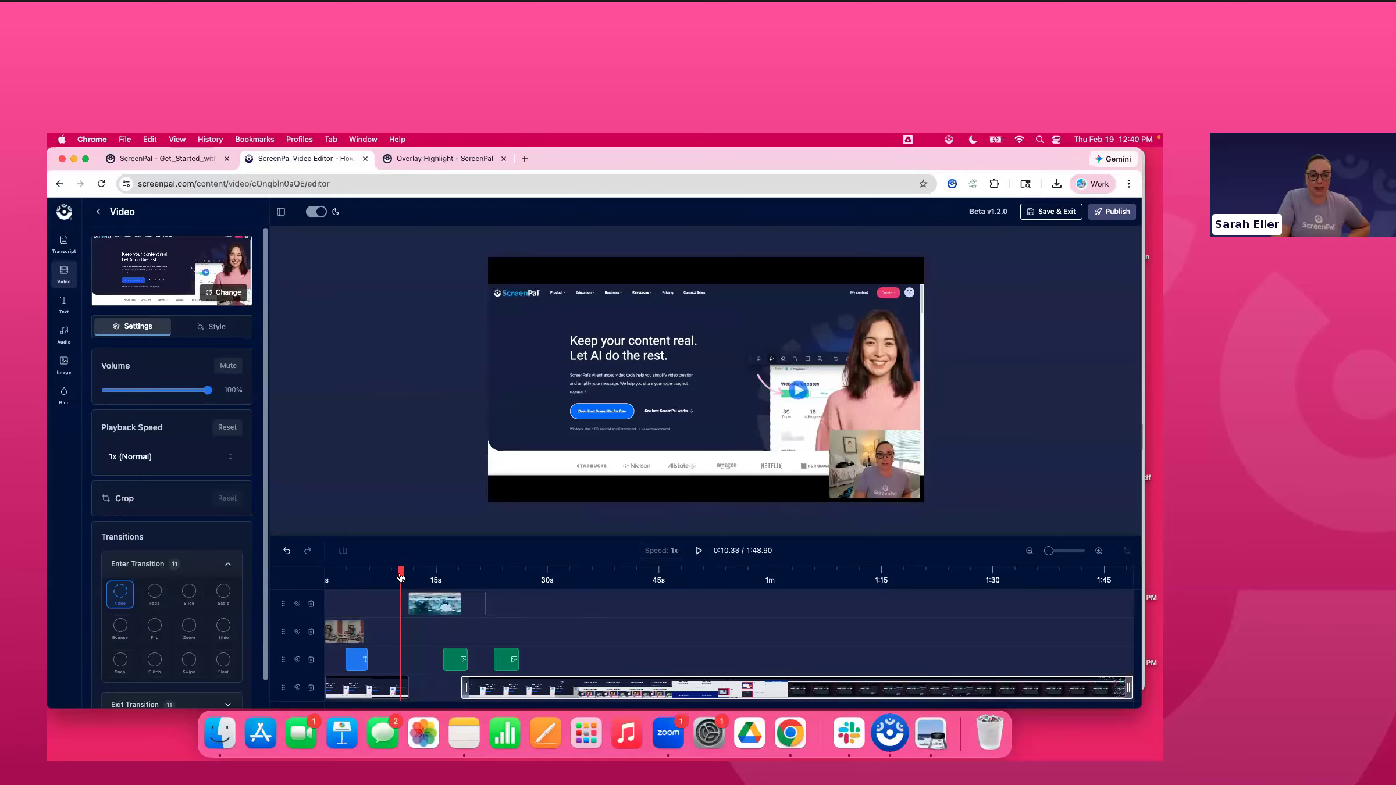
pyautogui.click(695, 551)
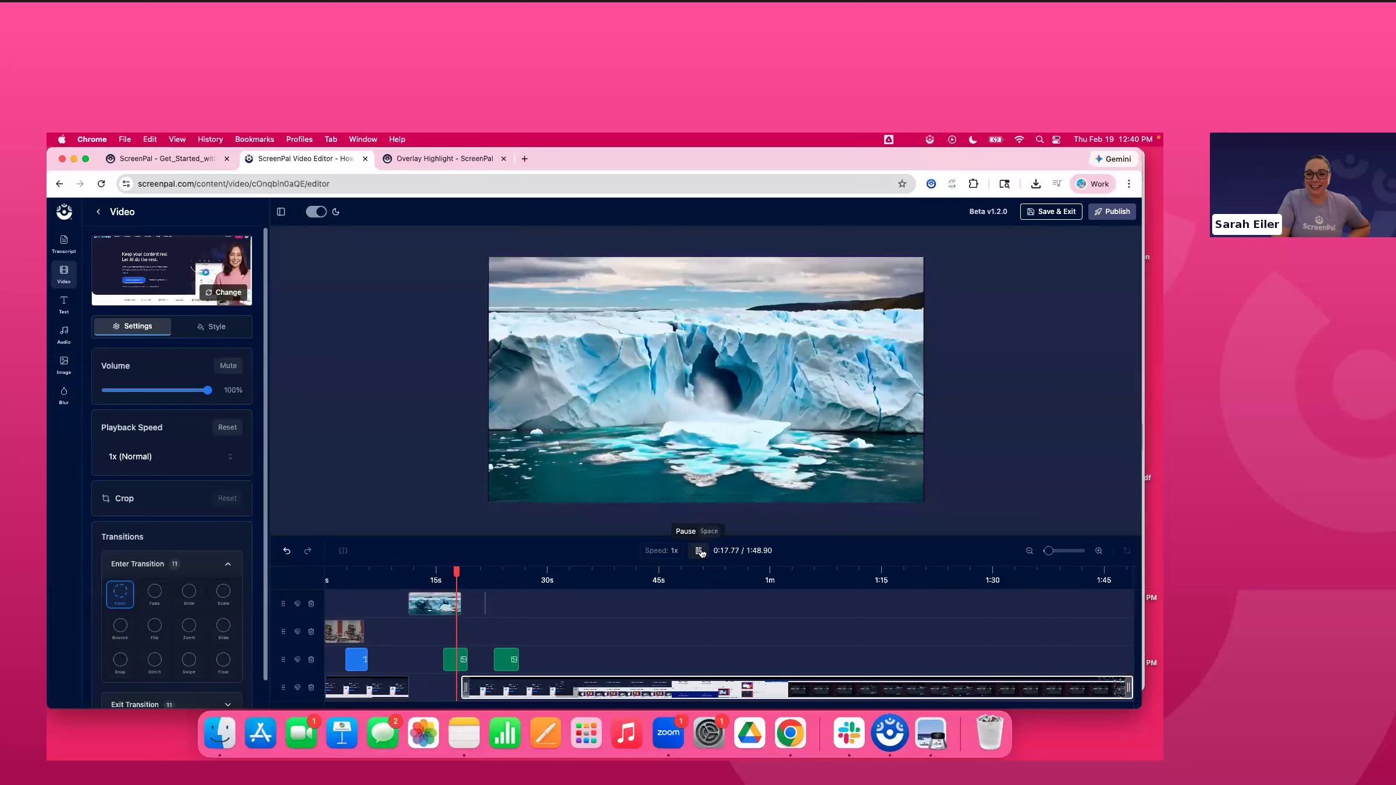
pyautogui.click(700, 551)
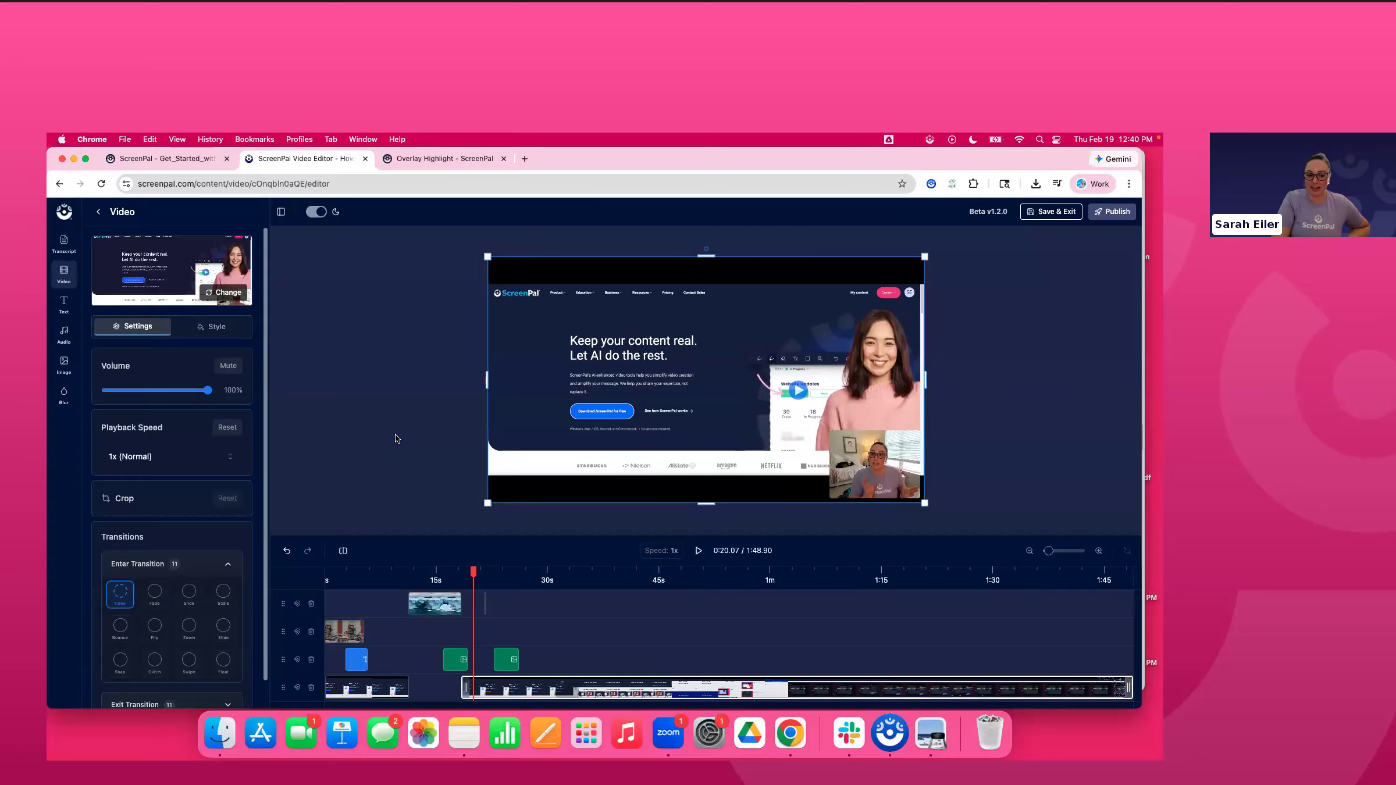
# Add a blur effect at 0:20.07 with an intensity of 38px and fit it over the webpage's download button
pyautogui.click(64, 401)
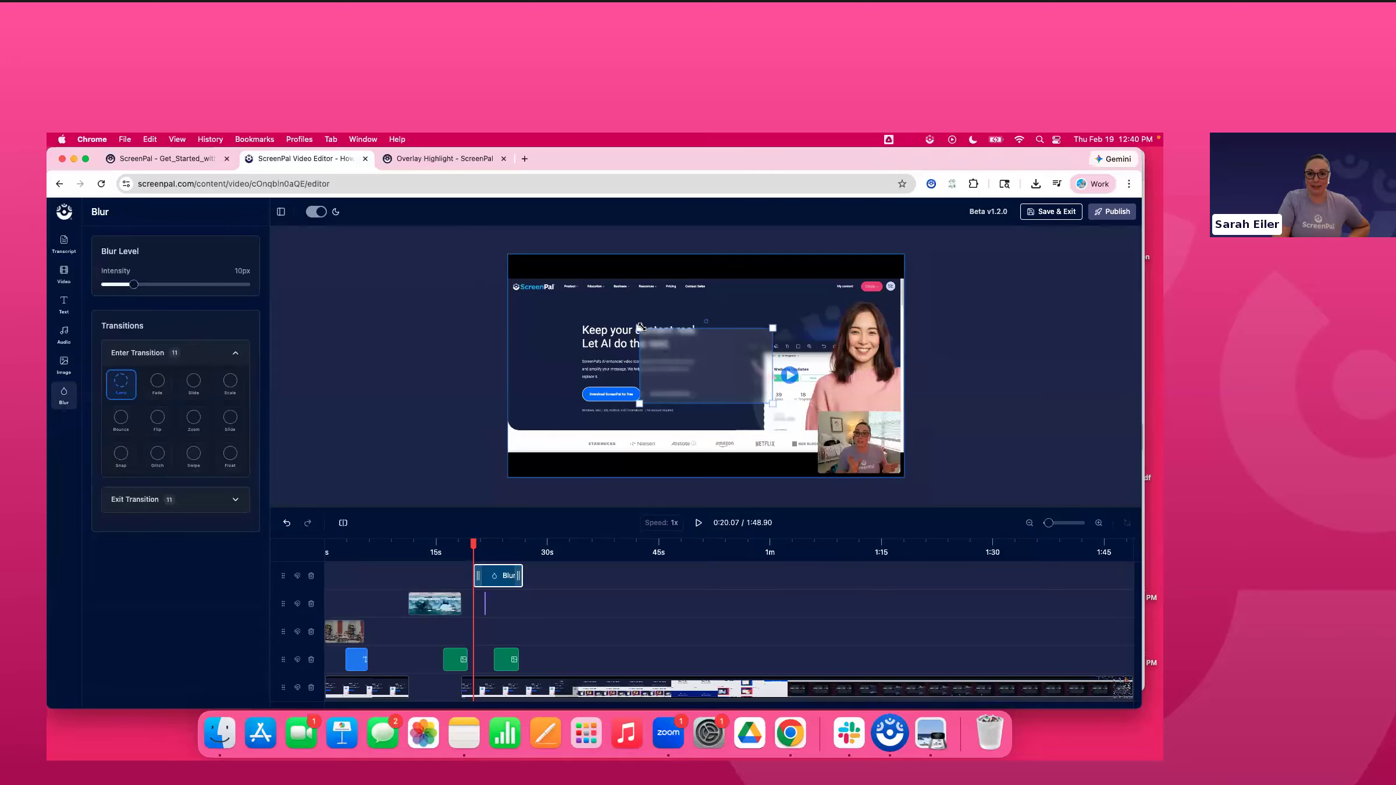
pyautogui.moveTo(658, 342); pyautogui.dragTo(643, 339)
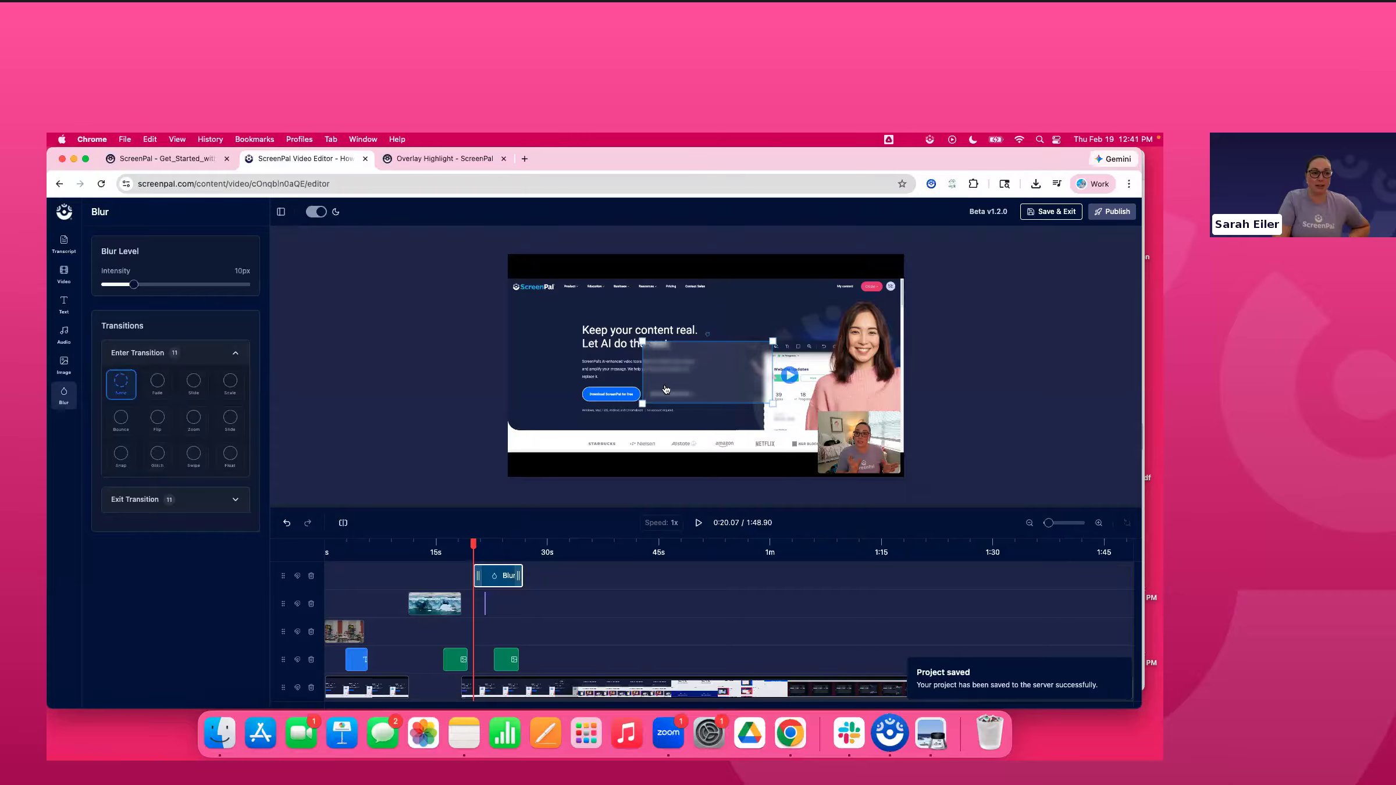
pyautogui.moveTo(137, 289); pyautogui.dragTo(213, 291)
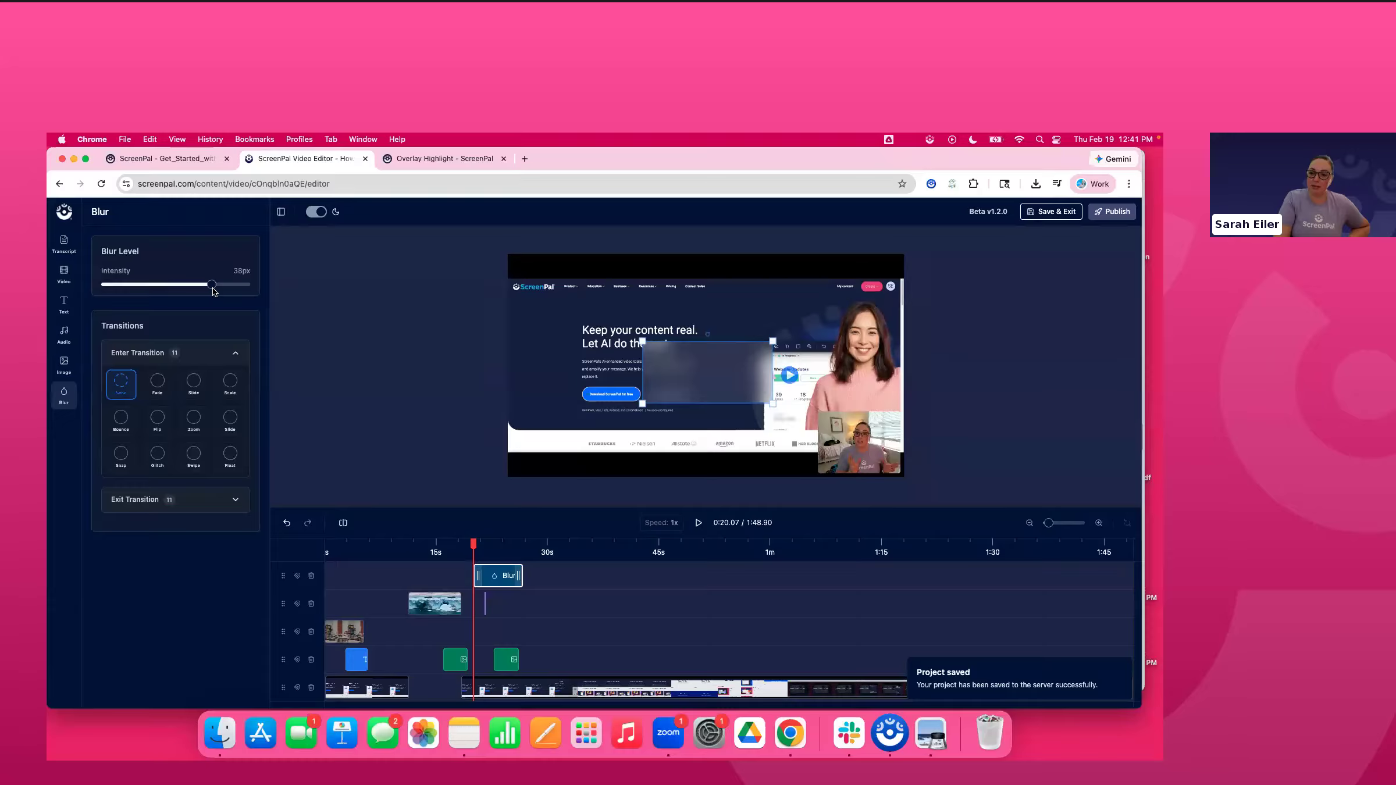
pyautogui.moveTo(642, 340); pyautogui.dragTo(590, 395)
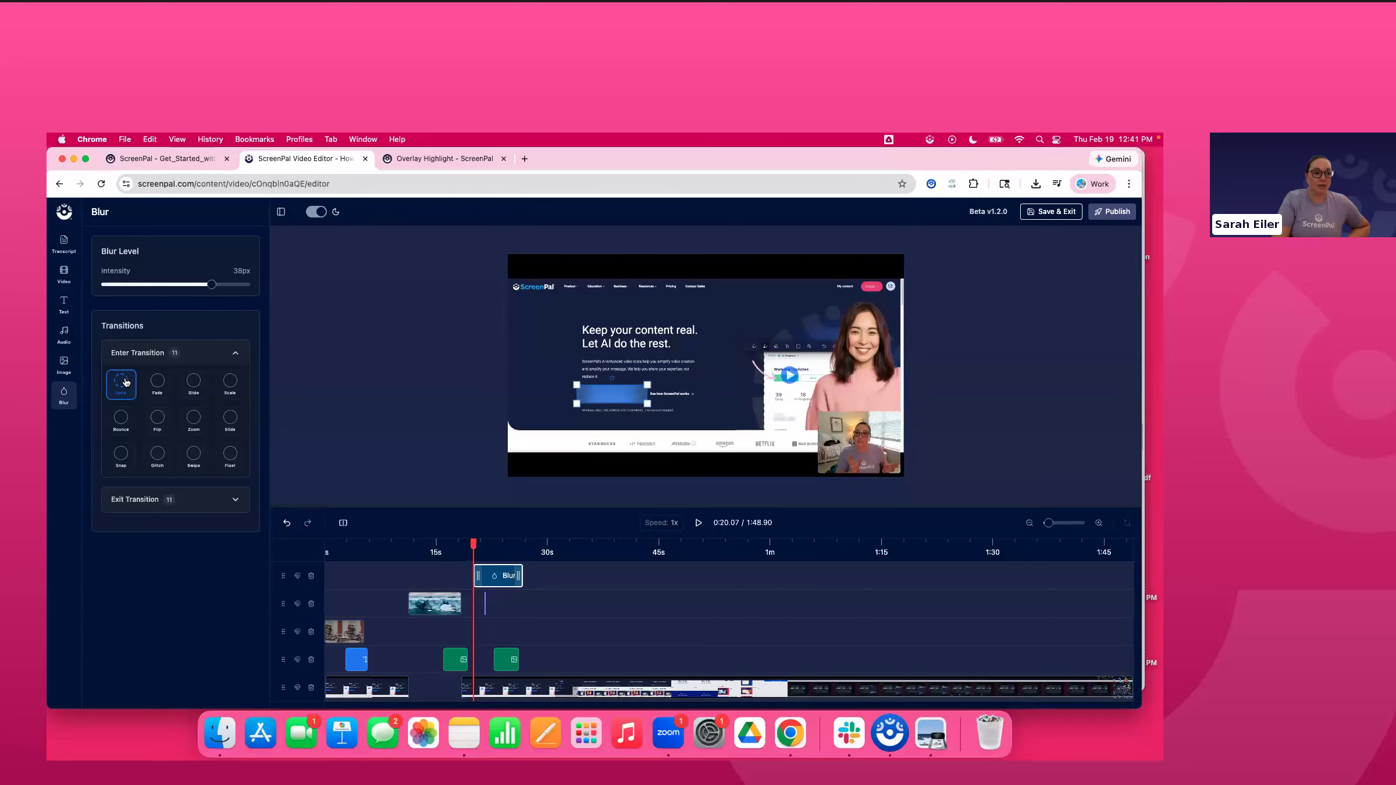
# View the blur's exit transitions and extend the blur effect's clip to end at 0:30.23
pyautogui.click(189, 507)
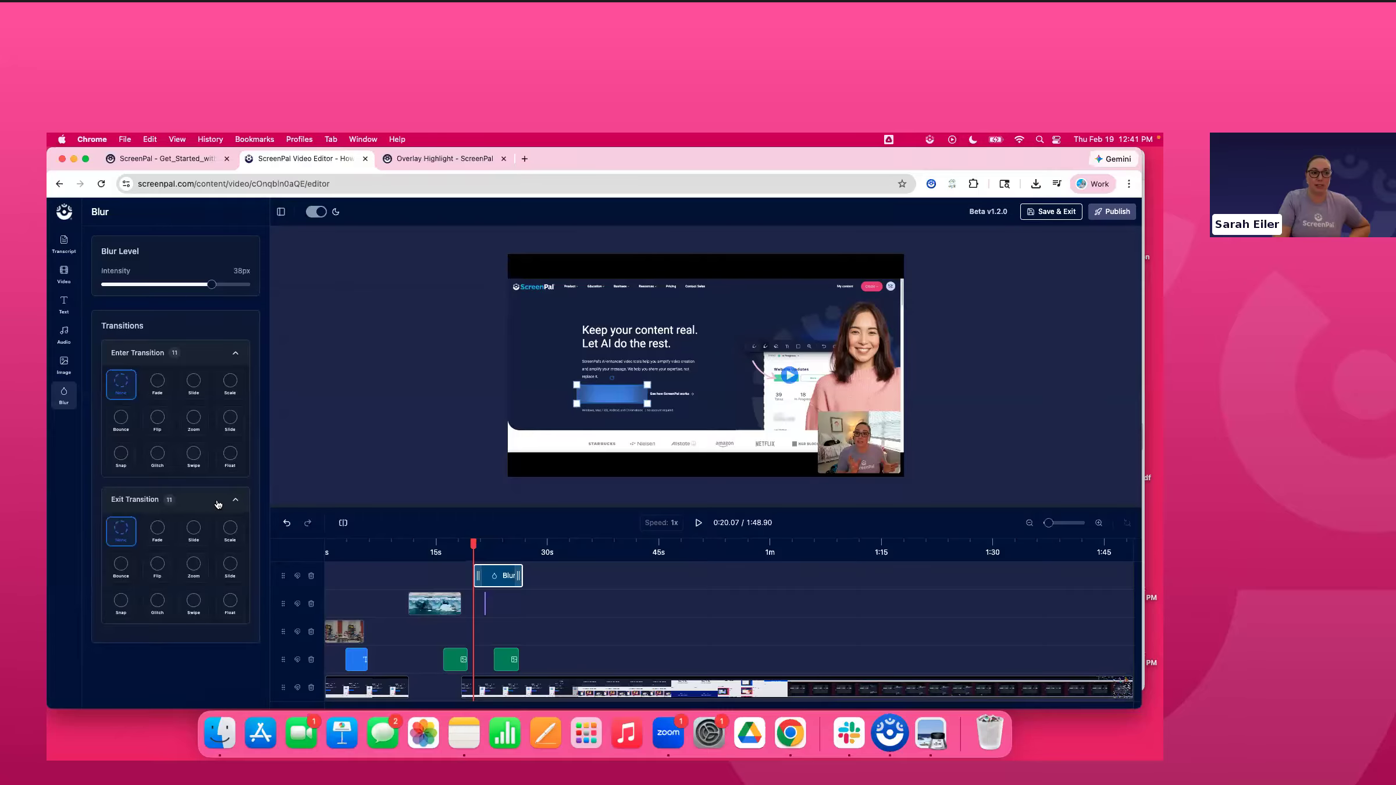
pyautogui.click(218, 504)
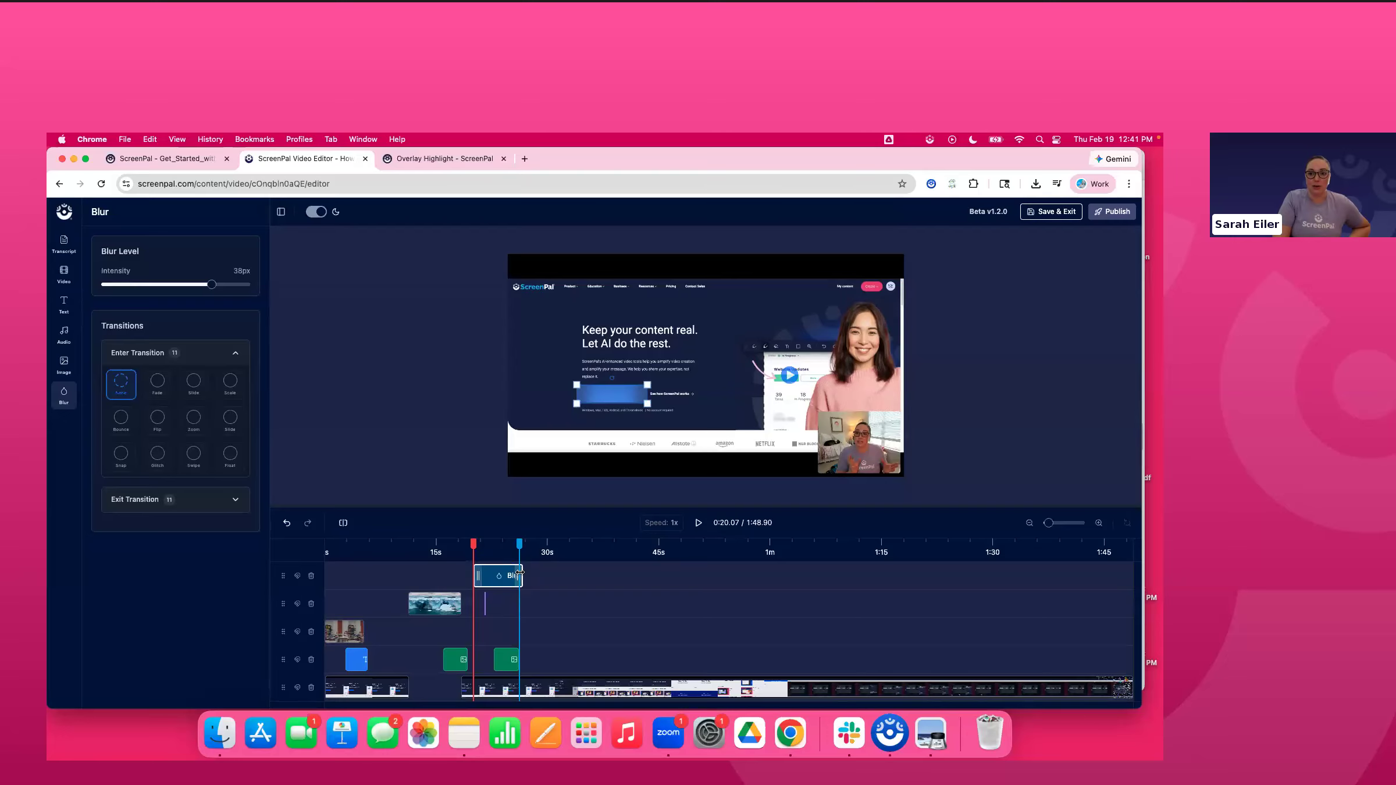
pyautogui.moveTo(520, 572); pyautogui.dragTo(571, 574)
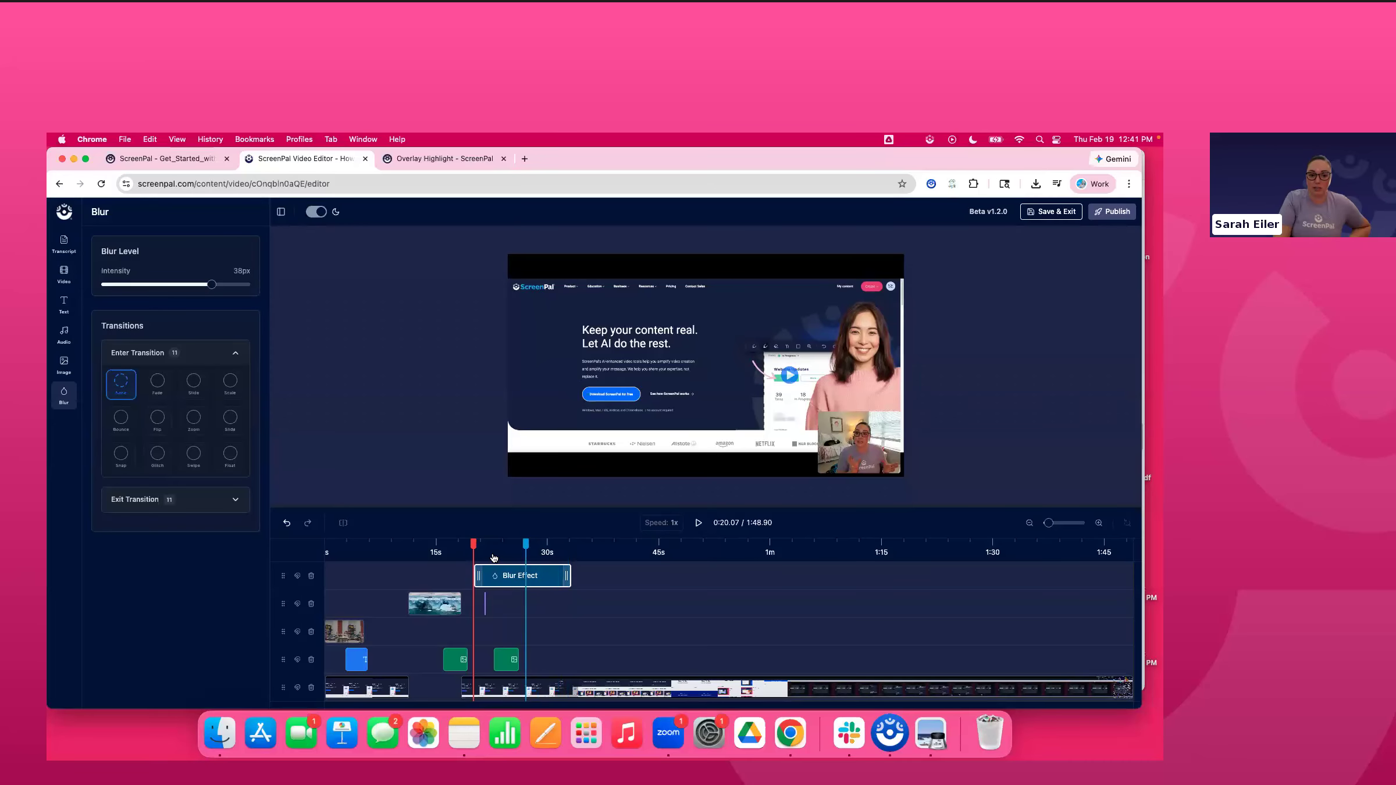
pyautogui.moveTo(473, 549); pyautogui.dragTo(548, 576)
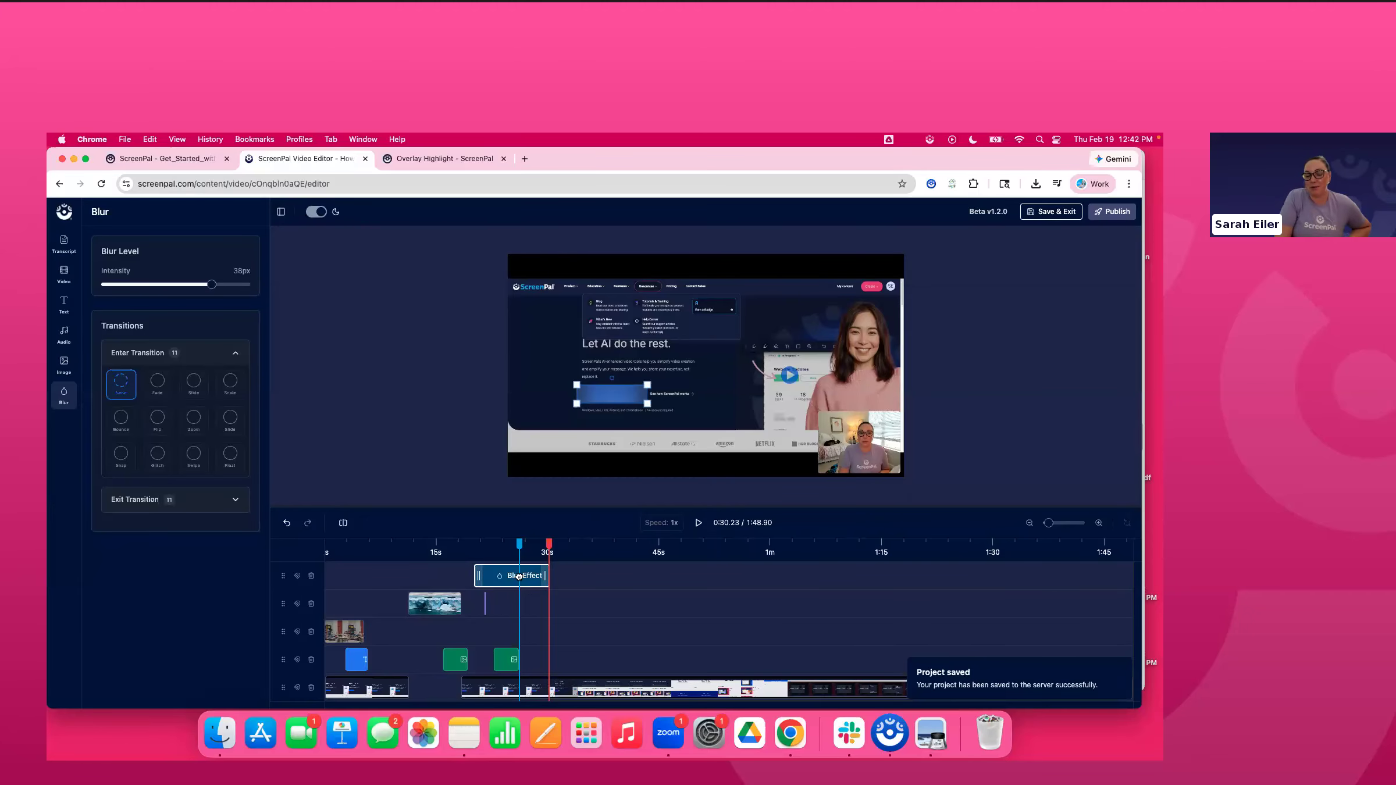
pyautogui.moveTo(576, 385)
pyautogui.mouseDown()
pyautogui.moveTo(589, 391)
pyautogui.moveTo(577, 384)
pyautogui.mouseUp()
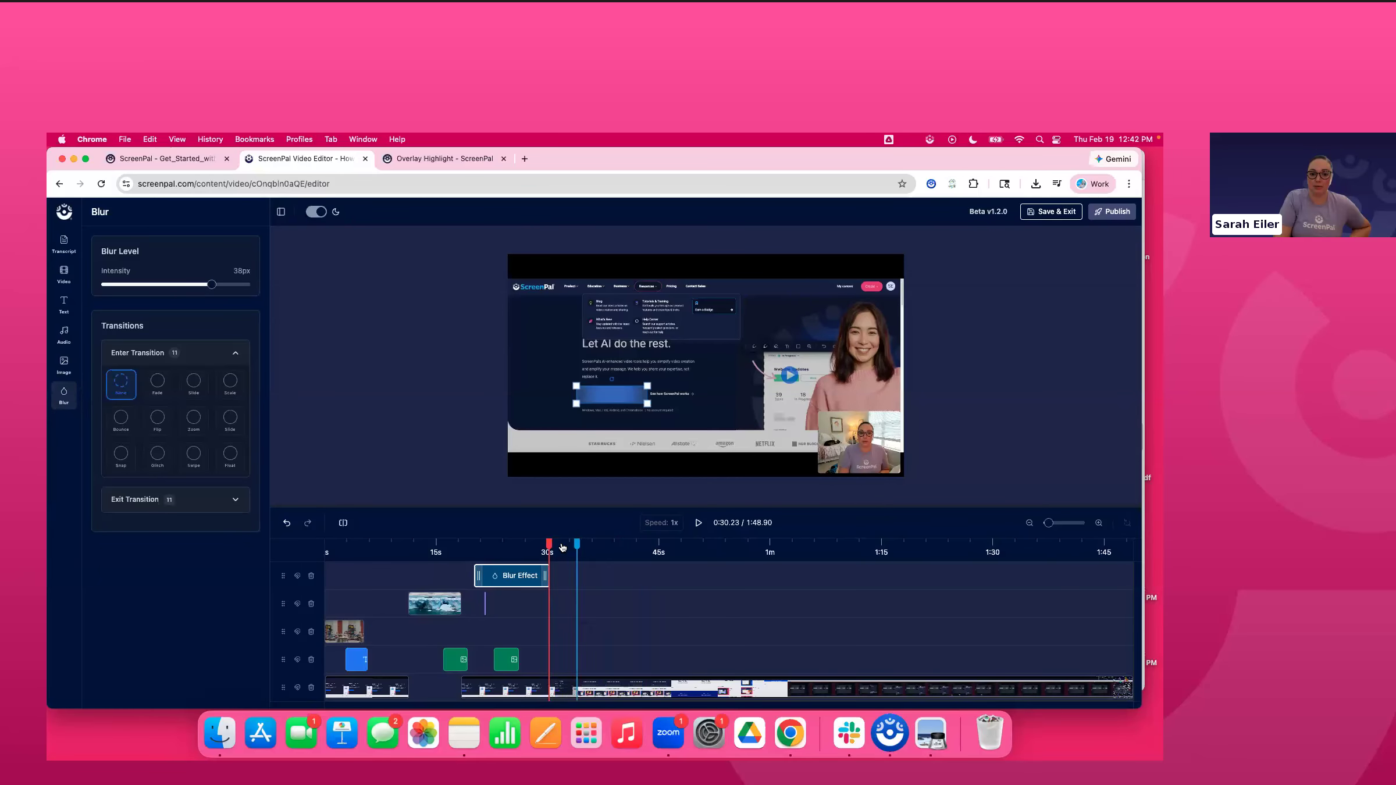
# Add a second blur effect at 0:36.90 and shrink its area to a small box over the search field's end
pyautogui.moveTo(549, 544); pyautogui.dragTo(598, 544)
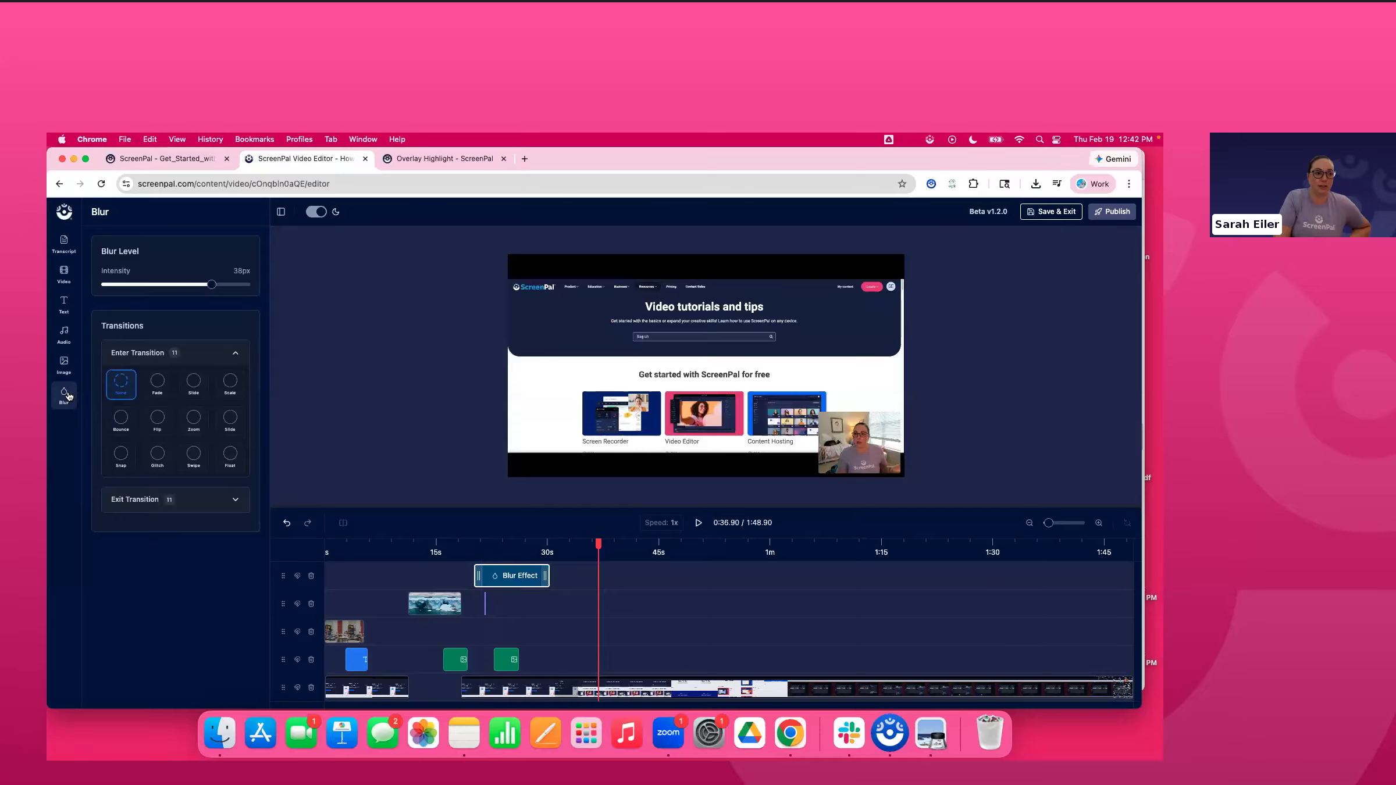
pyautogui.click(65, 394)
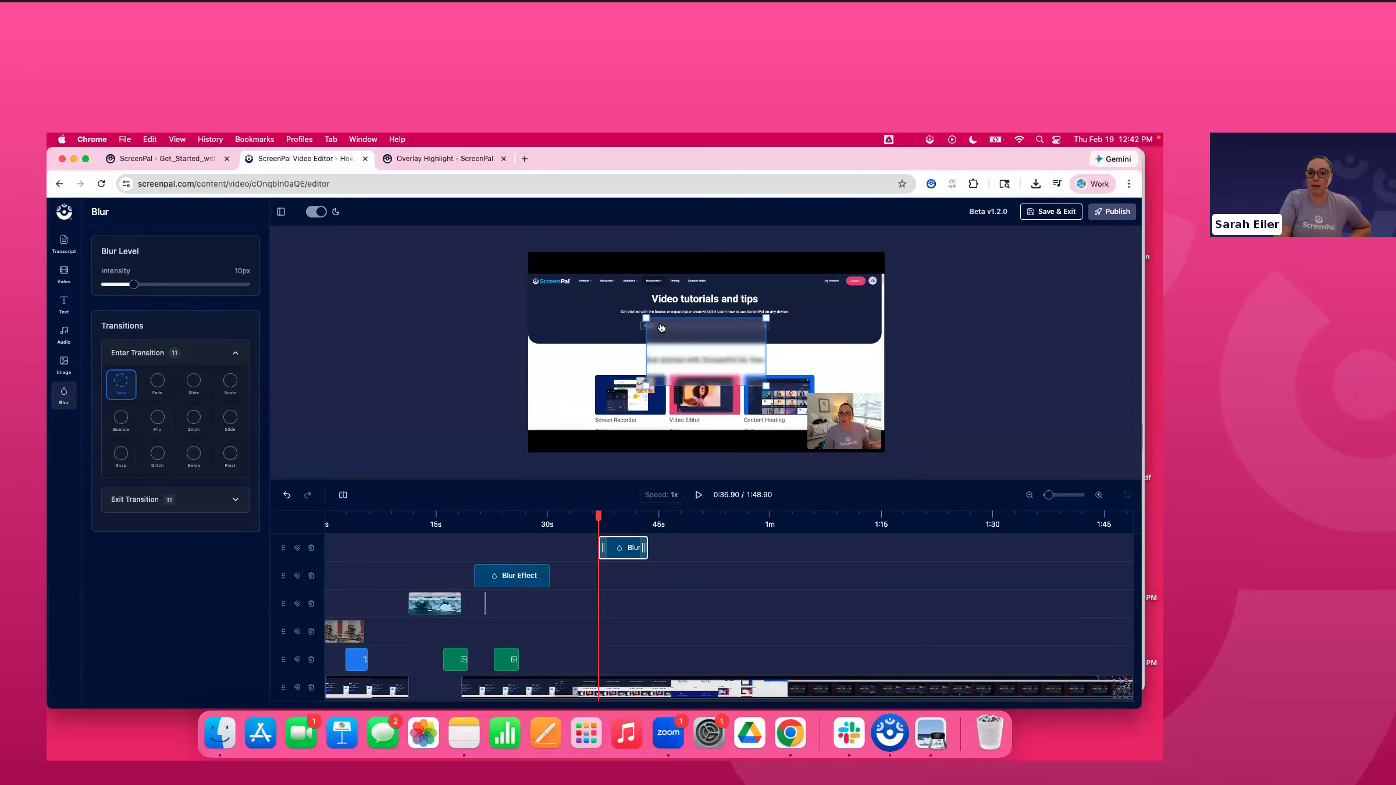
pyautogui.moveTo(646, 318)
pyautogui.mouseDown()
pyautogui.moveTo(693, 354)
pyautogui.moveTo(684, 325)
pyautogui.moveTo(650, 307)
pyautogui.mouseUp()
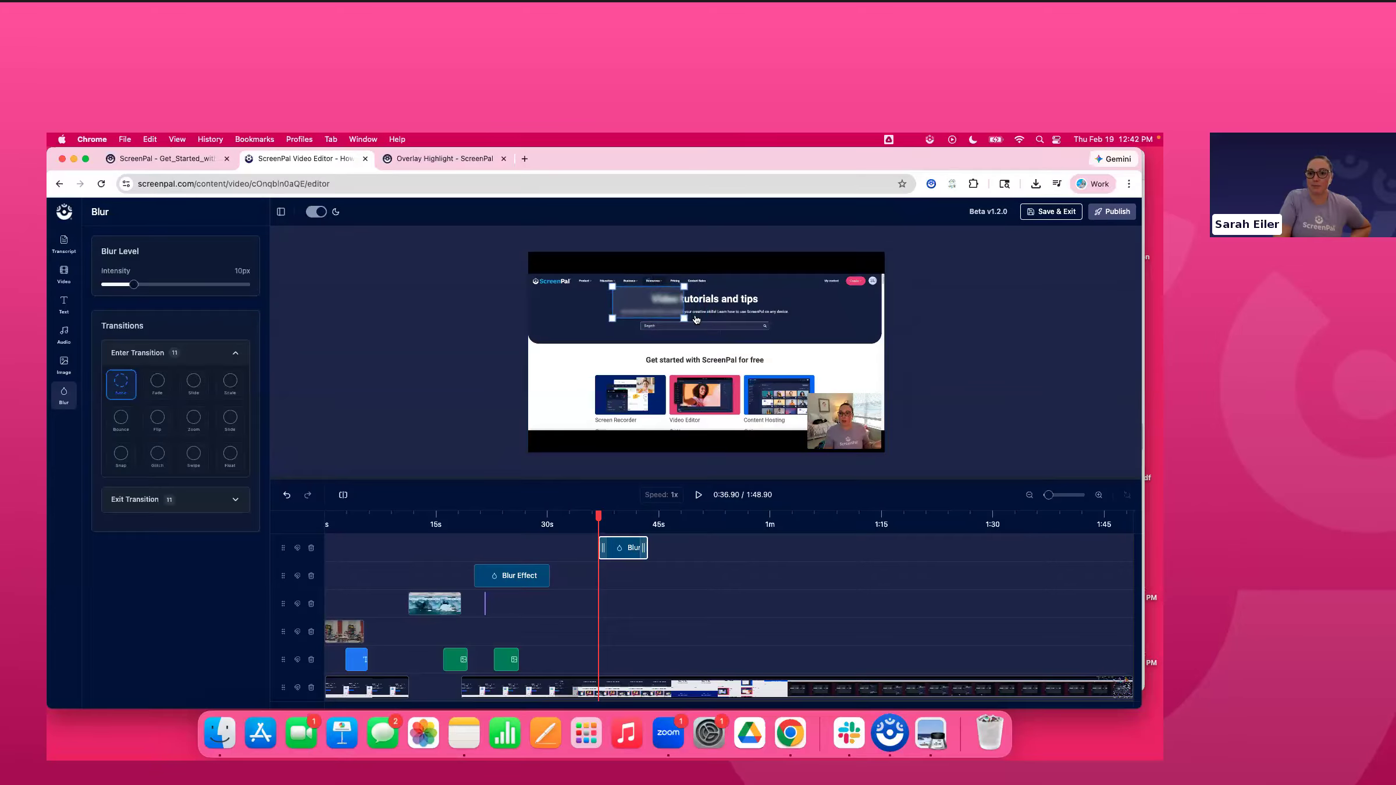
pyautogui.moveTo(747, 329); pyautogui.dragTo(800, 343)
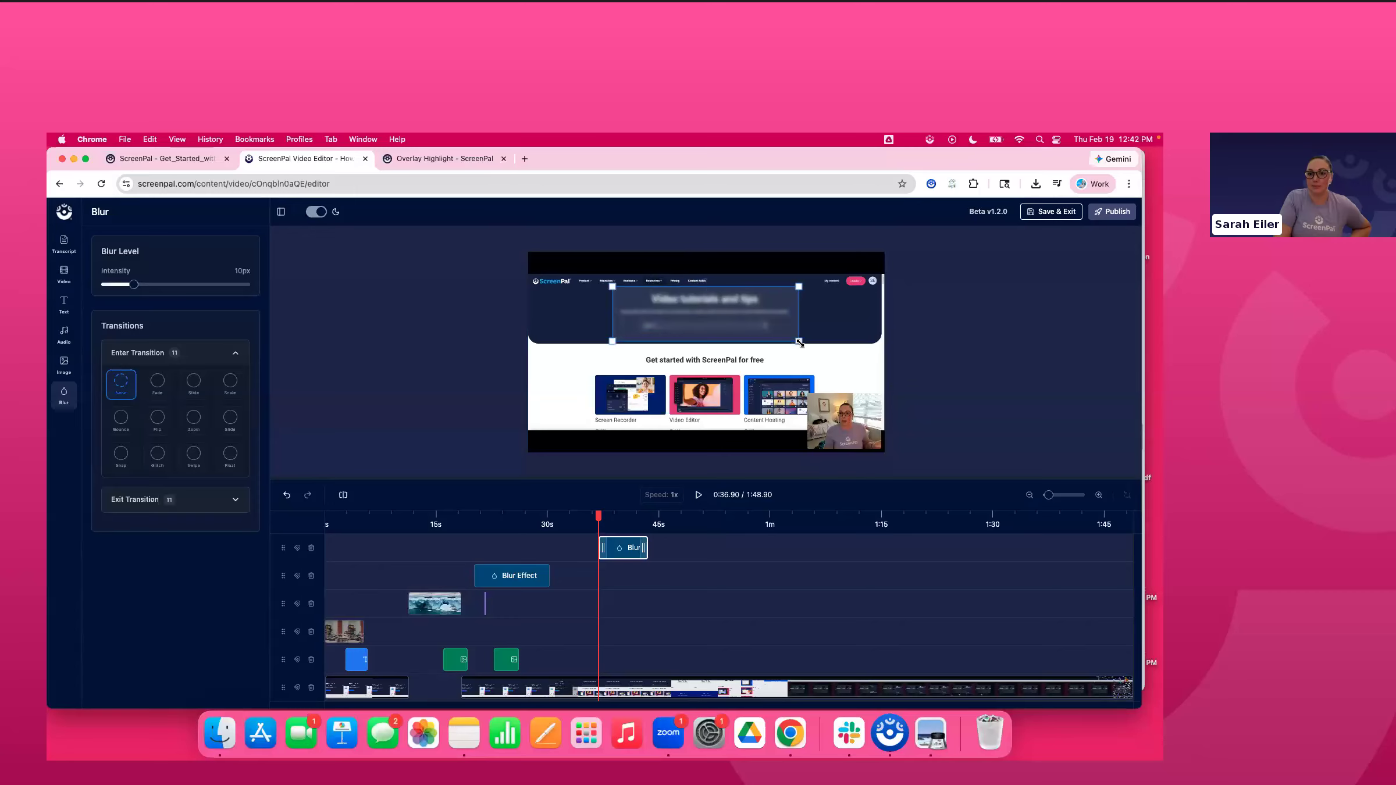
pyautogui.moveTo(611, 285); pyautogui.dragTo(742, 318)
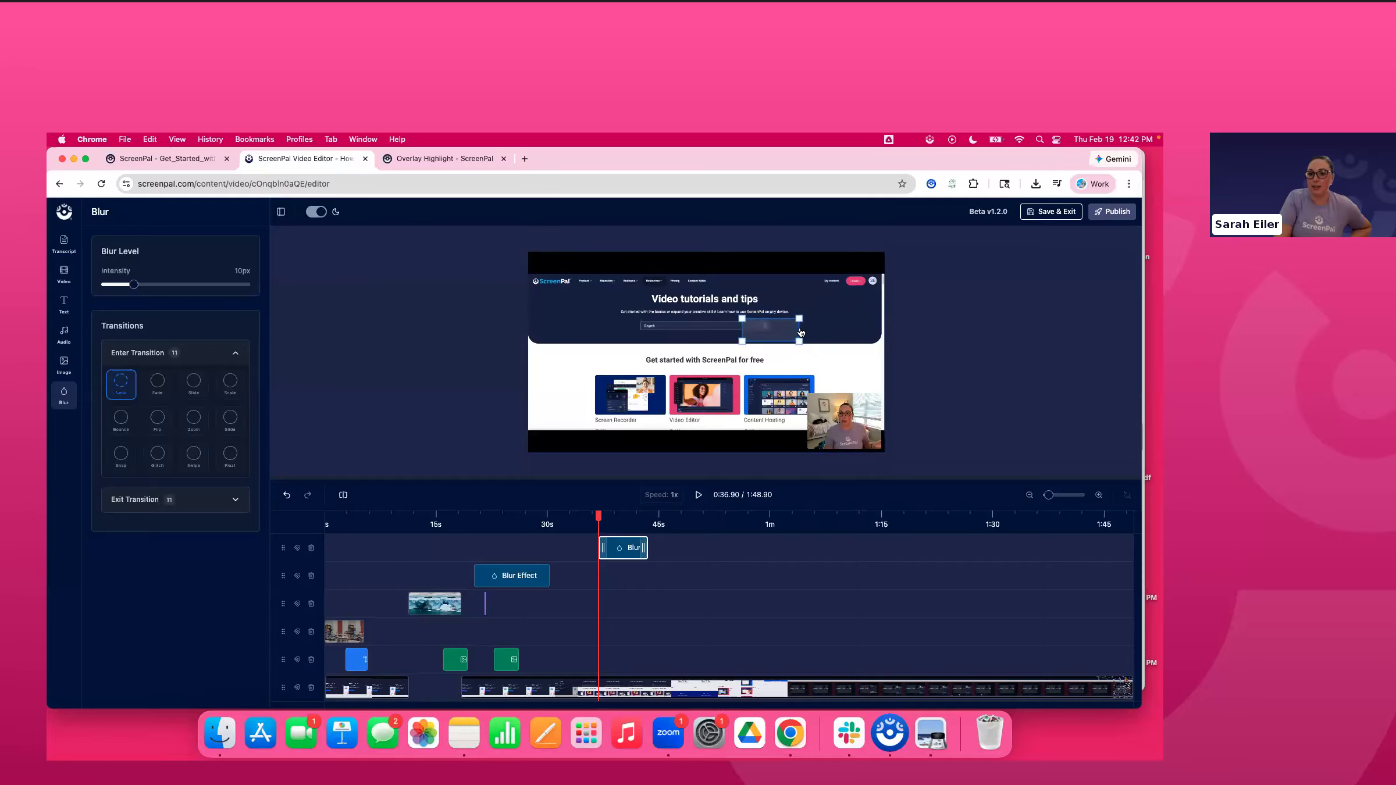
# Fit the second blur over the round icon in the webpage header and end its clip at about 45 s
pyautogui.moveTo(781, 332); pyautogui.dragTo(786, 330)
pyautogui.moveTo(857, 300); pyautogui.dragTo(859, 283)
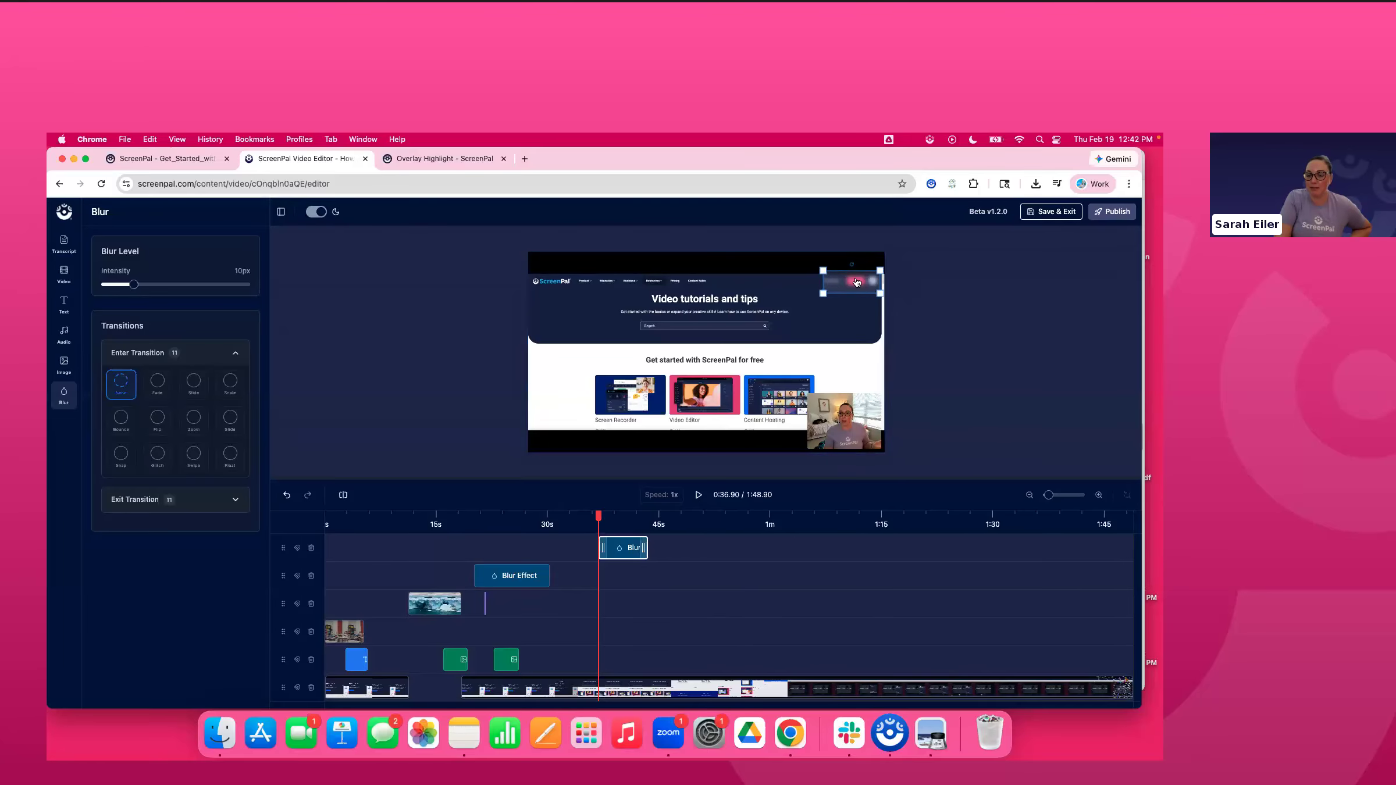
pyautogui.moveTo(822, 293); pyautogui.dragTo(864, 292)
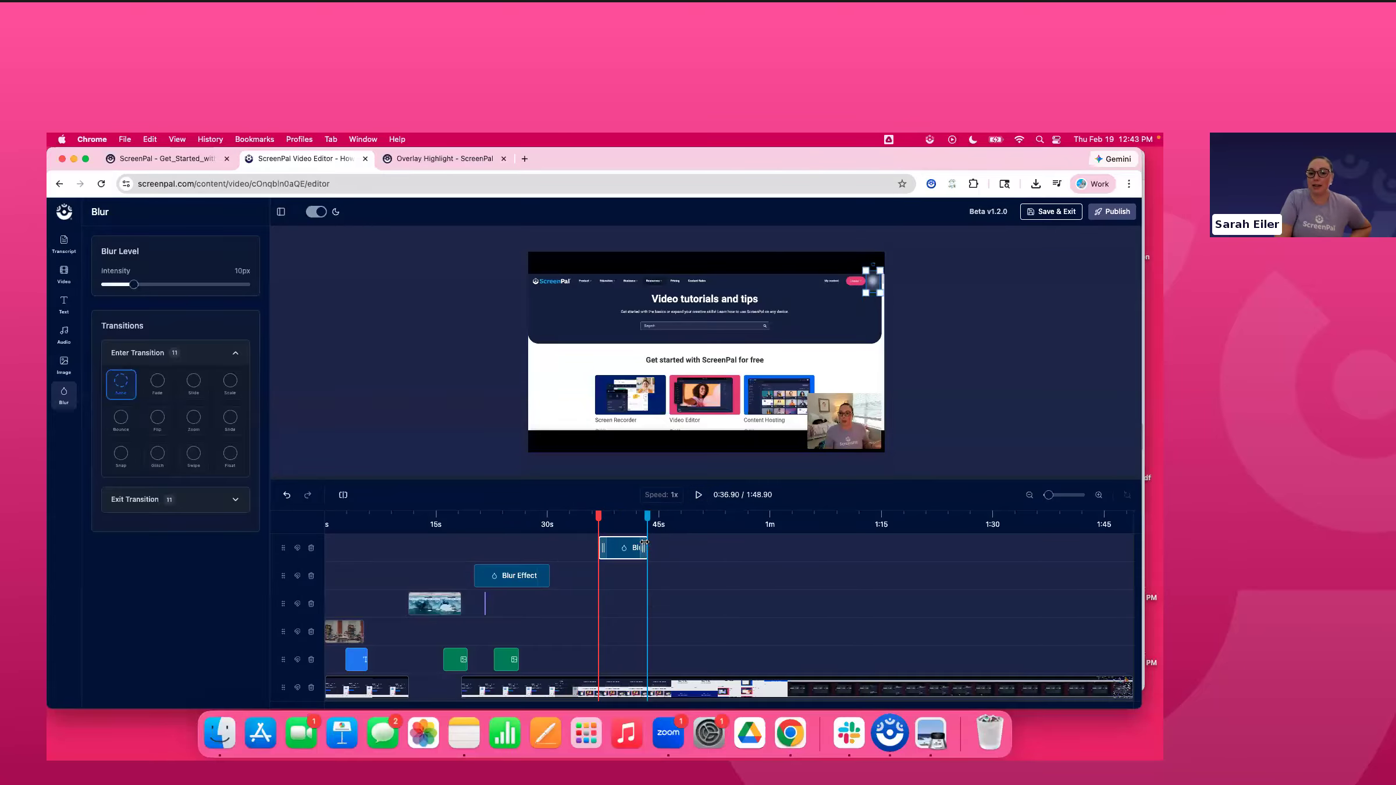
pyautogui.moveTo(645, 542); pyautogui.dragTo(759, 551)
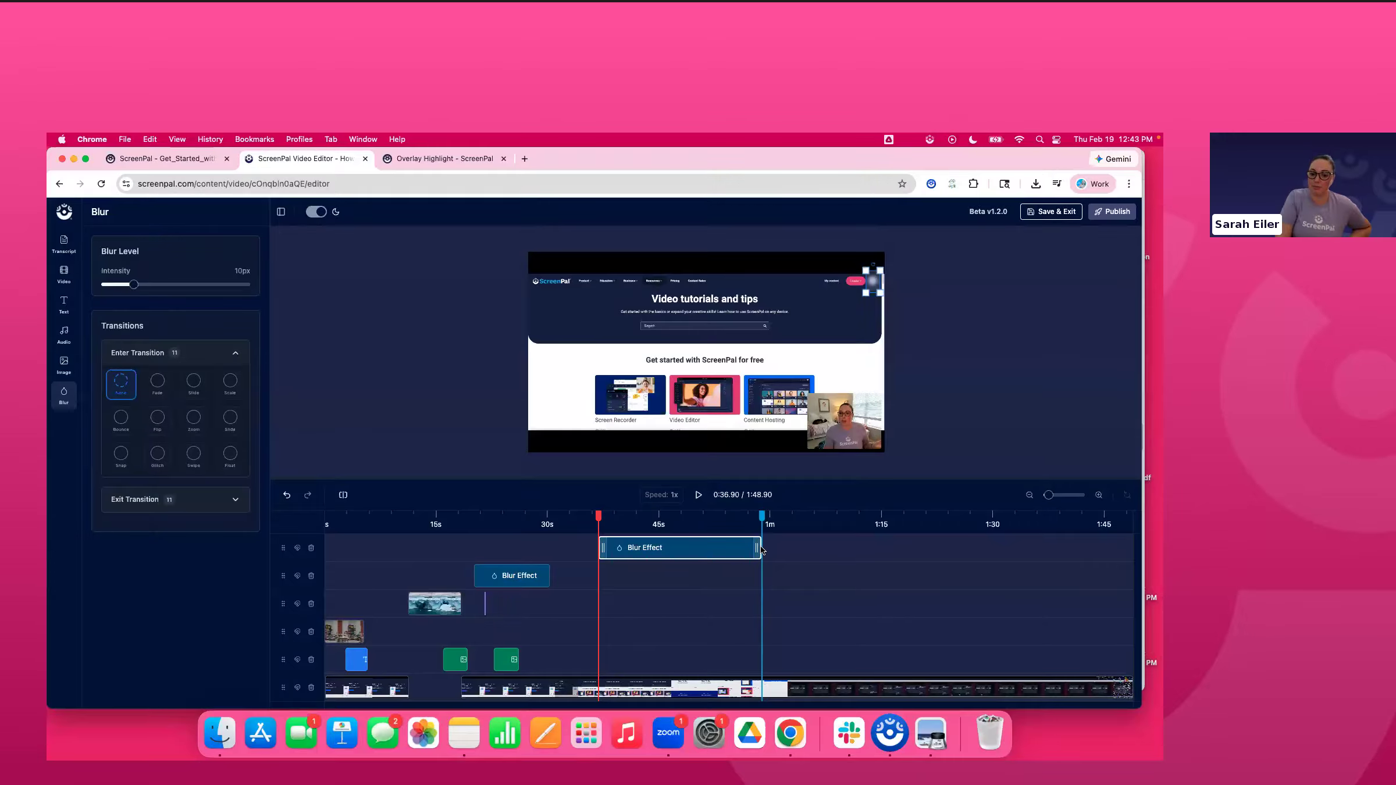
pyautogui.moveTo(757, 548); pyautogui.dragTo(658, 552)
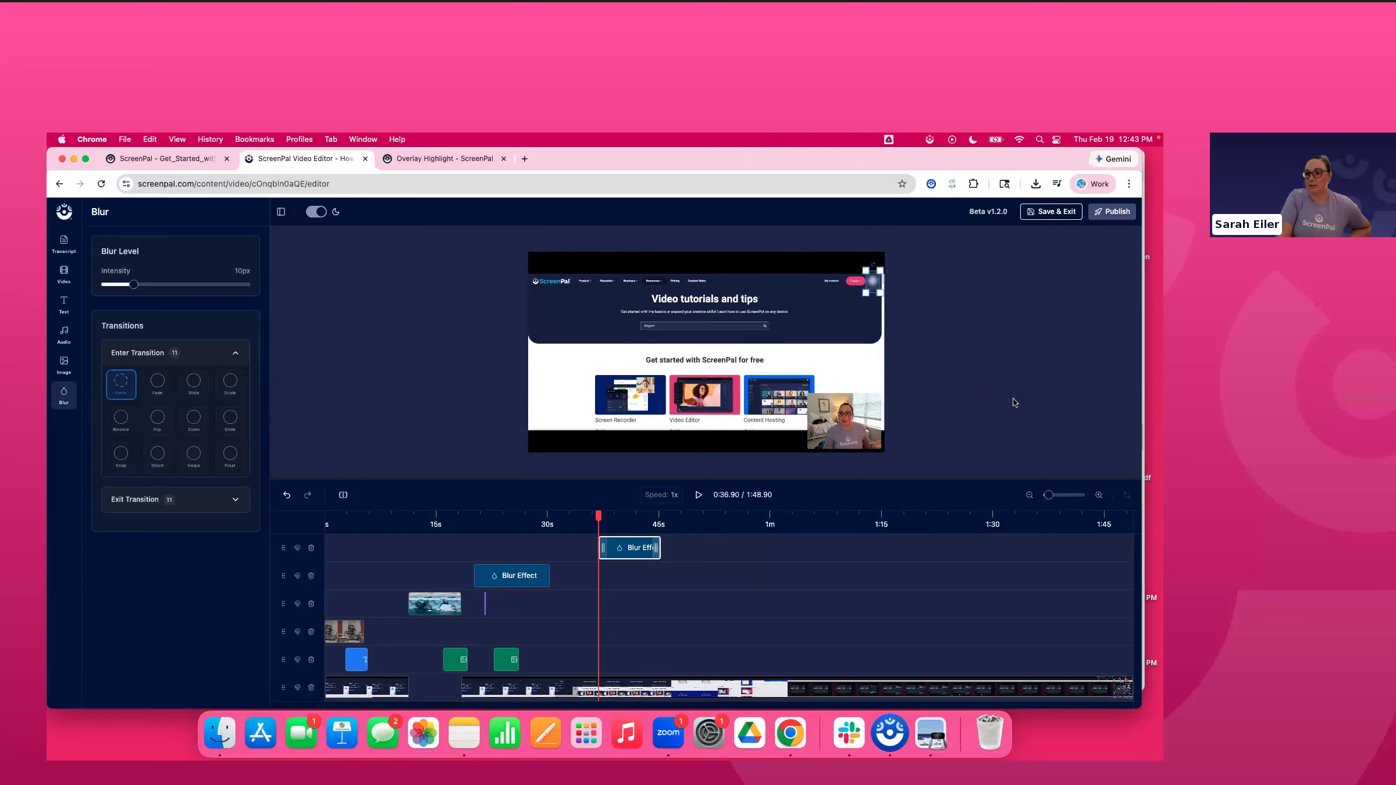
# Save and exit the project without publishing, and open the video's online and desktop editing options
pyautogui.click(1051, 211)
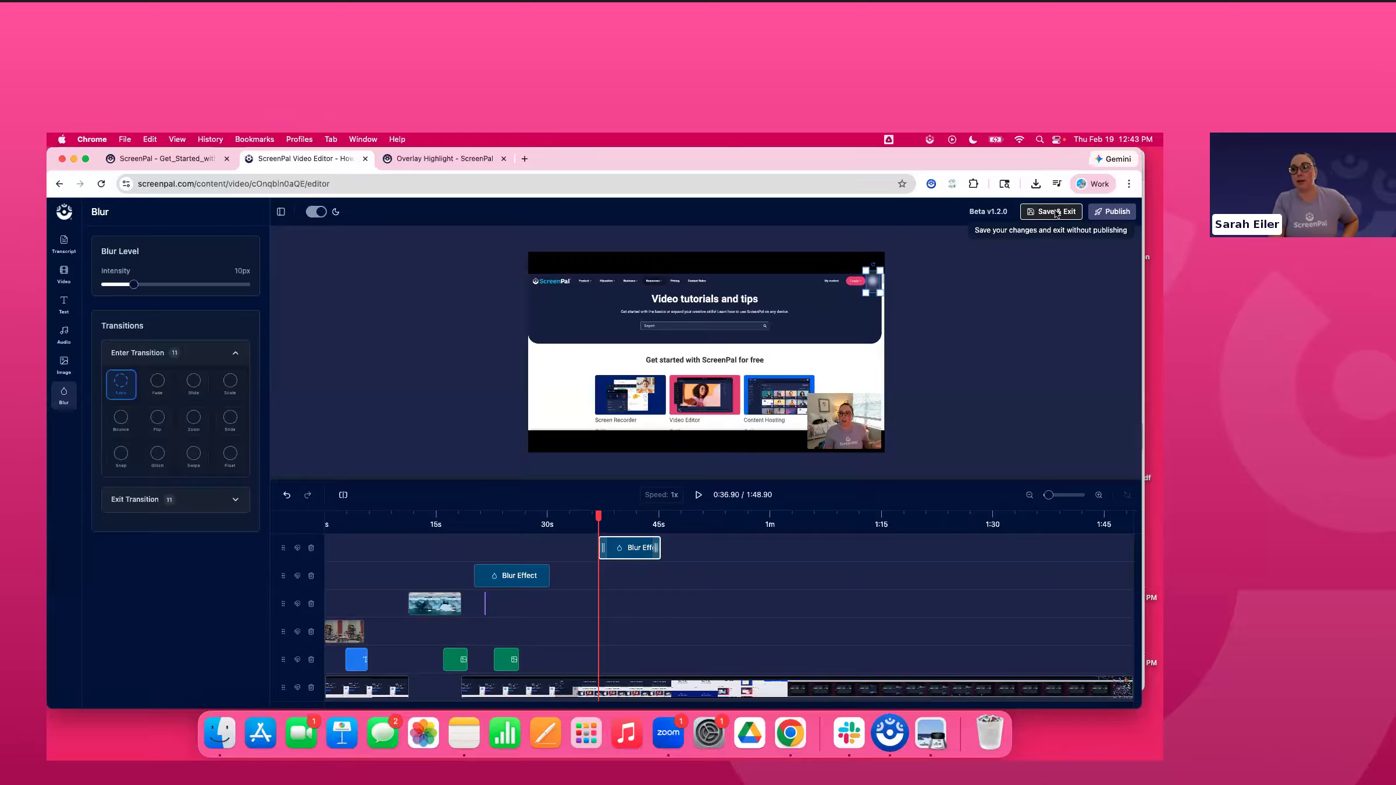
pyautogui.click(1056, 213)
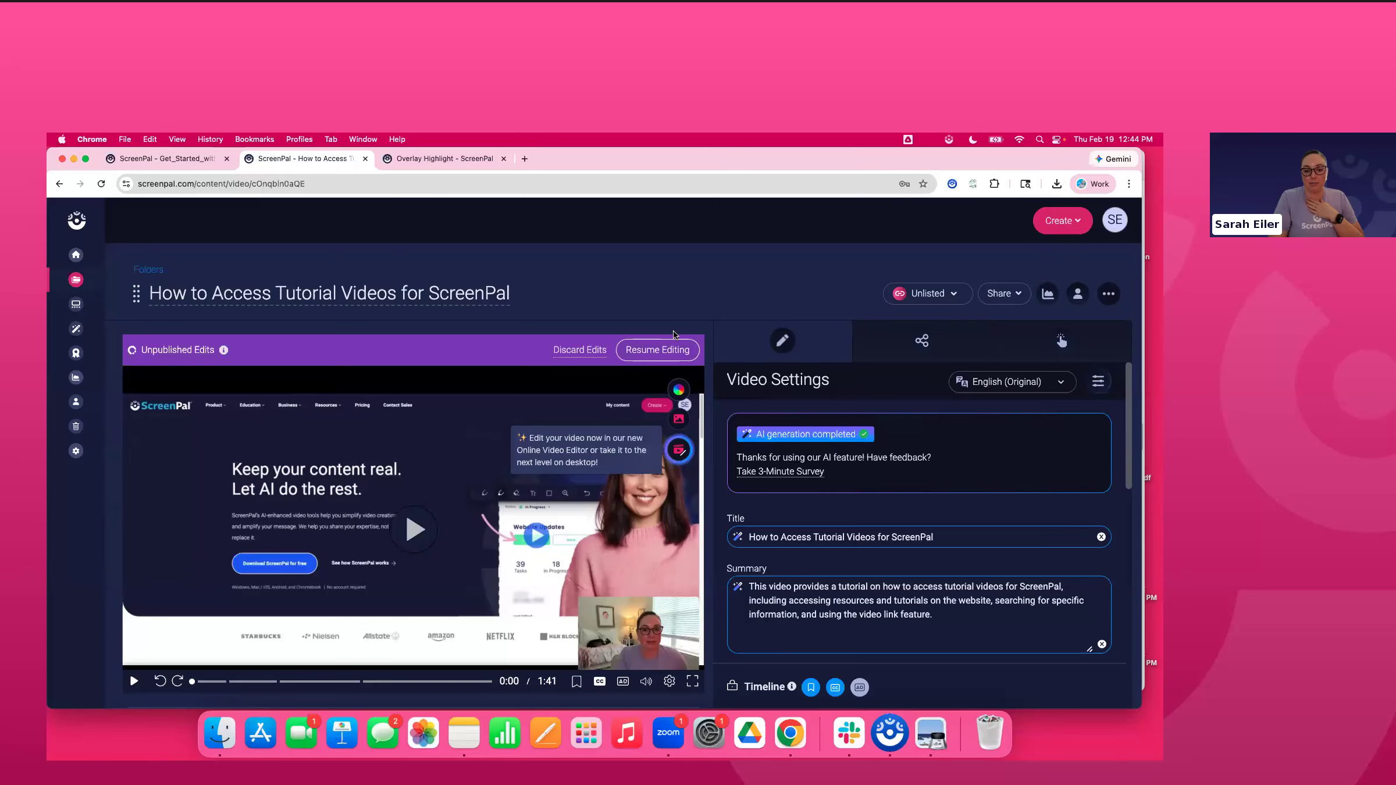
pyautogui.click(678, 459)
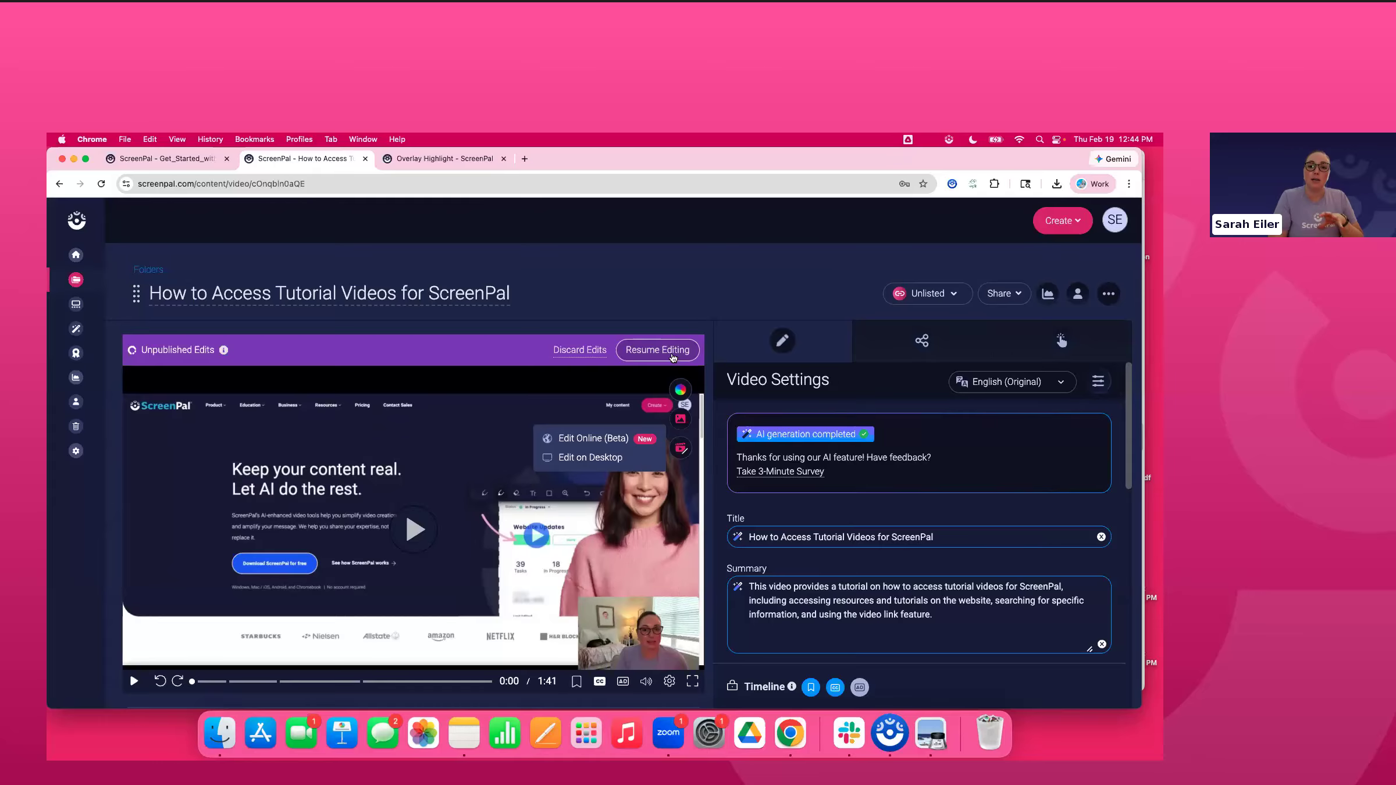
# Resume editing the video's unpublished edits and publish the project
pyautogui.click(674, 351)
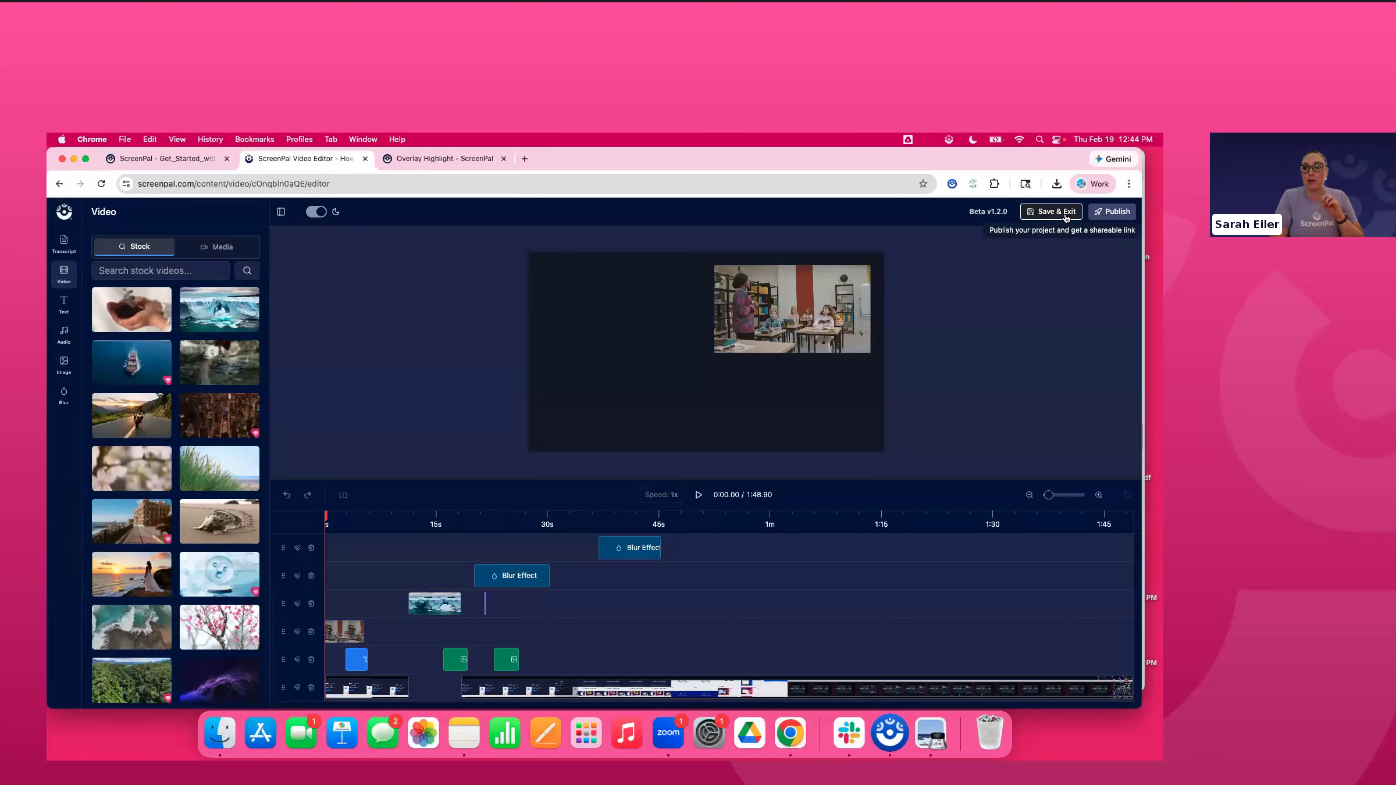
pyautogui.click(1120, 212)
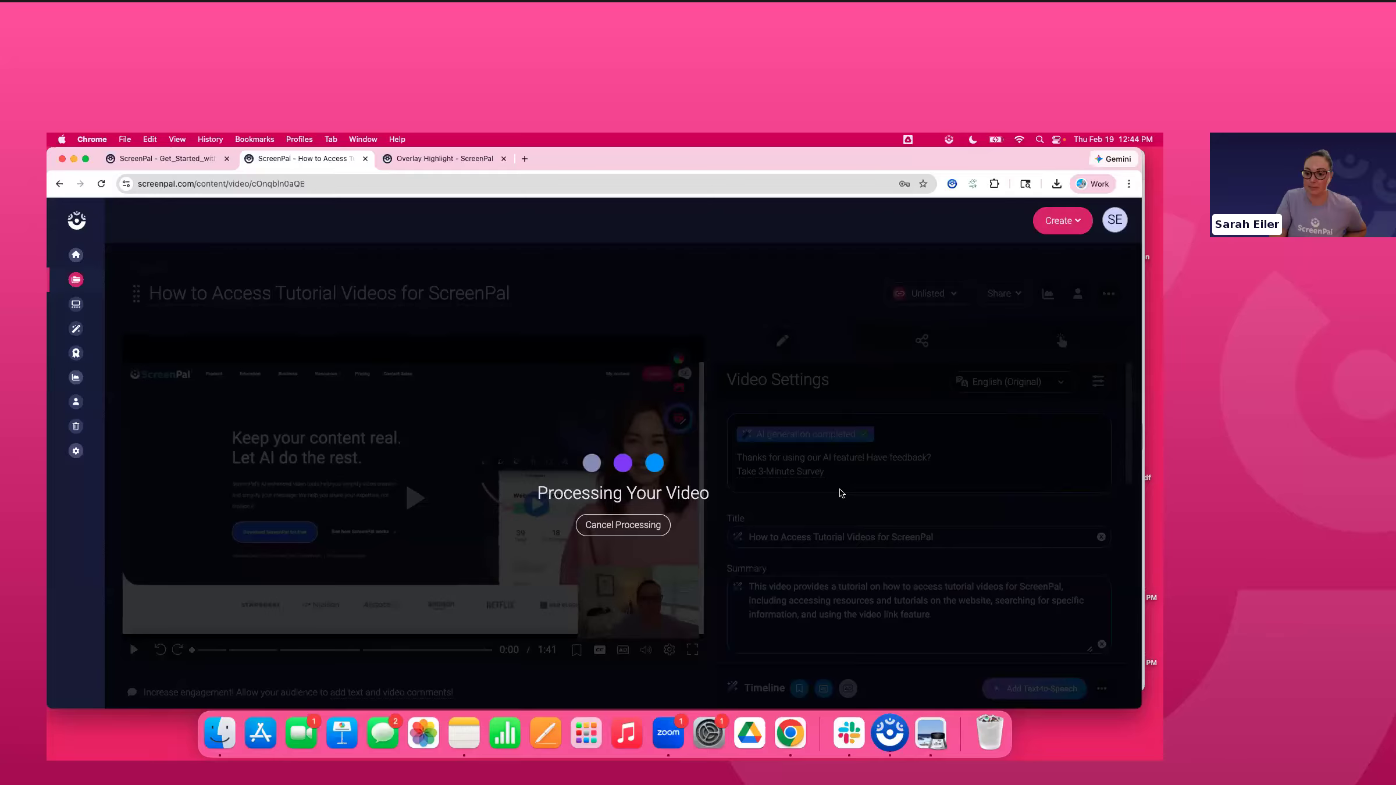
# Switch to Preview and show page 15 of 219 OVE Webinar.pdf in full screen
pyautogui.click(931, 734)
pyautogui.scroll(-2, 134, 530)
pyautogui.scroll(-10, 133, 528)
pyautogui.click(86, 523)
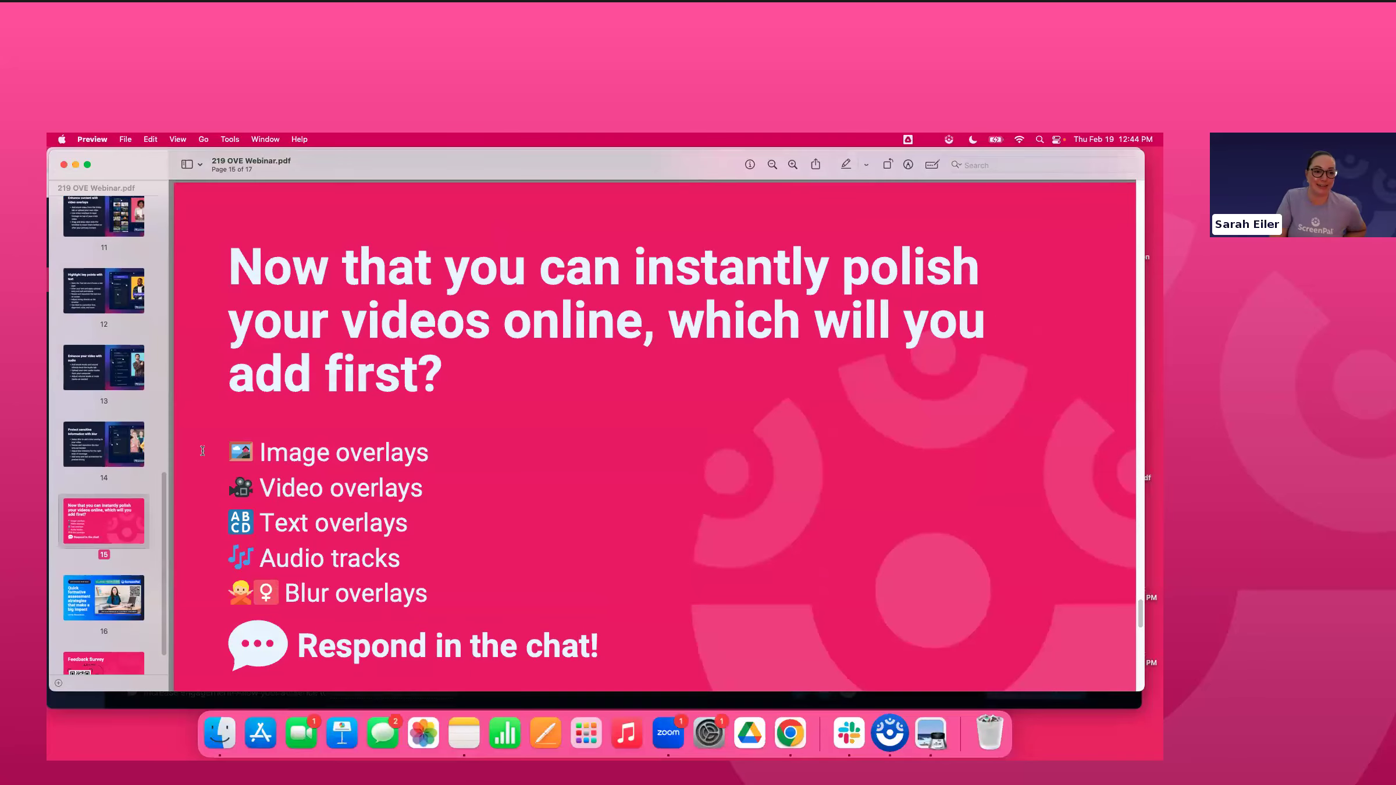
pyautogui.press('ctrl+super+f')
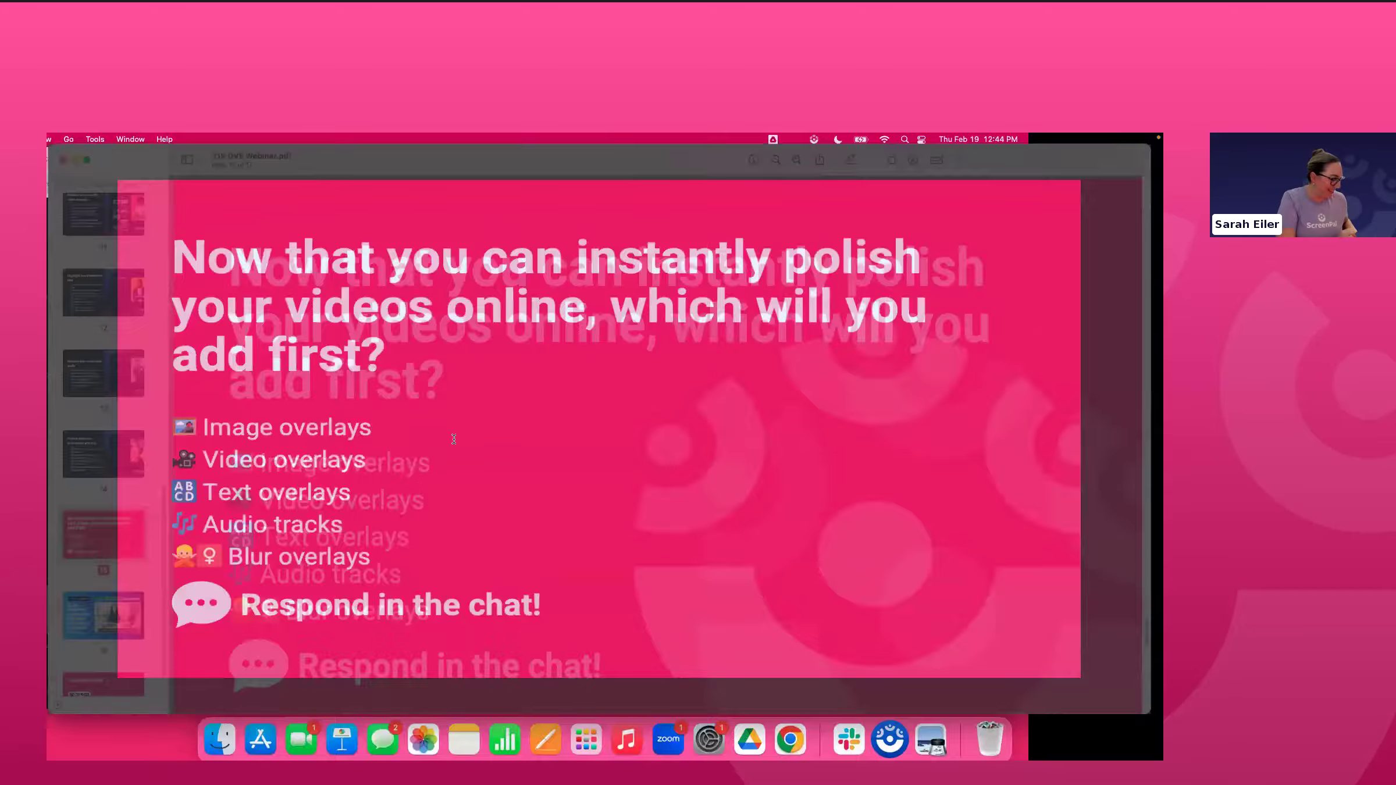